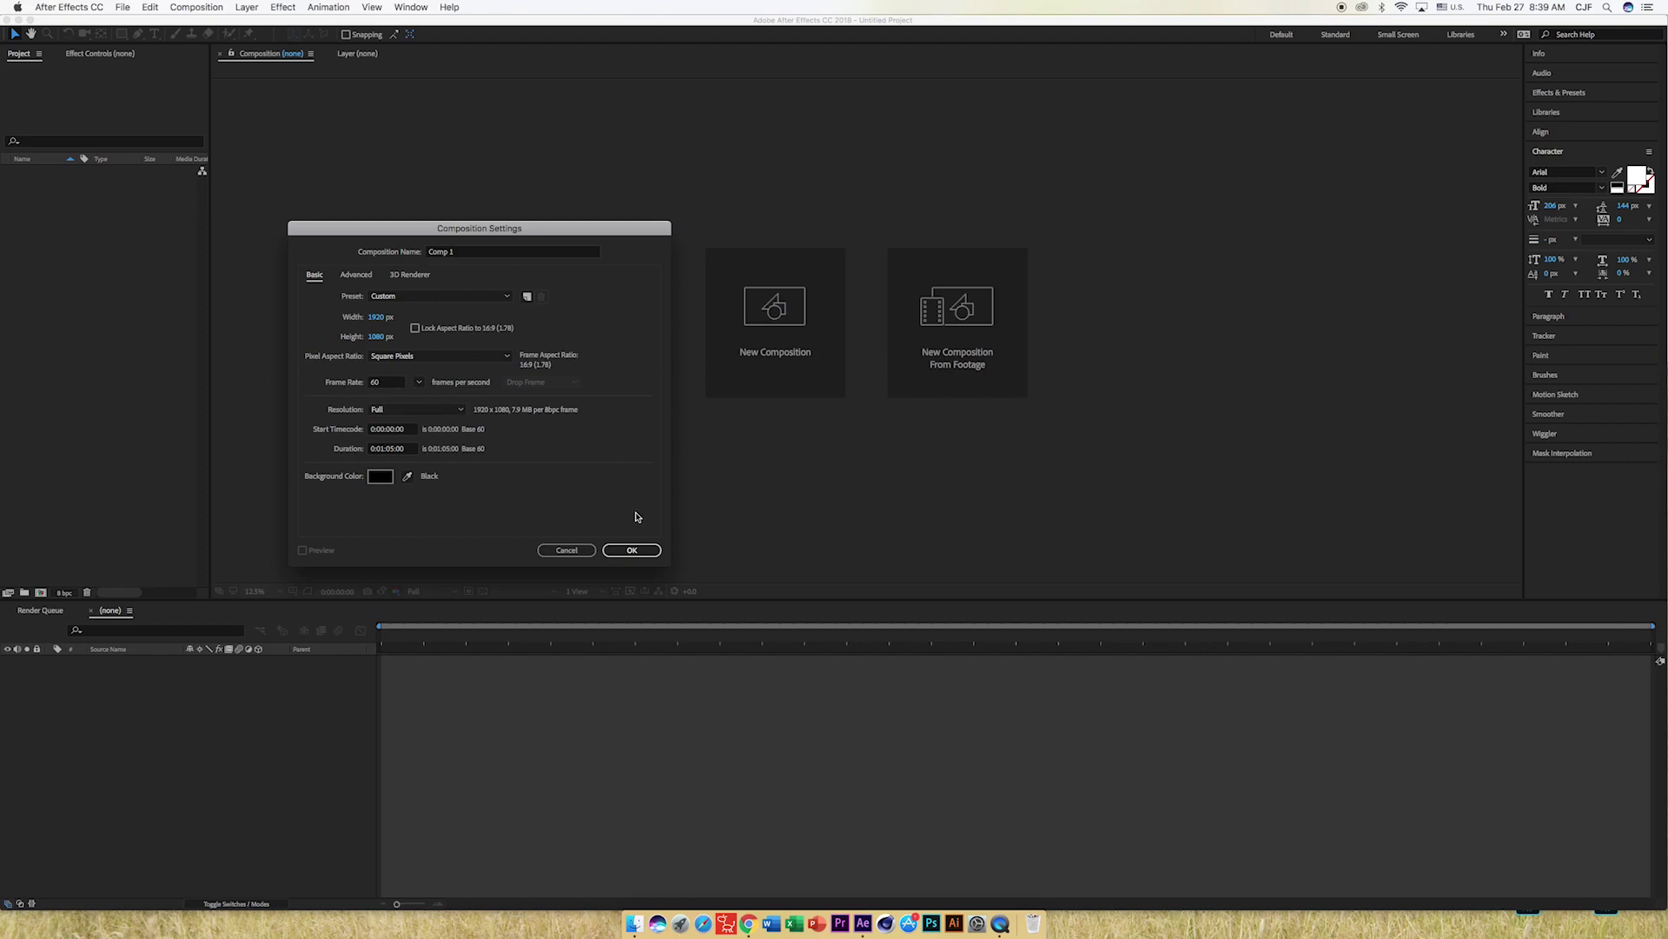
Enter '3color transation' as the Composition Name in the composition settings.
{"action": "left_click", "coordinate": [456, 253]}
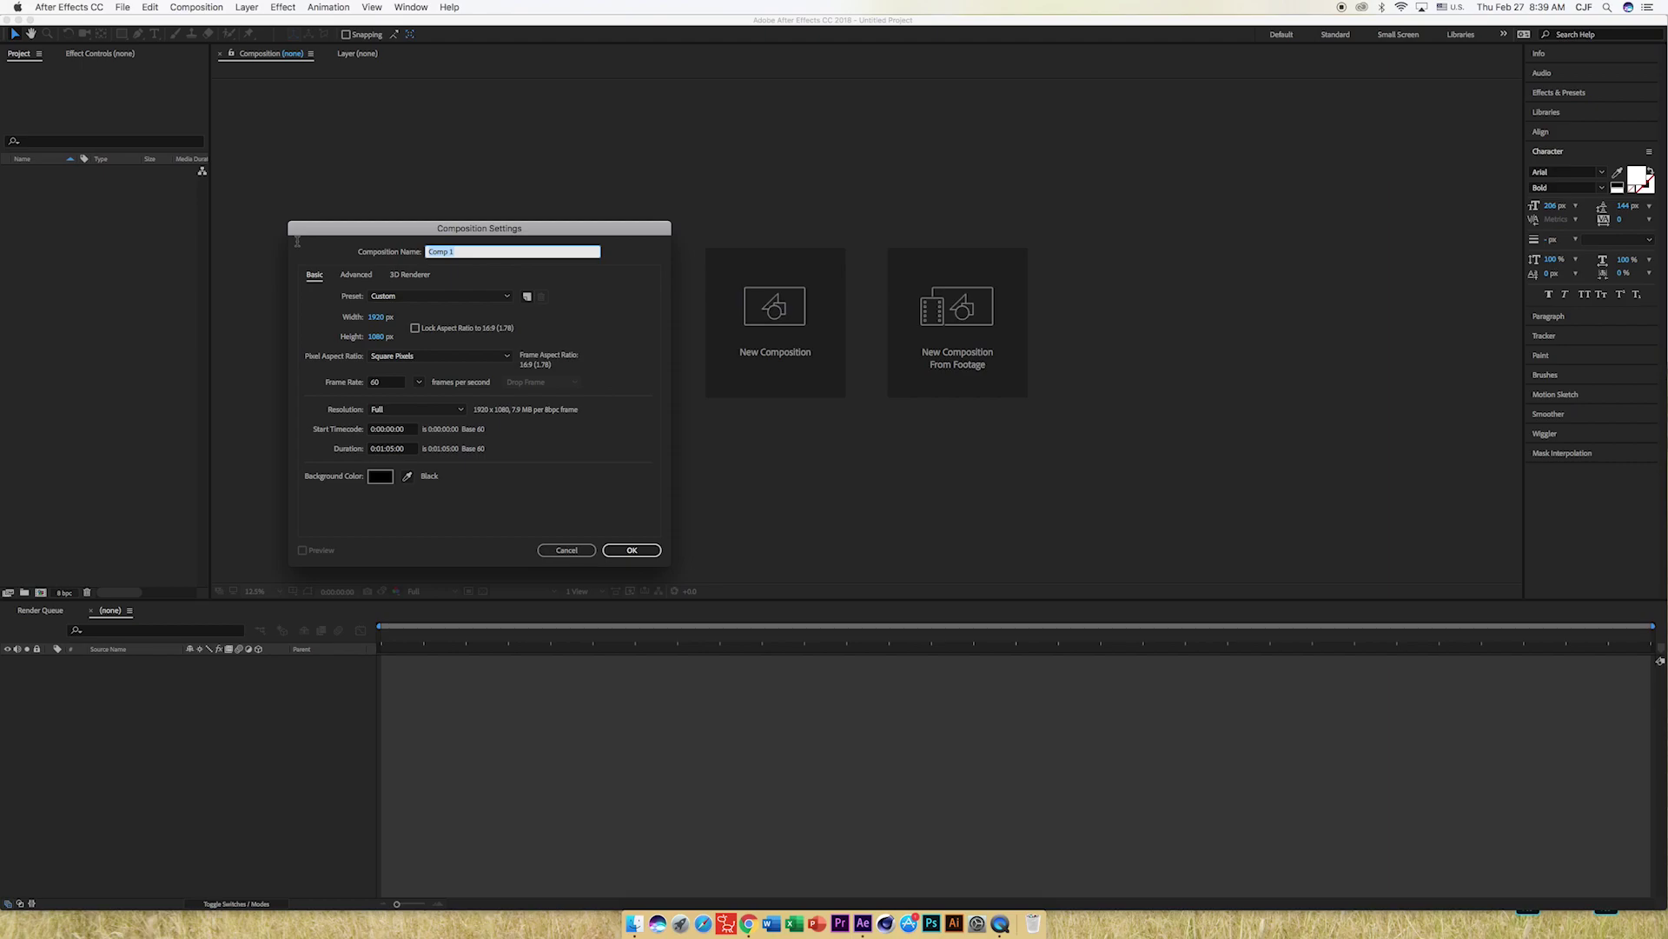
{"action": "type", "text": "3color transation"}
Create the comp, zoom the viewer in, and turn on the Title/Action Safe guides.
{"action": "key", "text": "Return"}
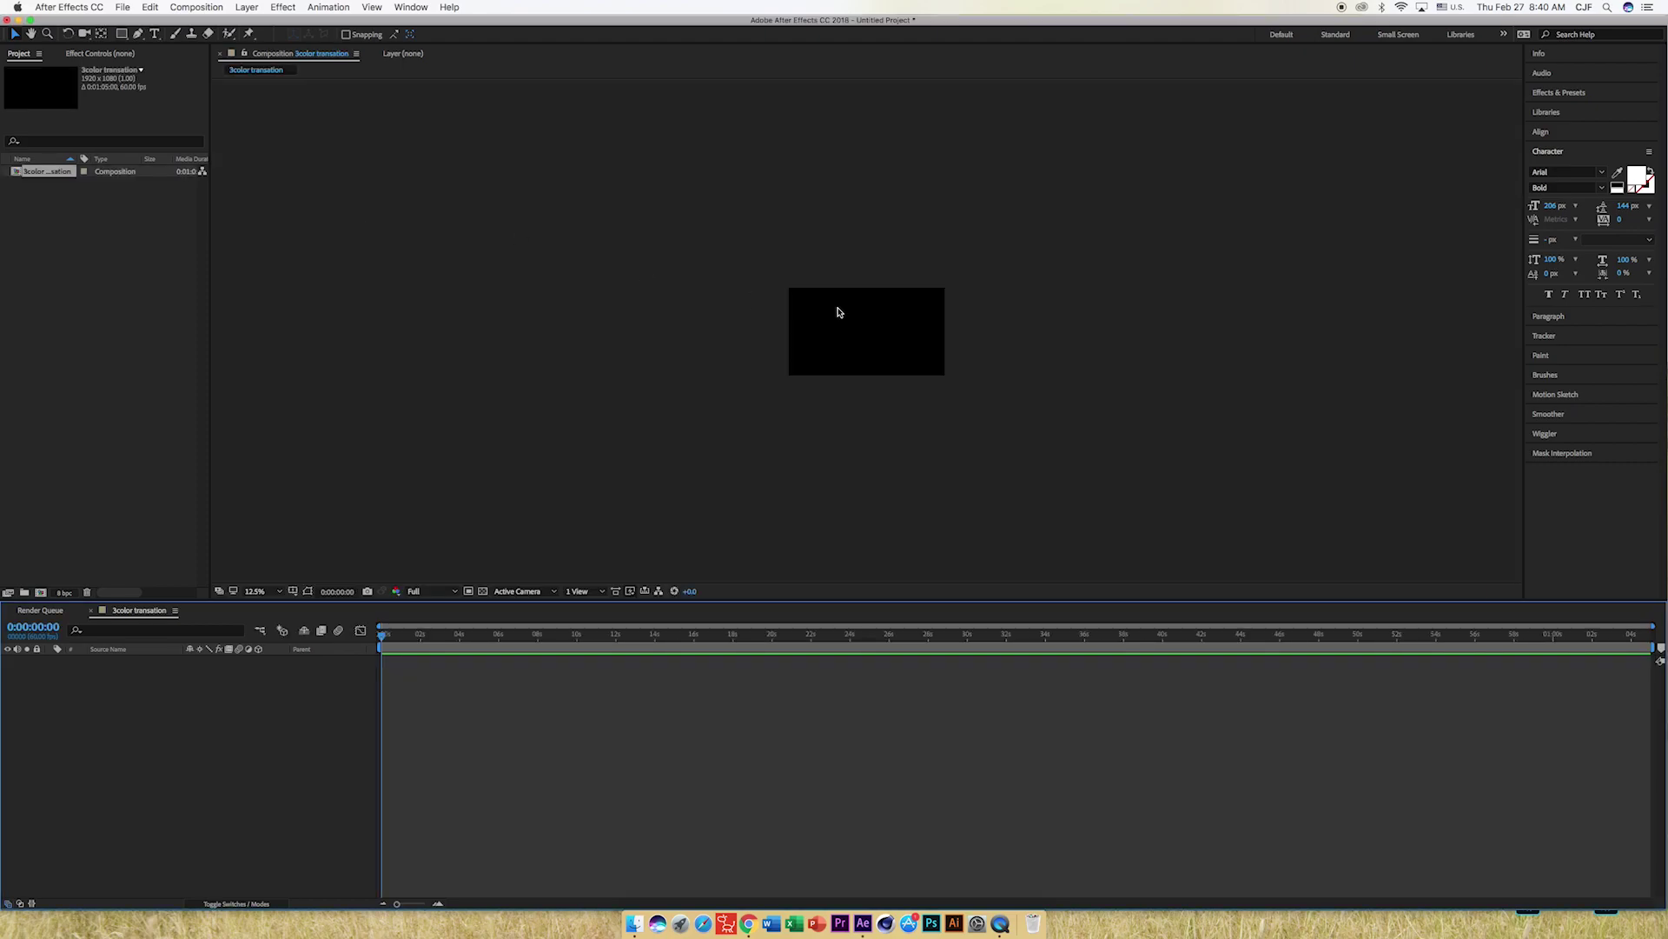
{"action": "key", "text": "comma"}
{"action": "key", "text": "period"}
{"action": "key", "text": "period"}
{"action": "key", "text": "period"}
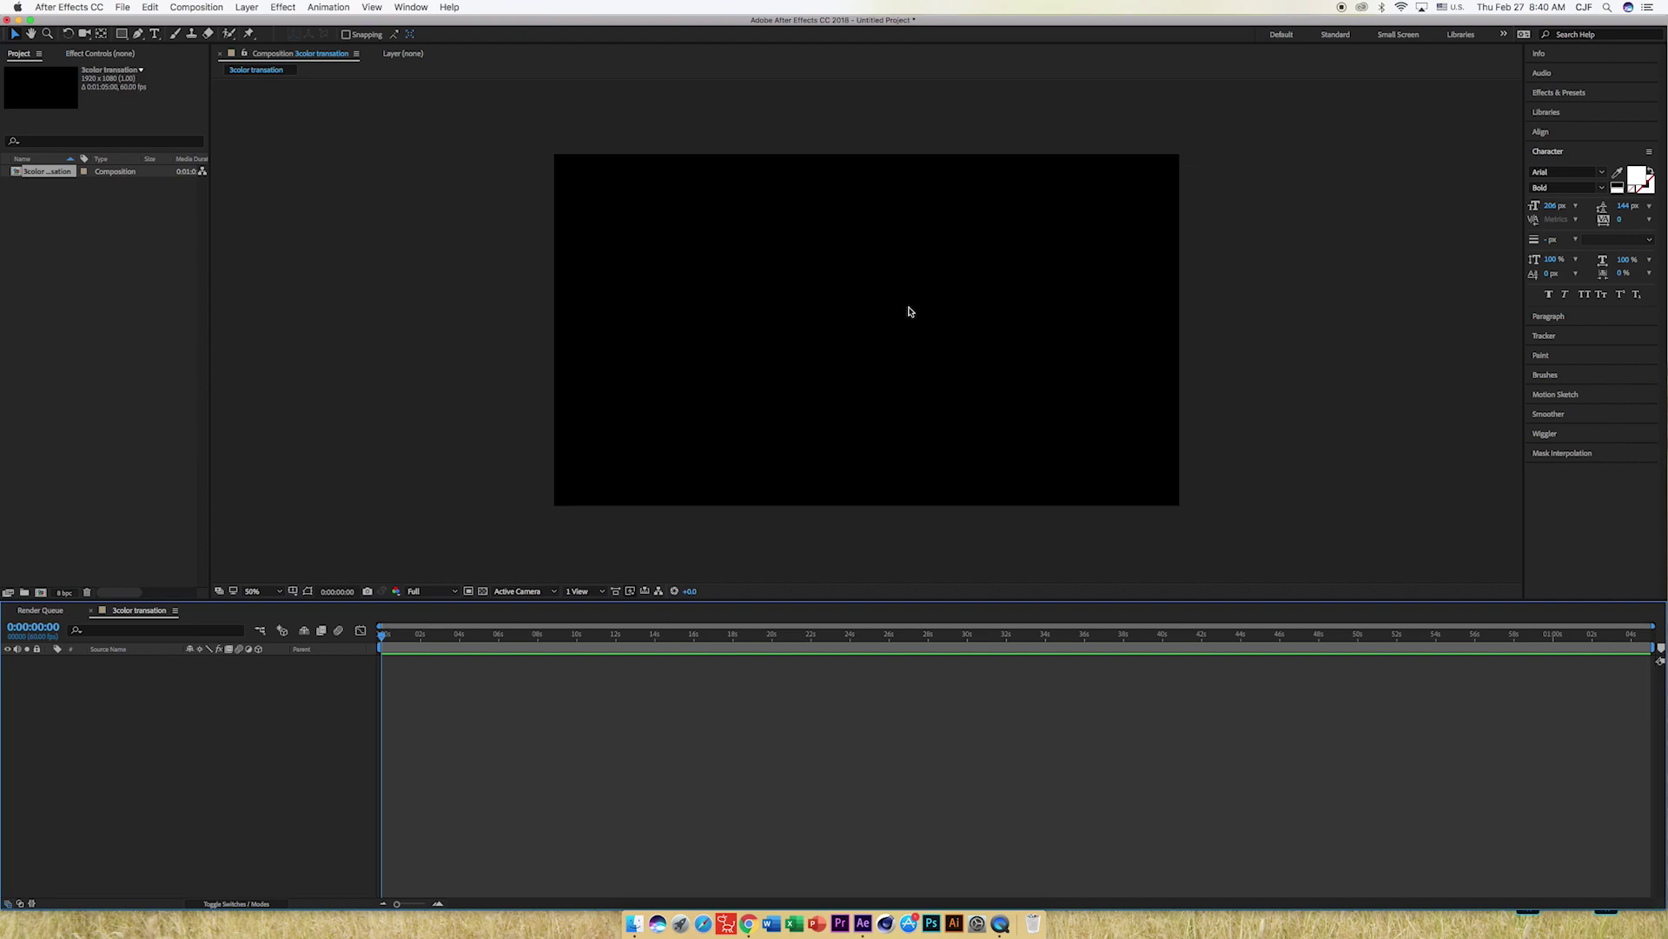
{"action": "left_click", "coordinate": [293, 592]}
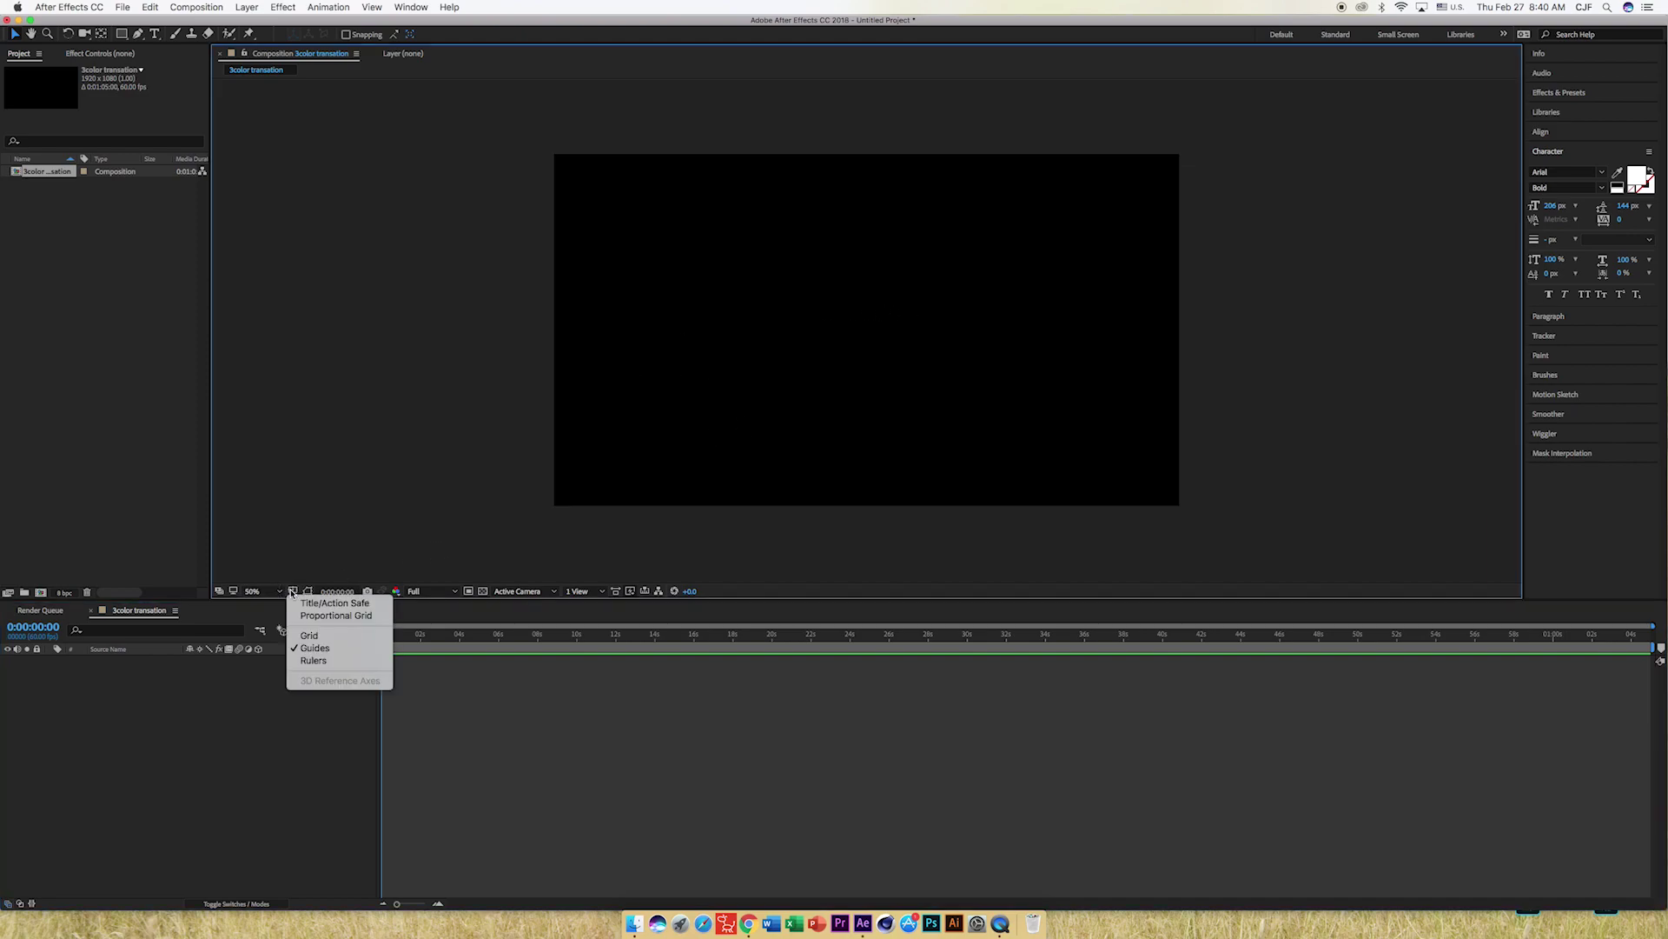
{"action": "left_click", "coordinate": [333, 603]}
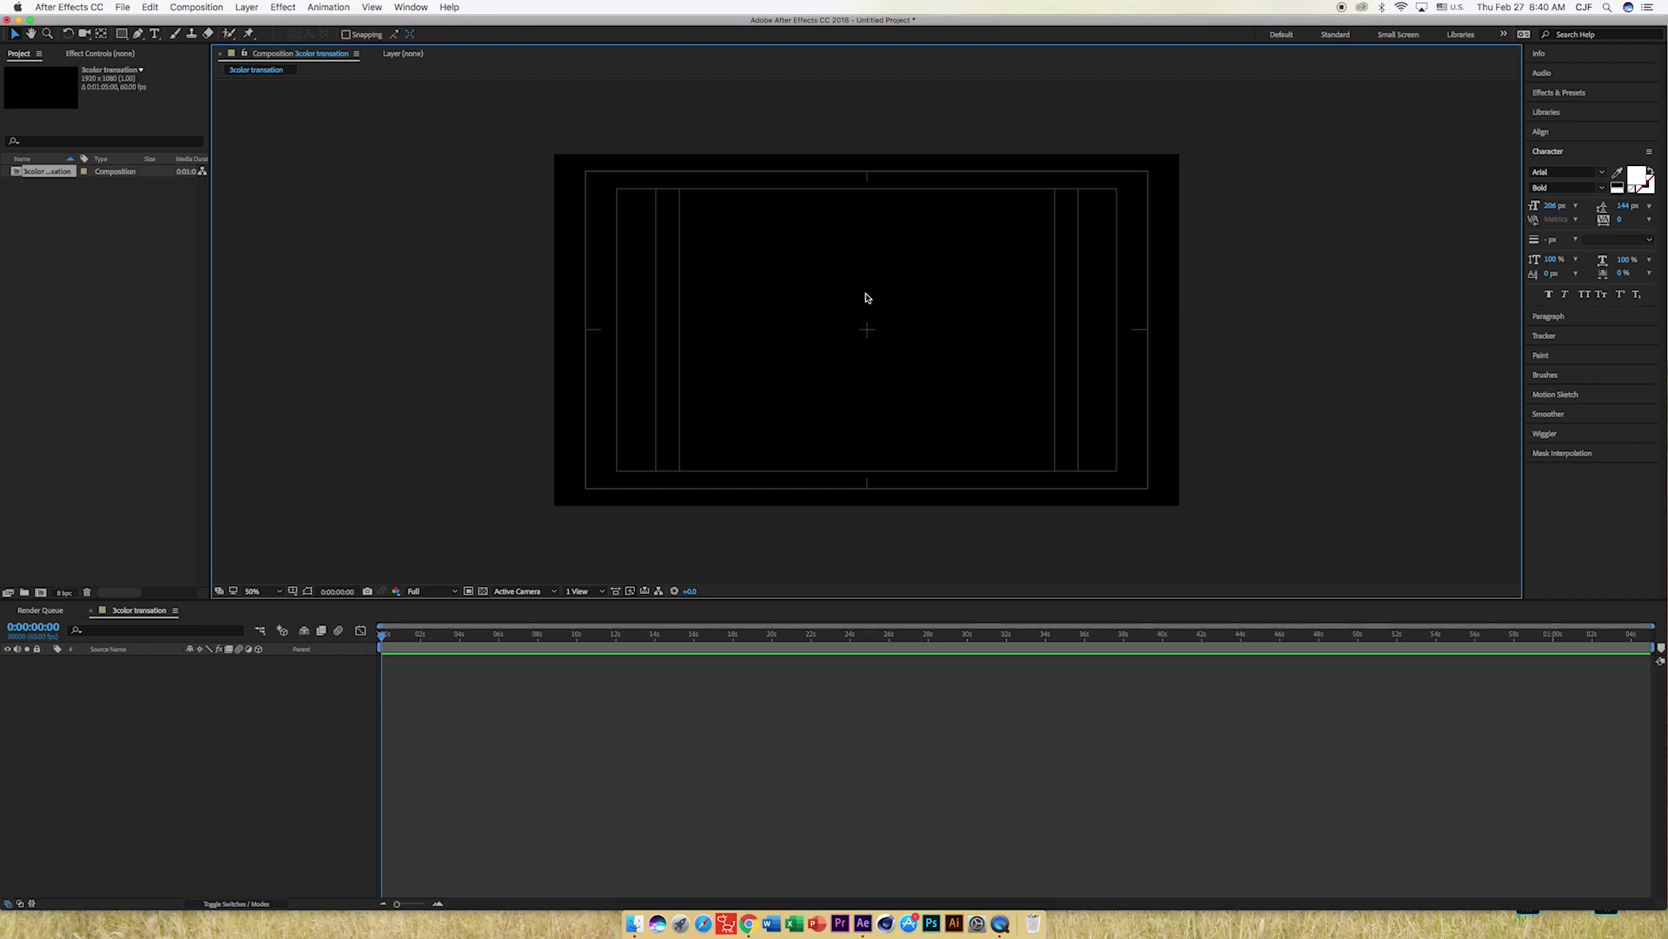
Draw a small ellipse at the composition centre and fill it pure red (FF0000).
{"action": "left_click_drag", "start_coordinate": [122, 33], "coordinate": [165, 73]}
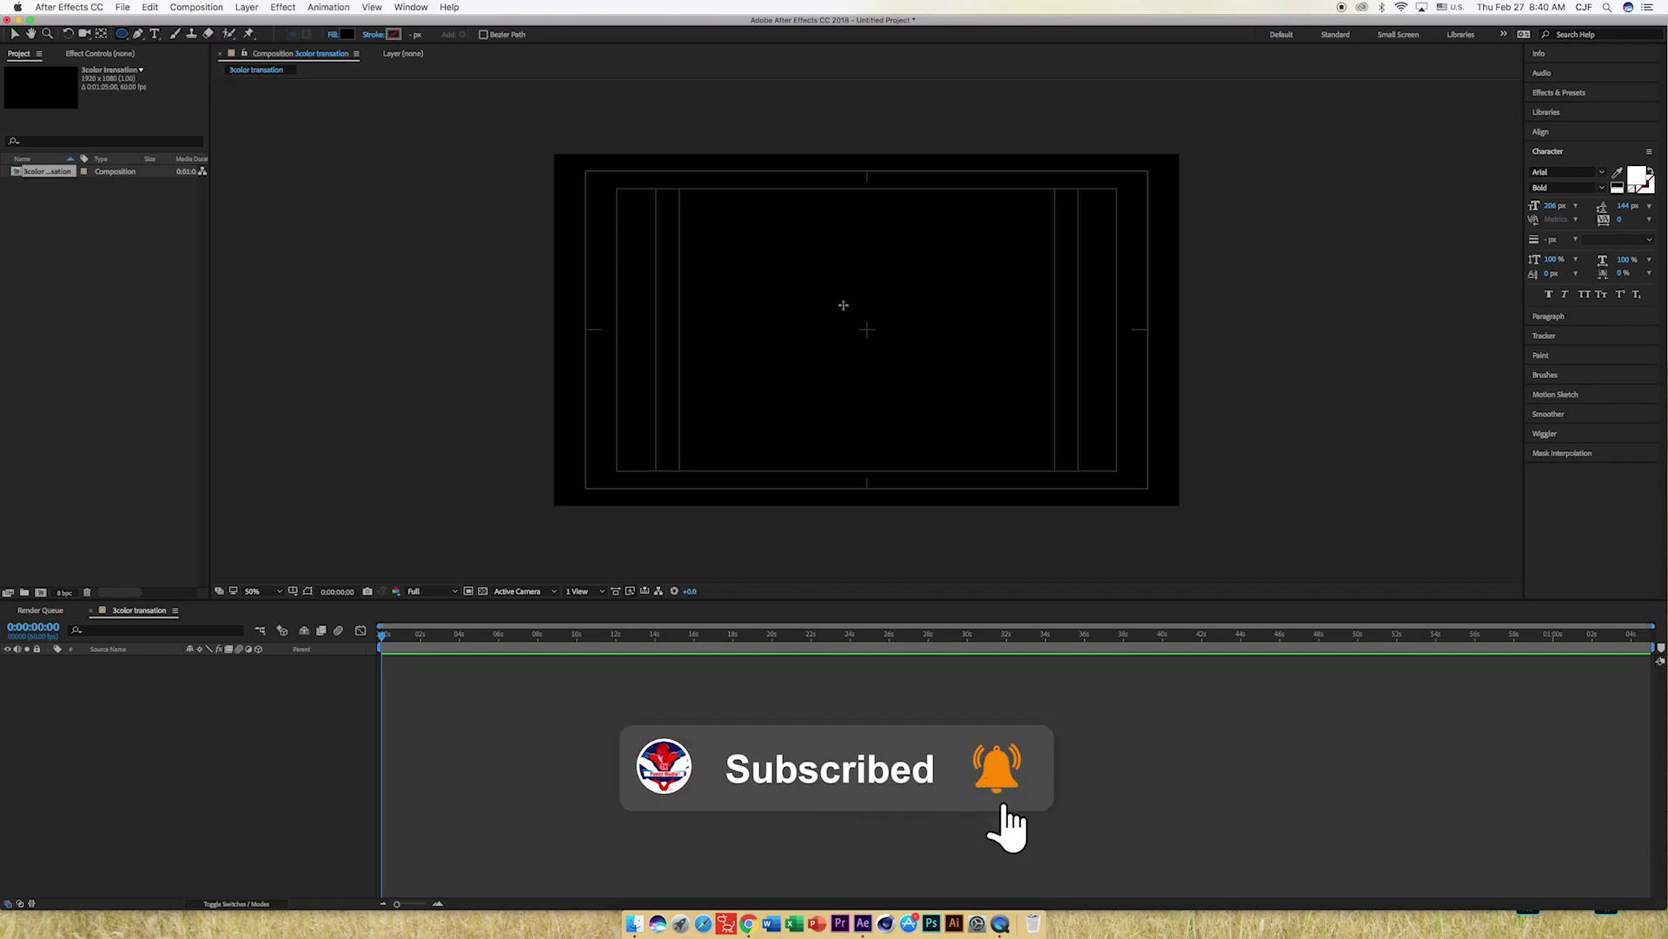
{"action": "left_click_drag", "start_coordinate": [843, 309], "coordinate": [883, 349]}
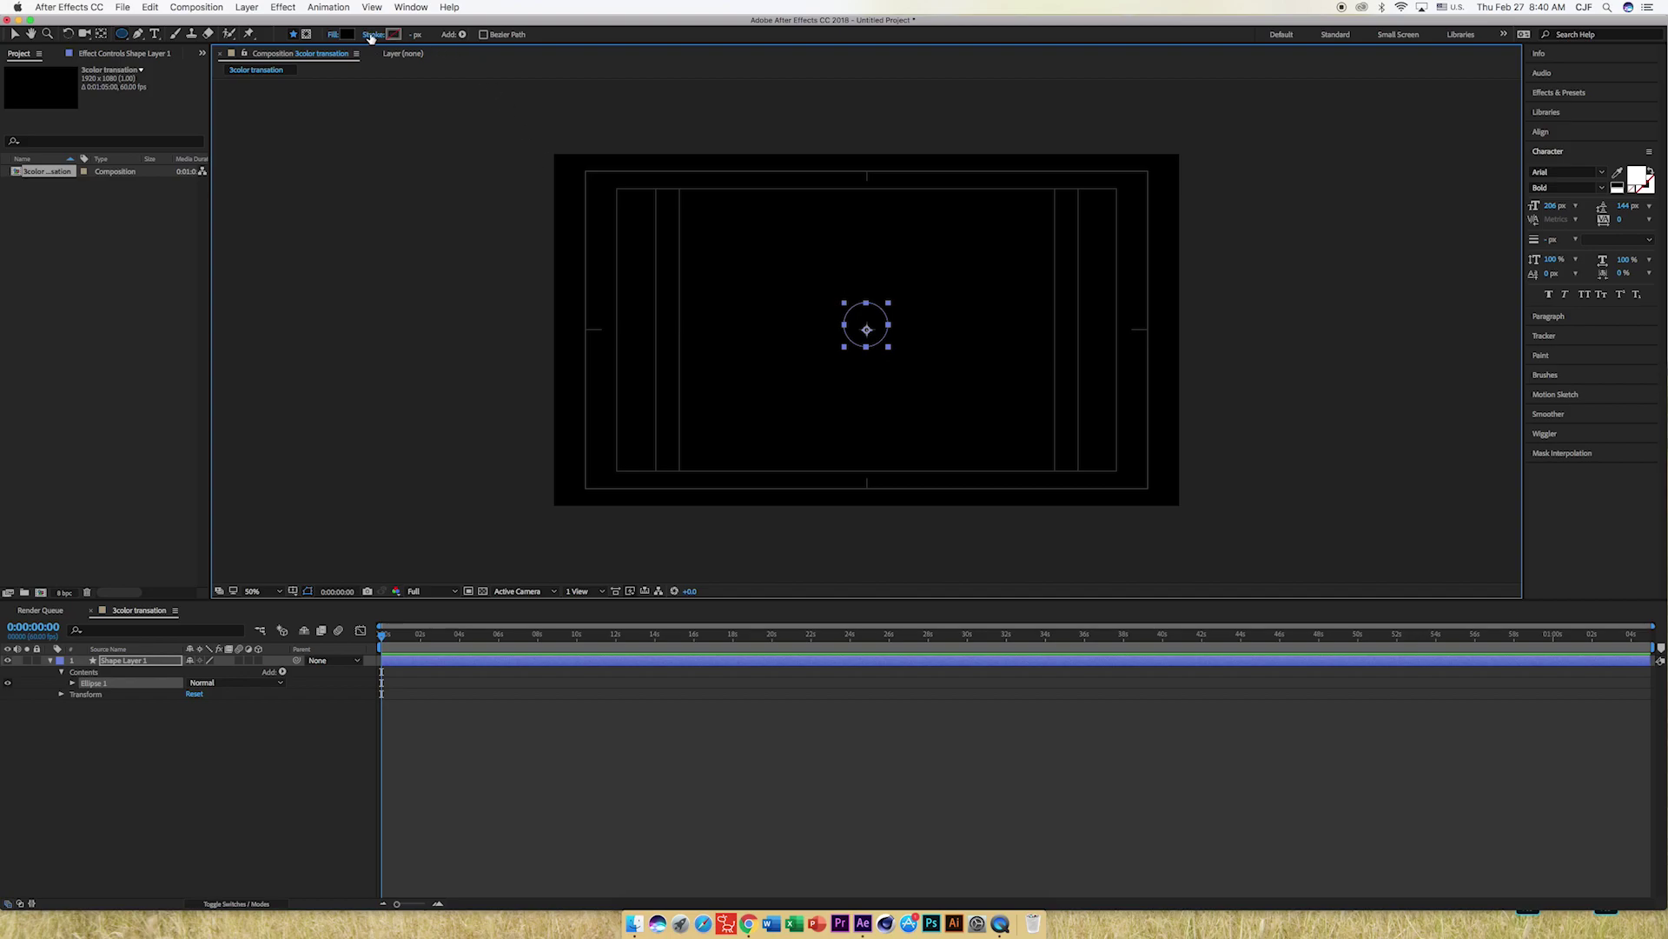
{"action": "left_click", "coordinate": [348, 37]}
{"action": "left_click_drag", "start_coordinate": [800, 398], "coordinate": [867, 371]}
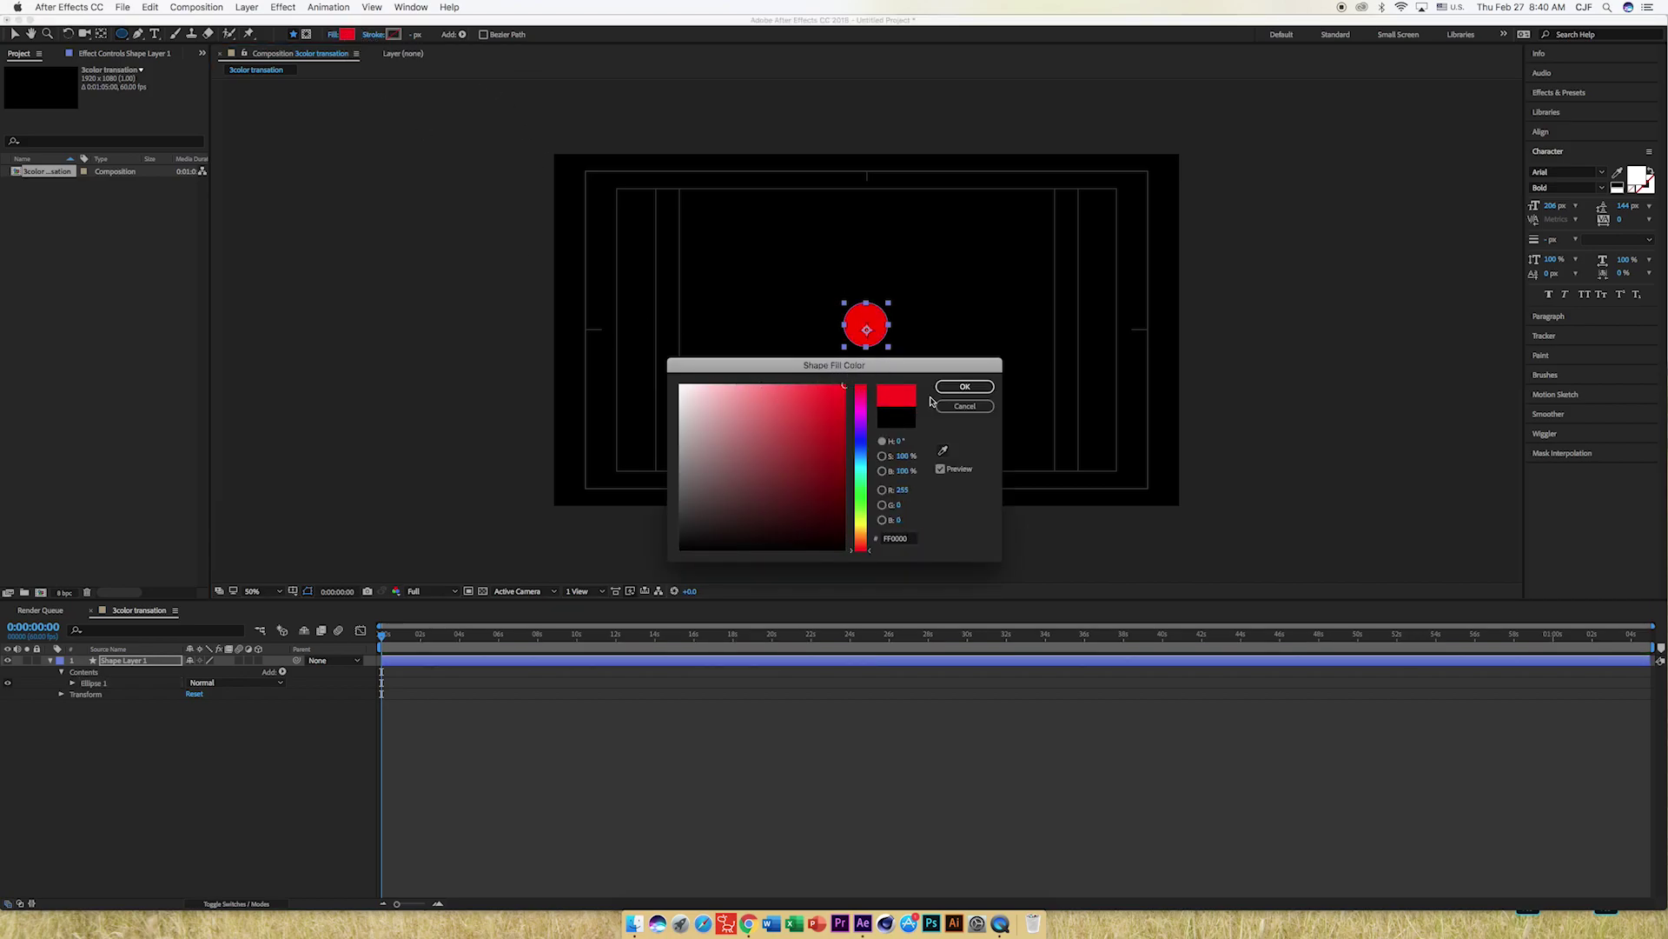
{"action": "left_click", "coordinate": [965, 386]}
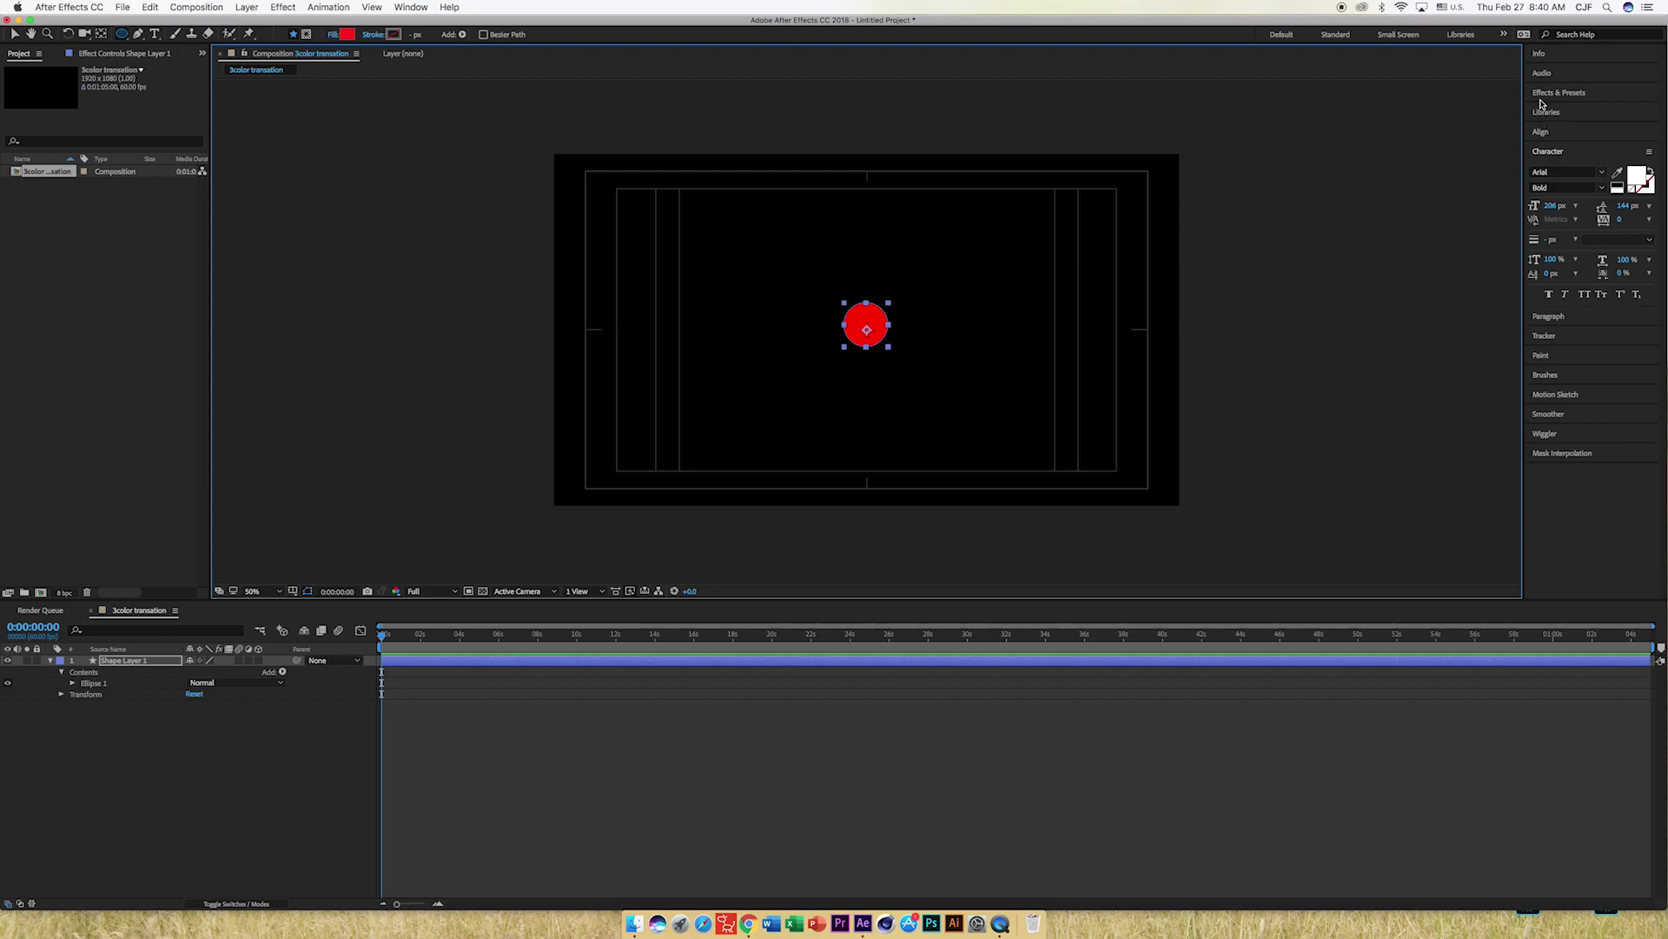
Centre the circle horizontally and vertically in the composition with the Align panel.
{"action": "left_click", "coordinate": [1540, 130]}
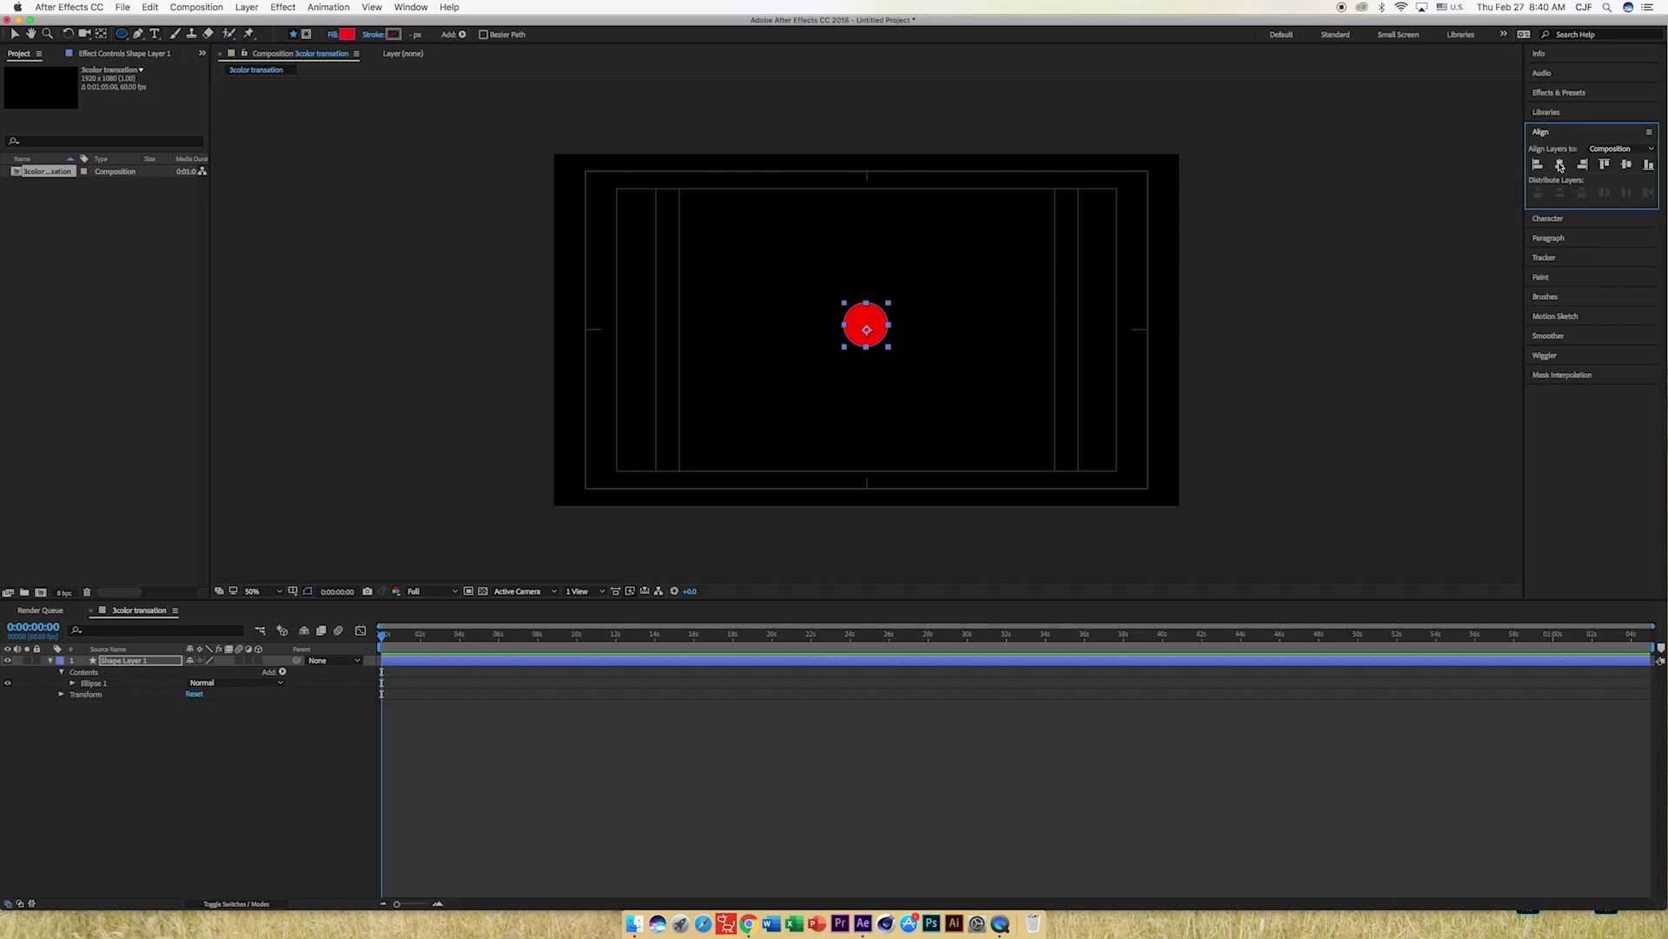
{"action": "left_click", "coordinate": [1561, 166]}
{"action": "left_click", "coordinate": [1632, 166]}
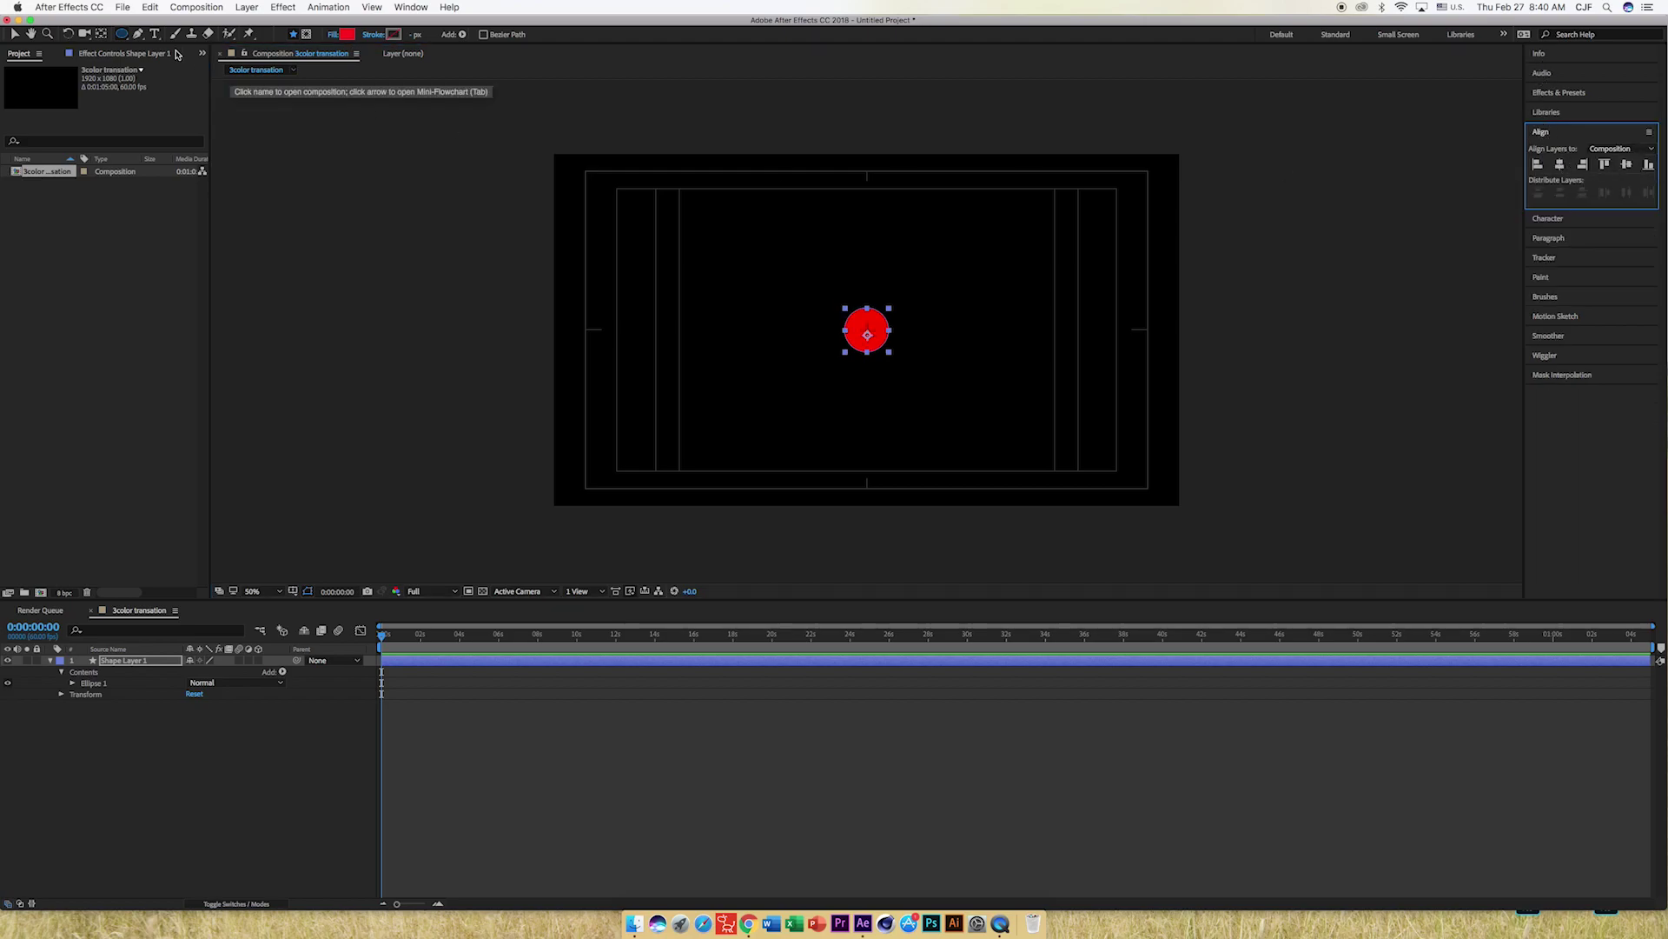
Move Shape Layer 1's anchor point to the circle's centre with the Pan Behind tool.
{"action": "left_click", "coordinate": [102, 36]}
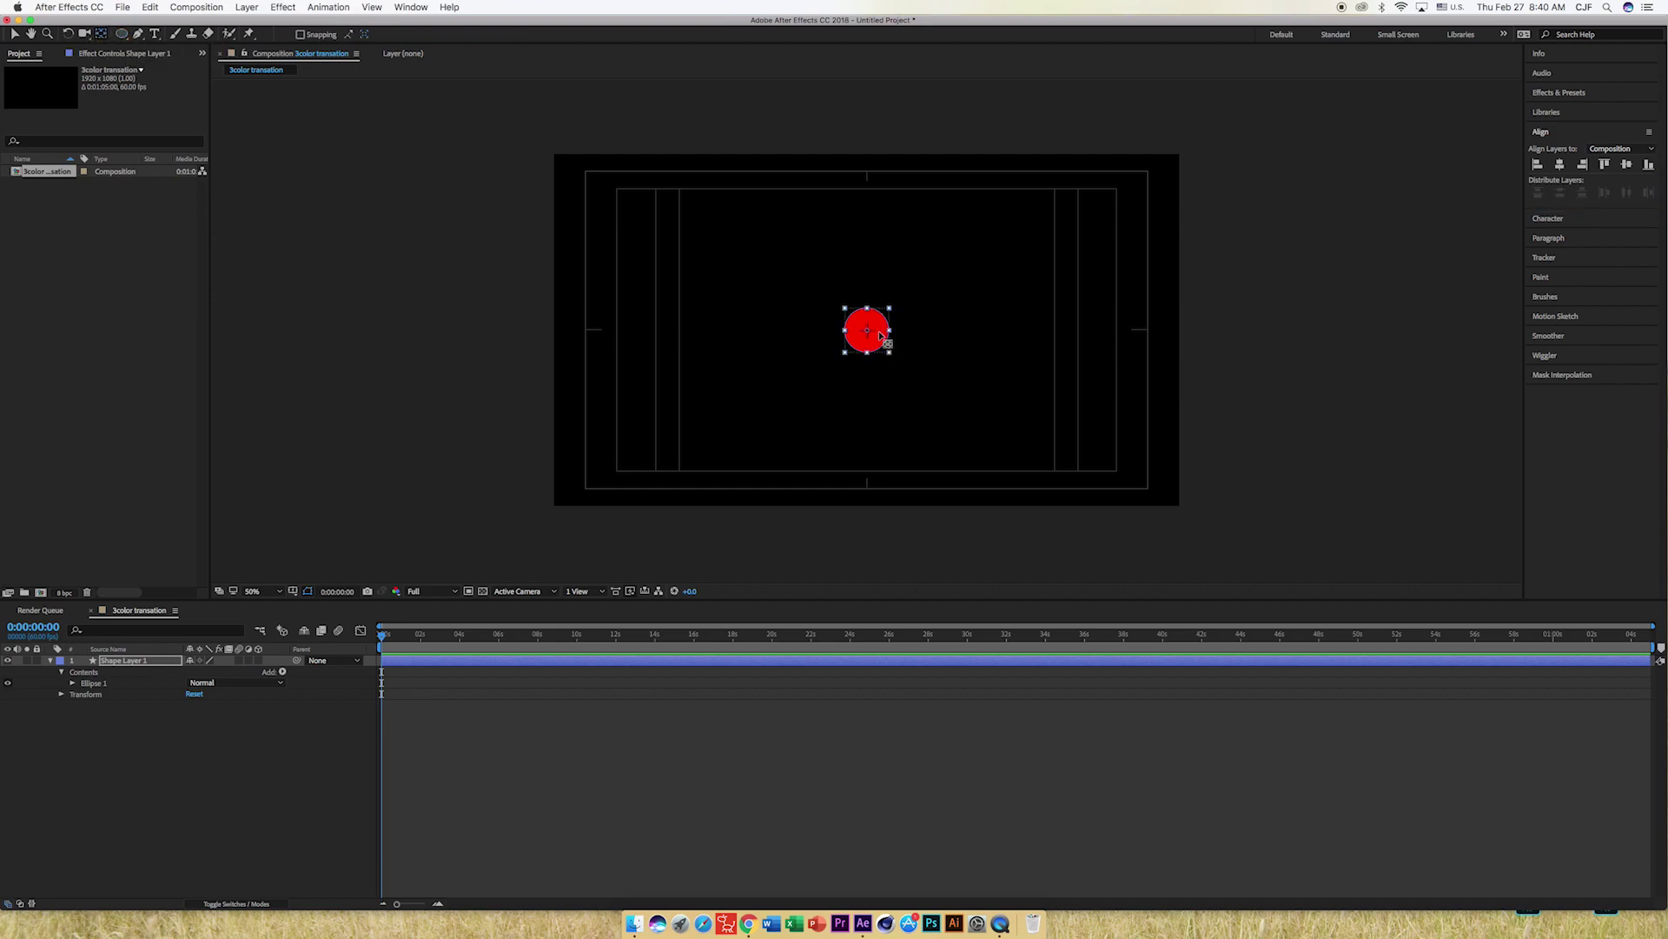
{"action": "scroll", "coordinate": [874, 344], "scroll_direction": "down", "scroll_amount": 1}
{"action": "left_click", "coordinate": [886, 346]}
{"action": "left_click", "coordinate": [884, 340]}
{"action": "scroll", "coordinate": [884, 340], "scroll_direction": "down", "scroll_amount": 1}
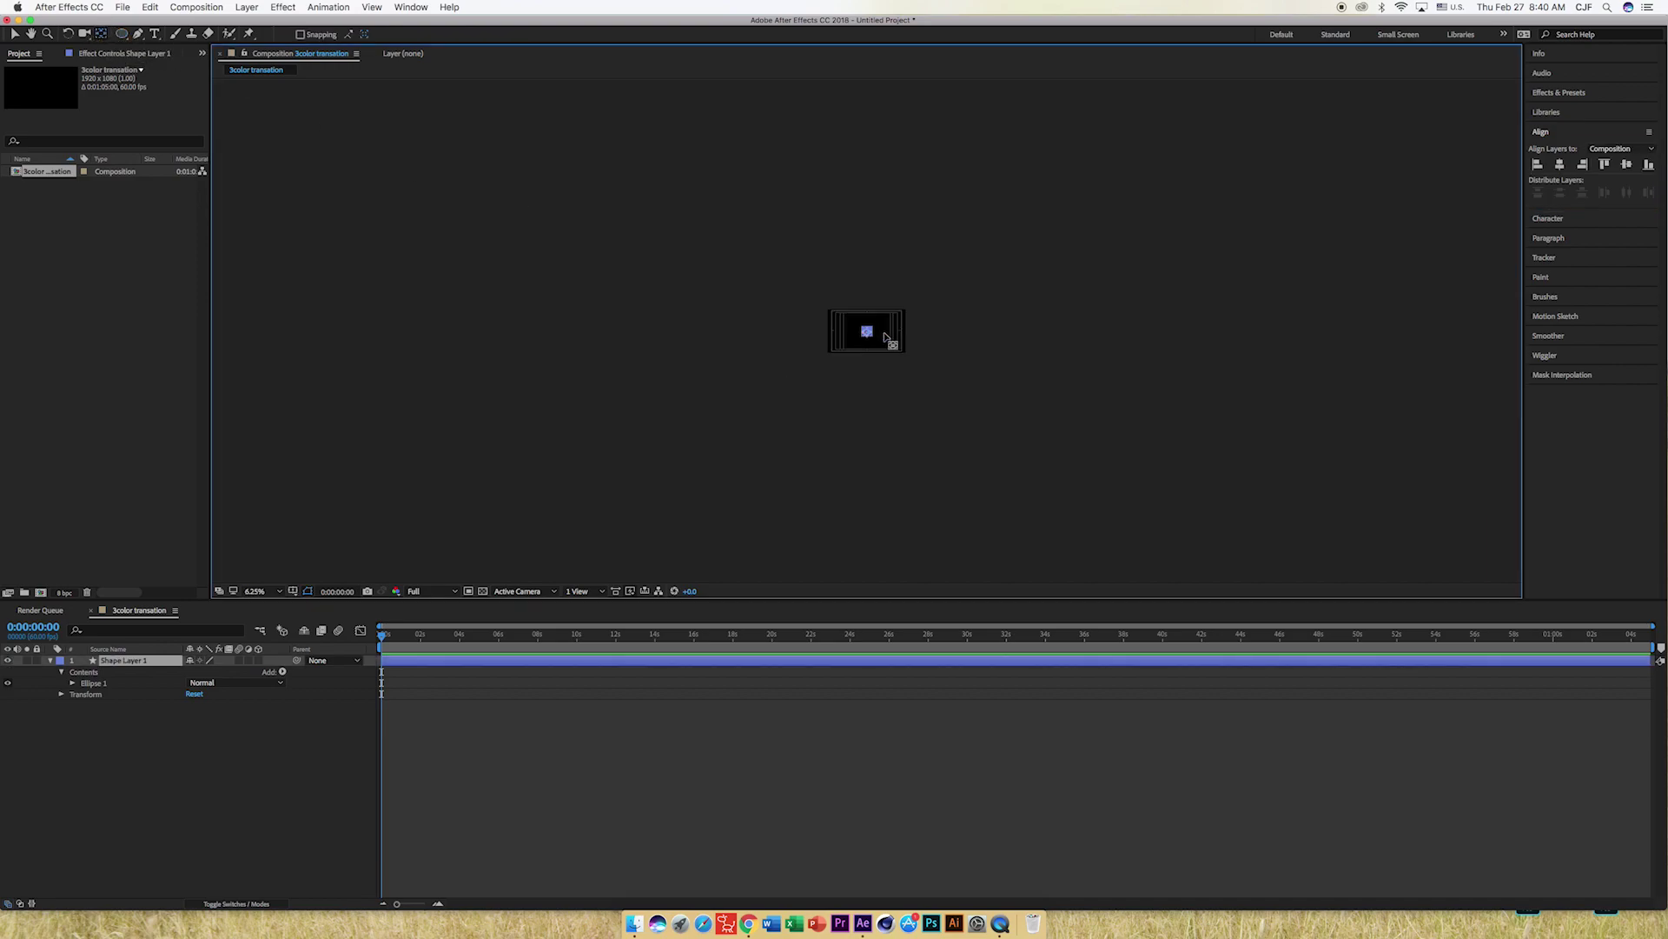
{"action": "scroll", "coordinate": [884, 339], "scroll_direction": "up", "scroll_amount": 1}
{"action": "scroll", "coordinate": [885, 334], "scroll_direction": "up", "scroll_amount": 2}
{"action": "scroll", "coordinate": [884, 332], "scroll_direction": "up", "scroll_amount": 1}
{"action": "left_click_drag", "start_coordinate": [870, 348], "coordinate": [870, 328]}
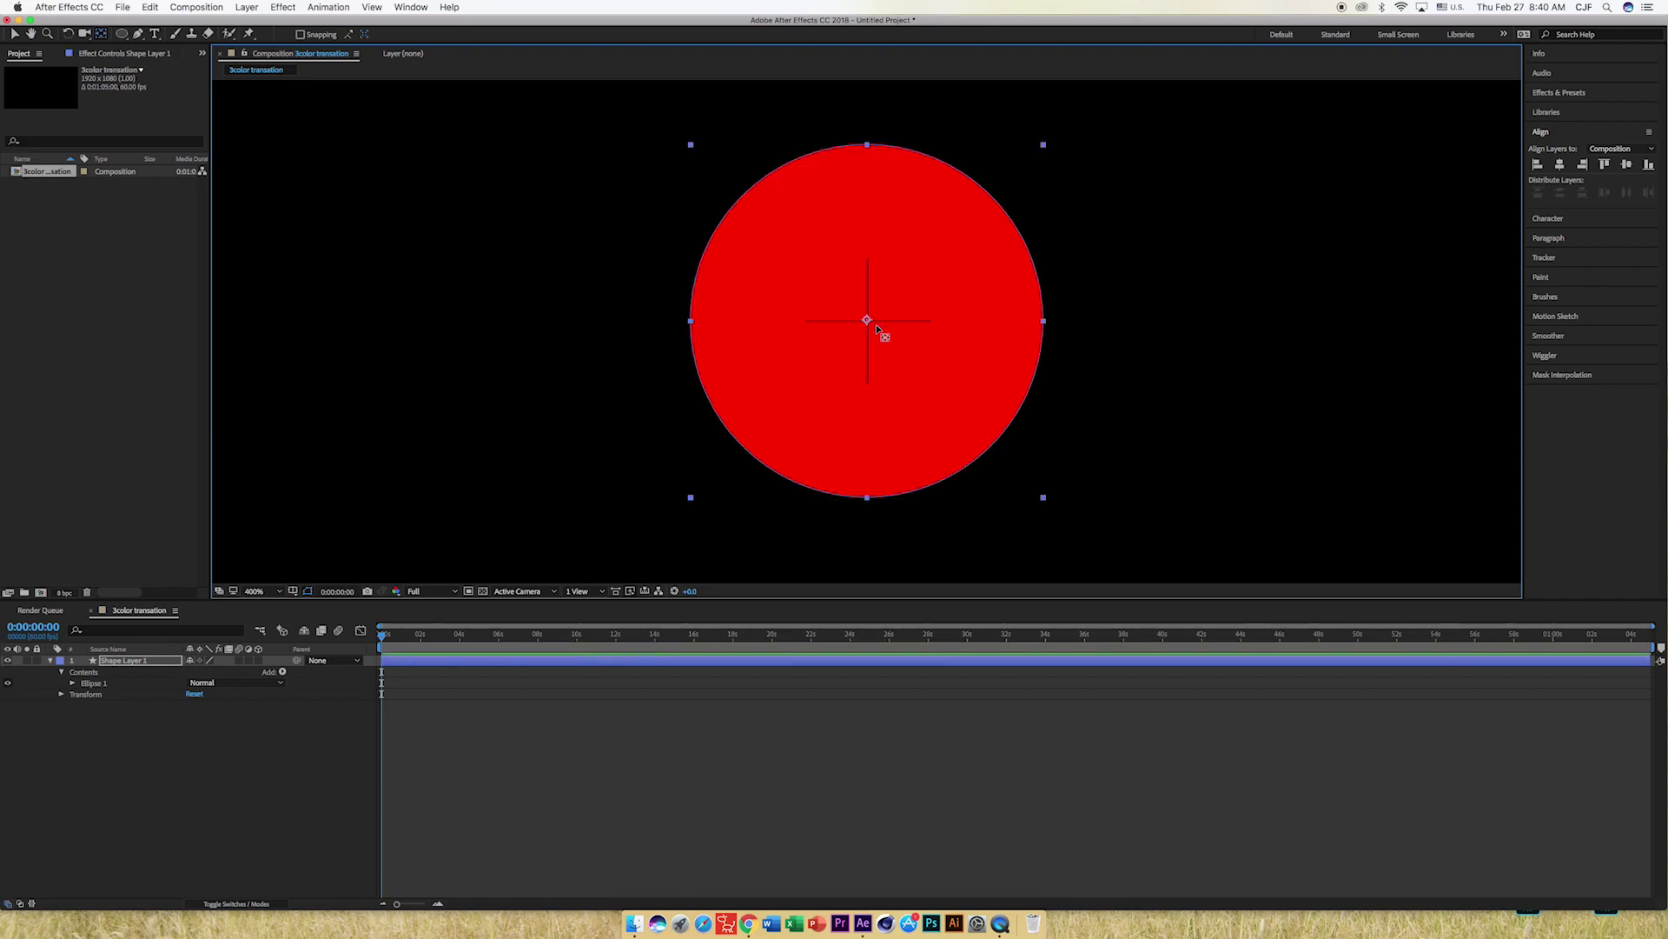
{"action": "scroll", "coordinate": [873, 327], "scroll_direction": "down", "scroll_amount": 4}
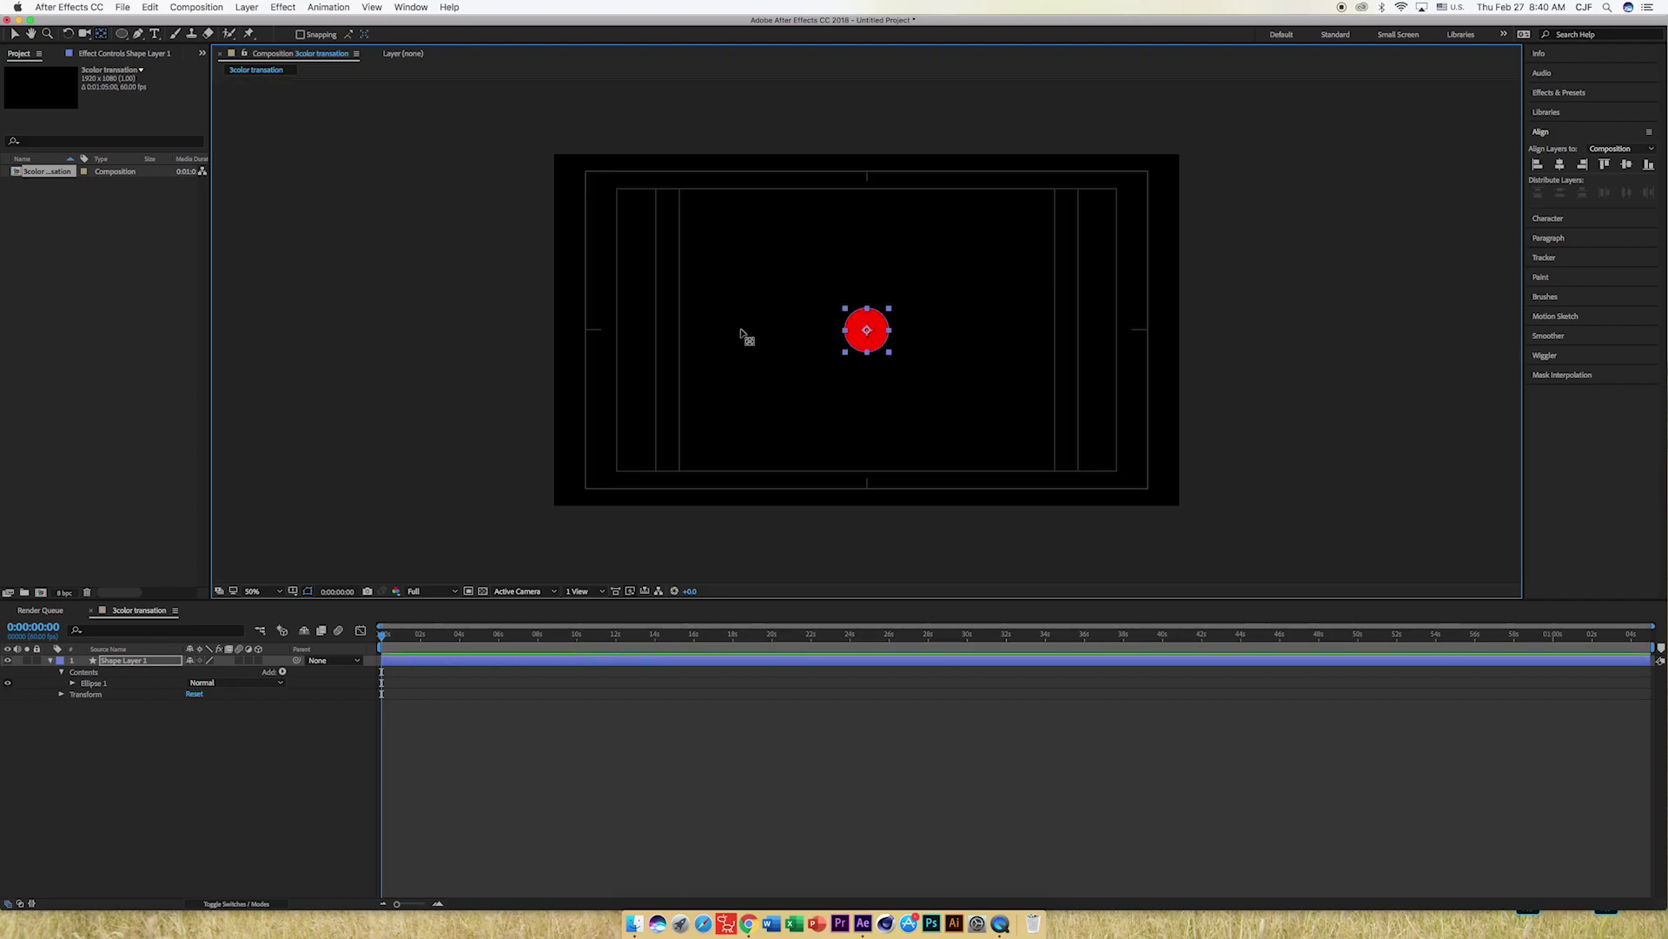
Set a first Scale keyframe of 0% on Shape Layer 1 at frame 0.
{"action": "left_click", "coordinate": [51, 661]}
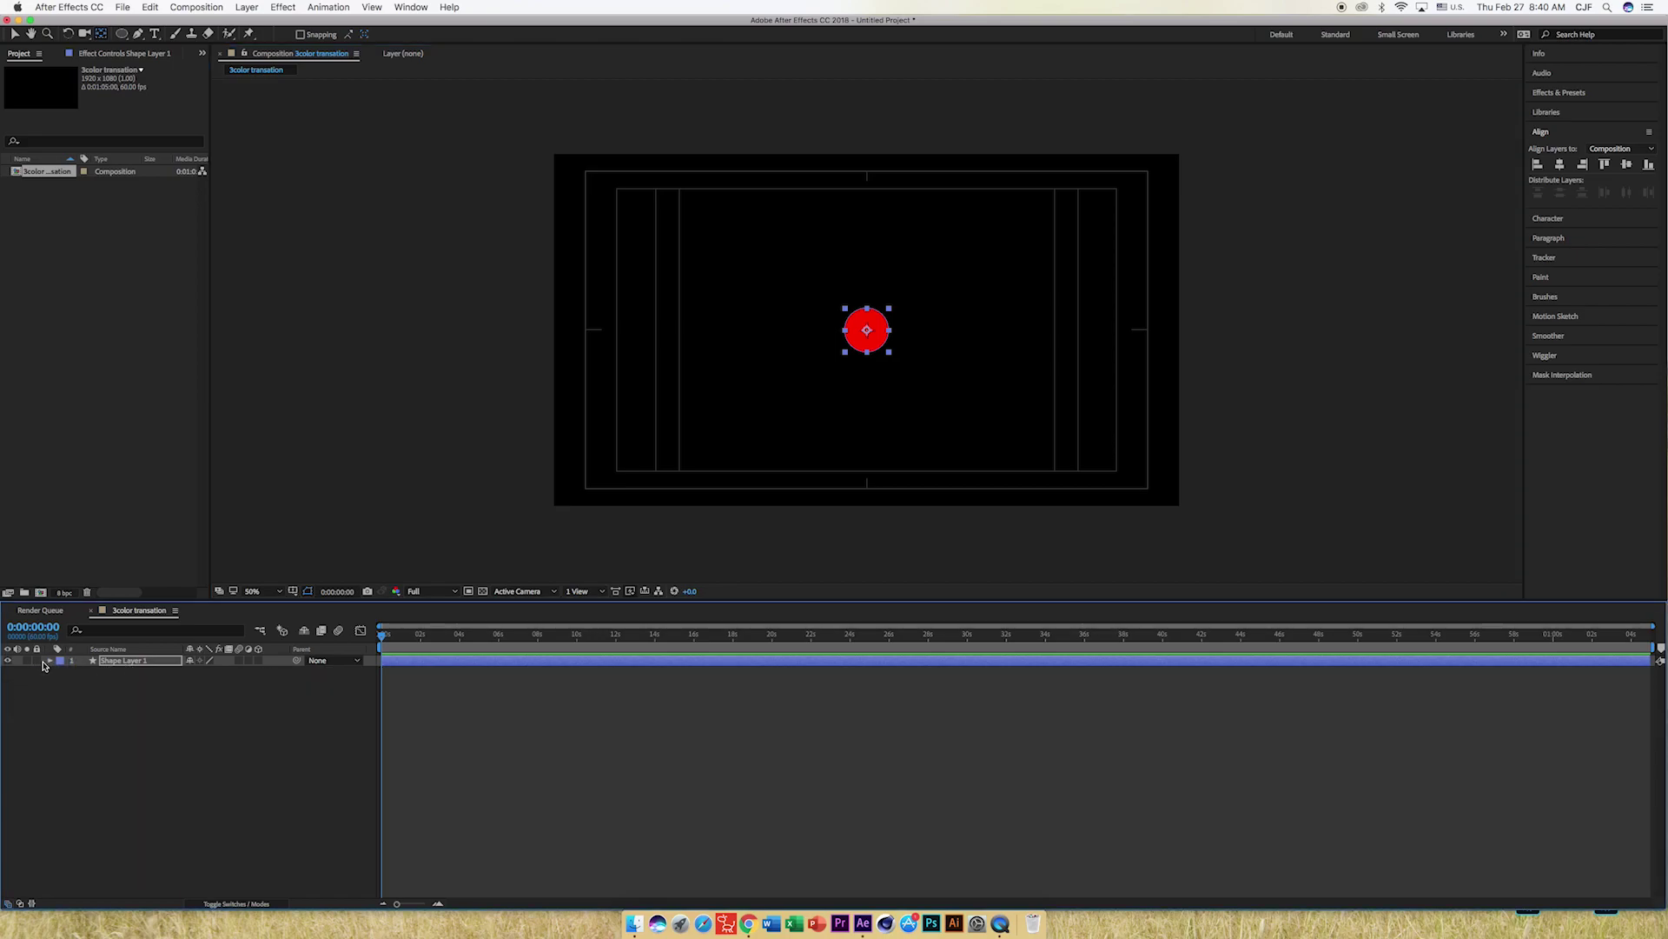
{"action": "left_click", "coordinate": [50, 660]}
{"action": "left_click", "coordinate": [61, 695]}
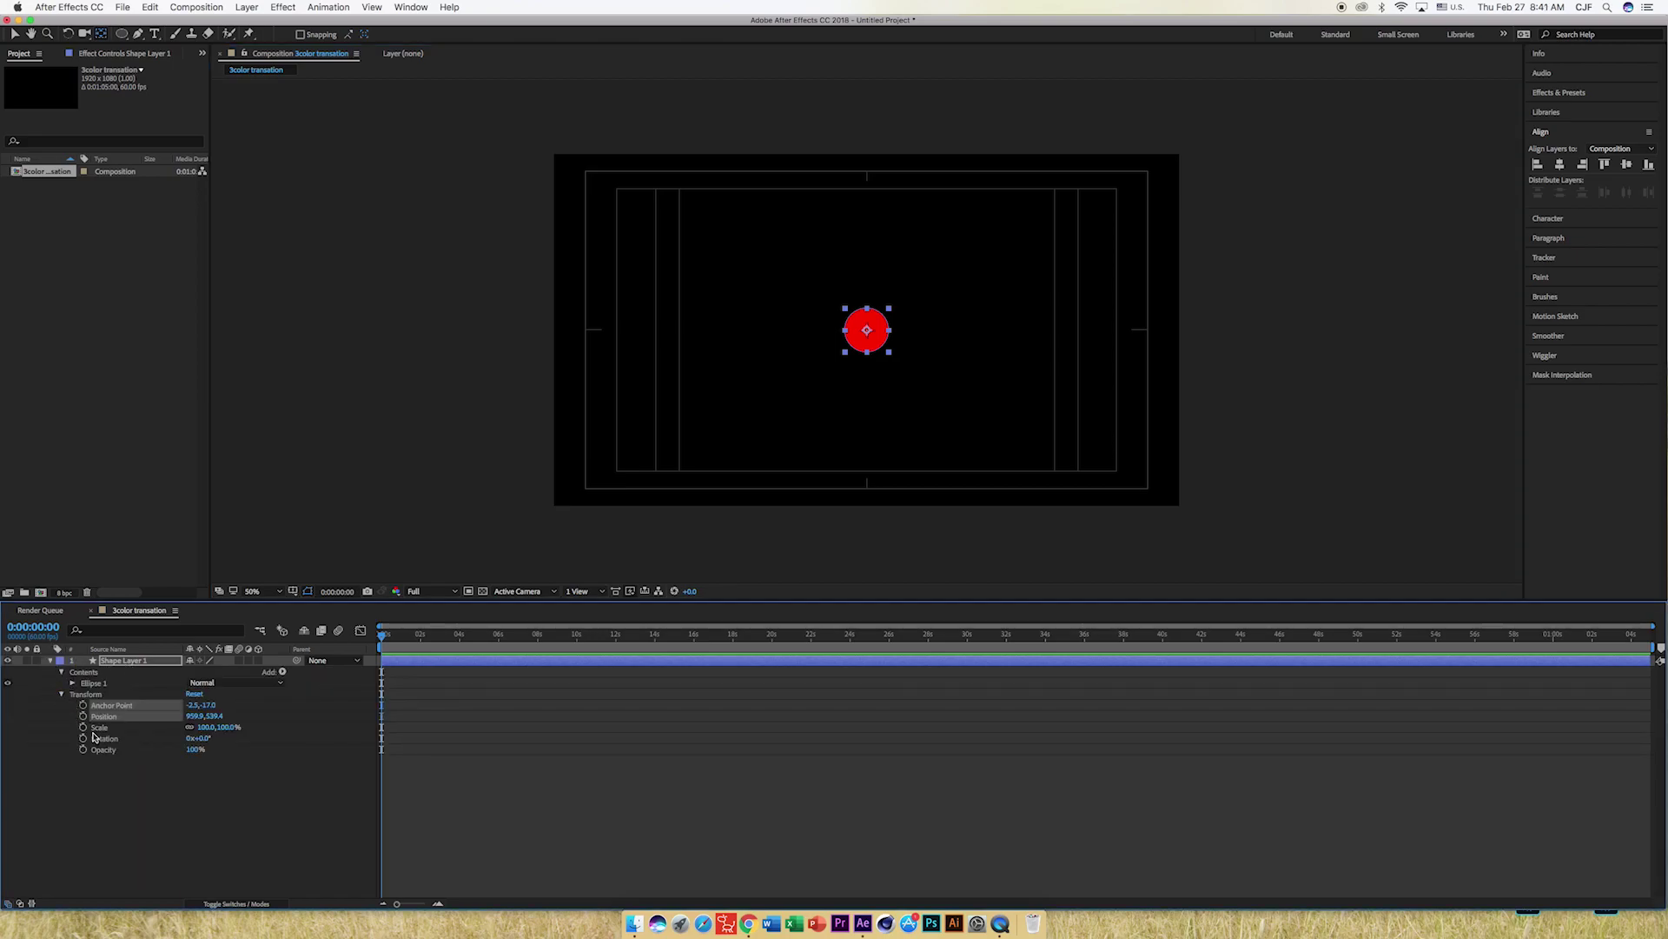
{"action": "left_click", "coordinate": [120, 777]}
{"action": "left_click", "coordinate": [84, 728]}
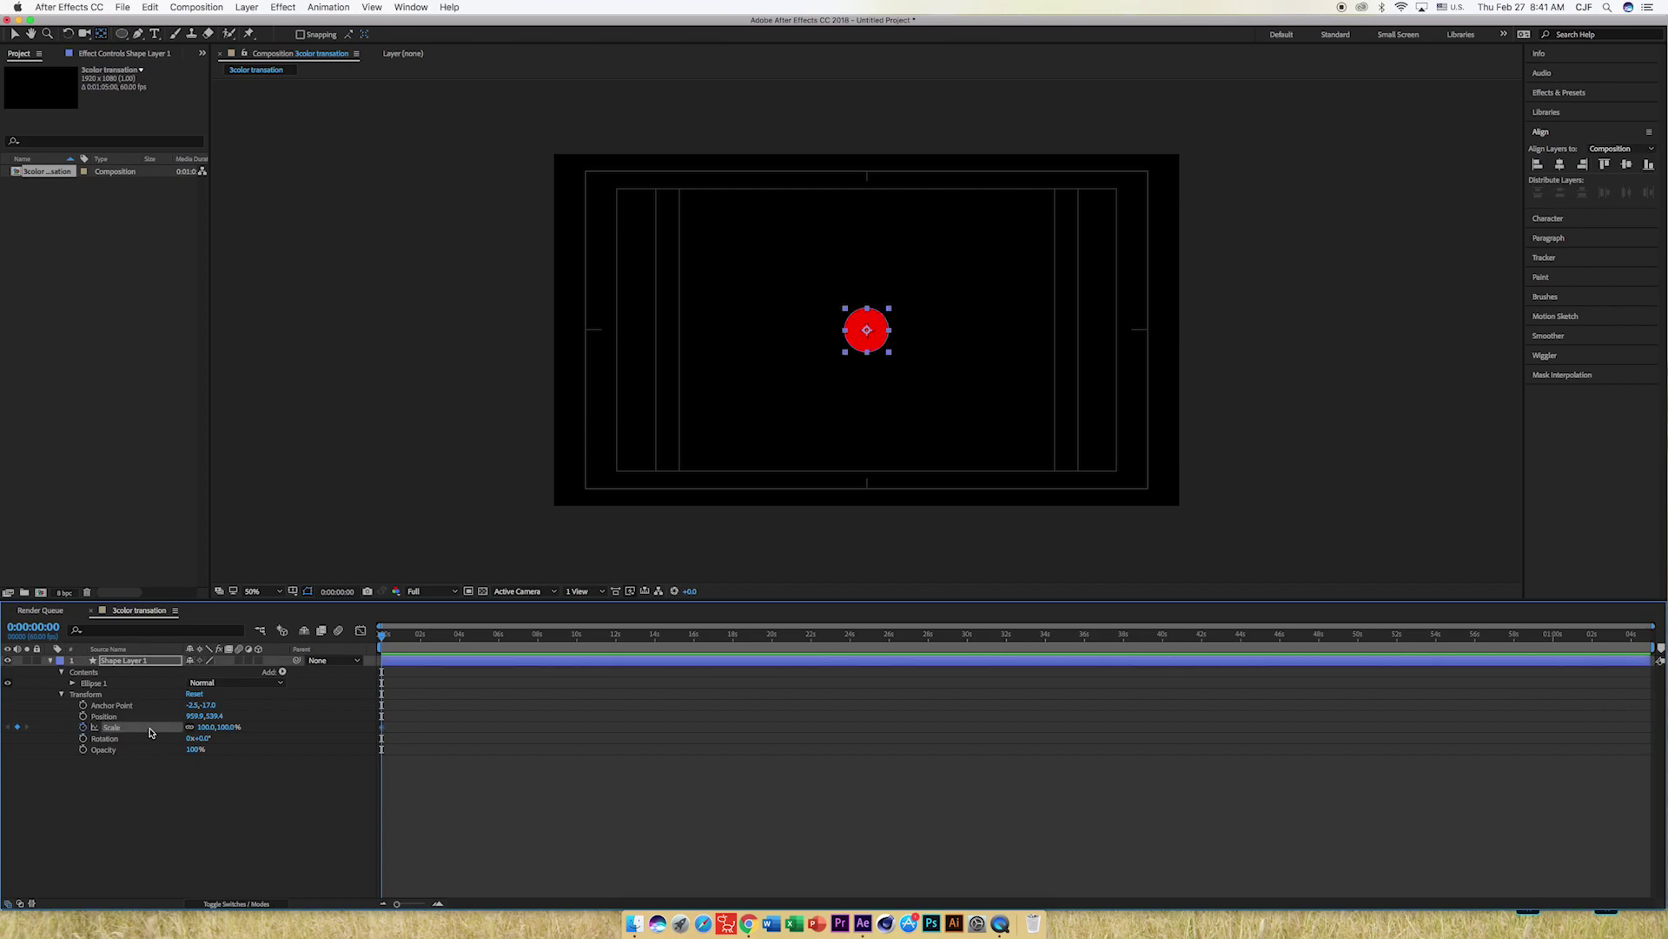
{"action": "left_click", "coordinate": [206, 728]}
{"action": "key", "text": "Return"}
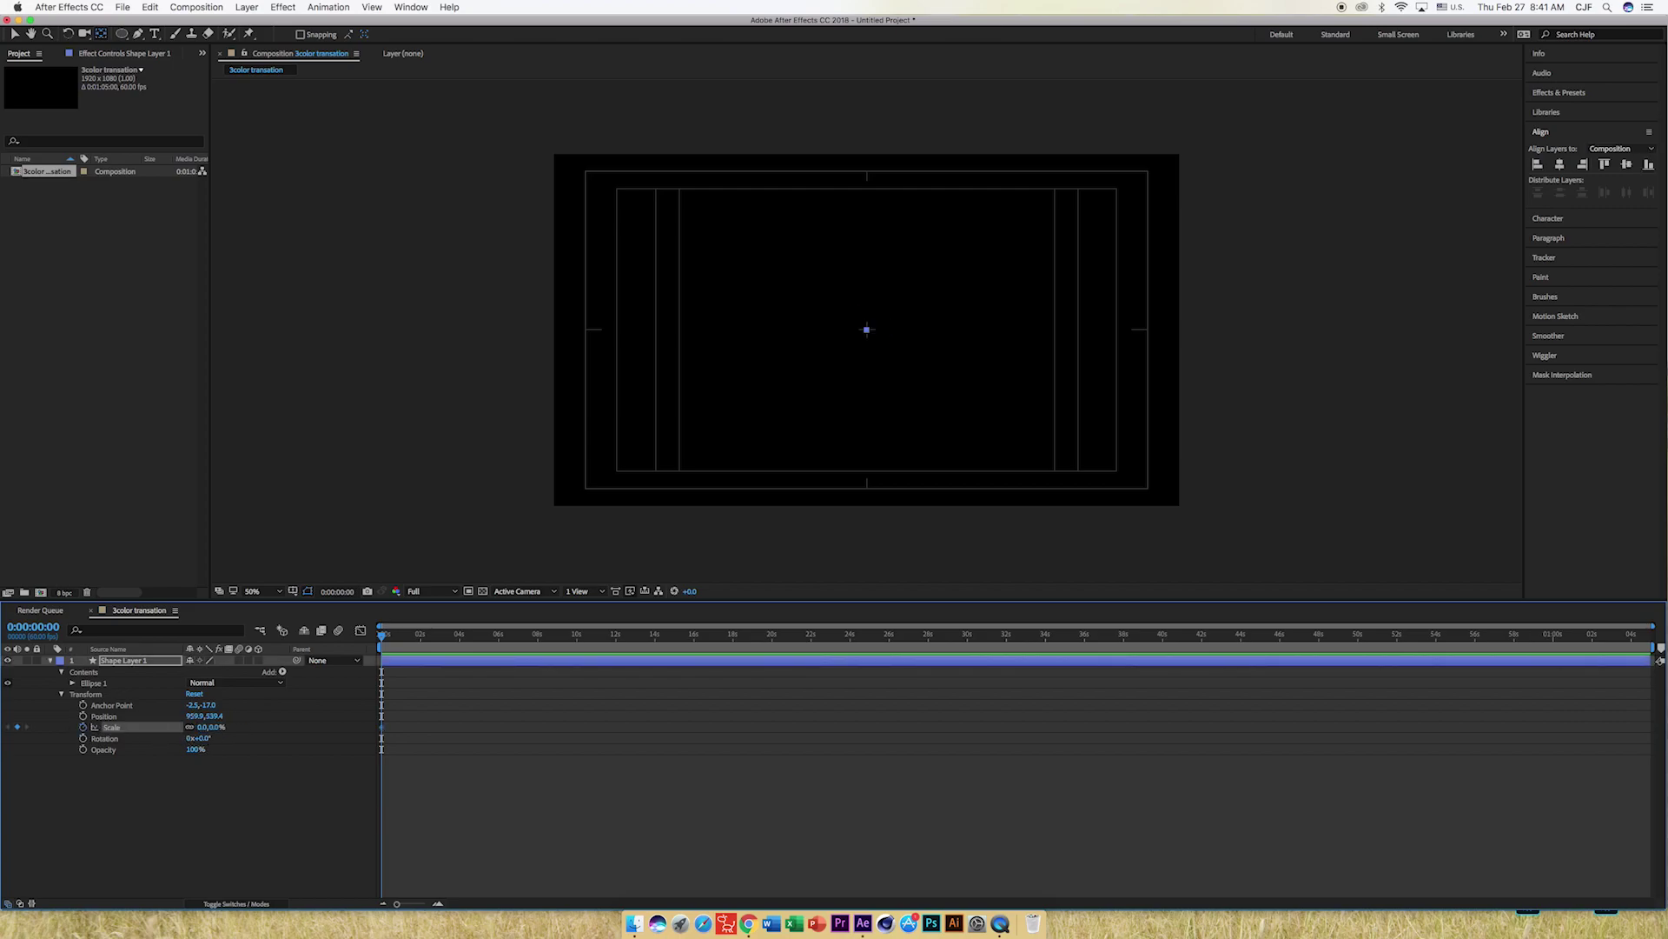
Add a 100% Scale keyframe at 0:00:01:01 and select both scale keyframes.
{"action": "left_click", "coordinate": [52, 629], "text": "super"}
{"action": "left_click", "coordinate": [52, 629], "text": "super"}
{"action": "left_click", "coordinate": [53, 629], "text": "super"}
{"action": "left_click", "coordinate": [53, 629], "text": "super"}
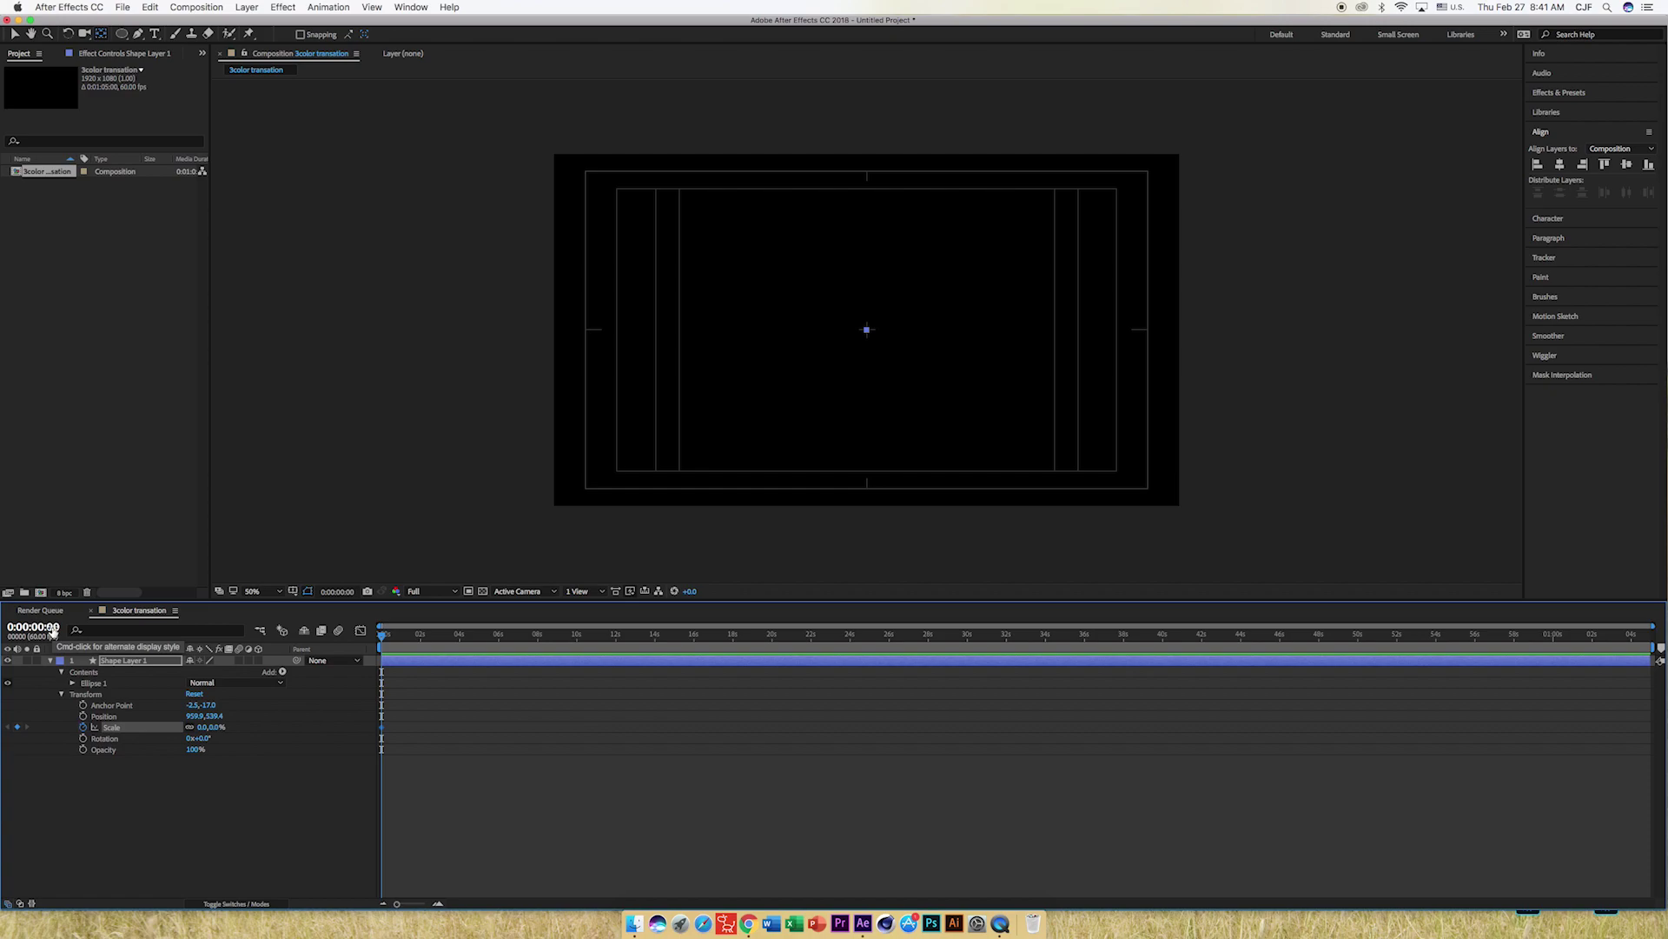
{"action": "left_click", "coordinate": [53, 627]}
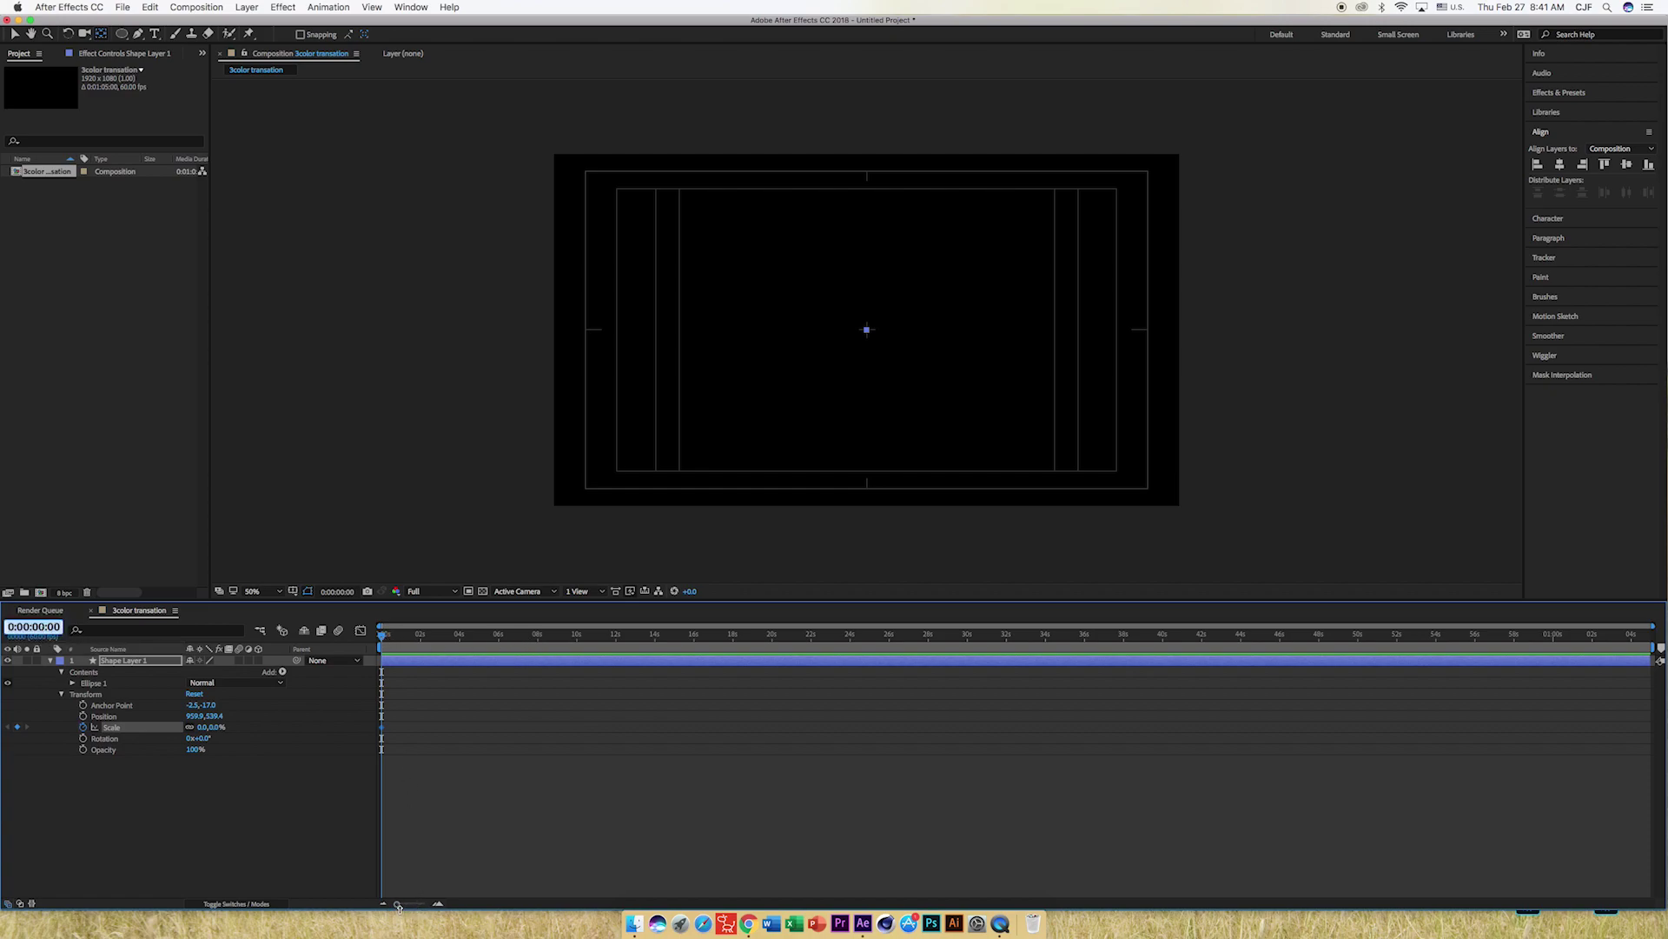
{"action": "left_click_drag", "start_coordinate": [398, 904], "coordinate": [435, 907]}
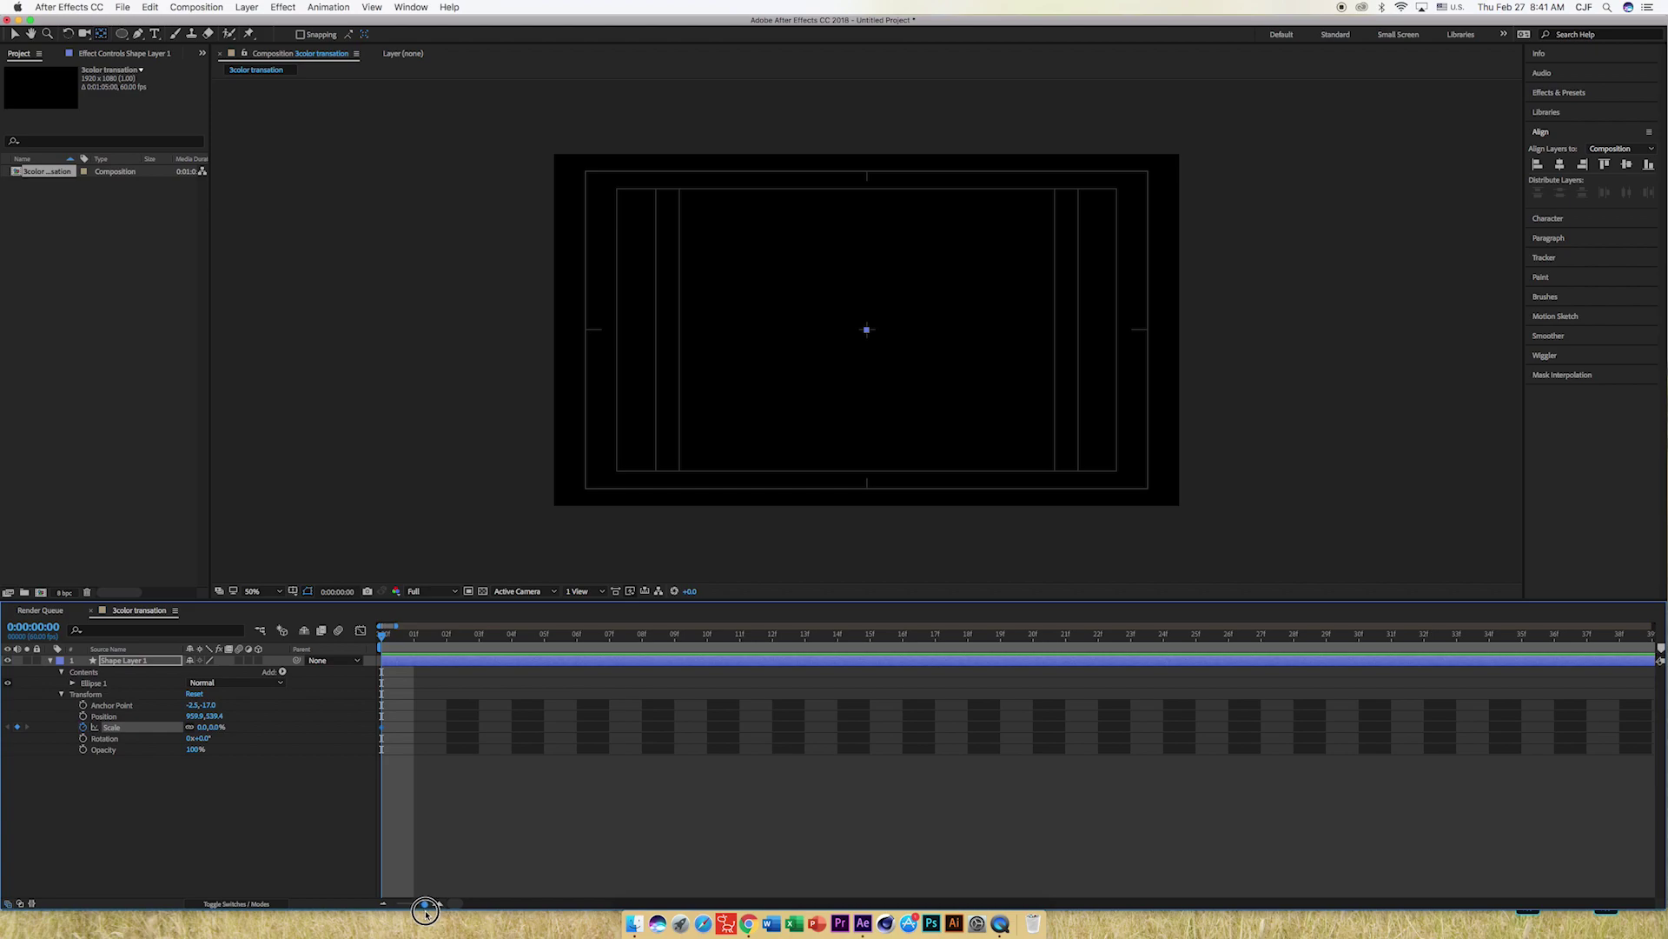
{"action": "left_click_drag", "start_coordinate": [429, 913], "coordinate": [419, 912]}
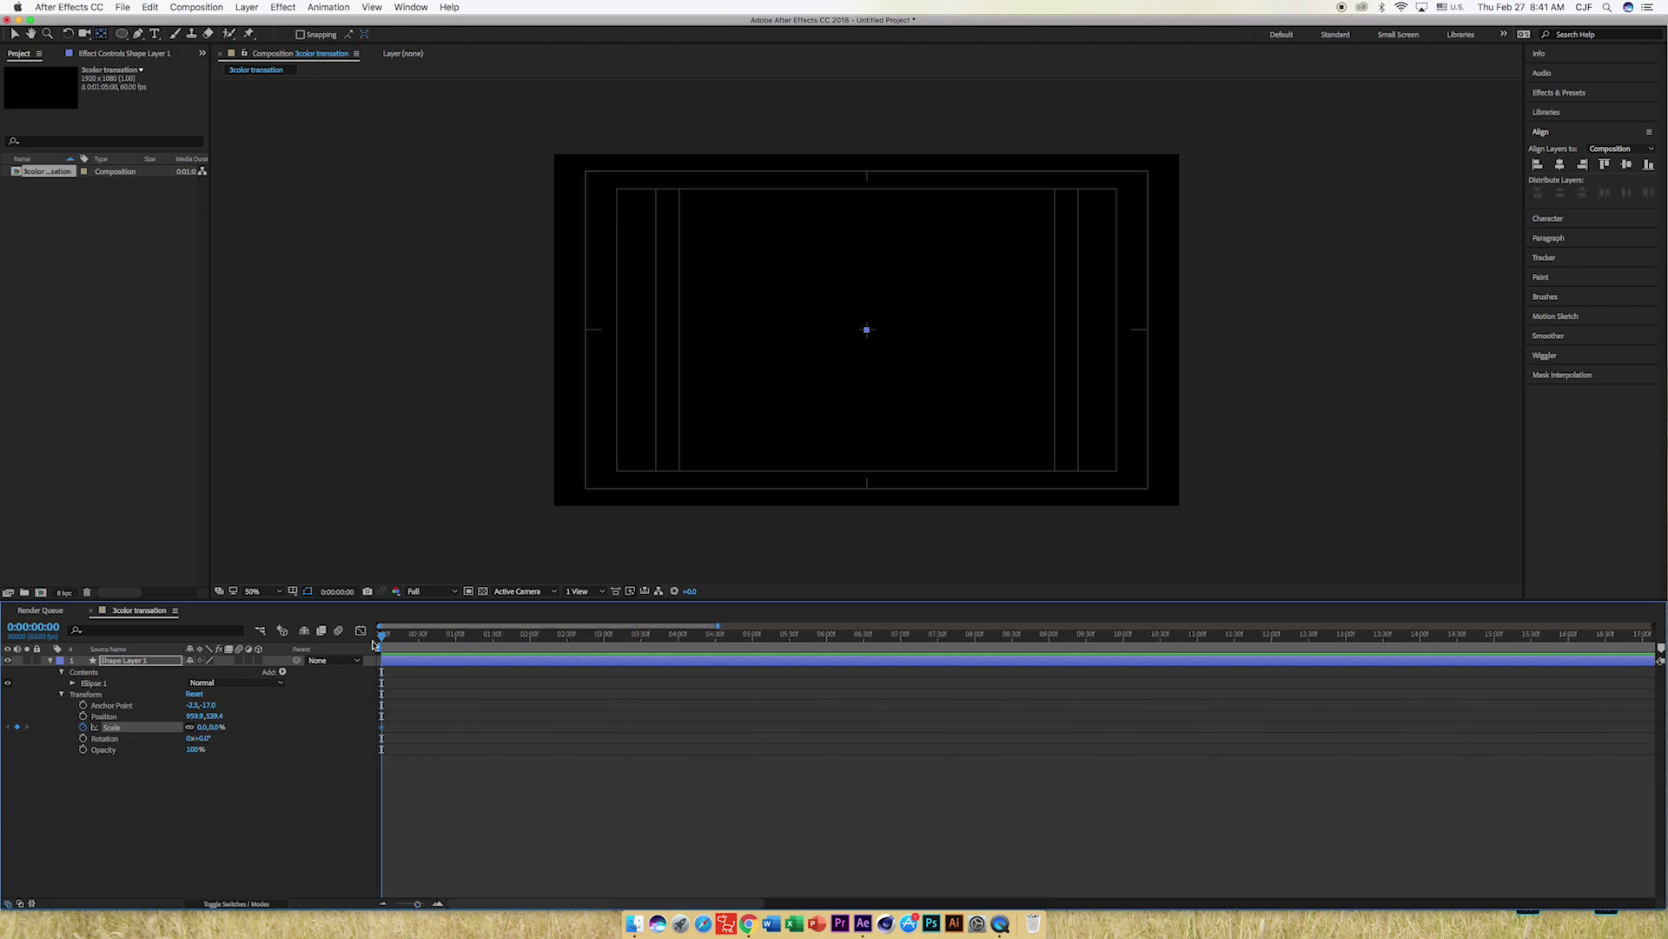
{"action": "left_click_drag", "start_coordinate": [382, 636], "coordinate": [457, 637]}
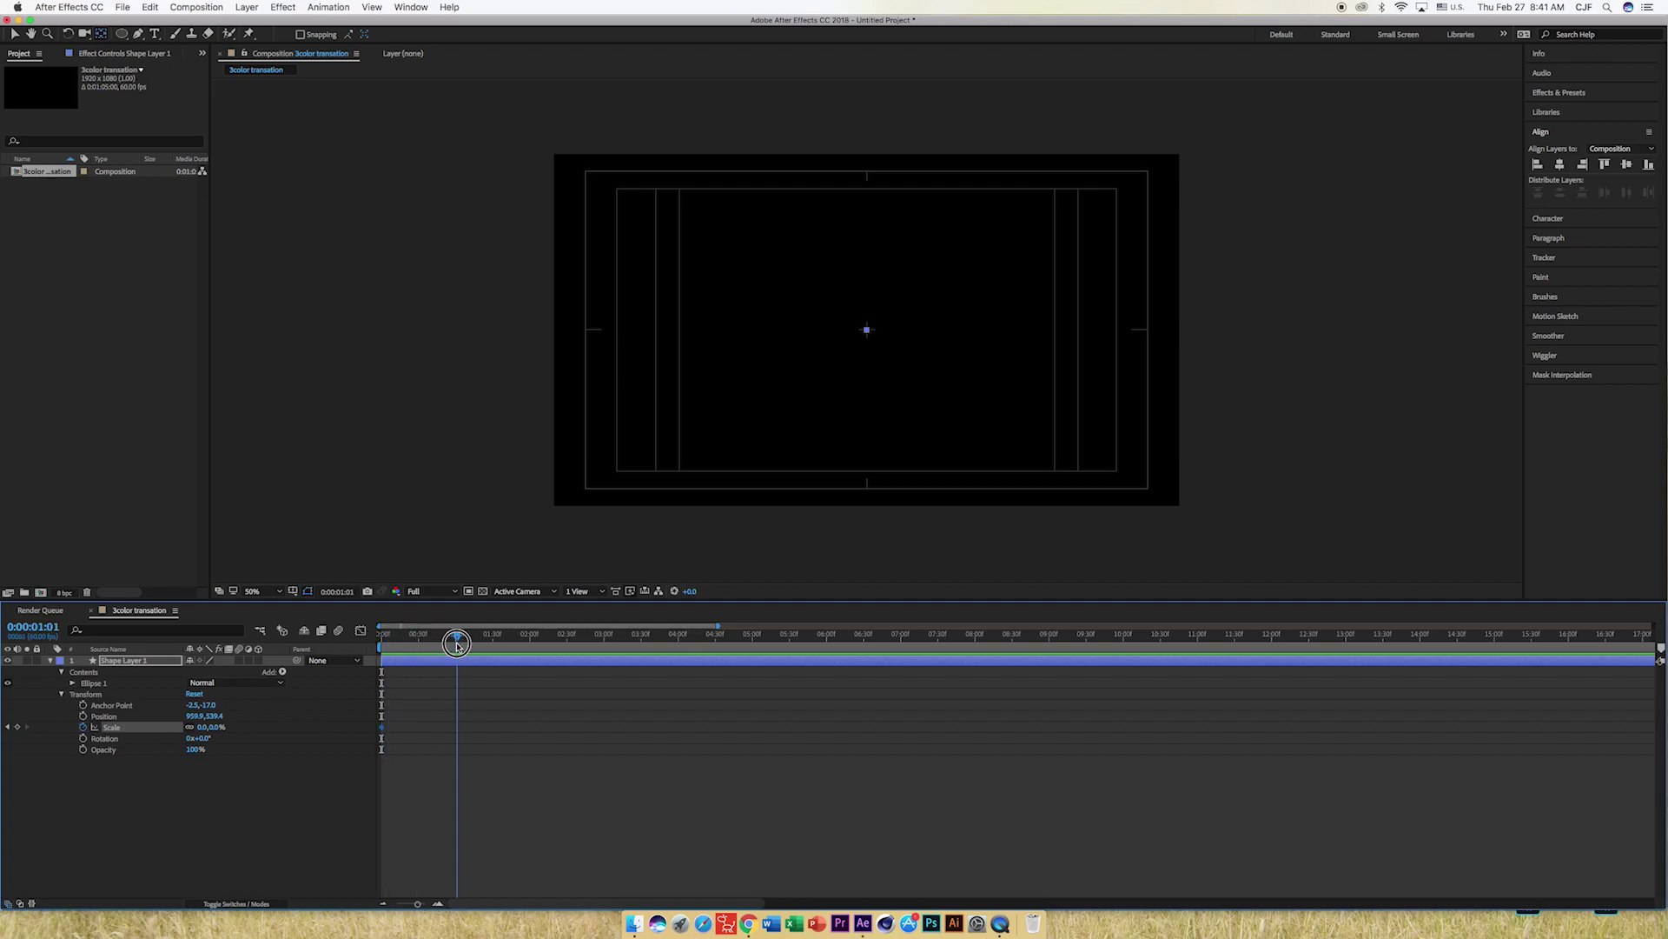
{"action": "left_click", "coordinate": [202, 727]}
{"action": "key", "text": "Return"}
{"action": "left_click_drag", "start_coordinate": [507, 697], "coordinate": [427, 751]}
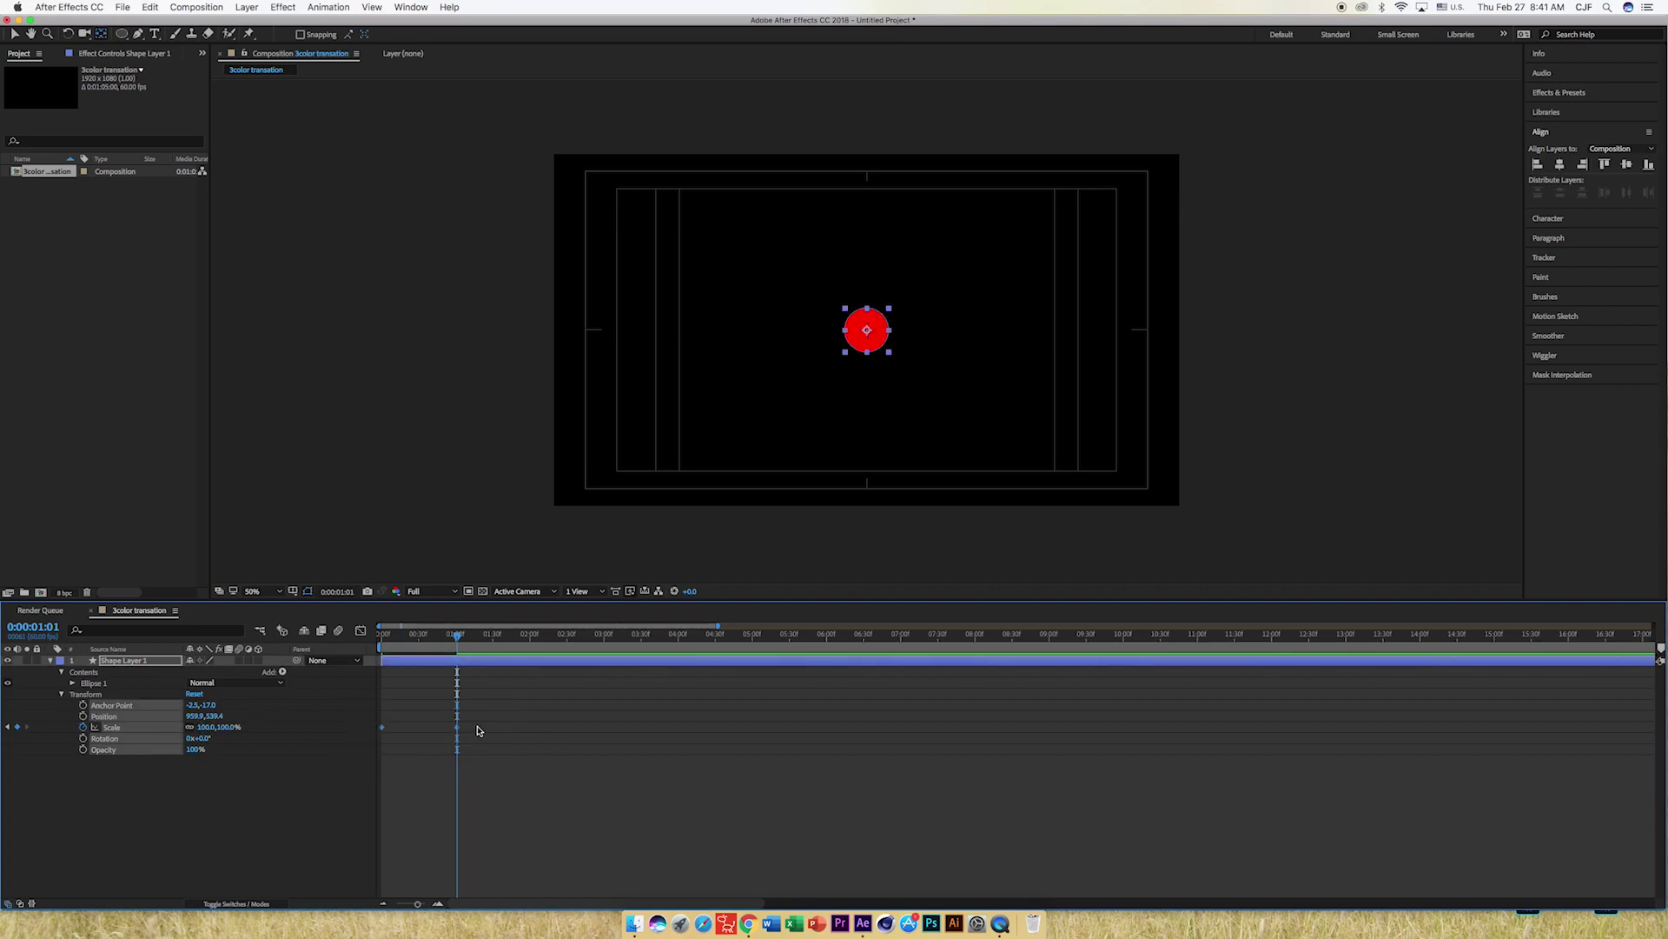
Apply Easy Ease to the circle's scale keyframes.
{"action": "right_click", "coordinate": [459, 729]}
{"action": "mouse_move", "coordinate": [526, 880]}
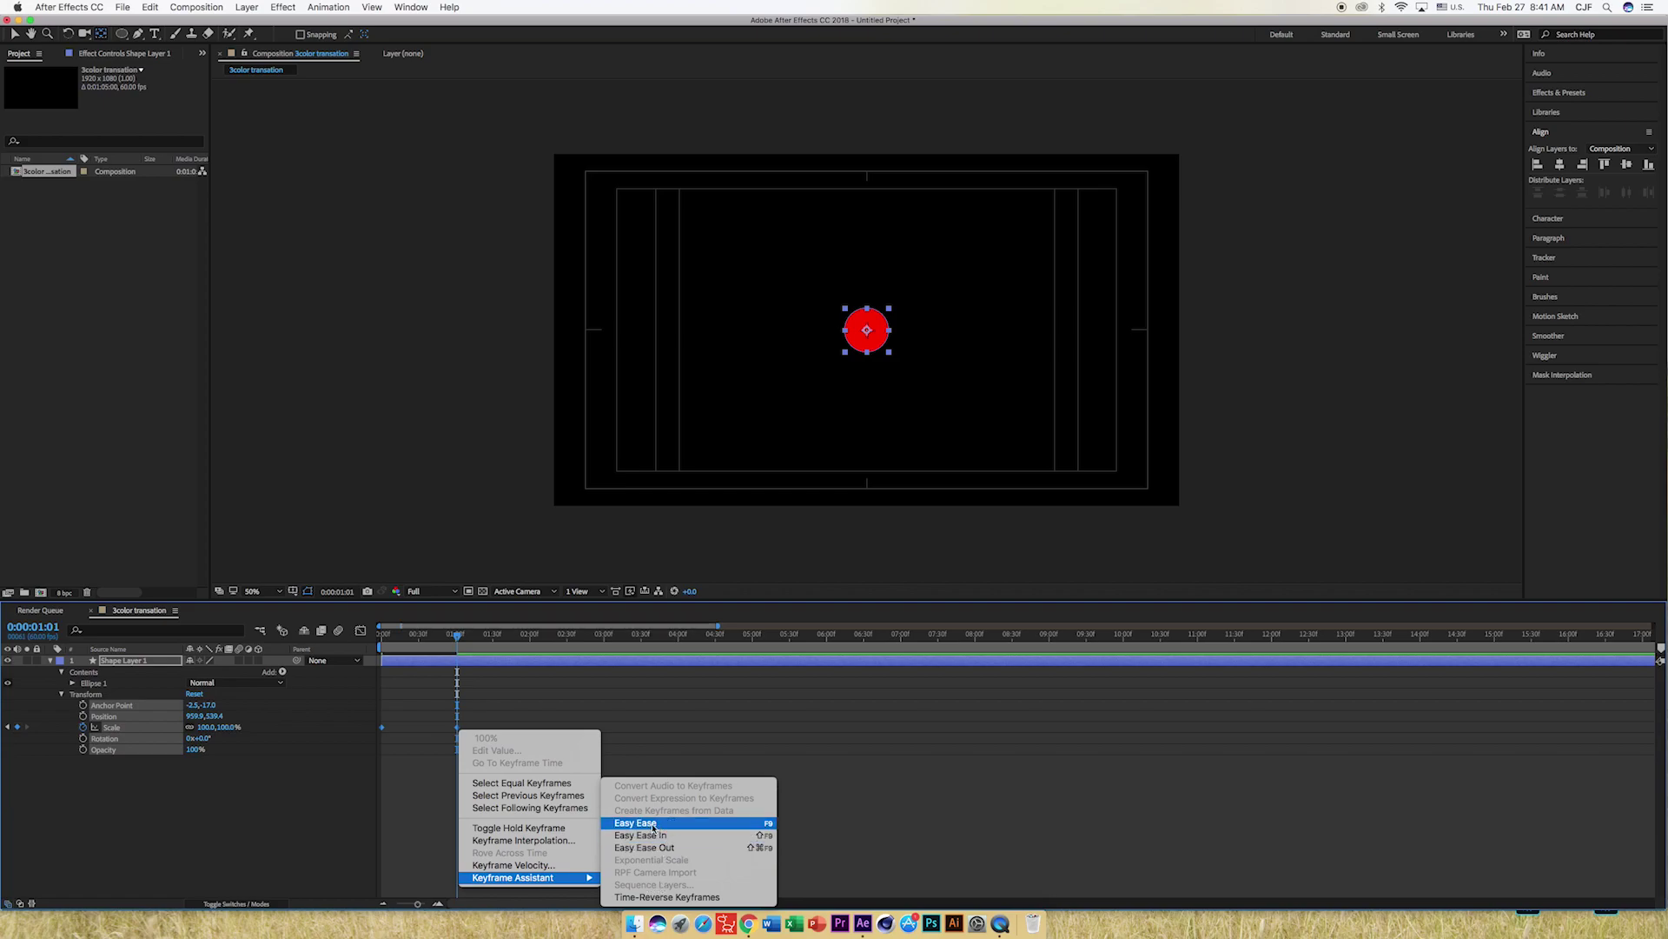
{"action": "left_click", "coordinate": [654, 826]}
Lengthen the scale keyframes' easing influence in the speed graph, then return to the timeline.
{"action": "left_click", "coordinate": [361, 630]}
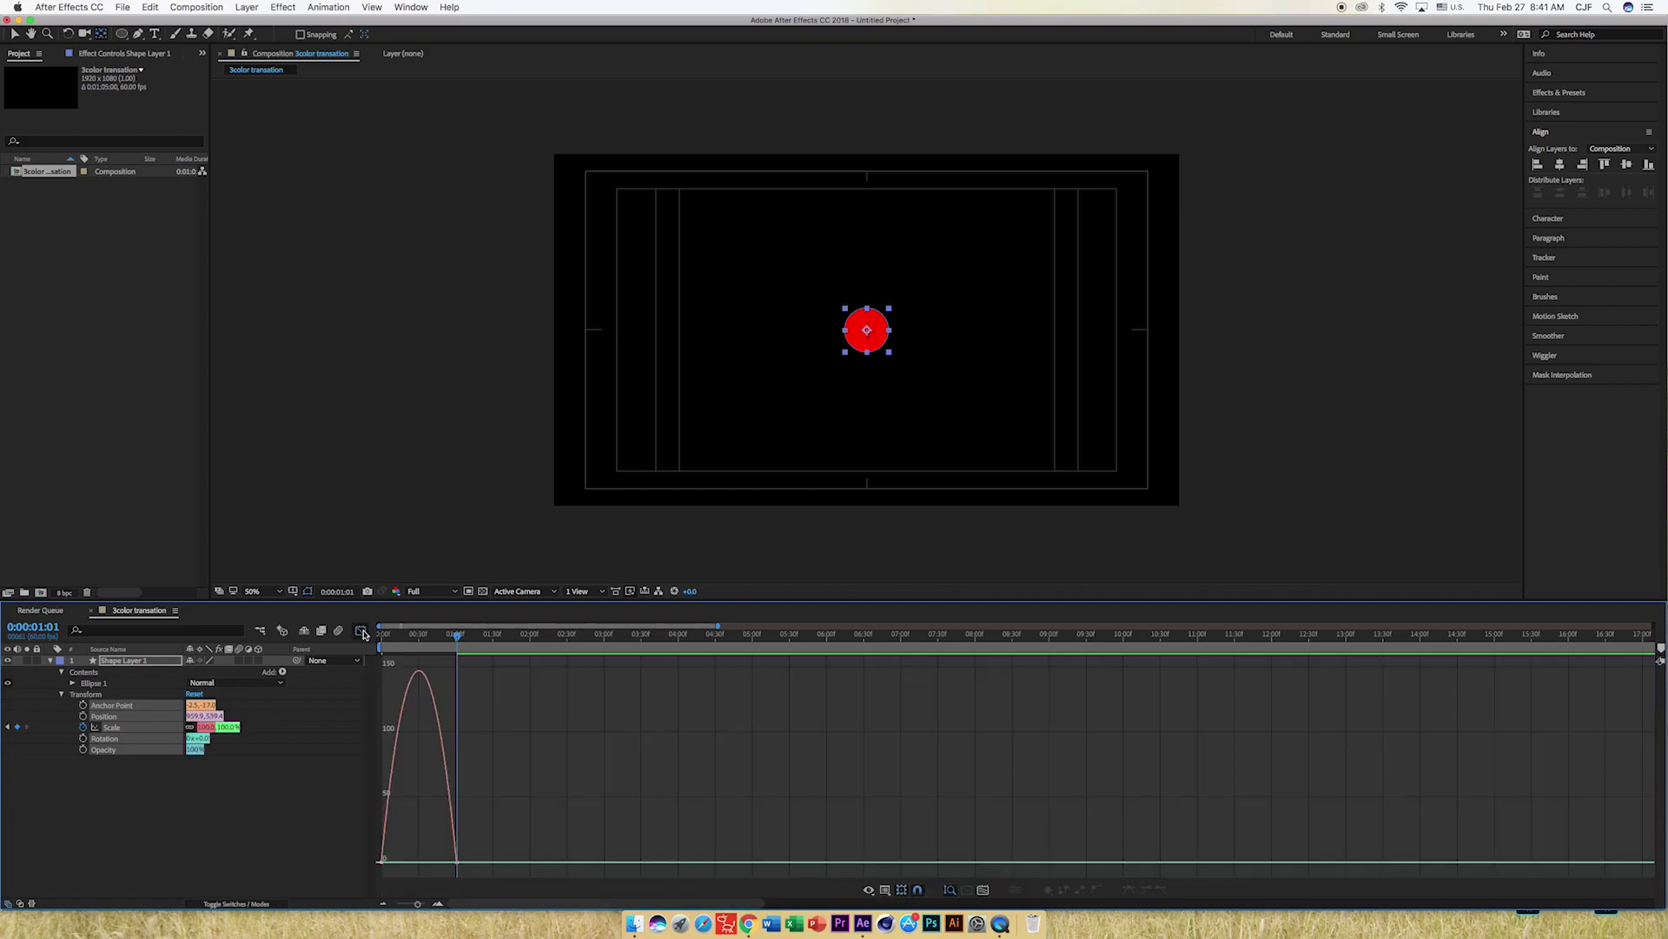
{"action": "left_click_drag", "start_coordinate": [418, 905], "coordinate": [487, 865]}
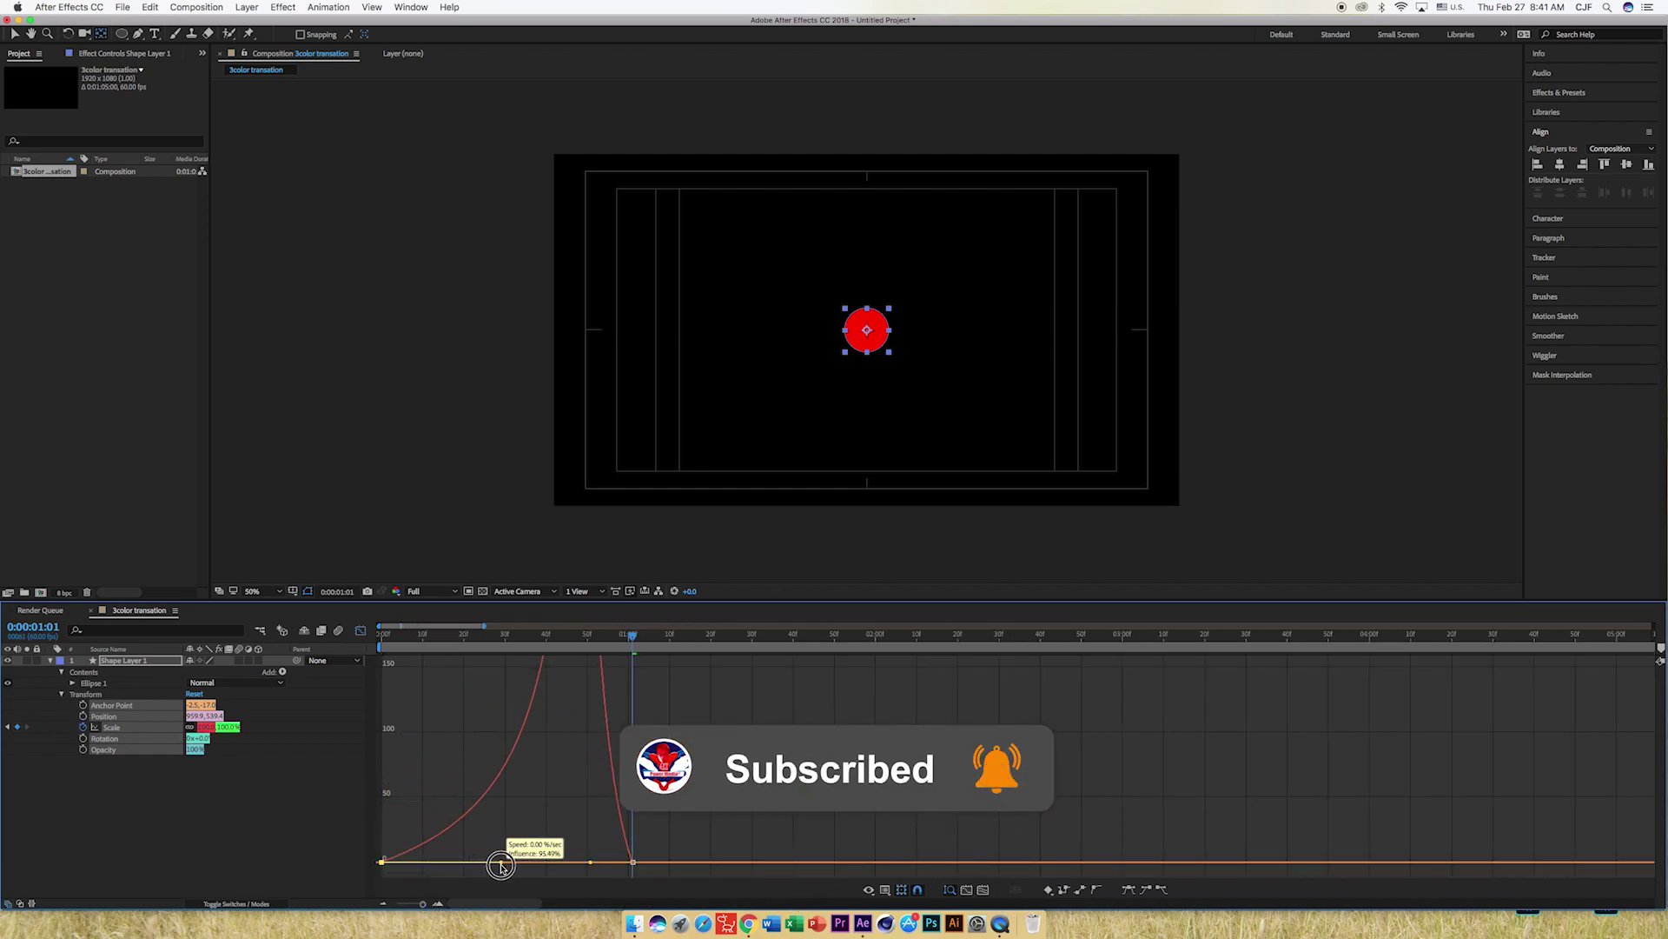
{"action": "left_click_drag", "start_coordinate": [486, 865], "coordinate": [504, 862]}
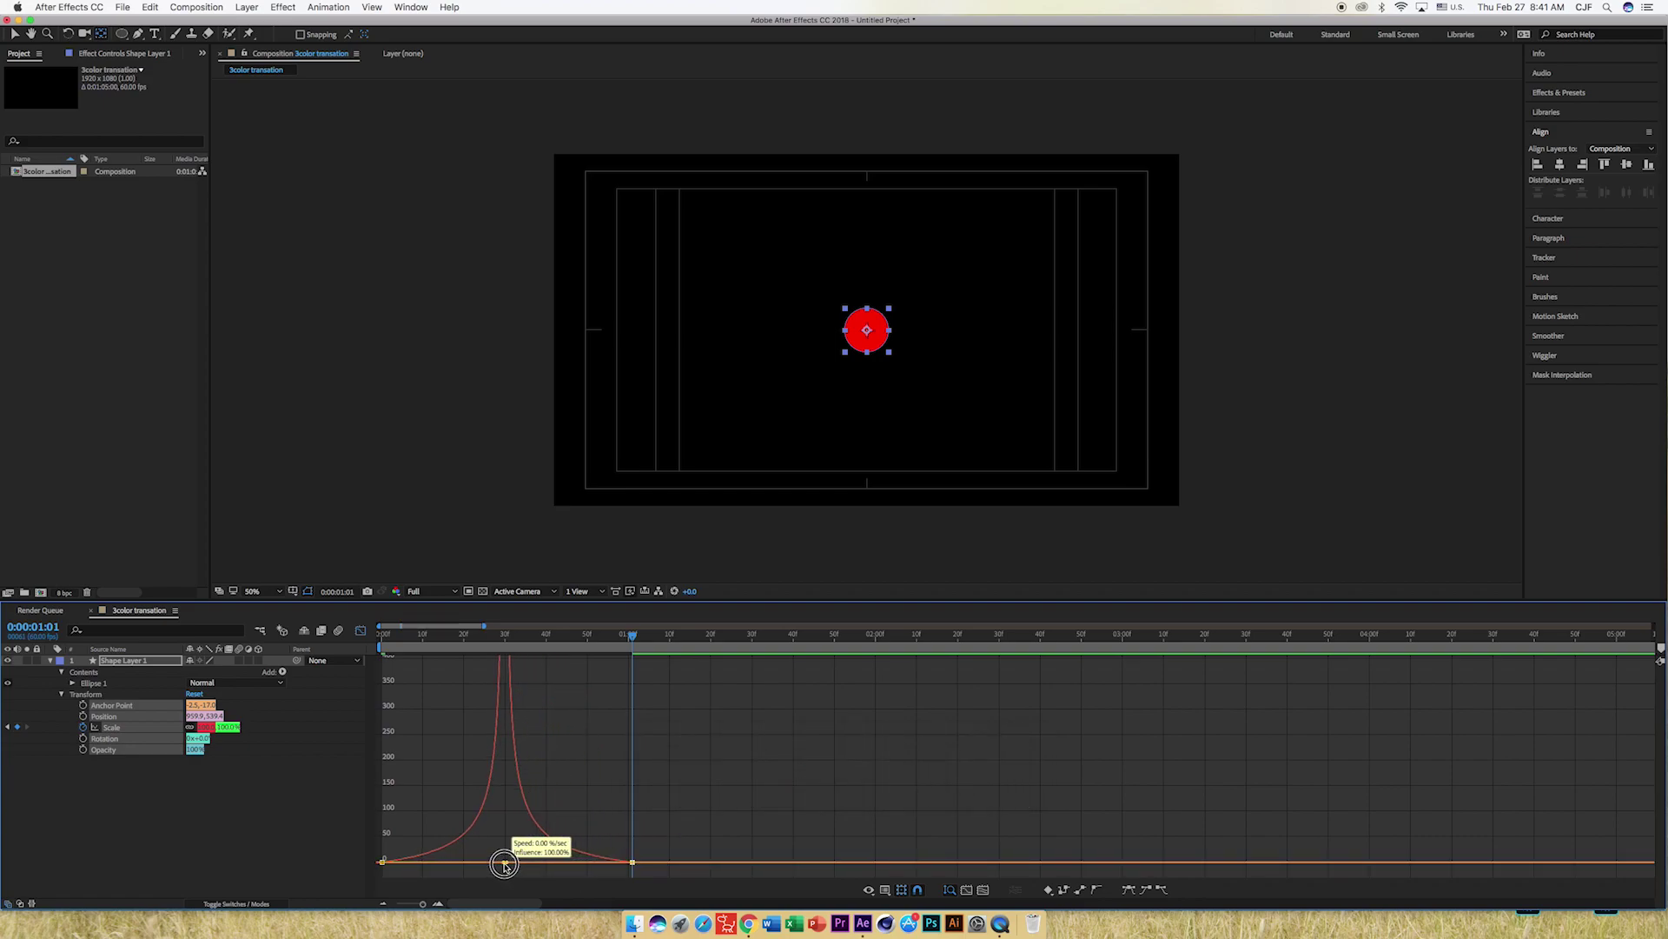
{"action": "left_click", "coordinate": [363, 632]}
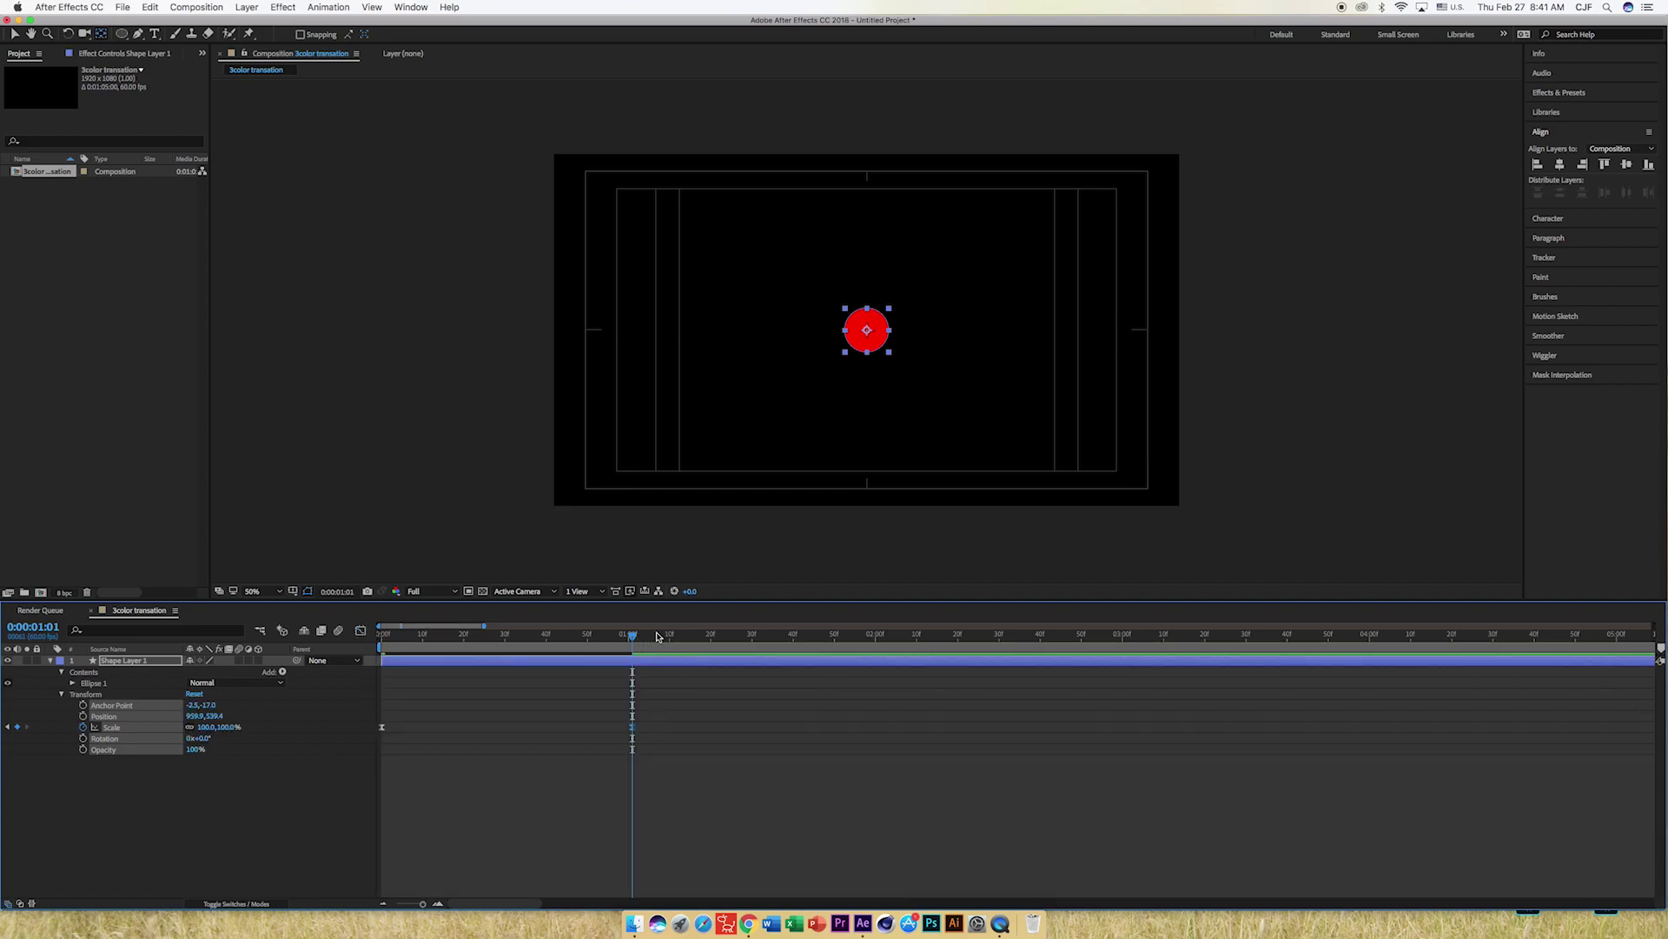
Preview the circle's pop, zoom the timeline out, and collapse Shape Layer 1's properties.
{"action": "left_click_drag", "start_coordinate": [633, 639], "coordinate": [382, 641]}
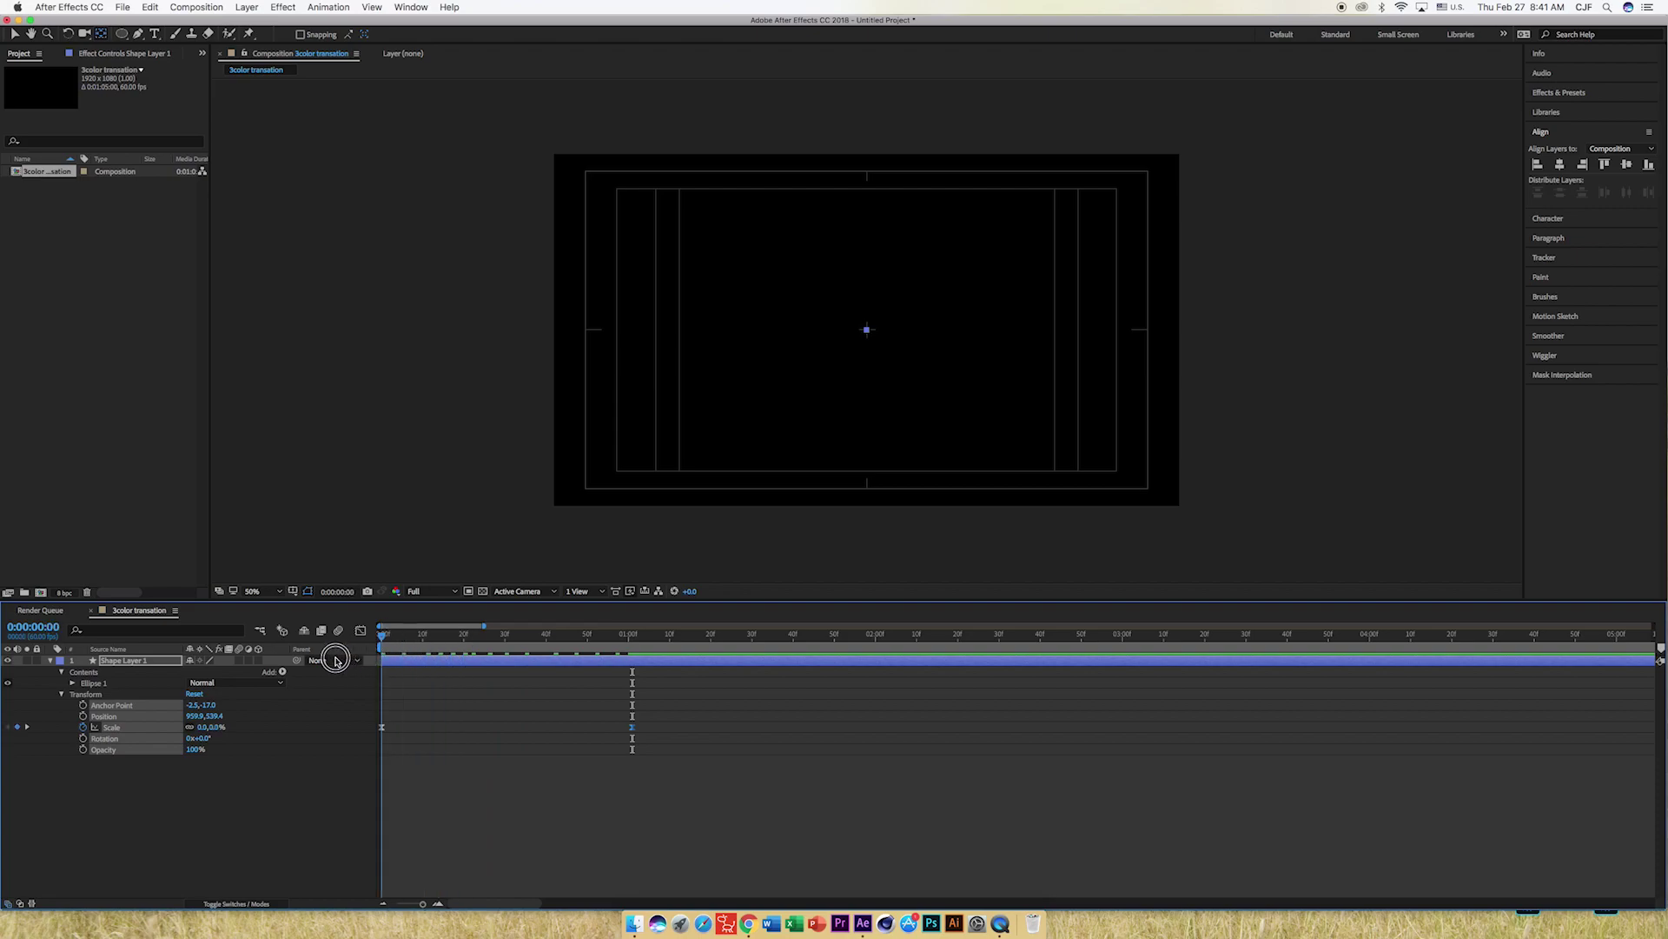
{"action": "key", "text": "space"}
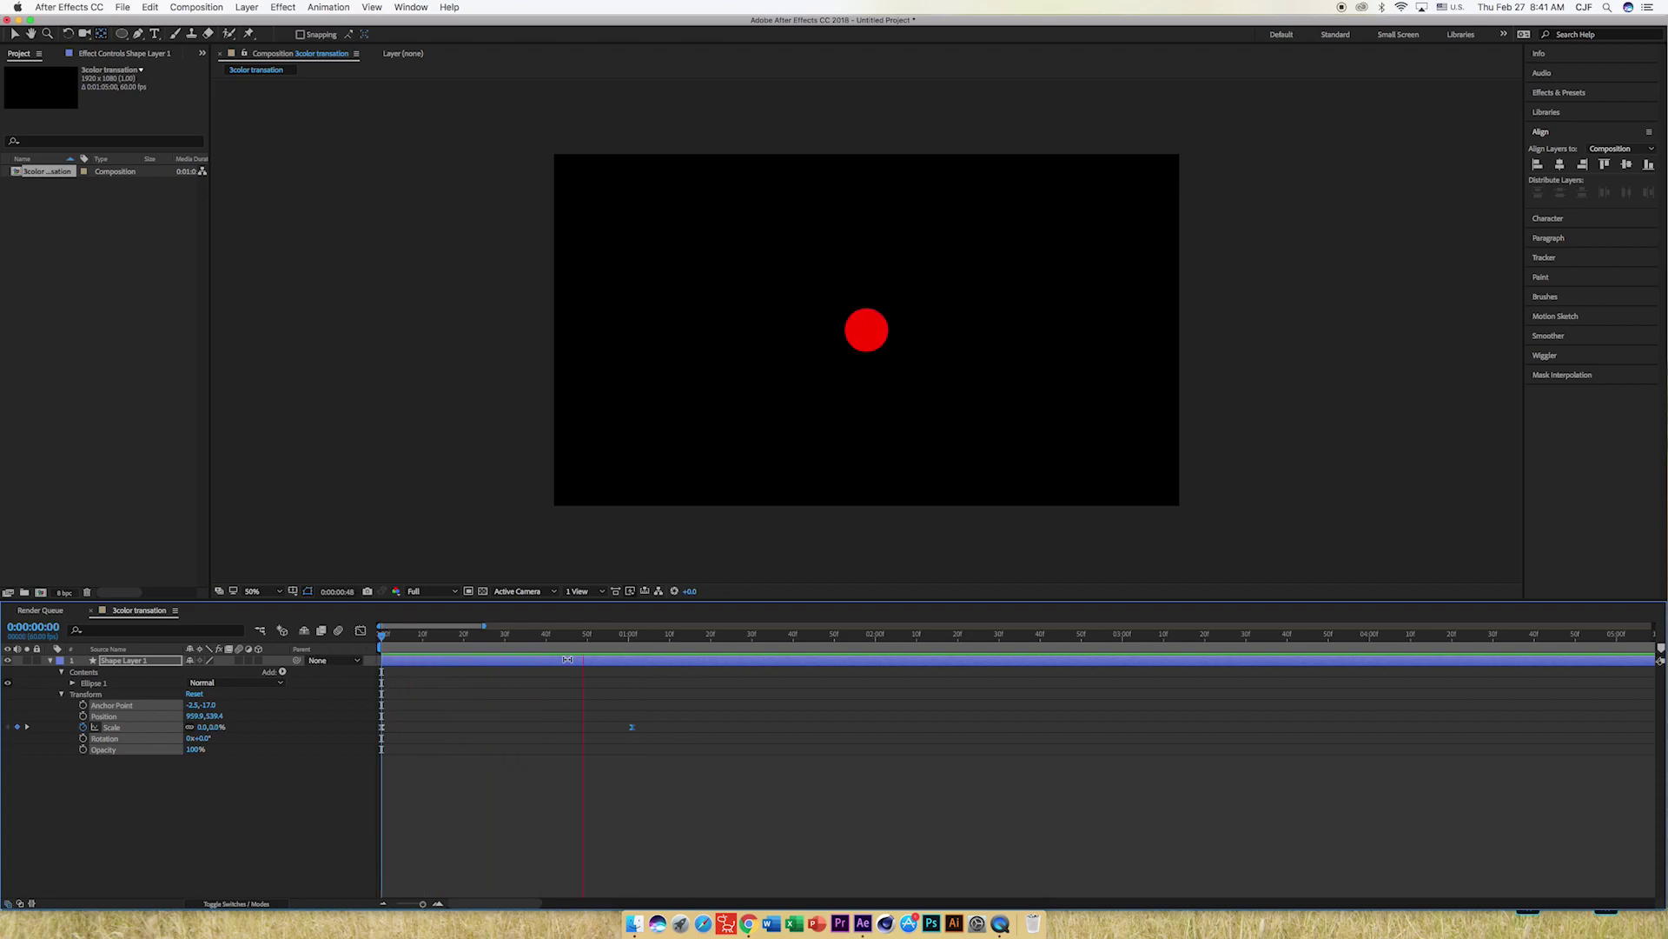
{"action": "left_click_drag", "start_coordinate": [484, 626], "coordinate": [865, 626]}
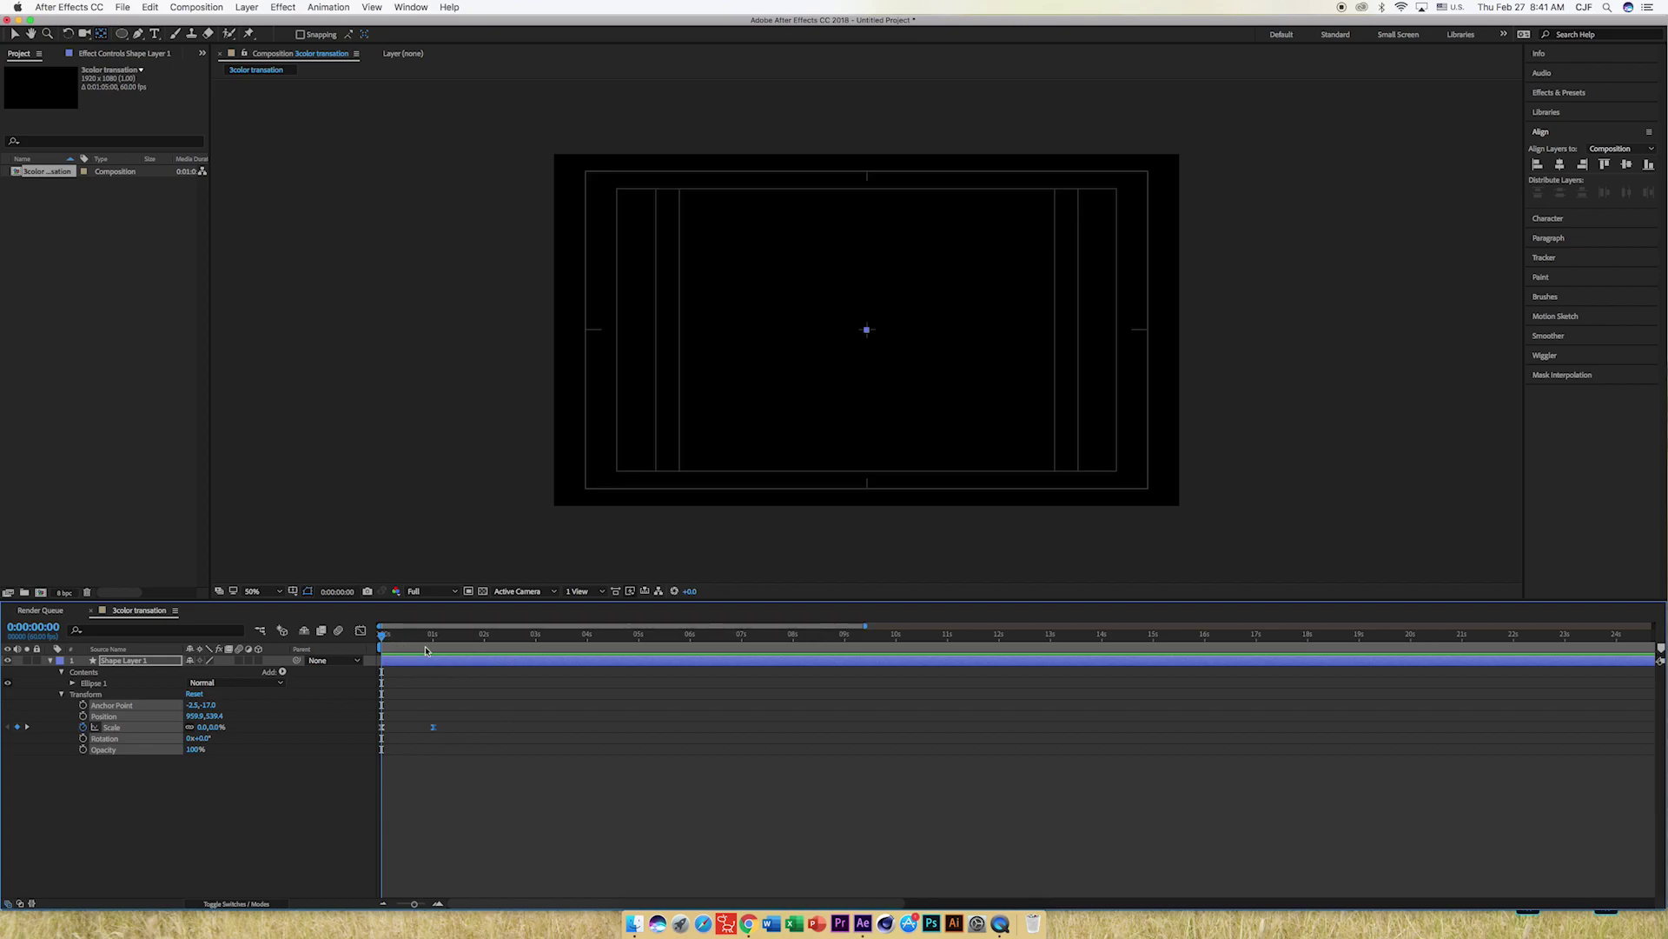
{"action": "left_click_drag", "start_coordinate": [382, 635], "coordinate": [414, 637]}
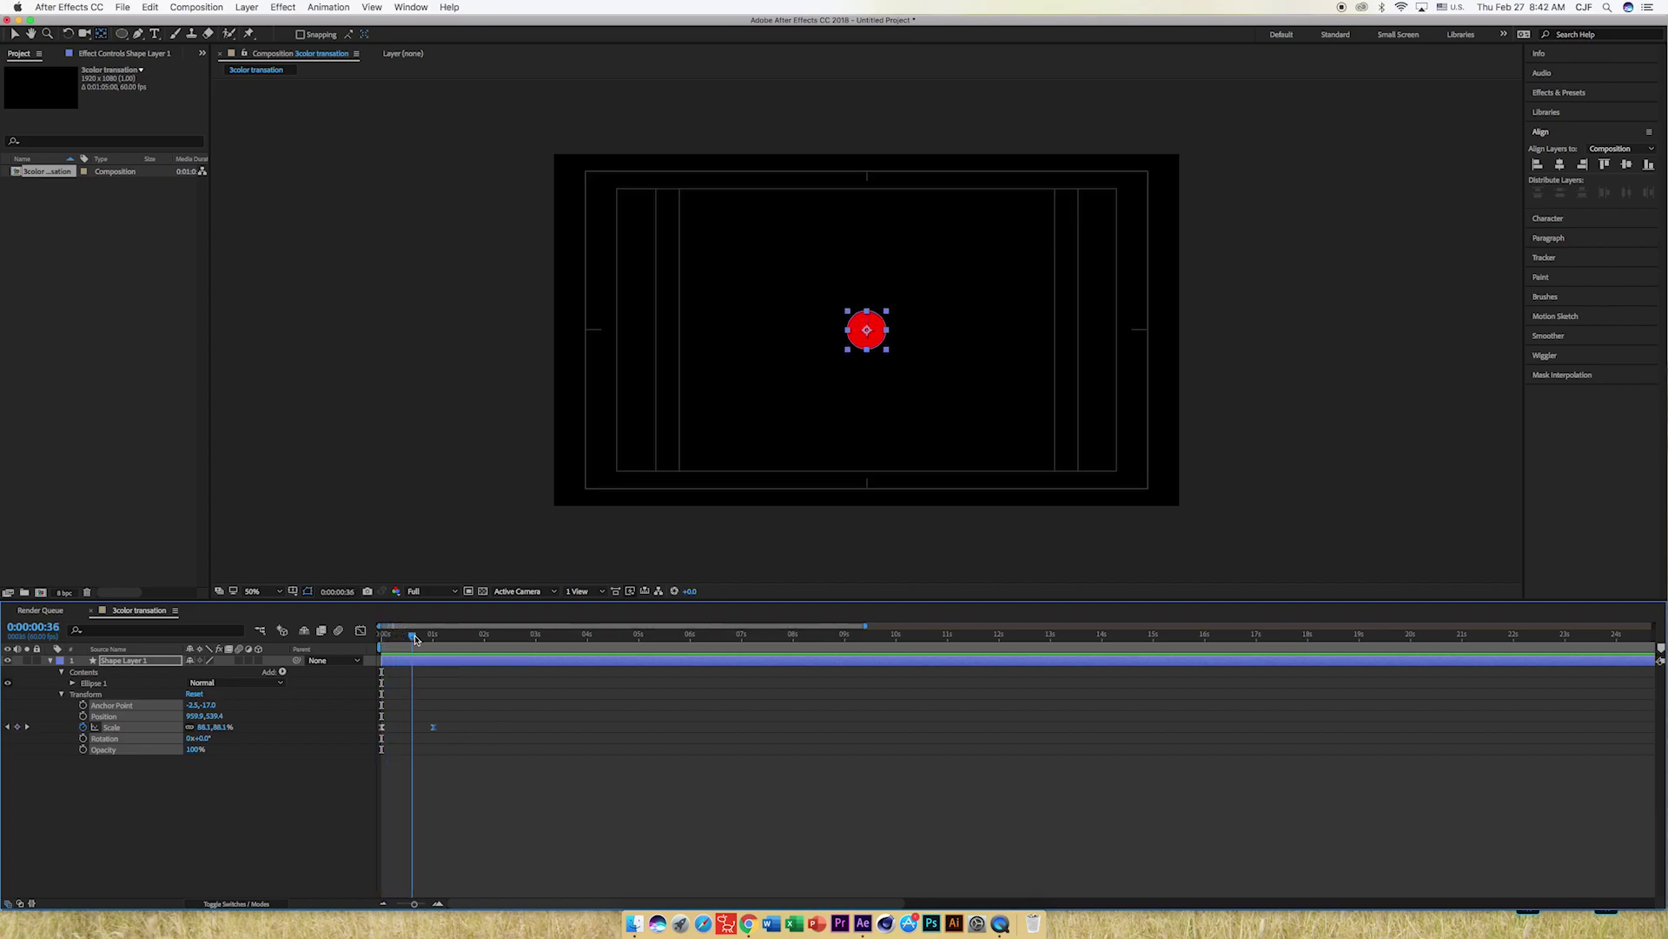
{"action": "left_click", "coordinate": [51, 661]}
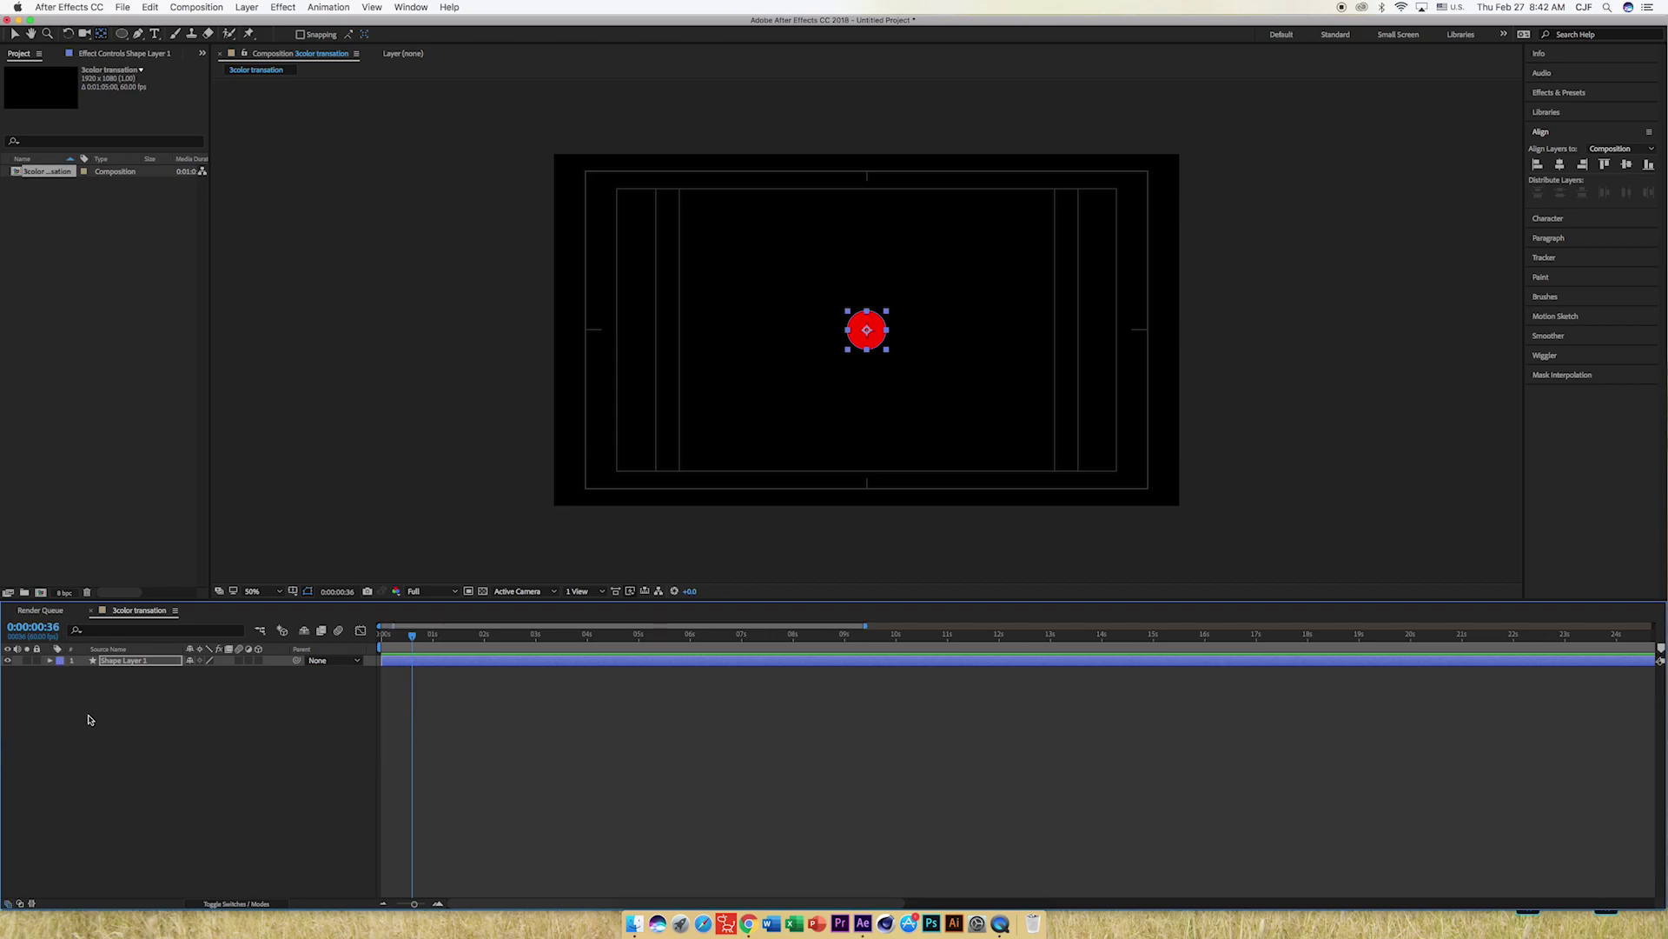
{"action": "left_click", "coordinate": [90, 718]}
{"action": "left_click", "coordinate": [128, 663]}
Rename the Shape Layer 1 circle layer to 'Red' from its right-click menu.
{"action": "right_click", "coordinate": [130, 662]}
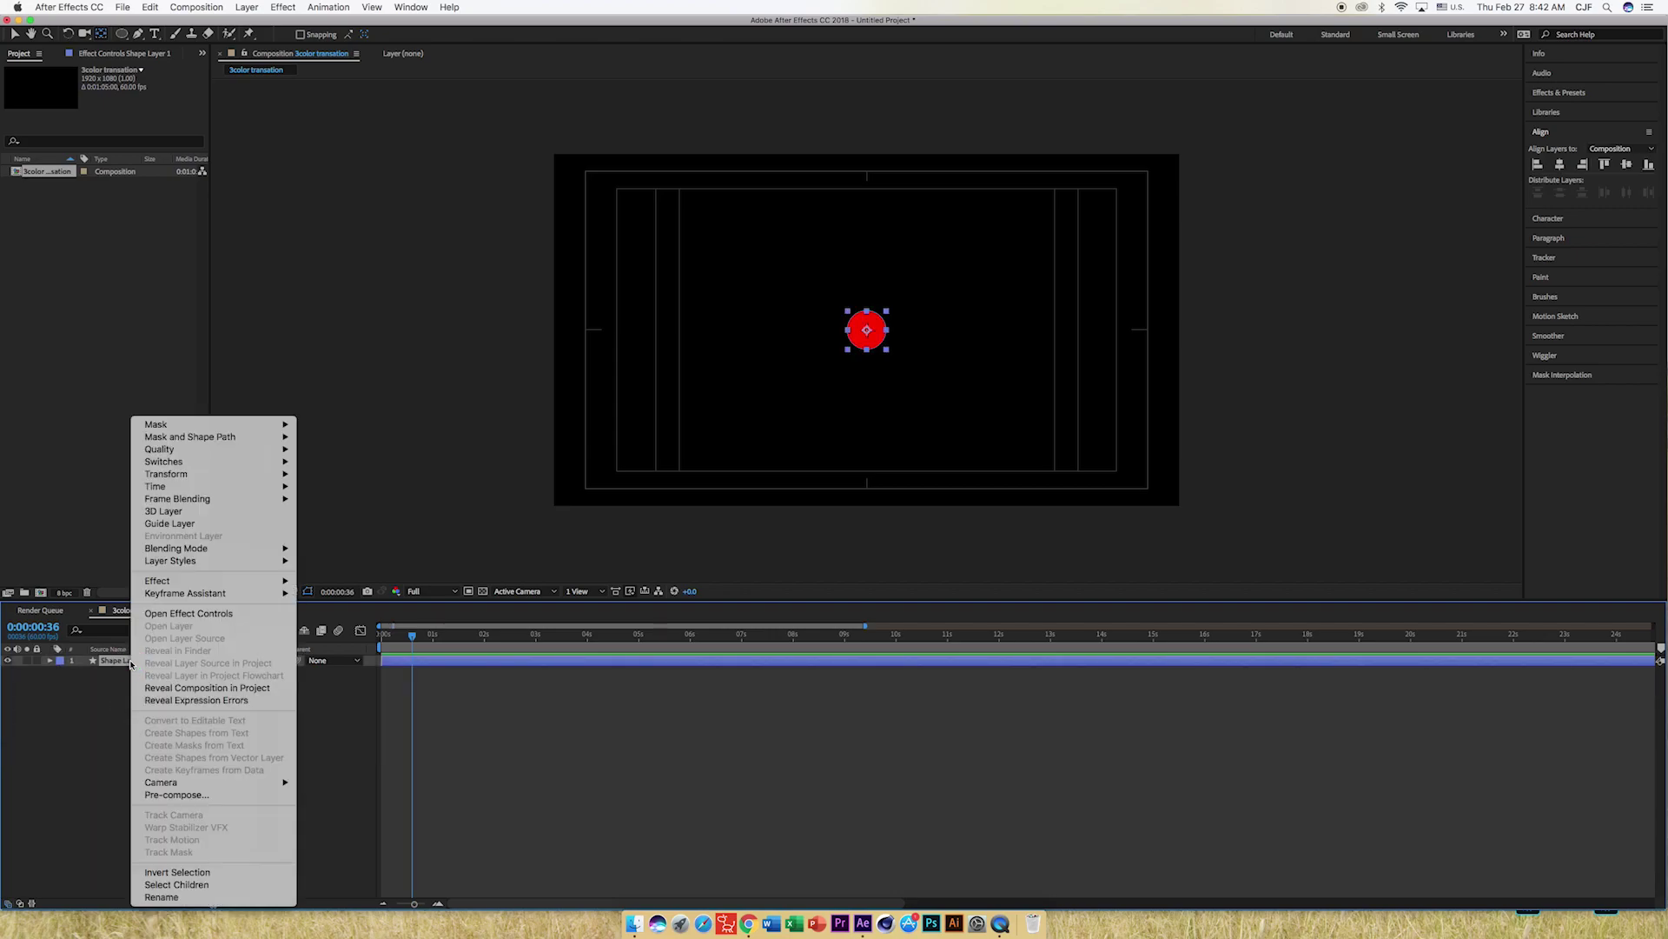
{"action": "left_click", "coordinate": [181, 897]}
{"action": "type", "text": "Red"}
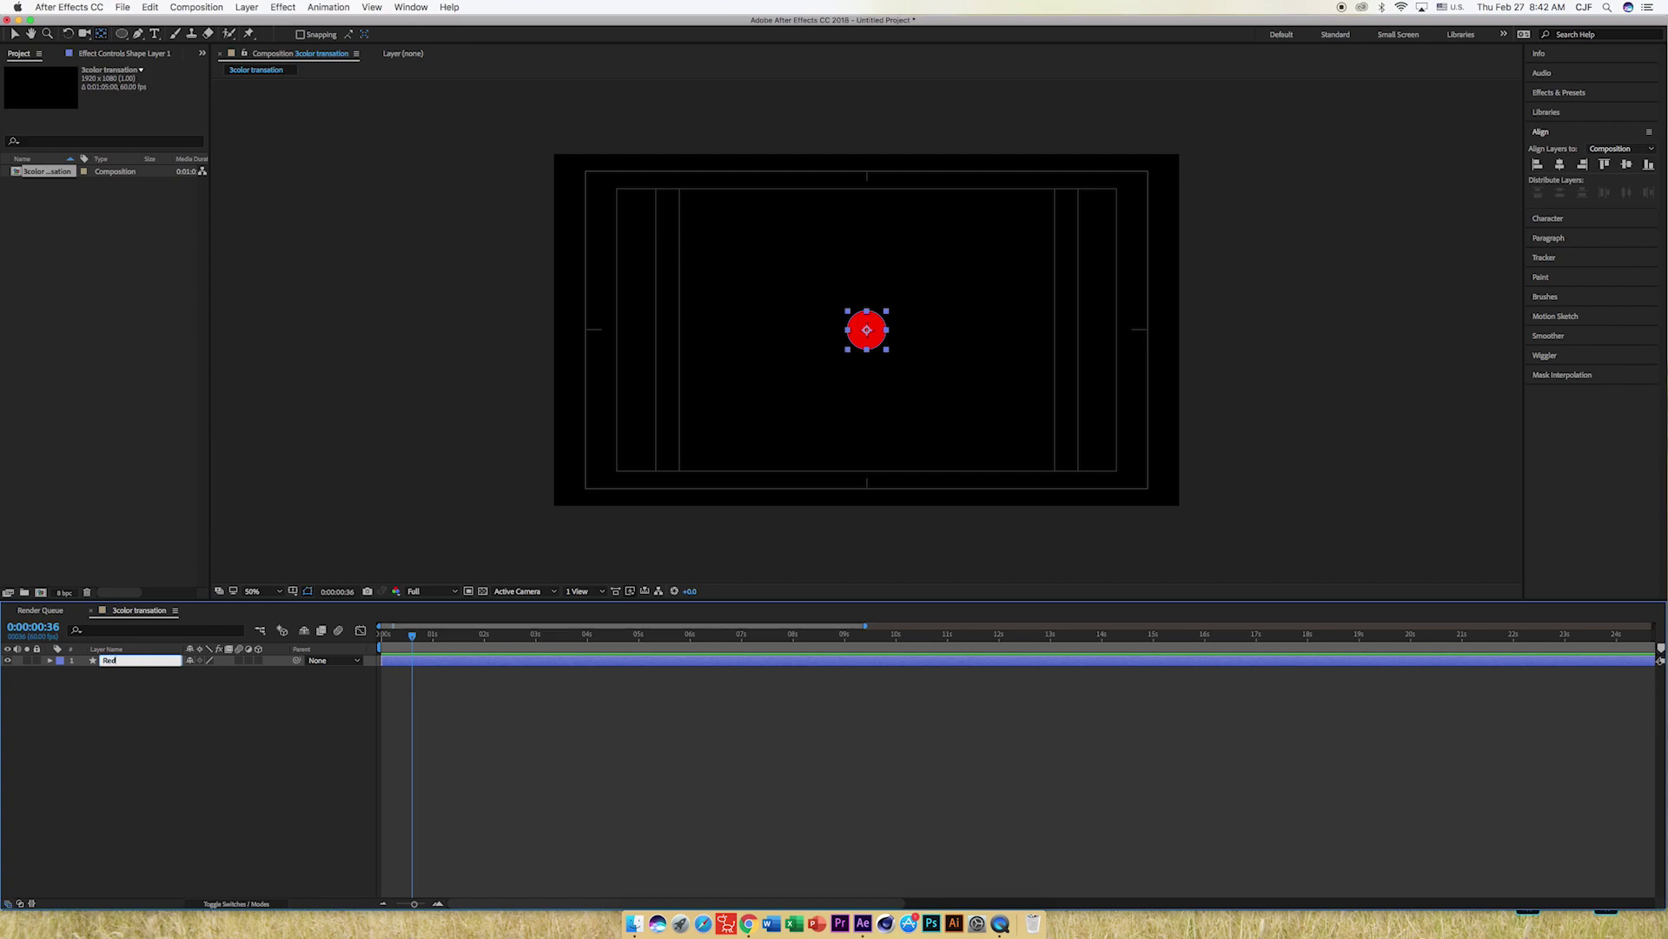
{"action": "key", "text": "Return"}
{"action": "left_click", "coordinate": [153, 711]}
{"action": "left_click", "coordinate": [138, 664]}
Reveal Red's Scale keyframes and delete the premature Red 2 duplicate.
{"action": "key", "text": "super+d"}
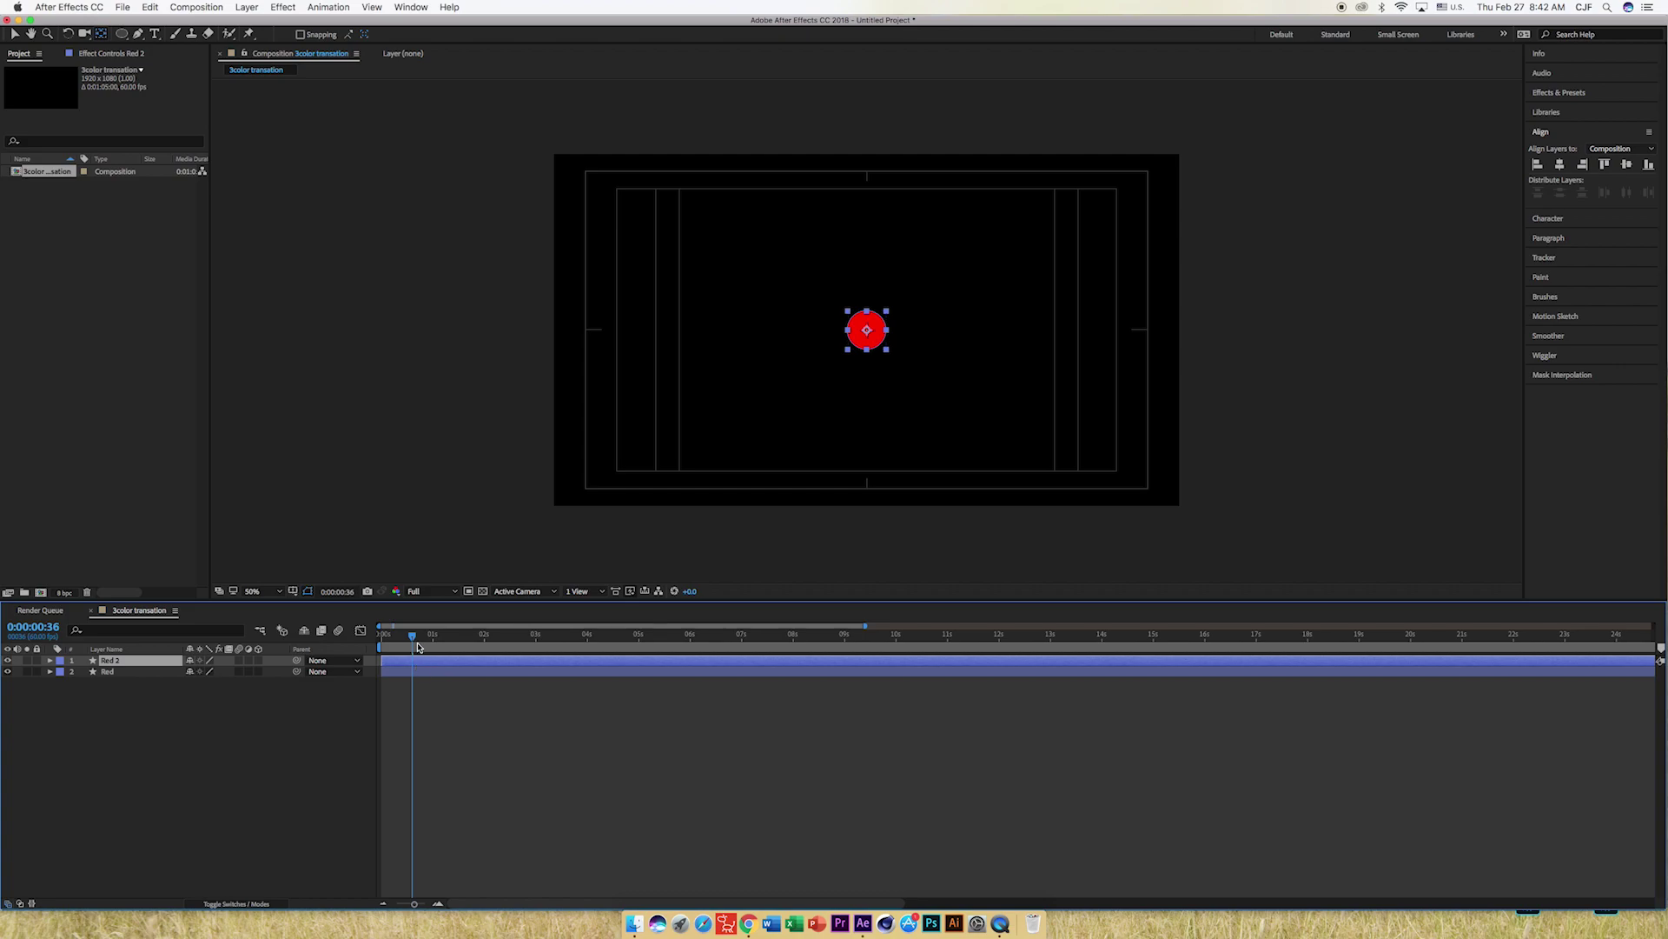
{"action": "mouse_move", "coordinate": [417, 647]}
{"action": "left_mouse_down"}
{"action": "mouse_move", "coordinate": [490, 646]}
{"action": "mouse_move", "coordinate": [482, 662]}
{"action": "mouse_move", "coordinate": [291, 663]}
{"action": "mouse_move", "coordinate": [381, 660]}
{"action": "left_mouse_up"}
{"action": "left_click", "coordinate": [401, 673]}
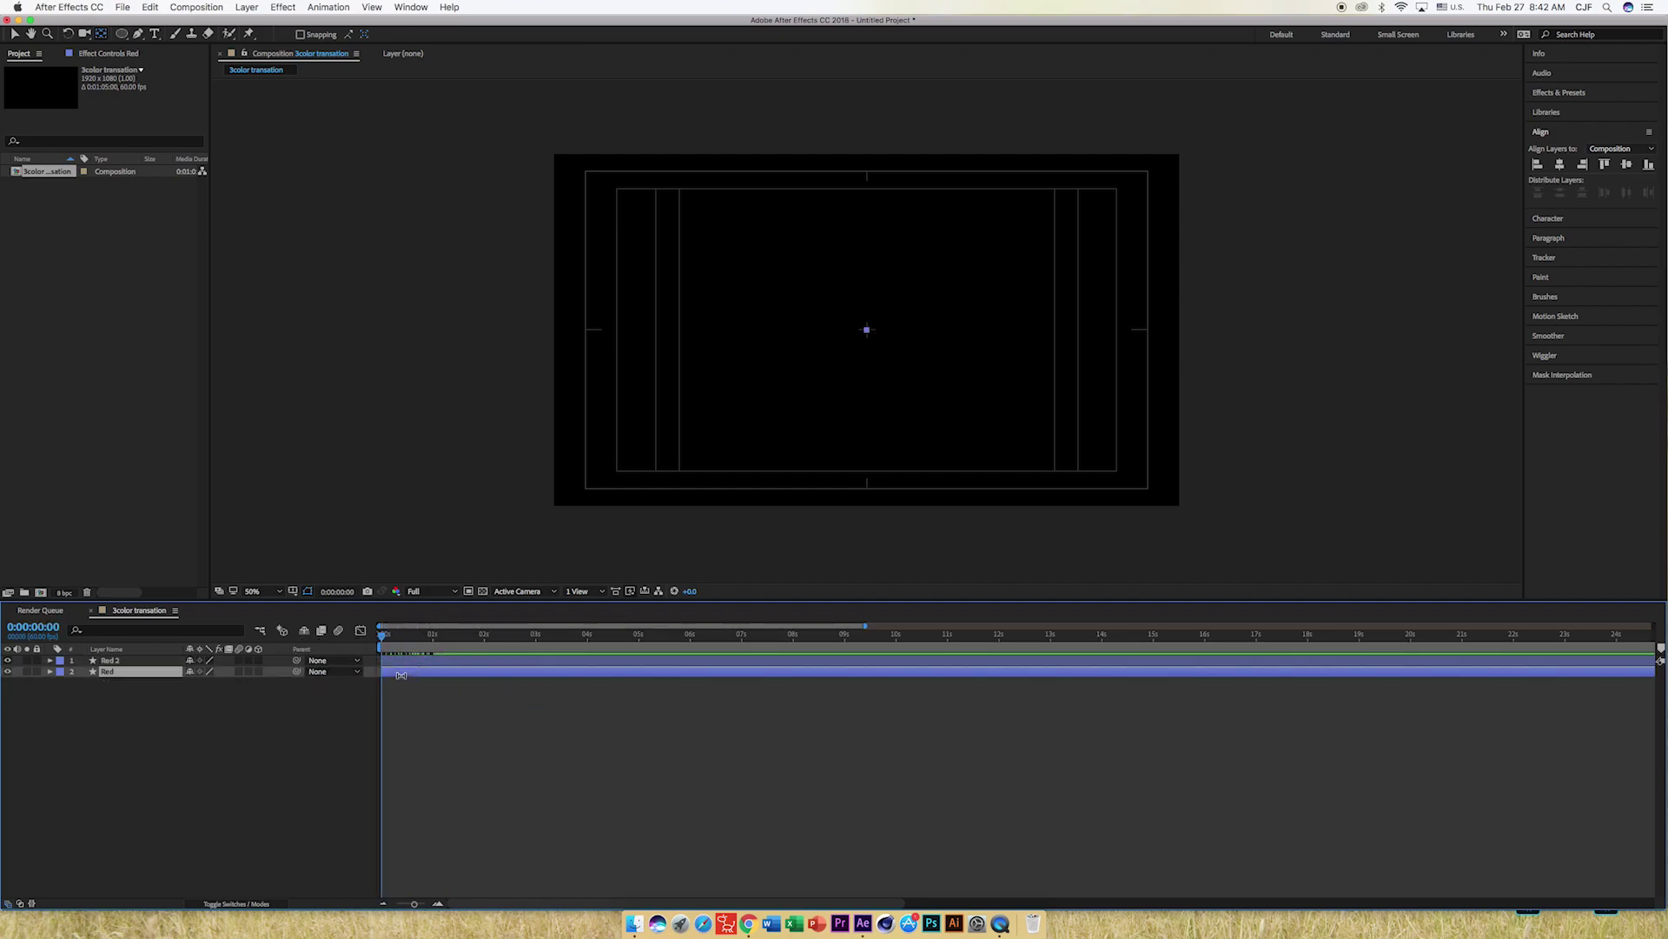
{"action": "key", "text": "s"}
{"action": "left_click_drag", "start_coordinate": [384, 637], "coordinate": [433, 641]}
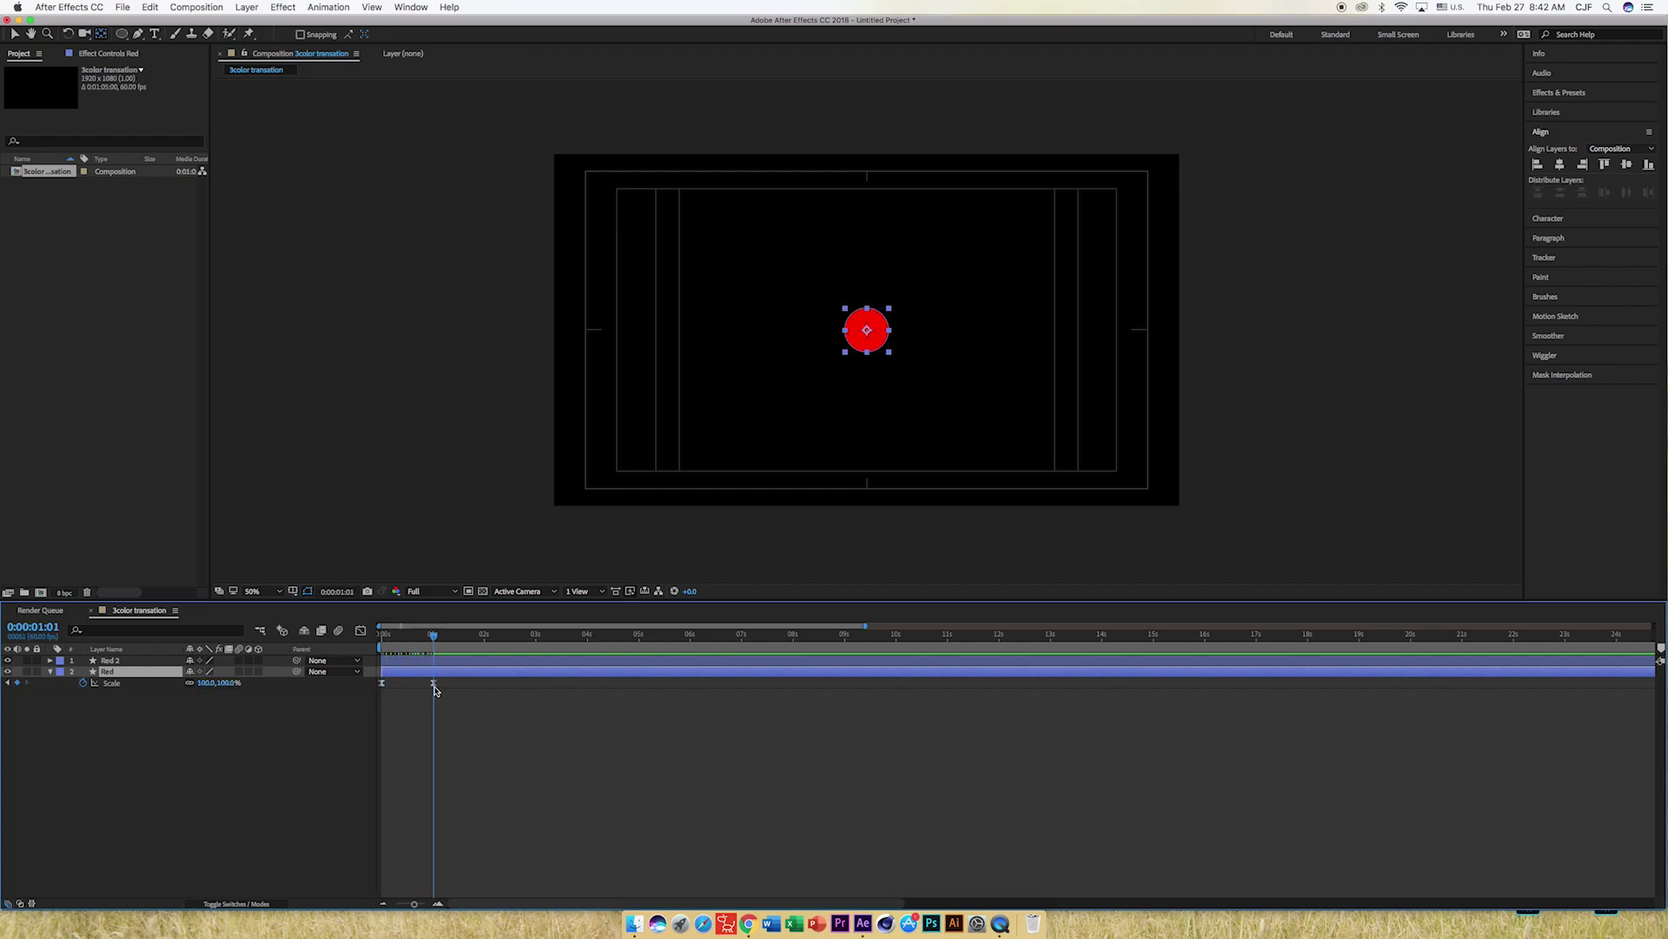
{"action": "left_click", "coordinate": [445, 664]}
{"action": "key", "text": "Delete"}
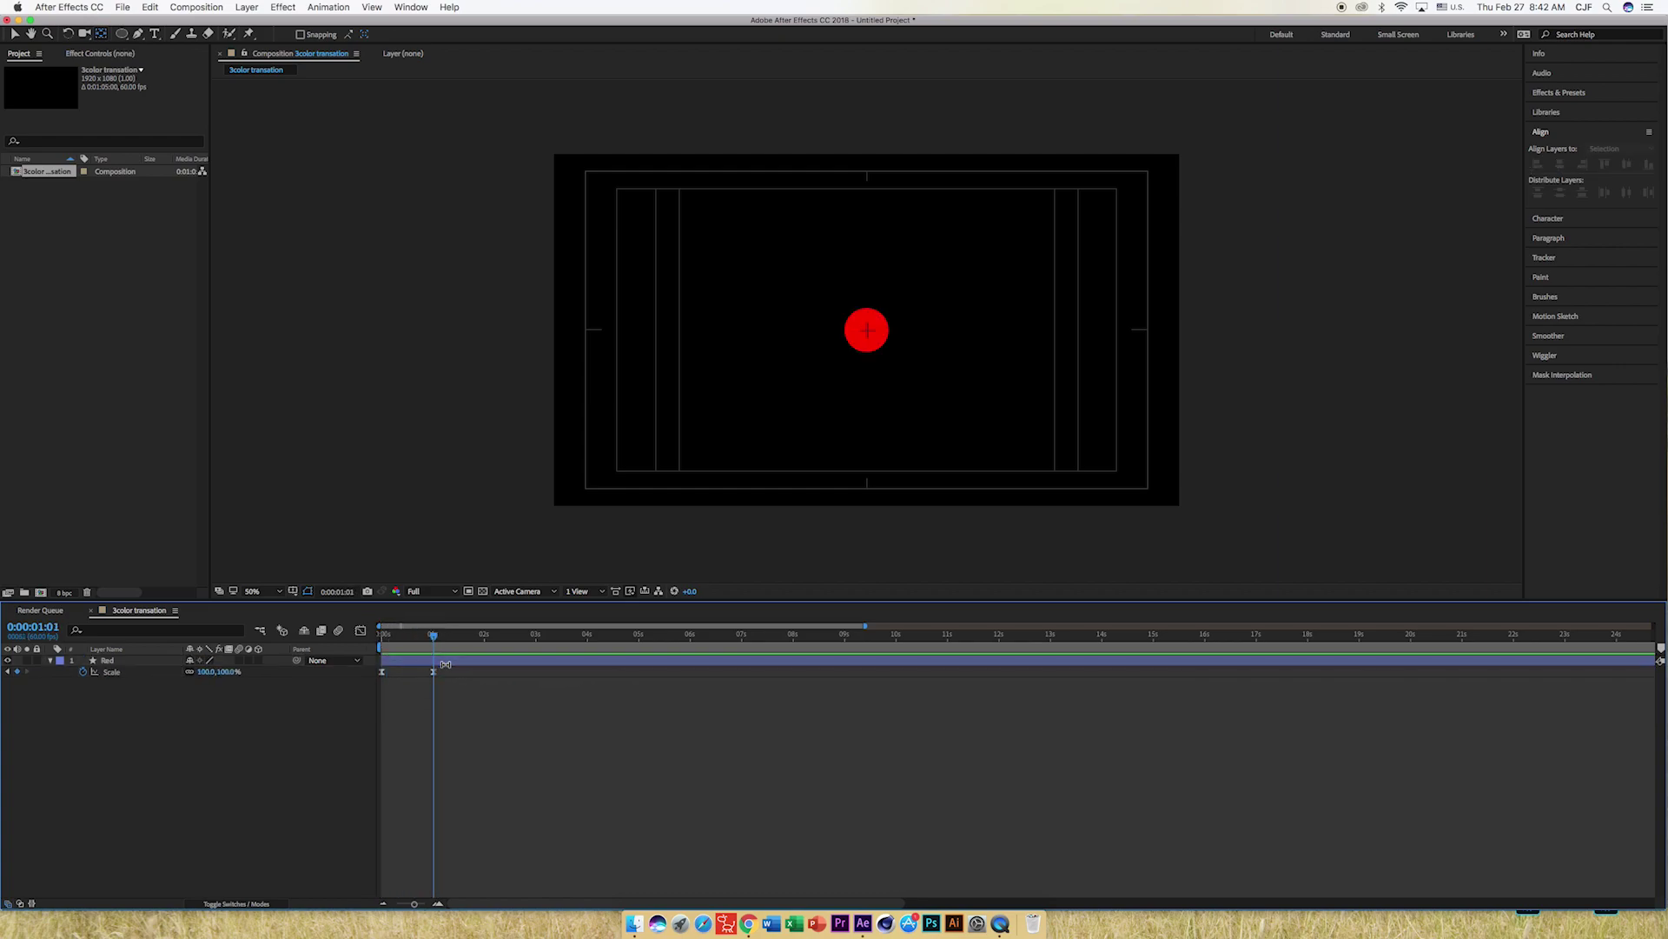
Raise Red's end Scale to about 2005% so it fills the frame, preview, and duplicate Red.
{"action": "left_click", "coordinate": [434, 673]}
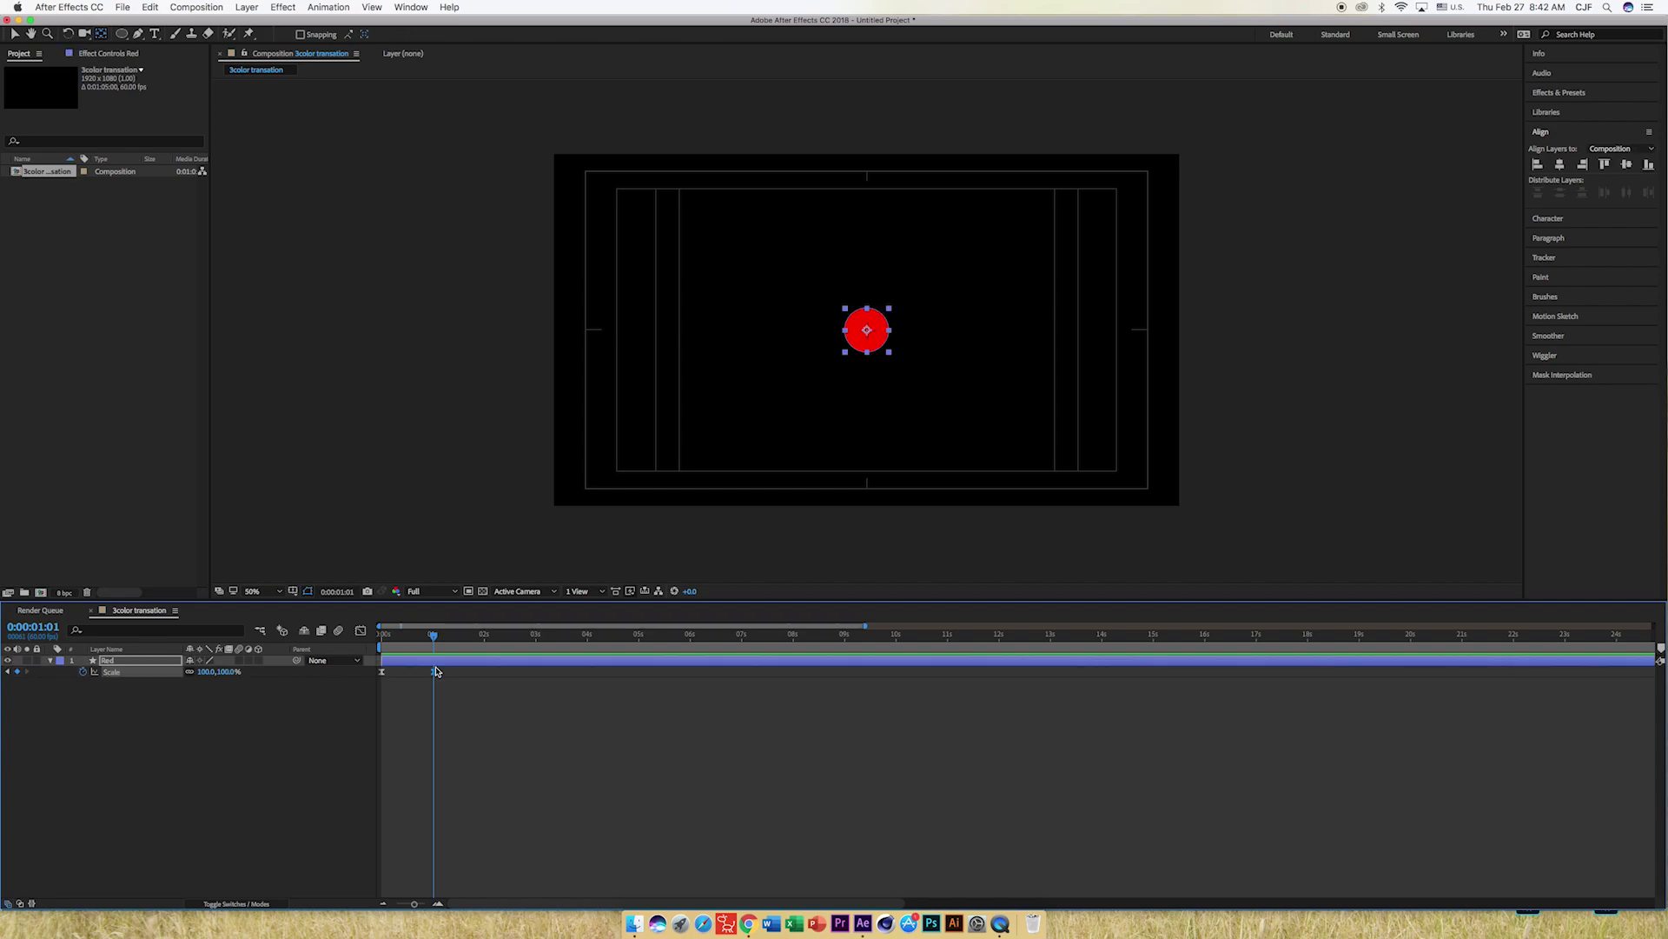
{"action": "left_click_drag", "start_coordinate": [228, 672], "coordinate": [1379, 608]}
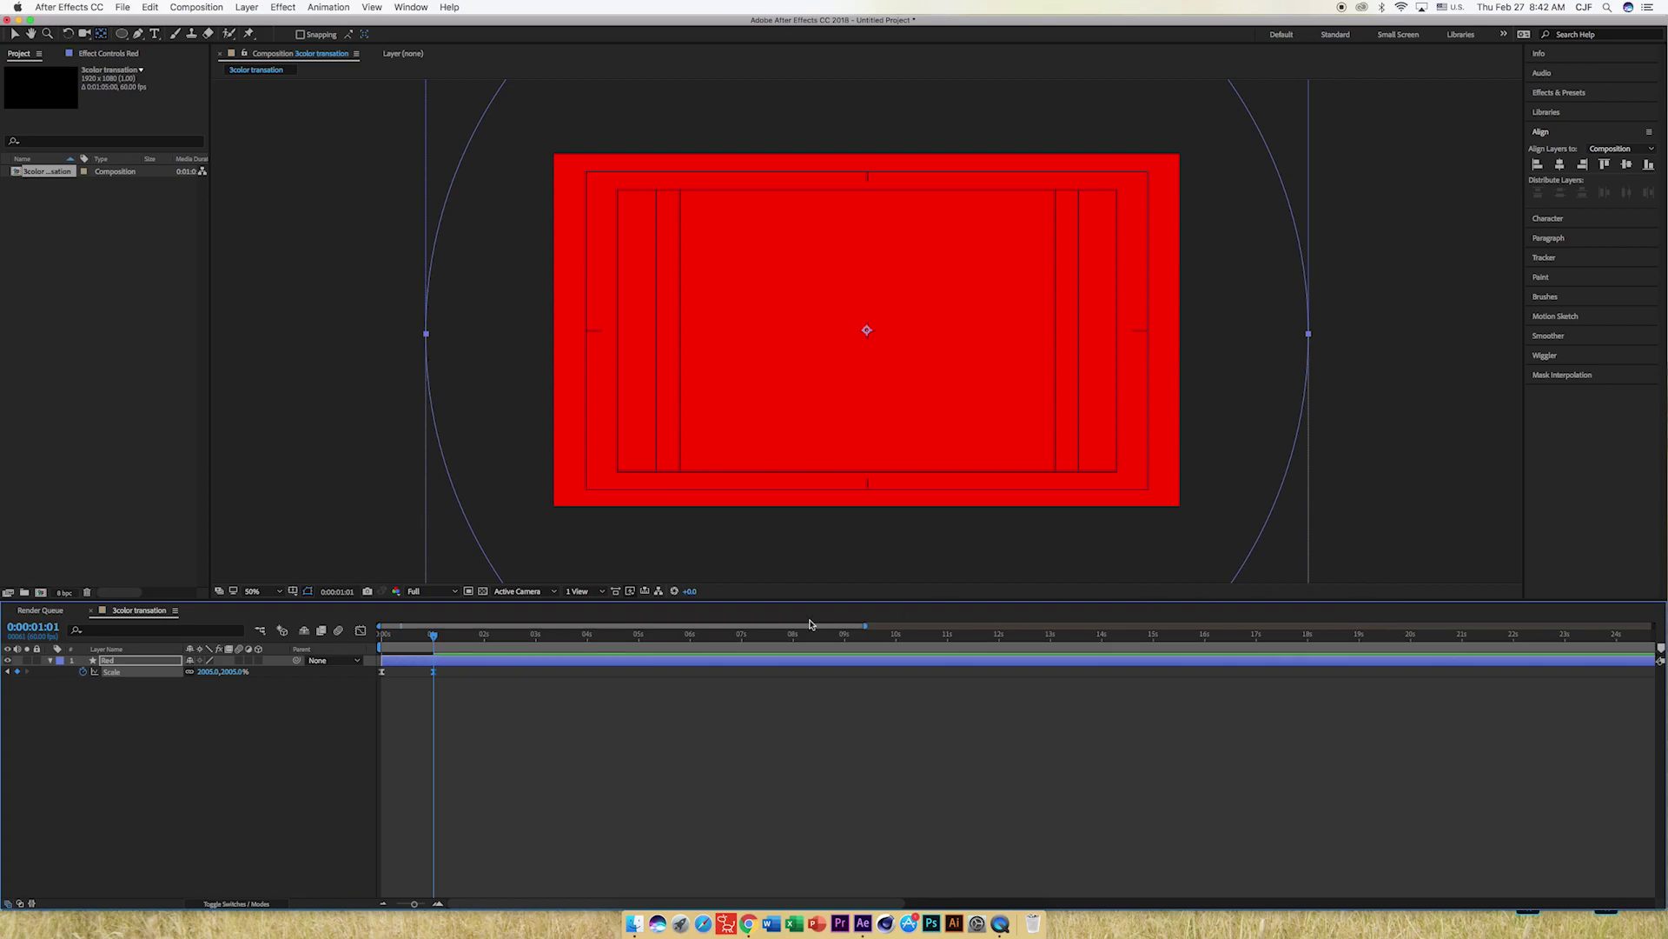
{"action": "left_click", "coordinate": [362, 630]}
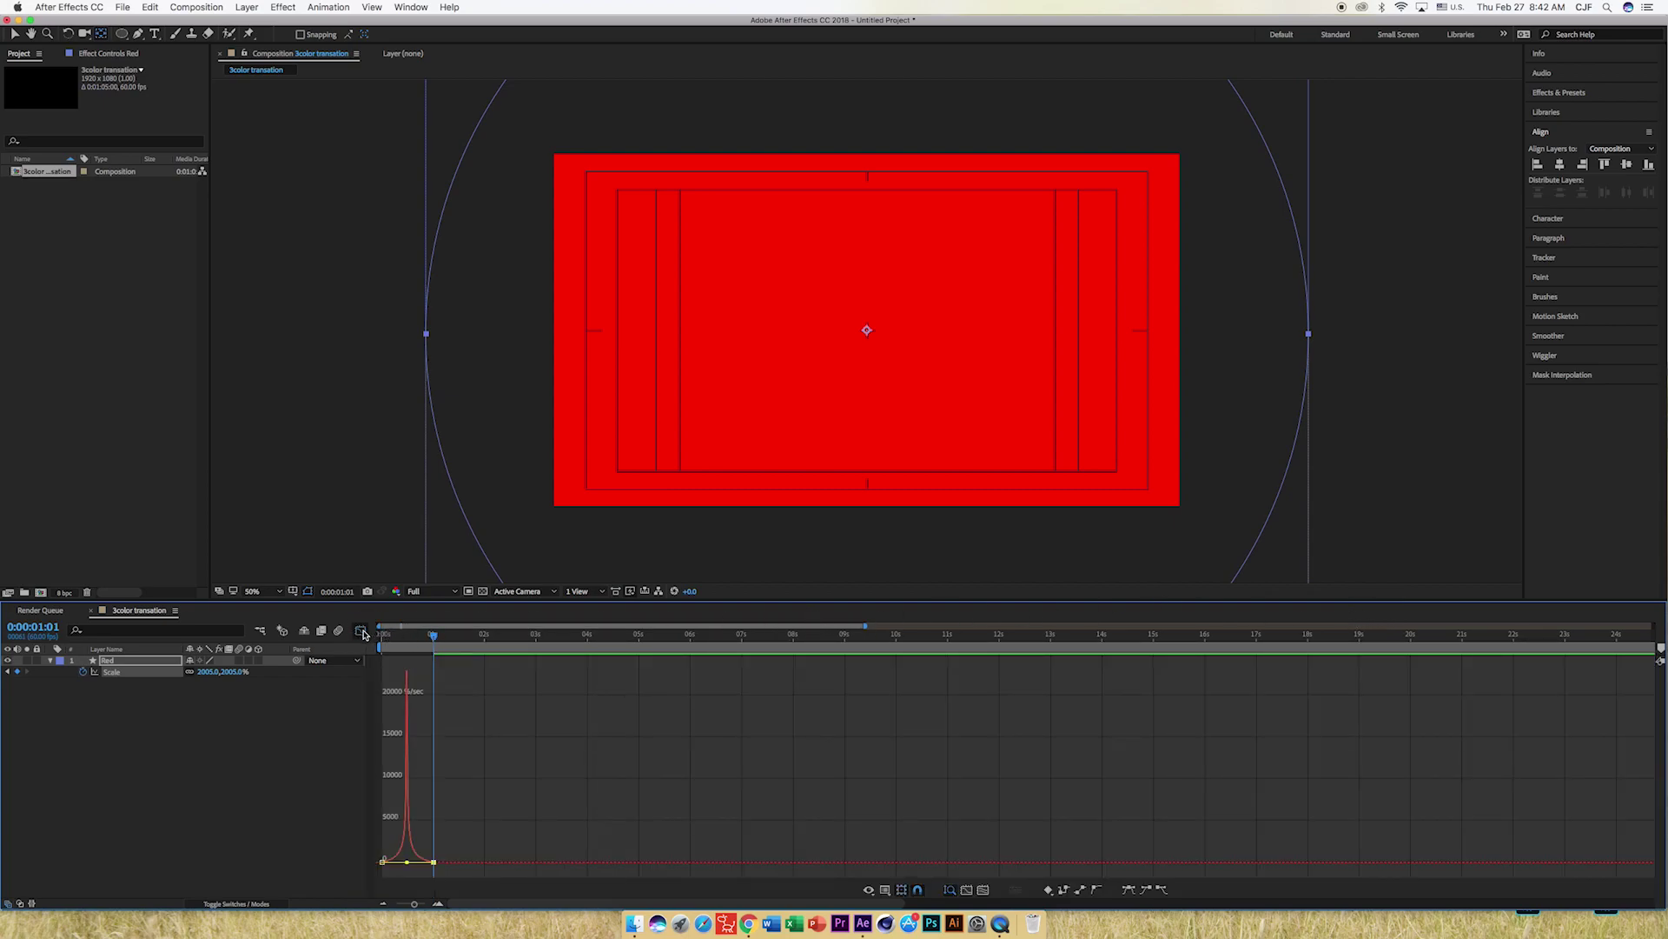
{"action": "left_click", "coordinate": [360, 630]}
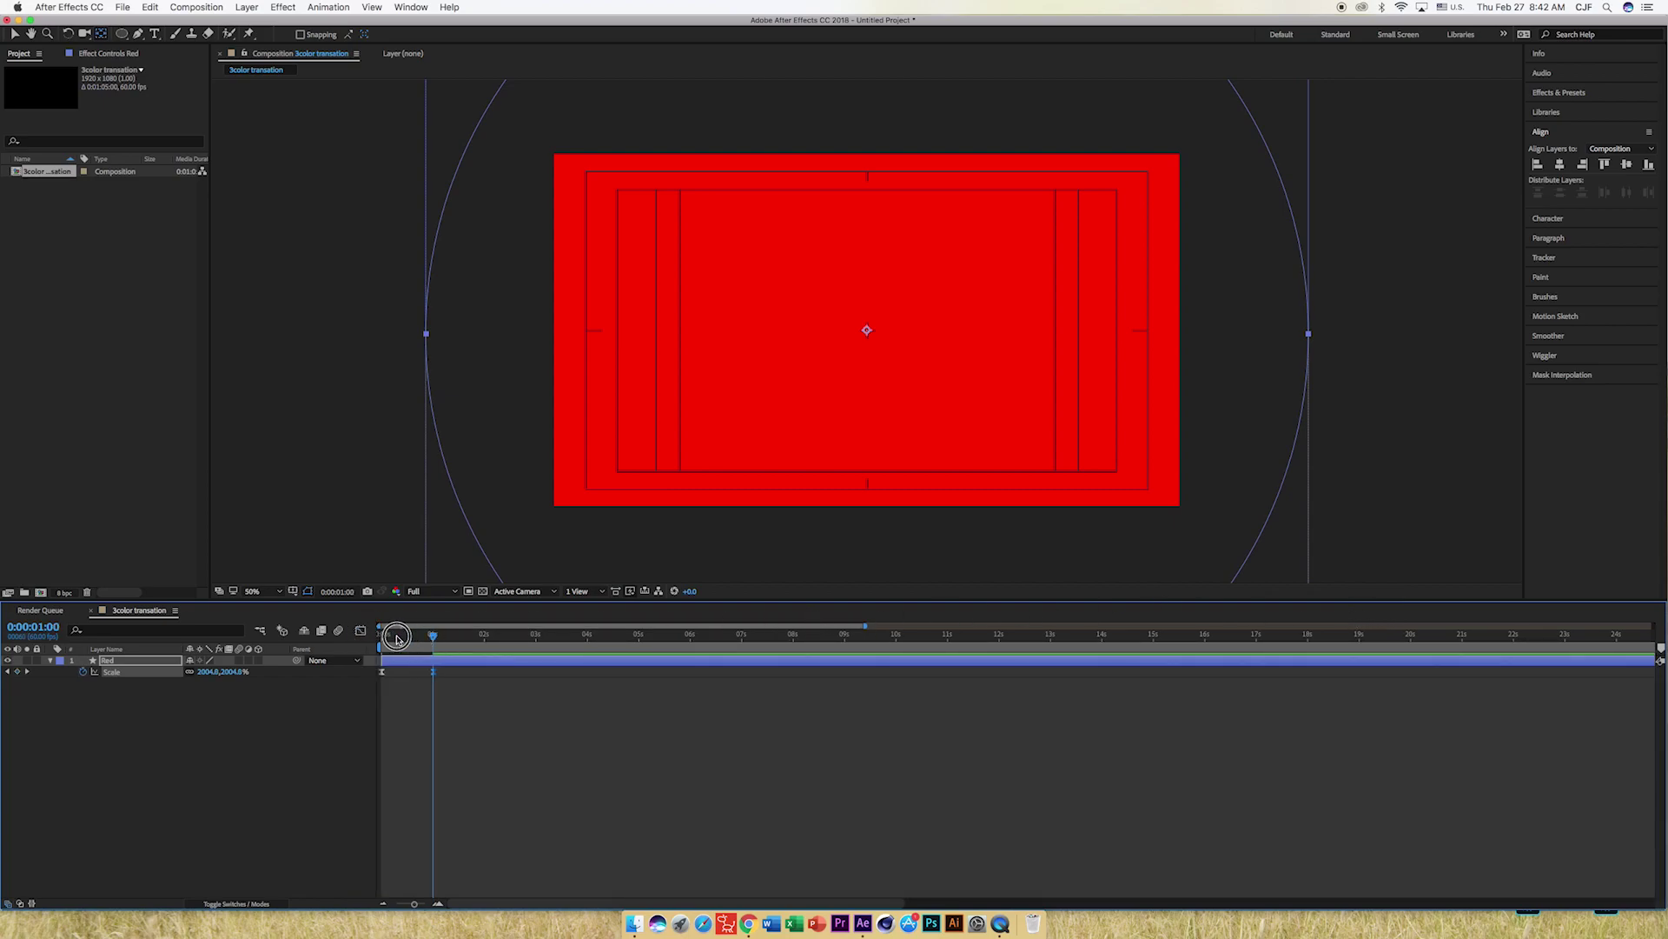
{"action": "left_click", "coordinate": [387, 632]}
{"action": "key", "text": "space"}
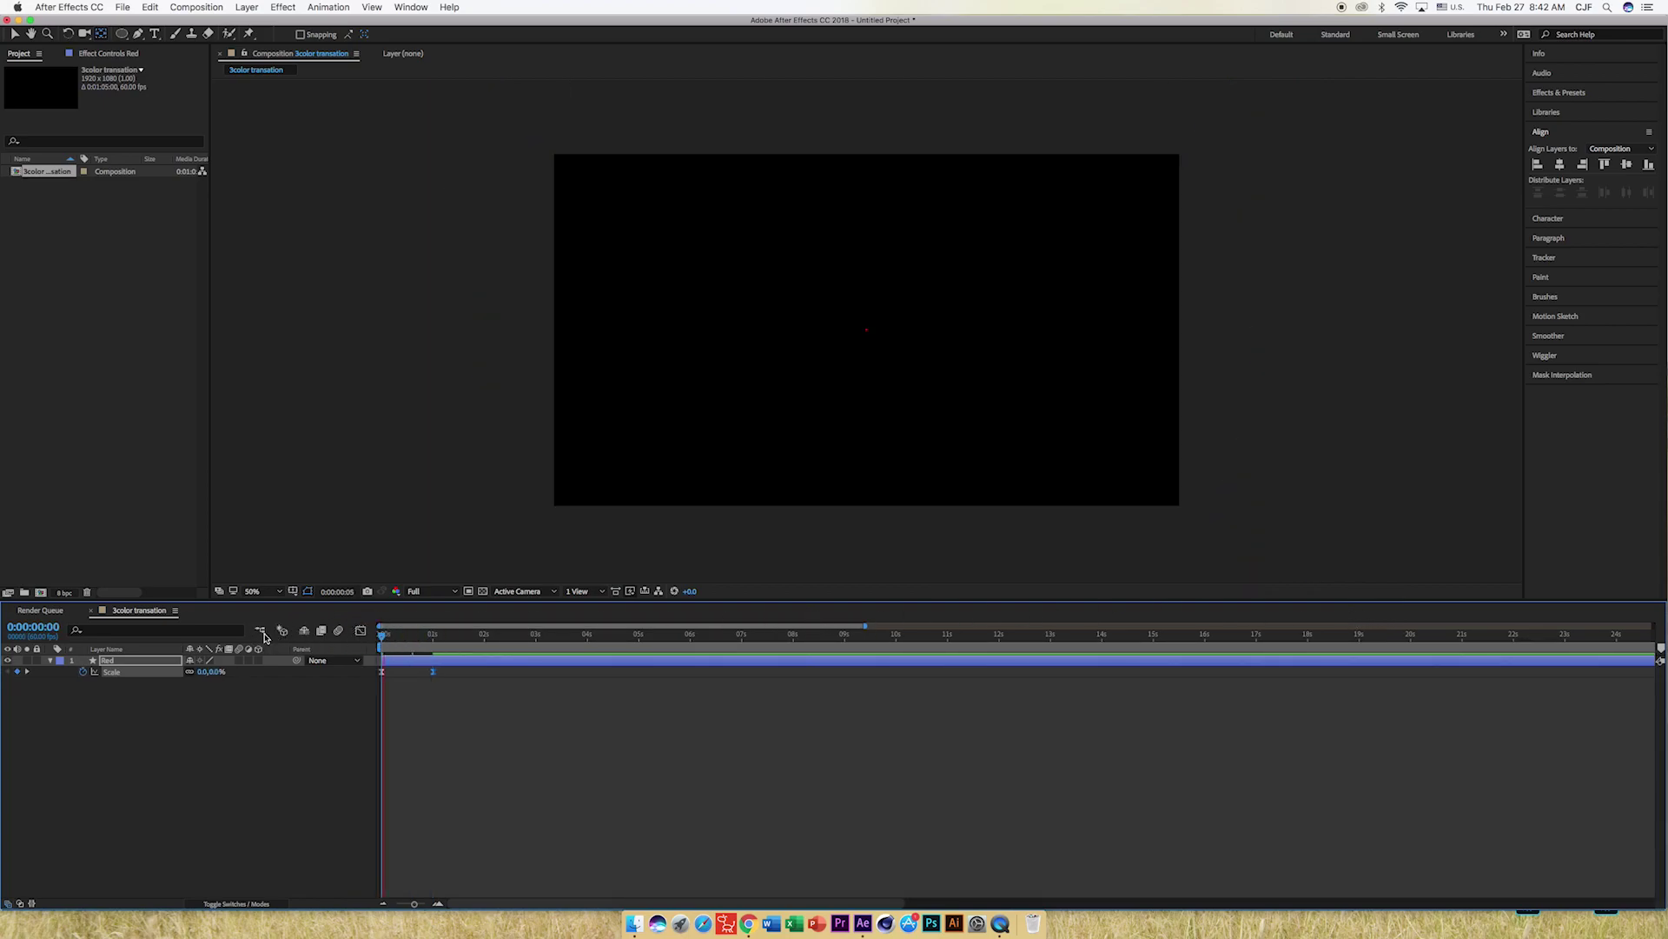
{"action": "key", "text": "space"}
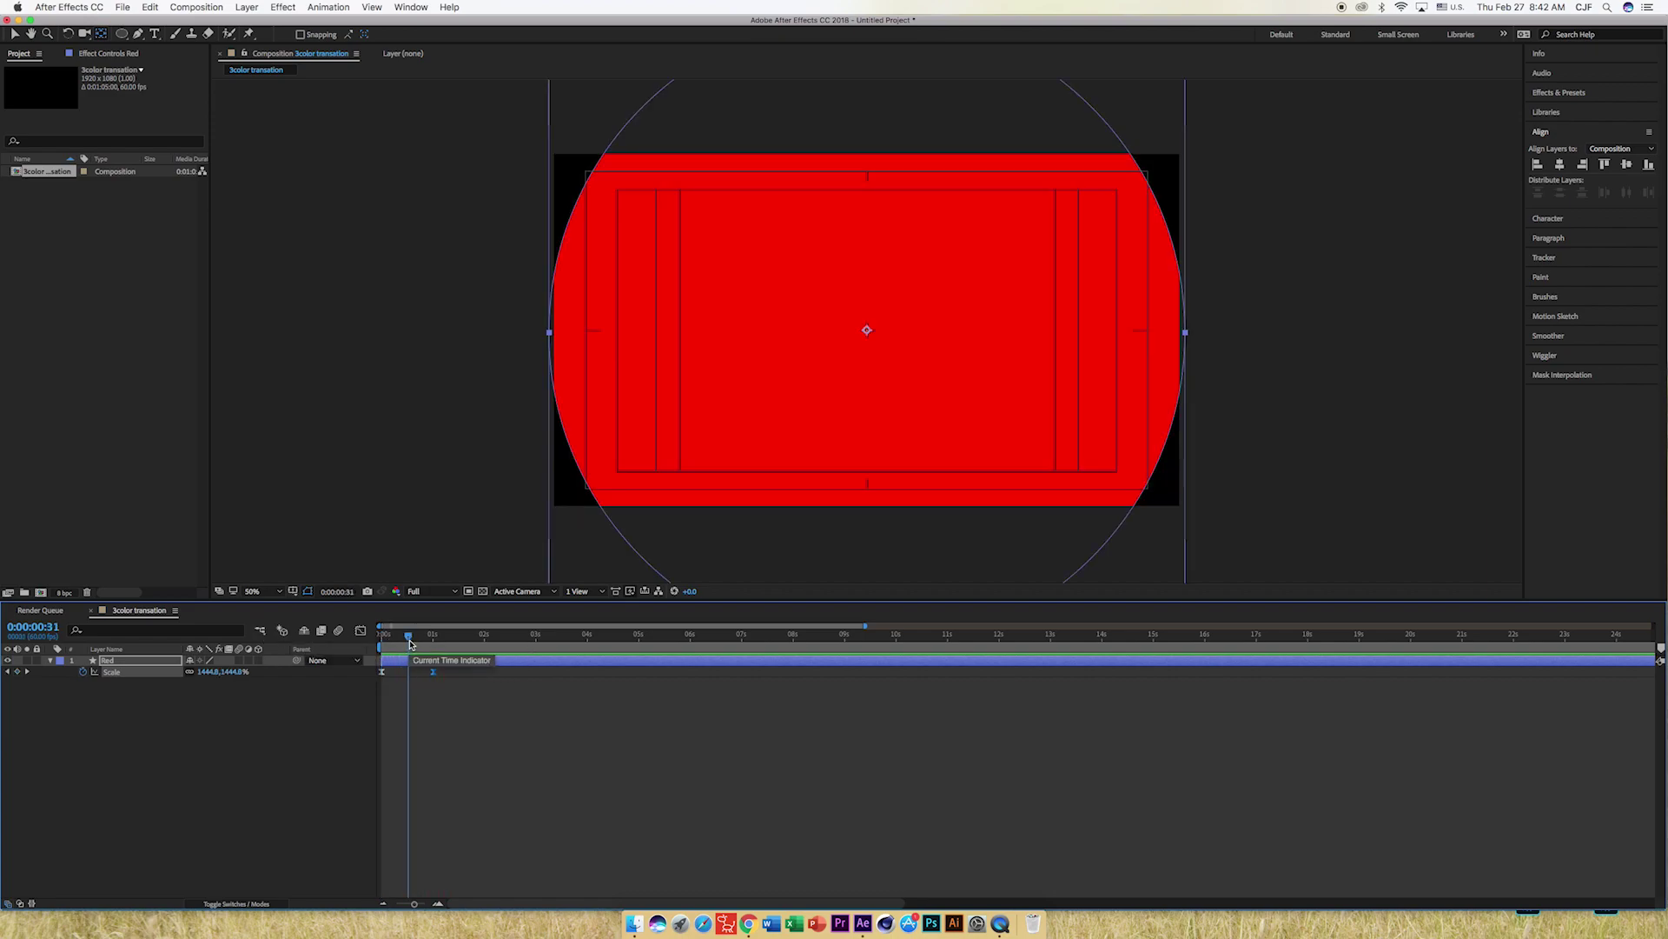
{"action": "left_click_drag", "start_coordinate": [391, 641], "coordinate": [359, 645]}
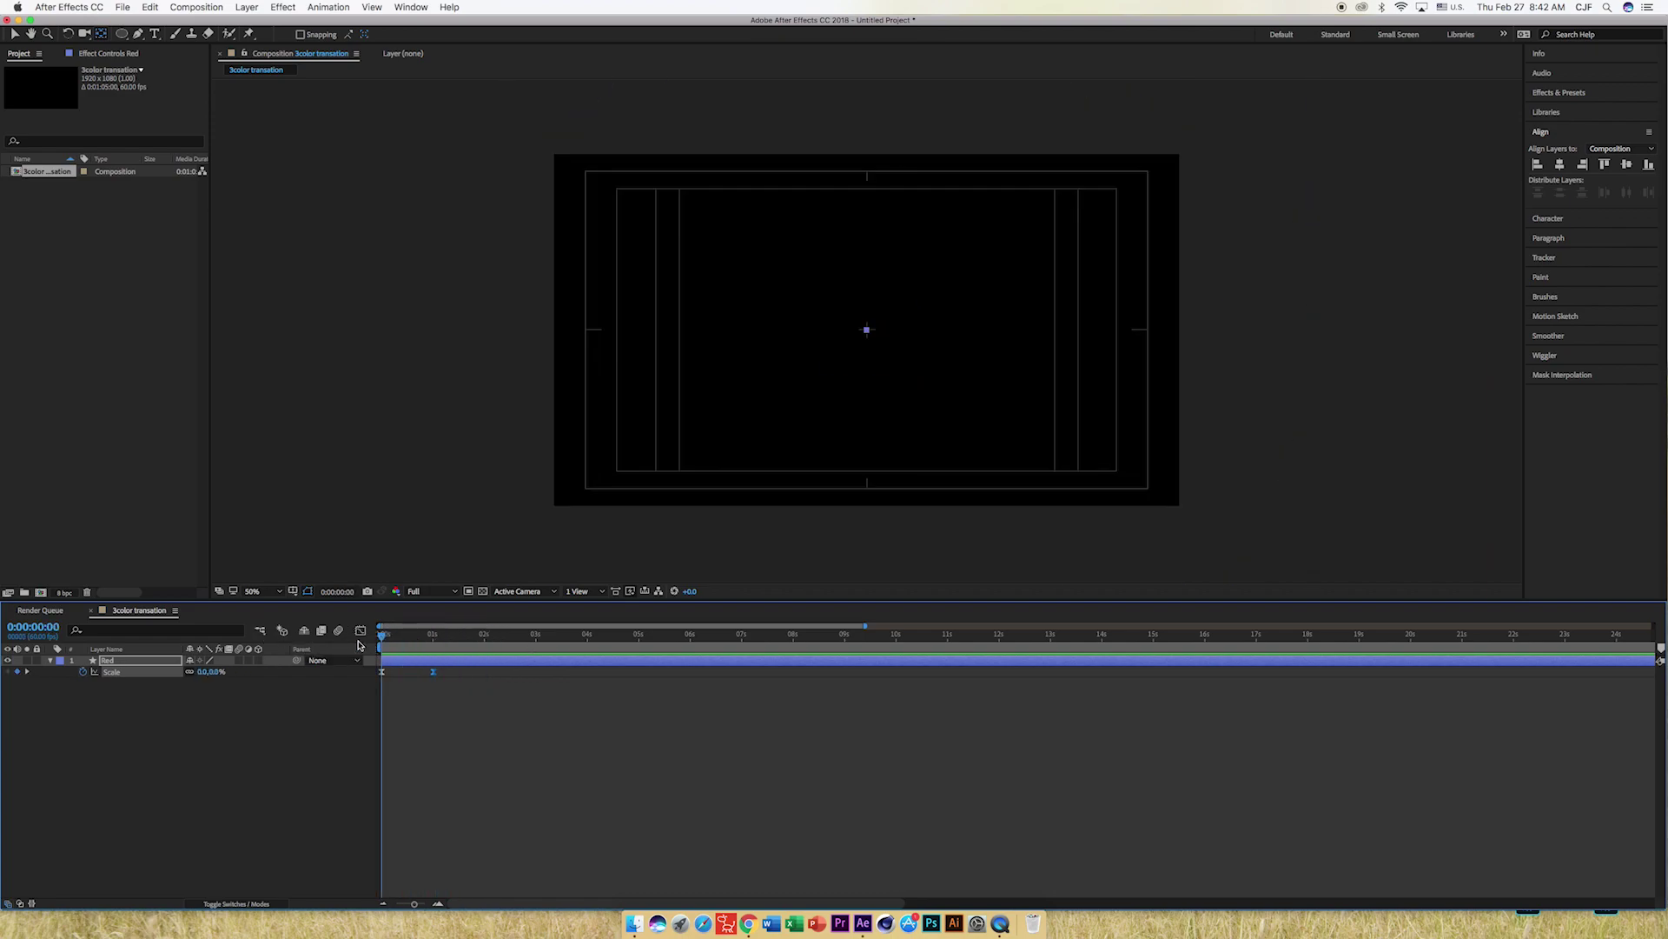
{"action": "key", "text": "super+d"}
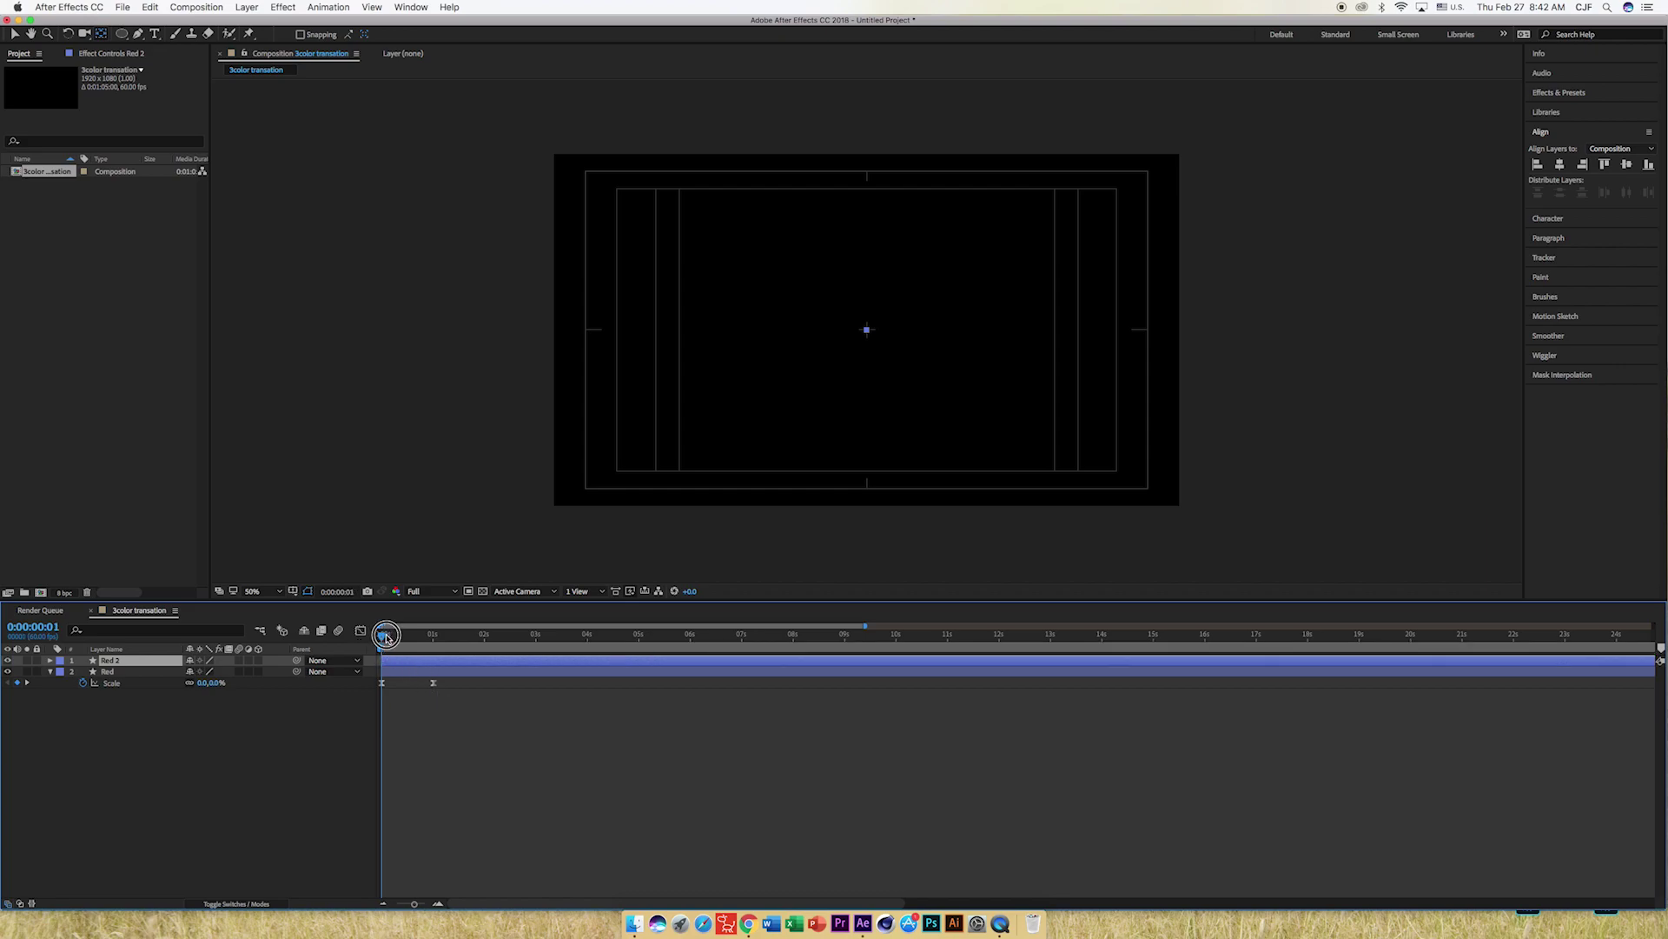
Start Red 2 slightly later and darken its fill to a deeper red.
{"action": "left_click_drag", "start_coordinate": [387, 638], "coordinate": [407, 643]}
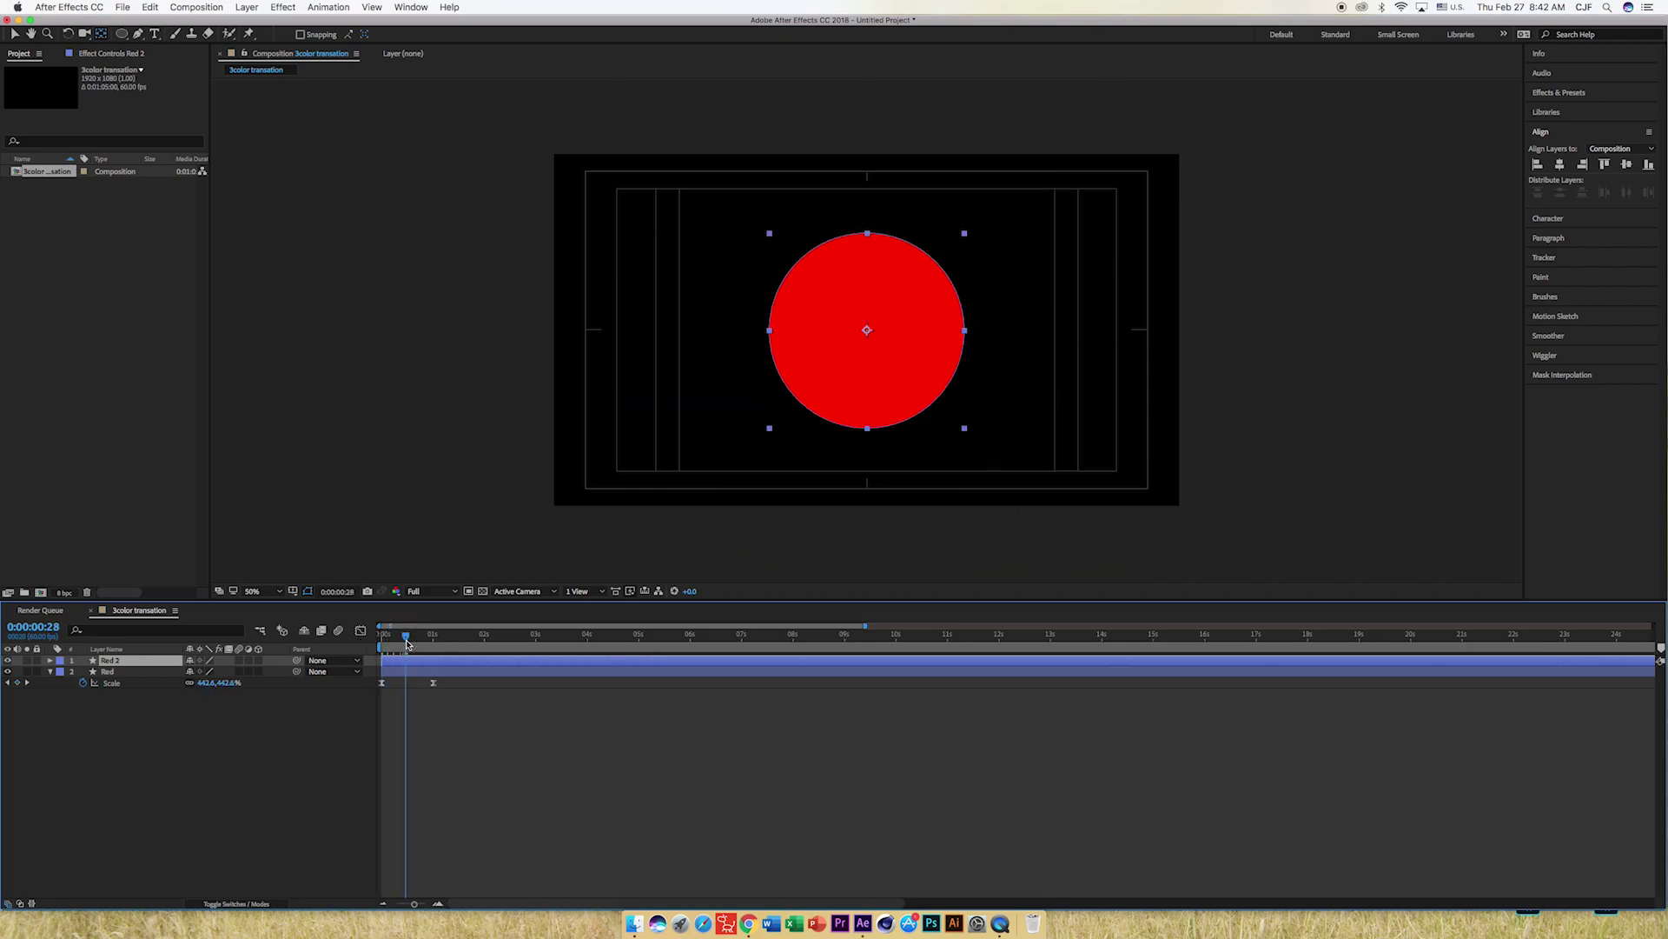
{"action": "left_click_drag", "start_coordinate": [410, 661], "coordinate": [435, 663]}
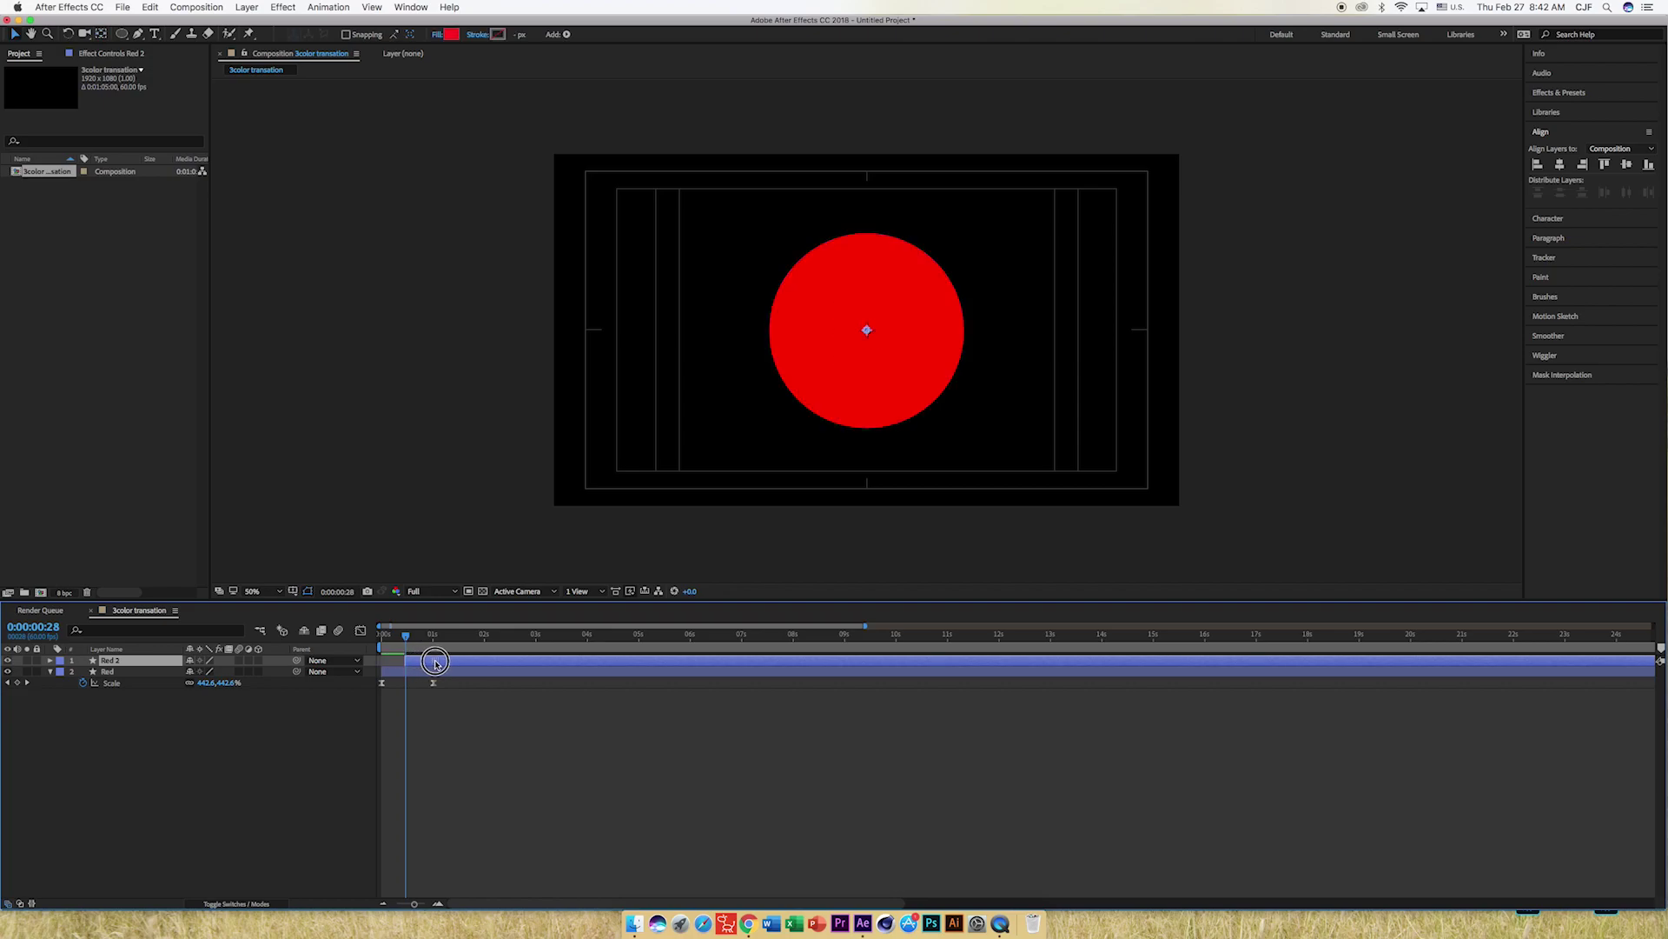
{"action": "left_click", "coordinate": [452, 36]}
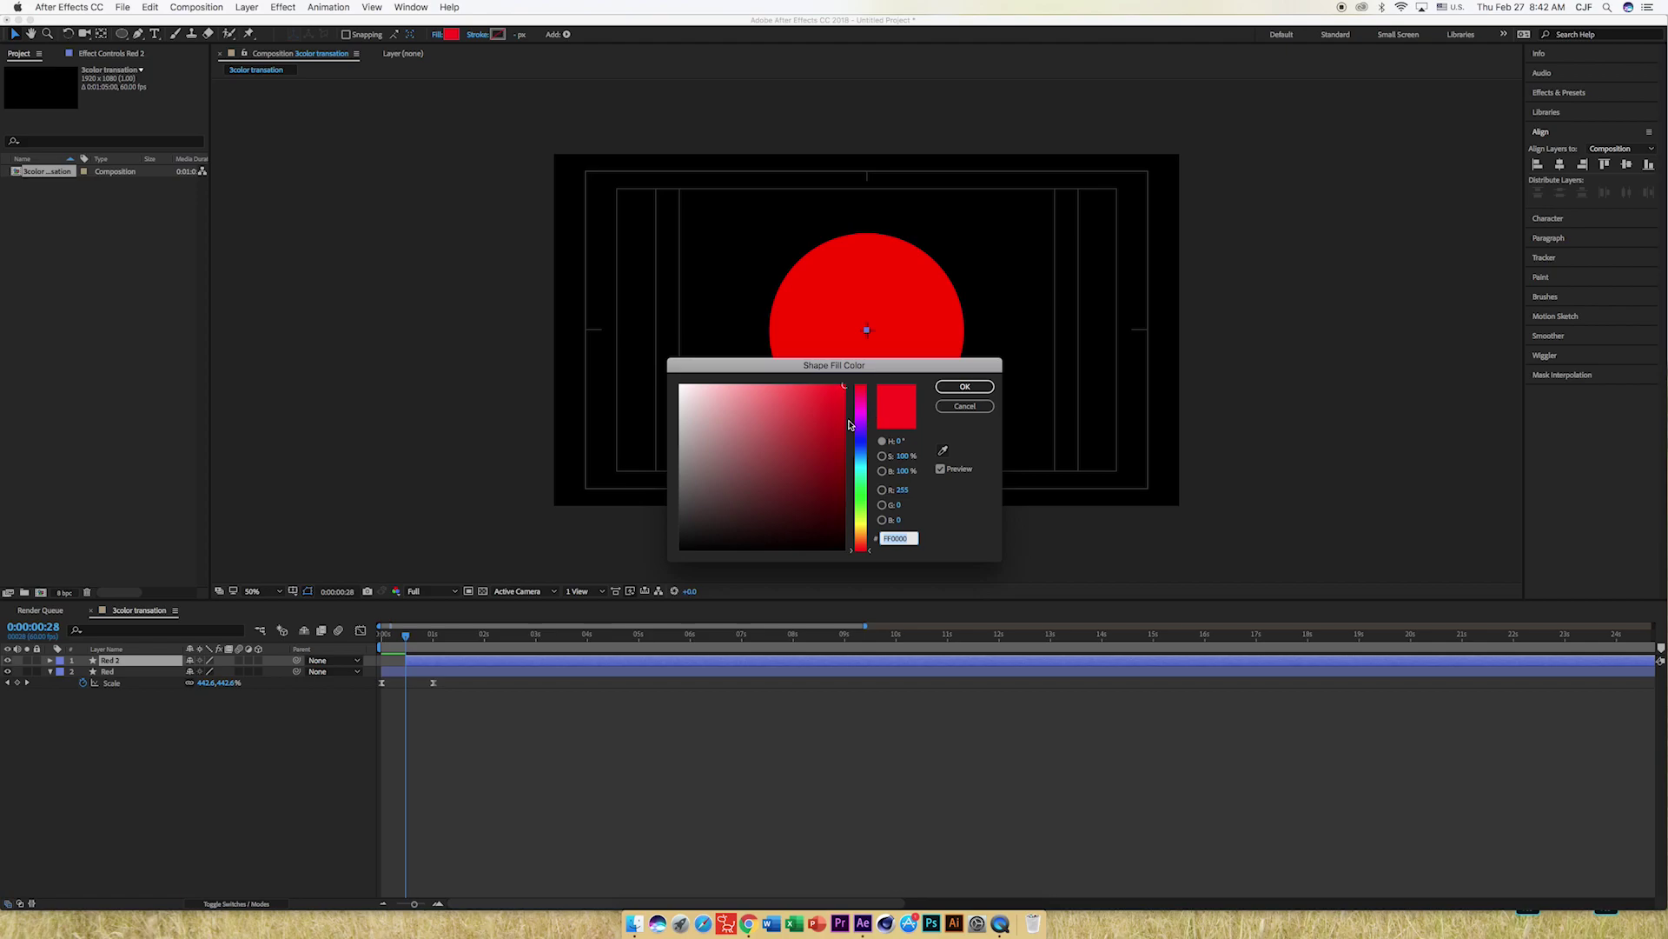
{"action": "left_click_drag", "start_coordinate": [845, 413], "coordinate": [855, 448]}
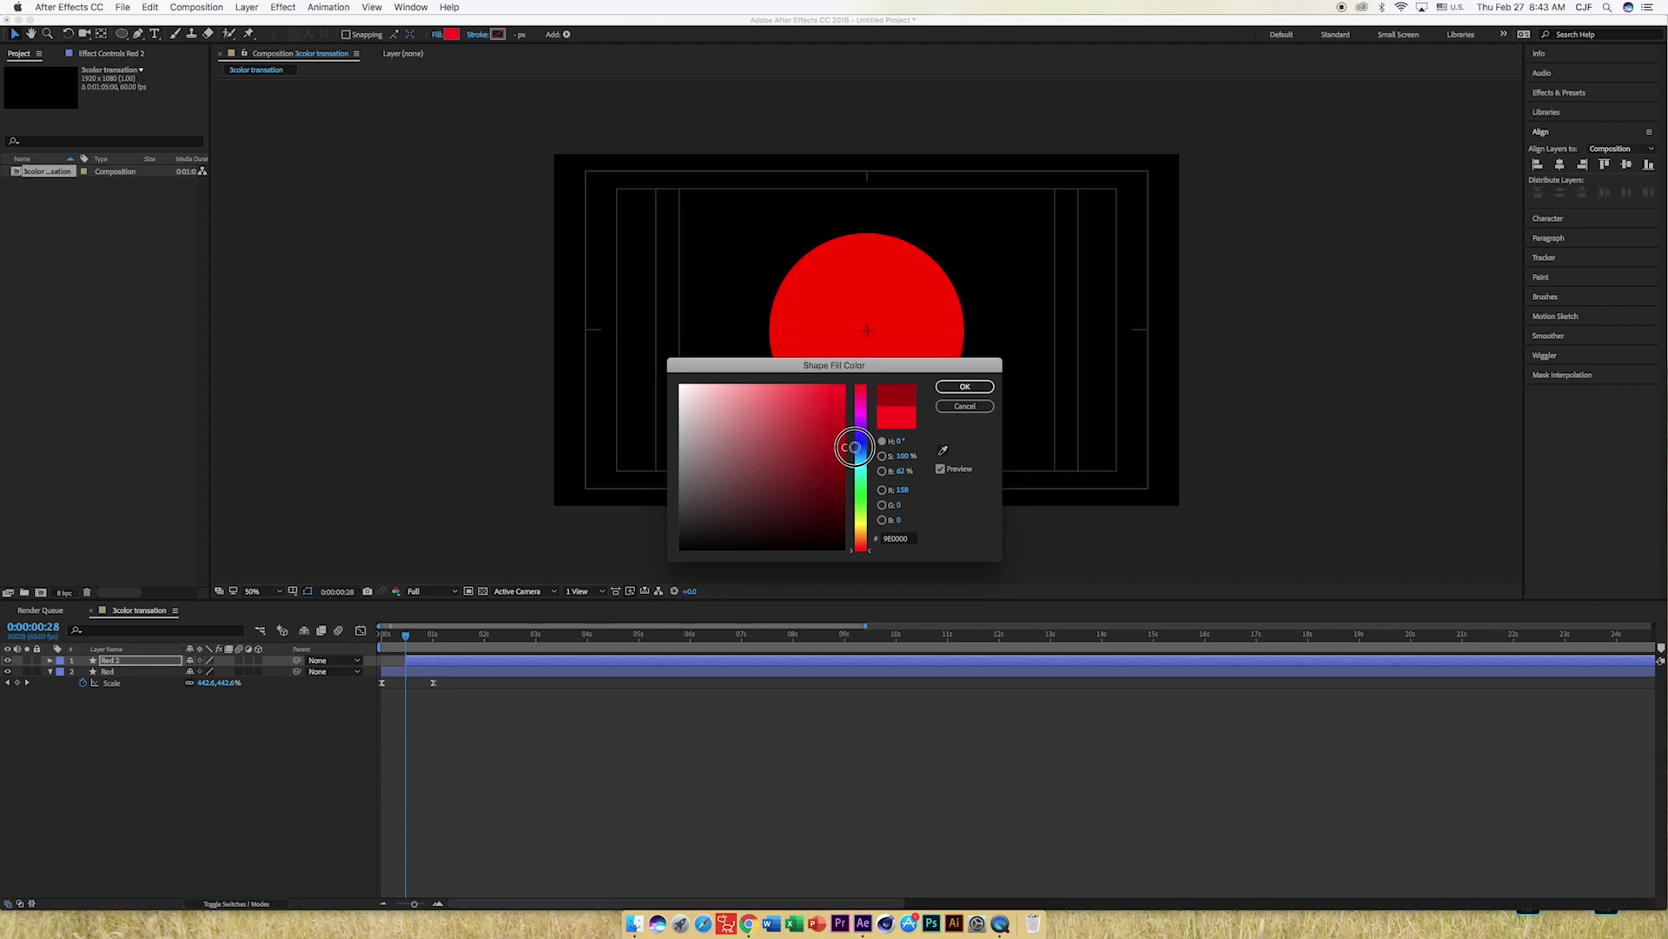
{"action": "left_click", "coordinate": [964, 386]}
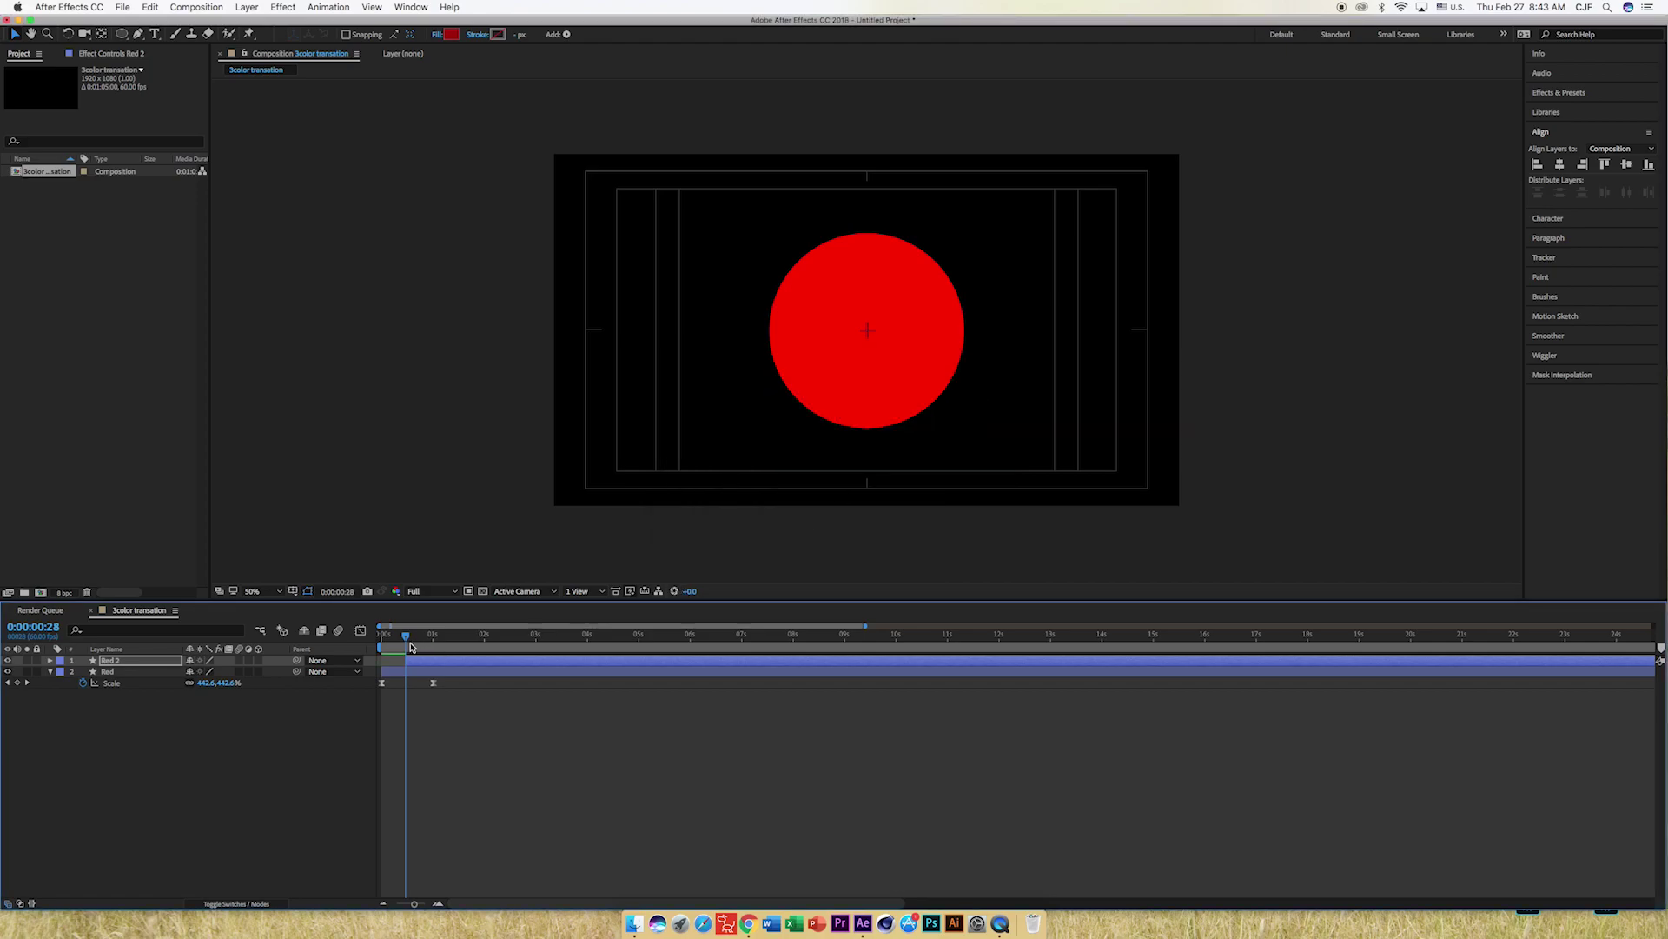
Preview the staggered red circles from frame 0, stopping at 0:00:00:44.
{"action": "left_click_drag", "start_coordinate": [406, 635], "coordinate": [303, 631]}
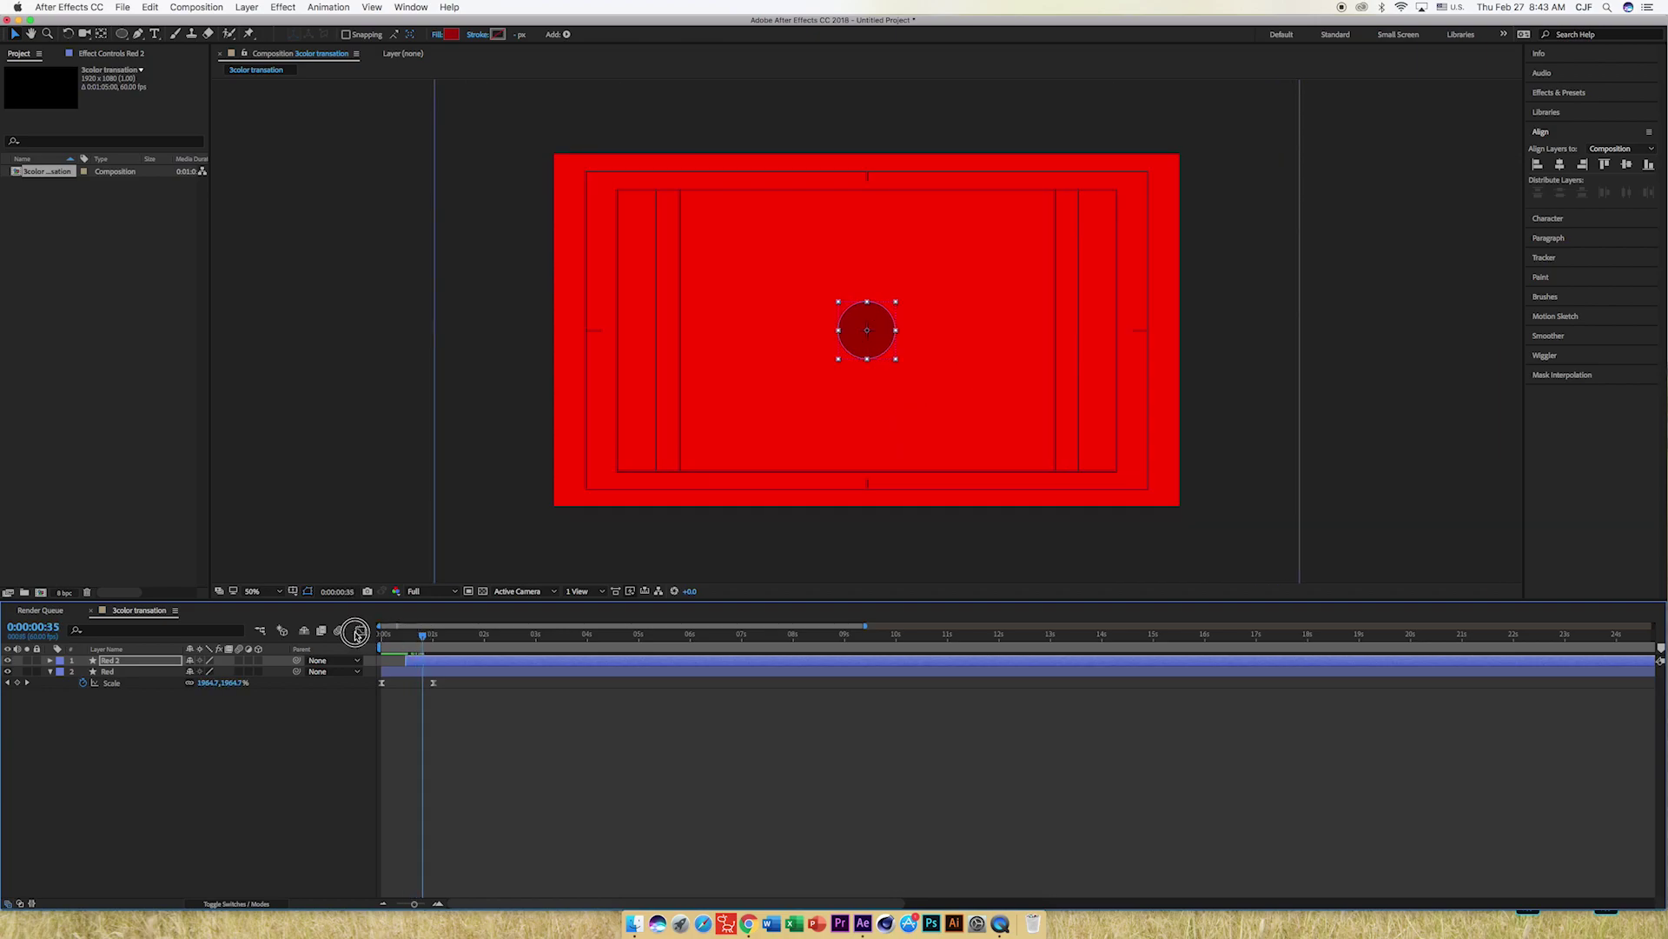
{"action": "key", "text": "space"}
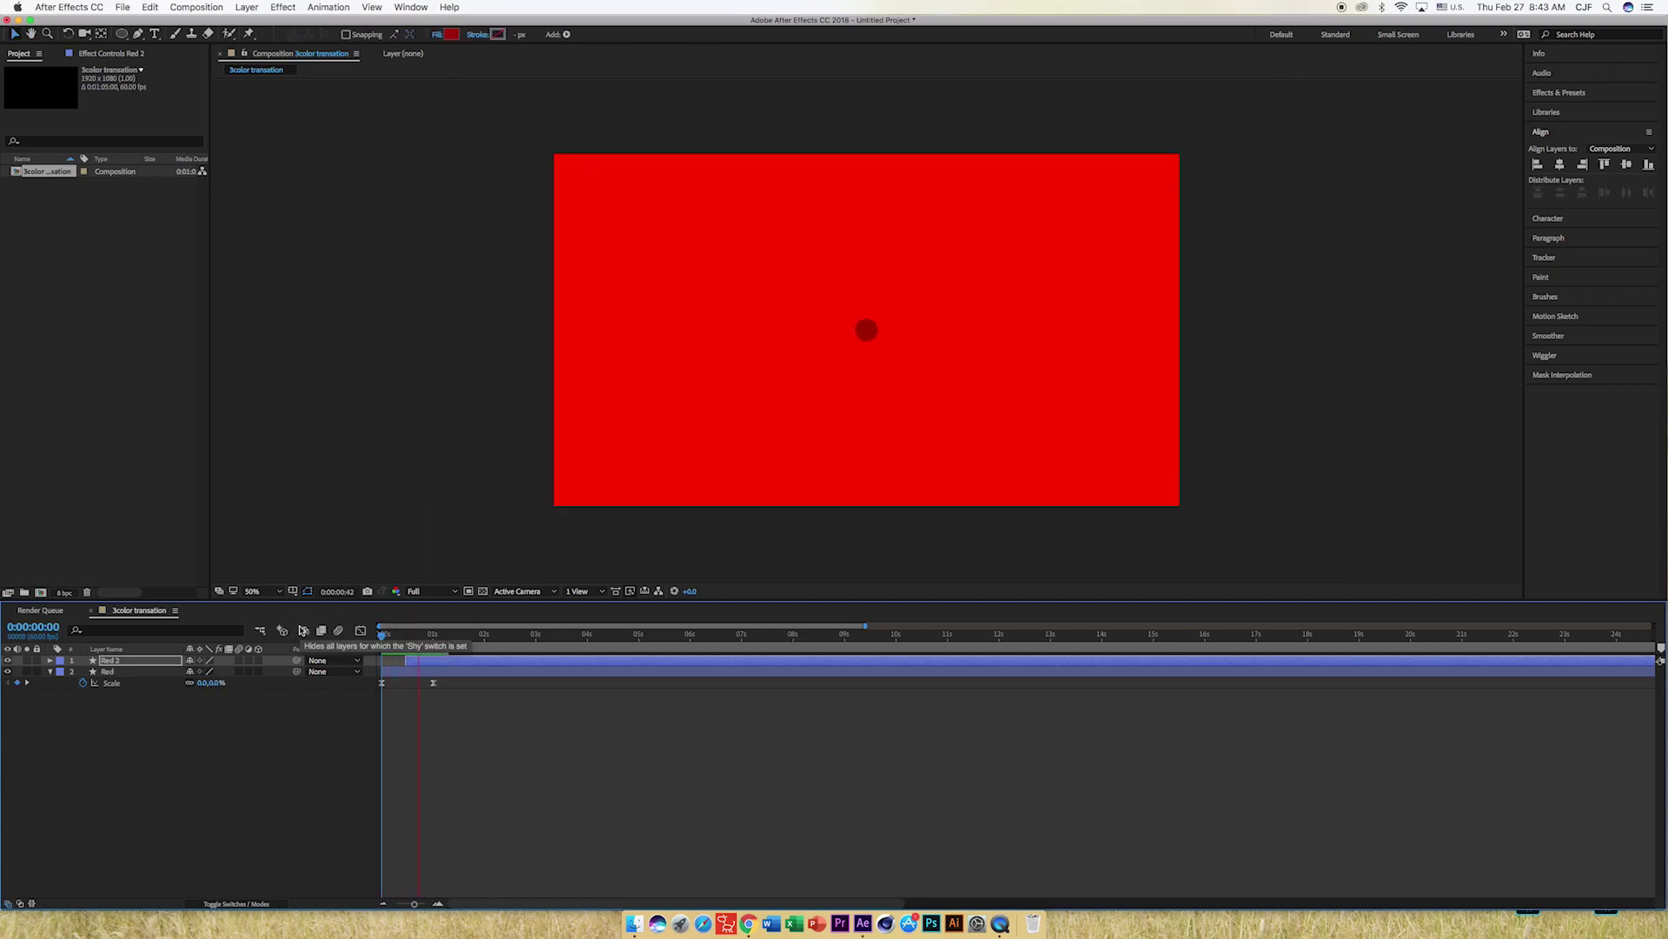
{"action": "left_click", "coordinate": [390, 637]}
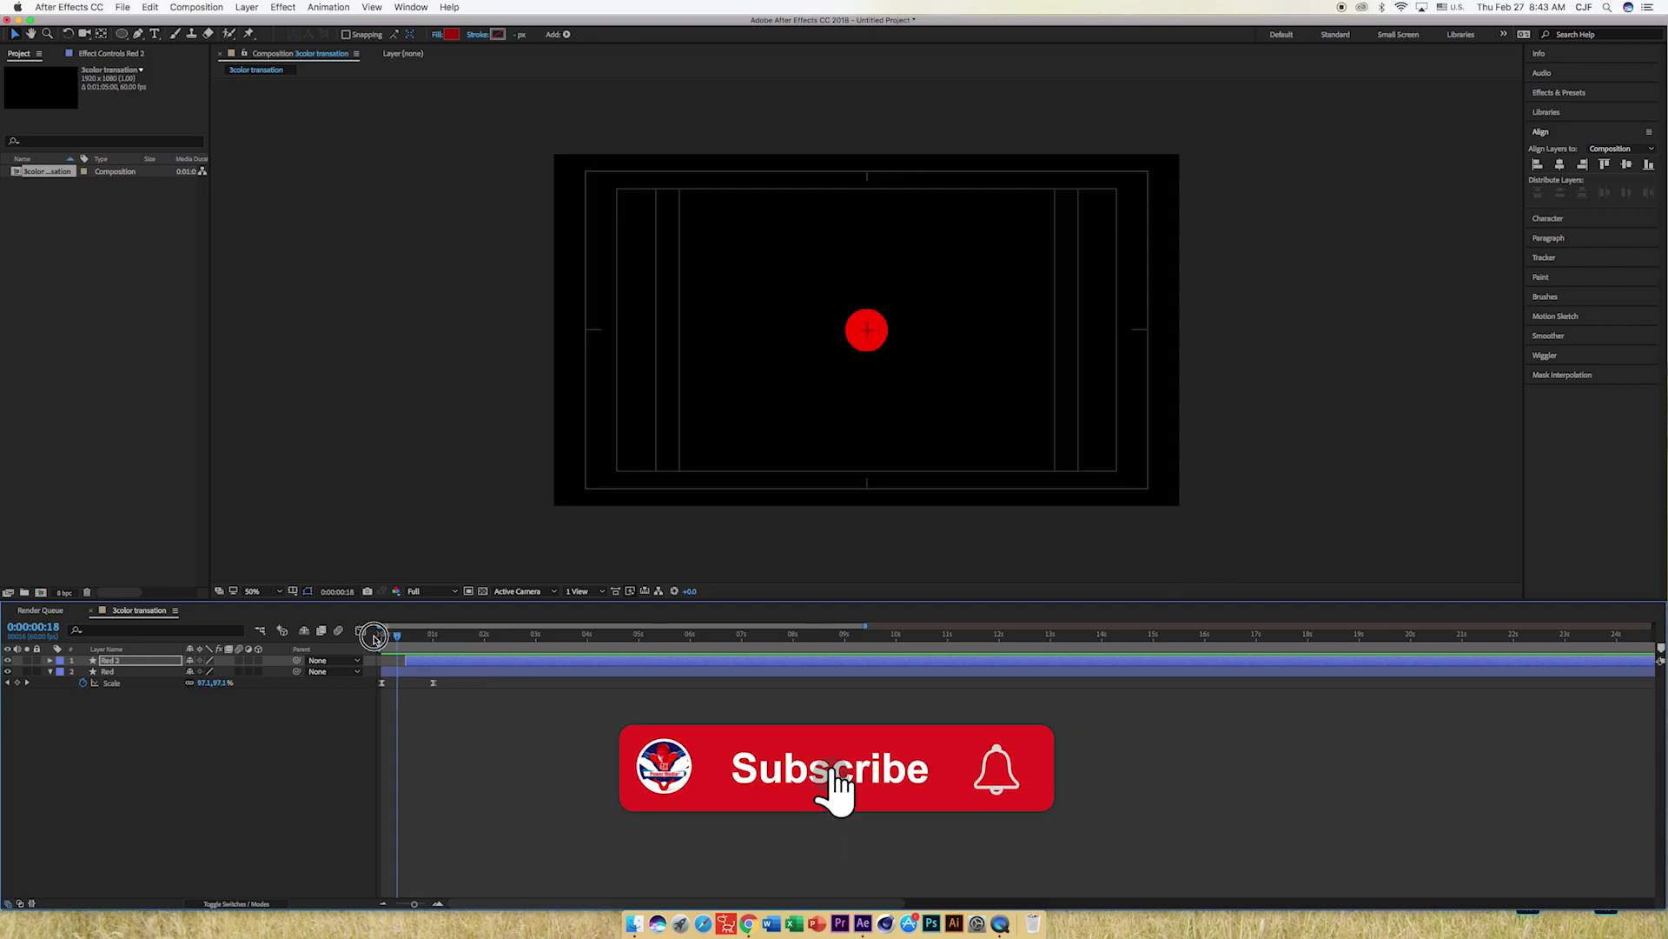
{"action": "left_click_drag", "start_coordinate": [390, 639], "coordinate": [394, 643]}
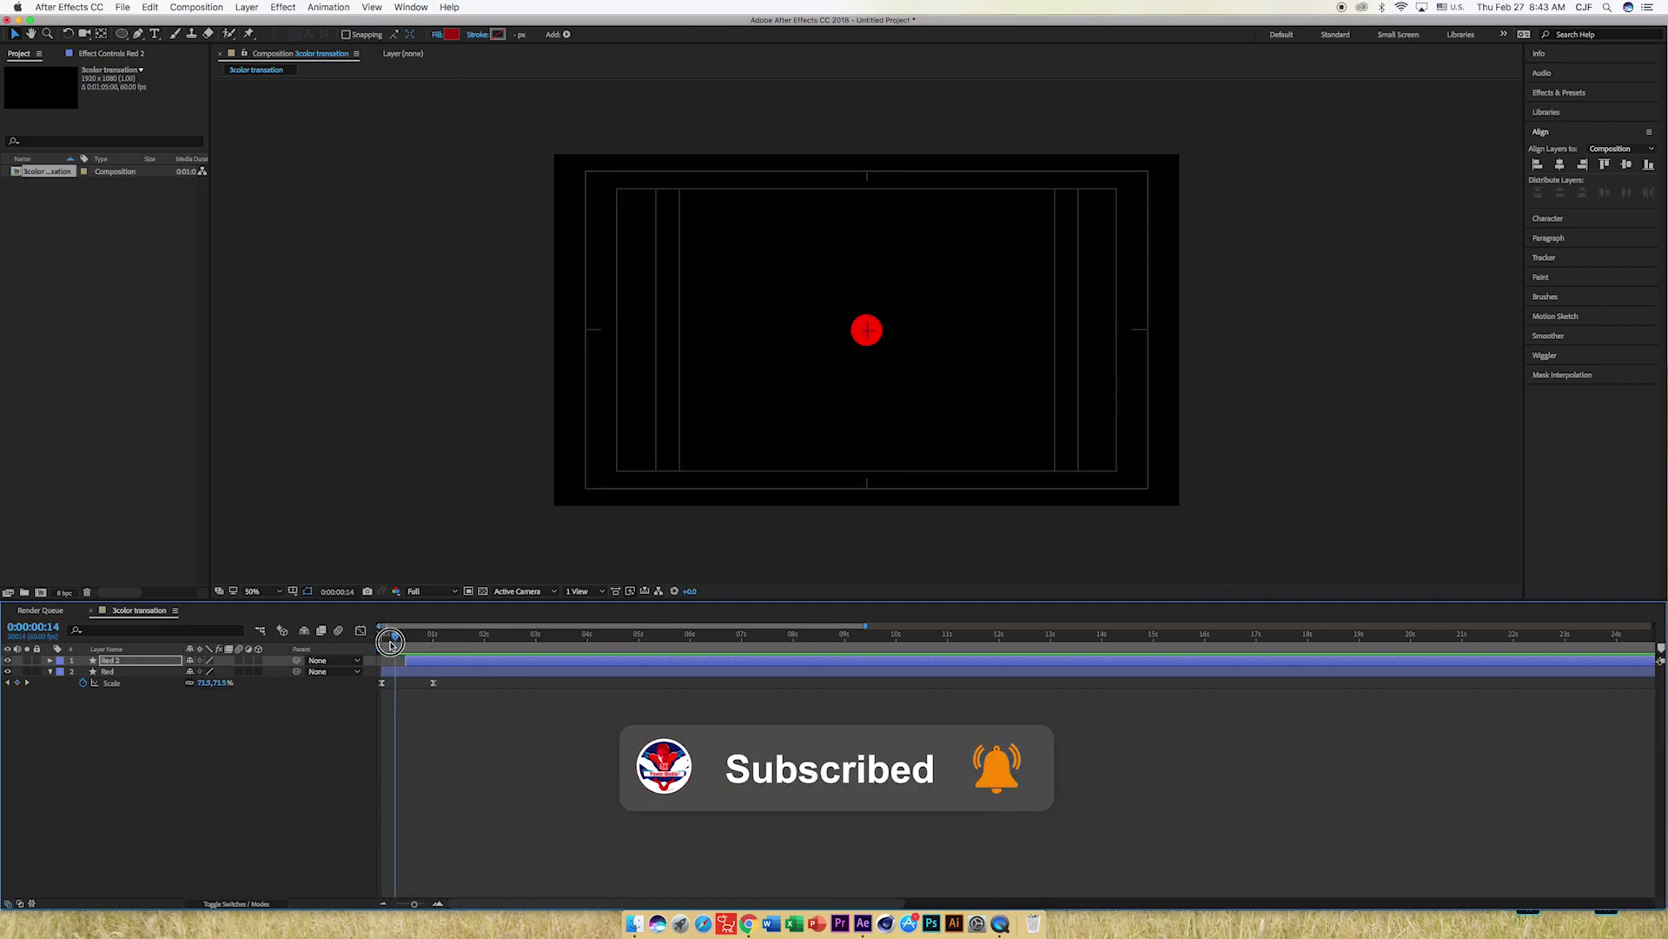
{"action": "left_click_drag", "start_coordinate": [393, 643], "coordinate": [392, 641]}
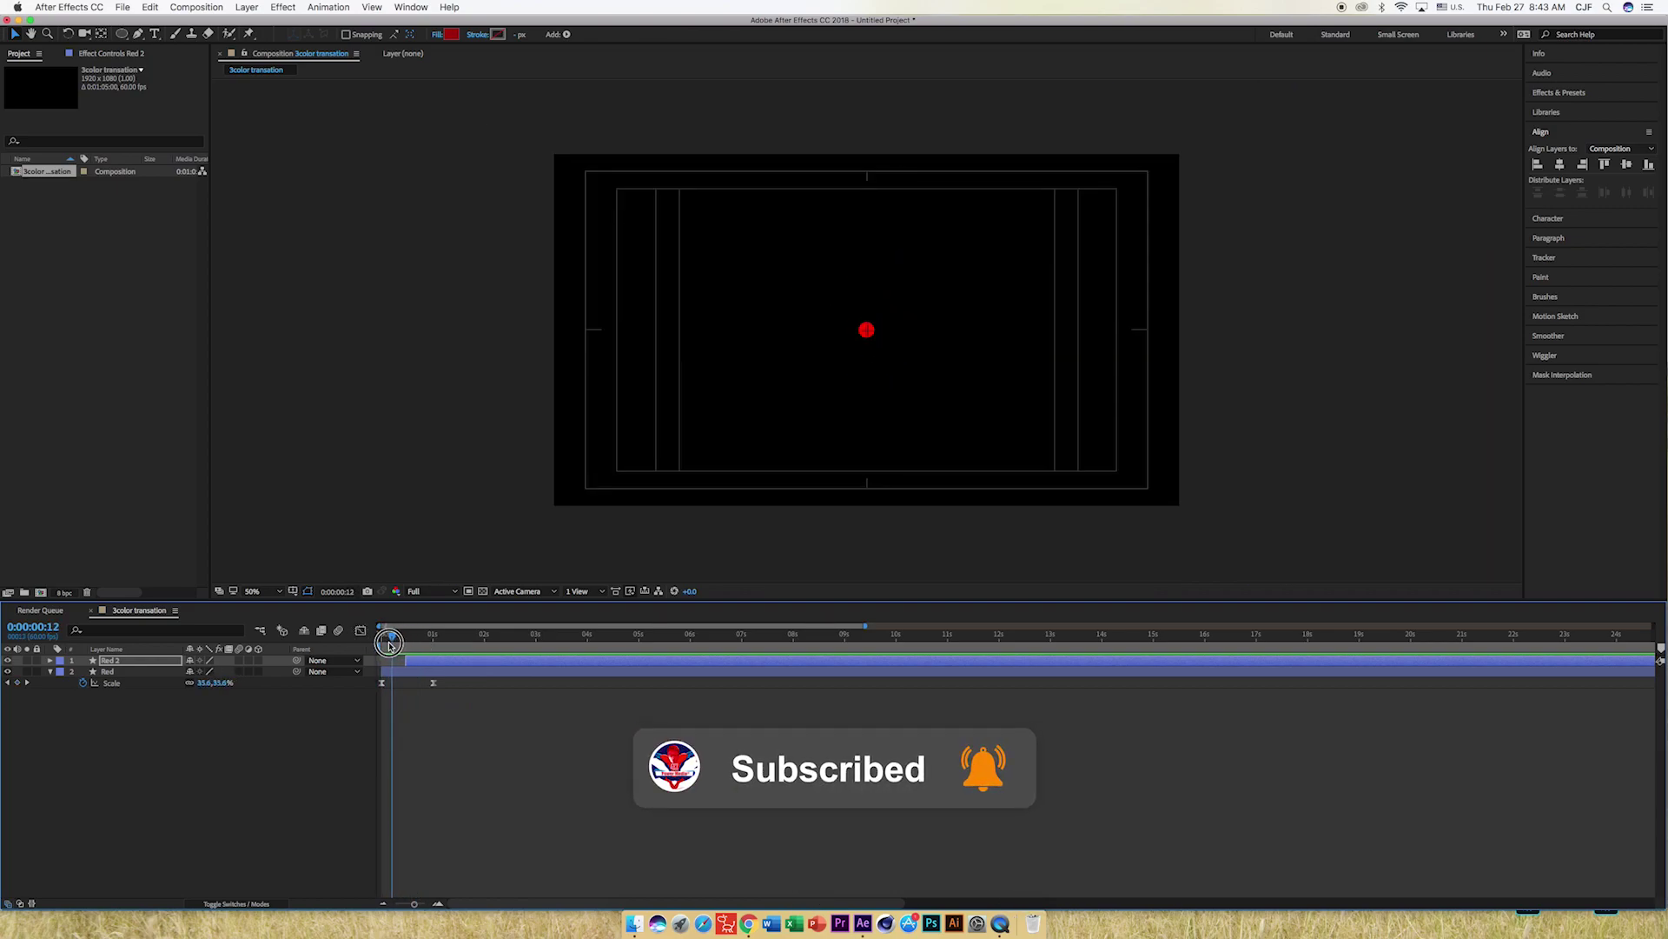
{"action": "left_click", "coordinate": [434, 663]}
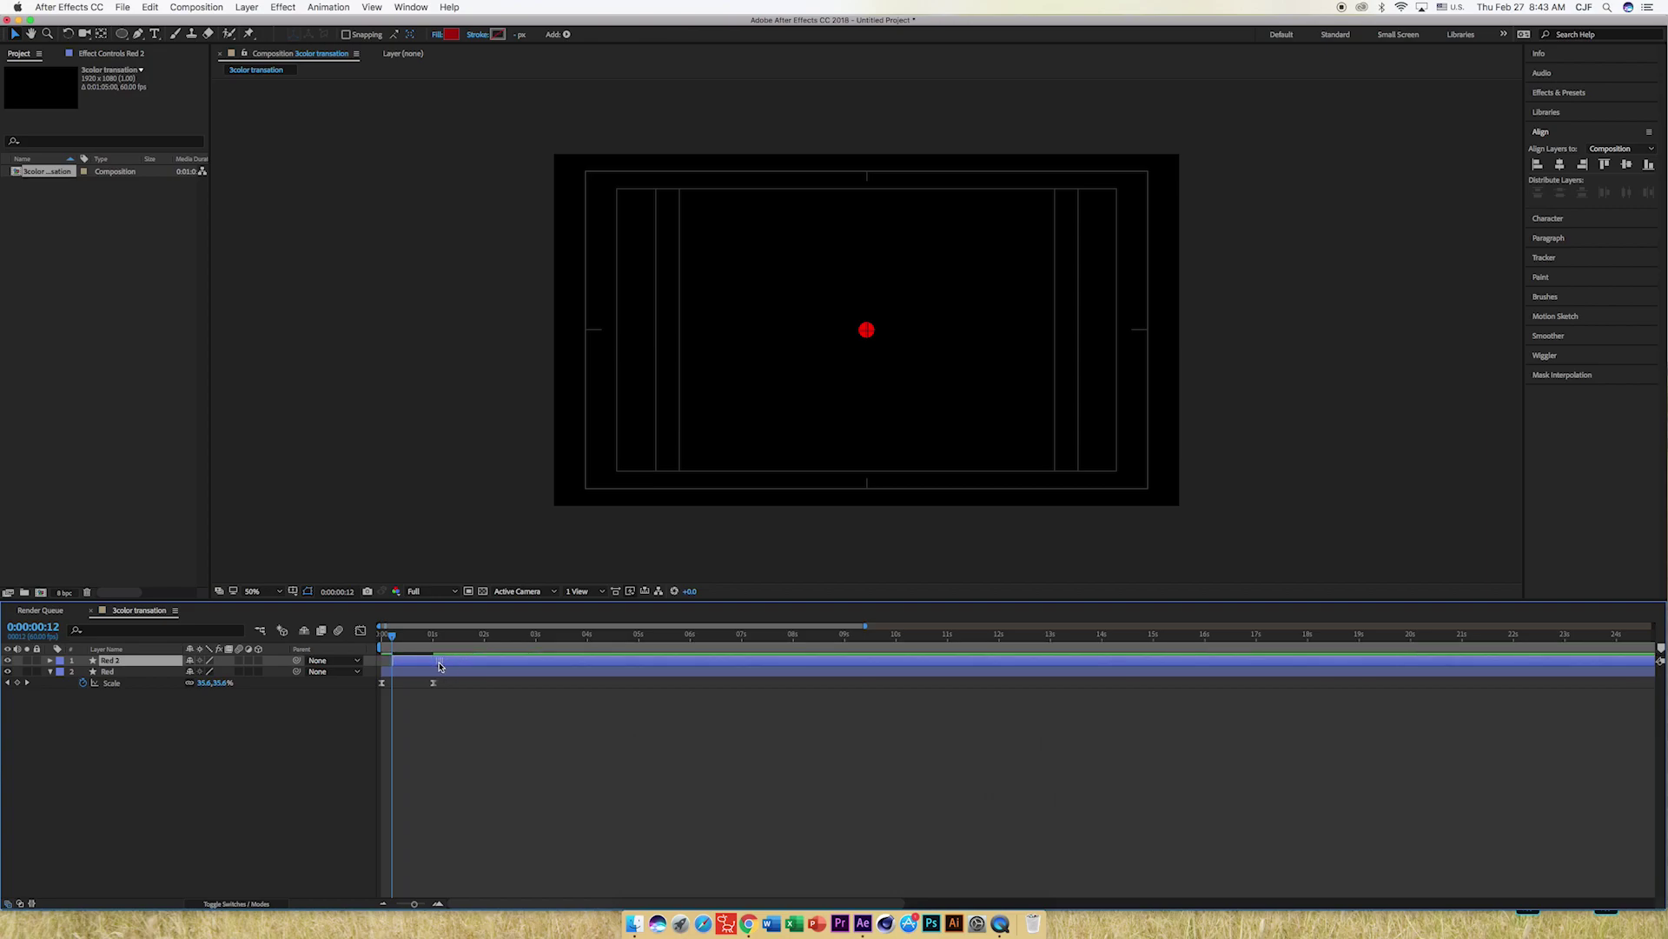
{"action": "left_click_drag", "start_coordinate": [394, 640], "coordinate": [353, 639]}
{"action": "key", "text": "space"}
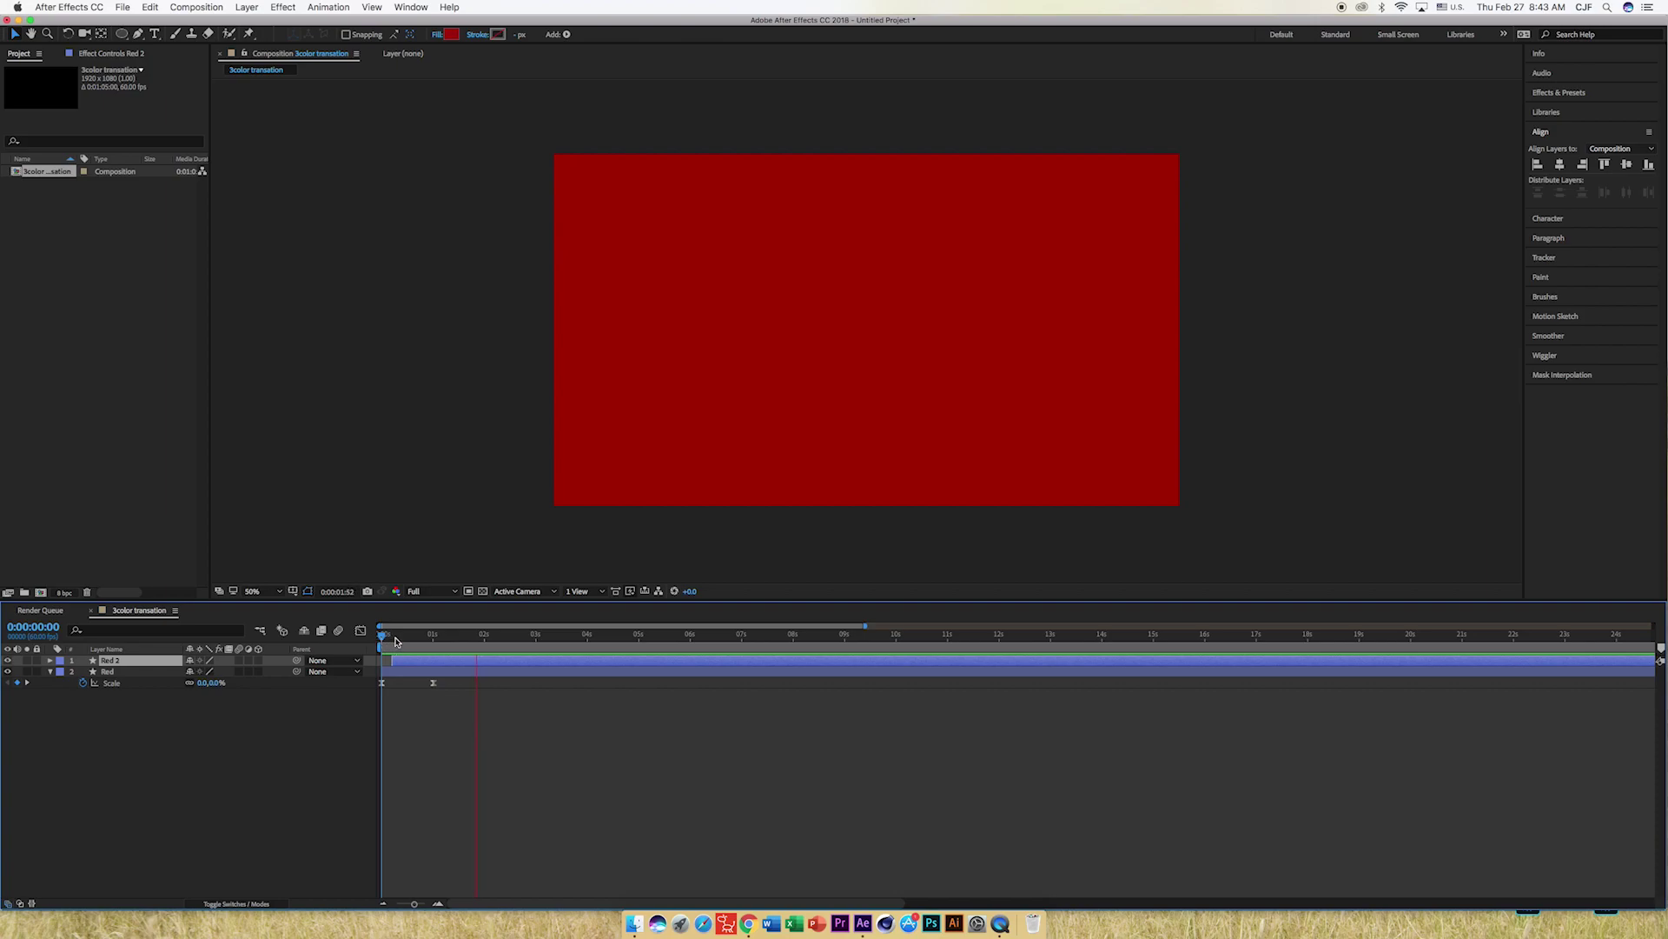
{"action": "left_click_drag", "start_coordinate": [396, 641], "coordinate": [355, 641]}
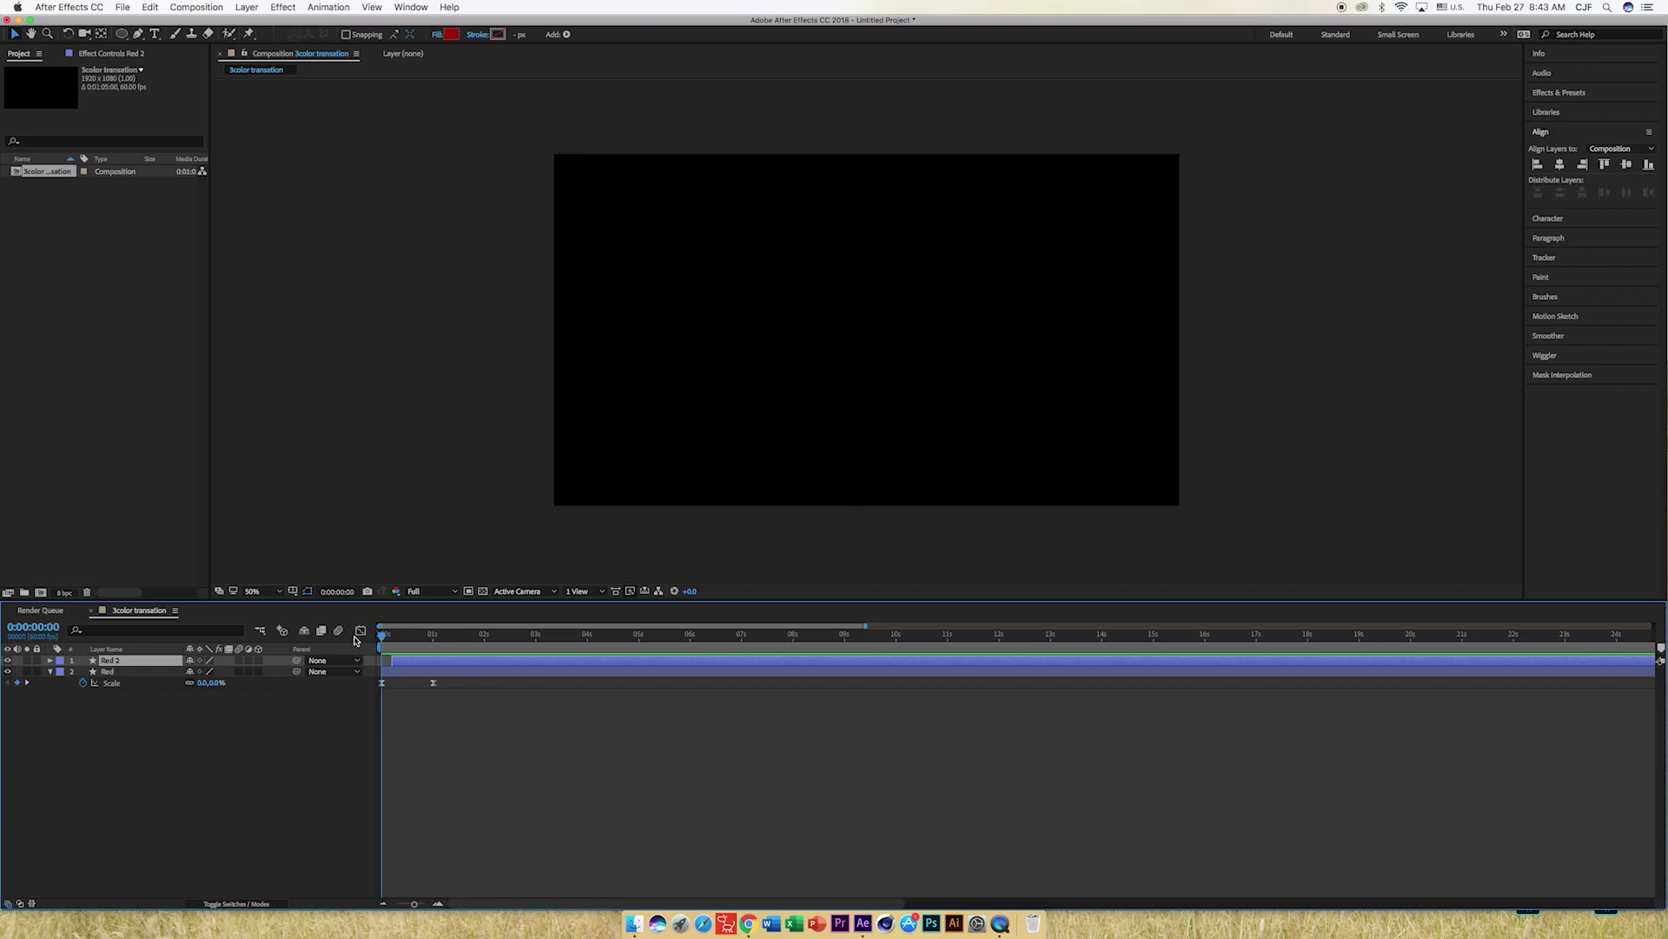
{"action": "key", "text": "space"}
{"action": "left_click", "coordinate": [420, 639]}
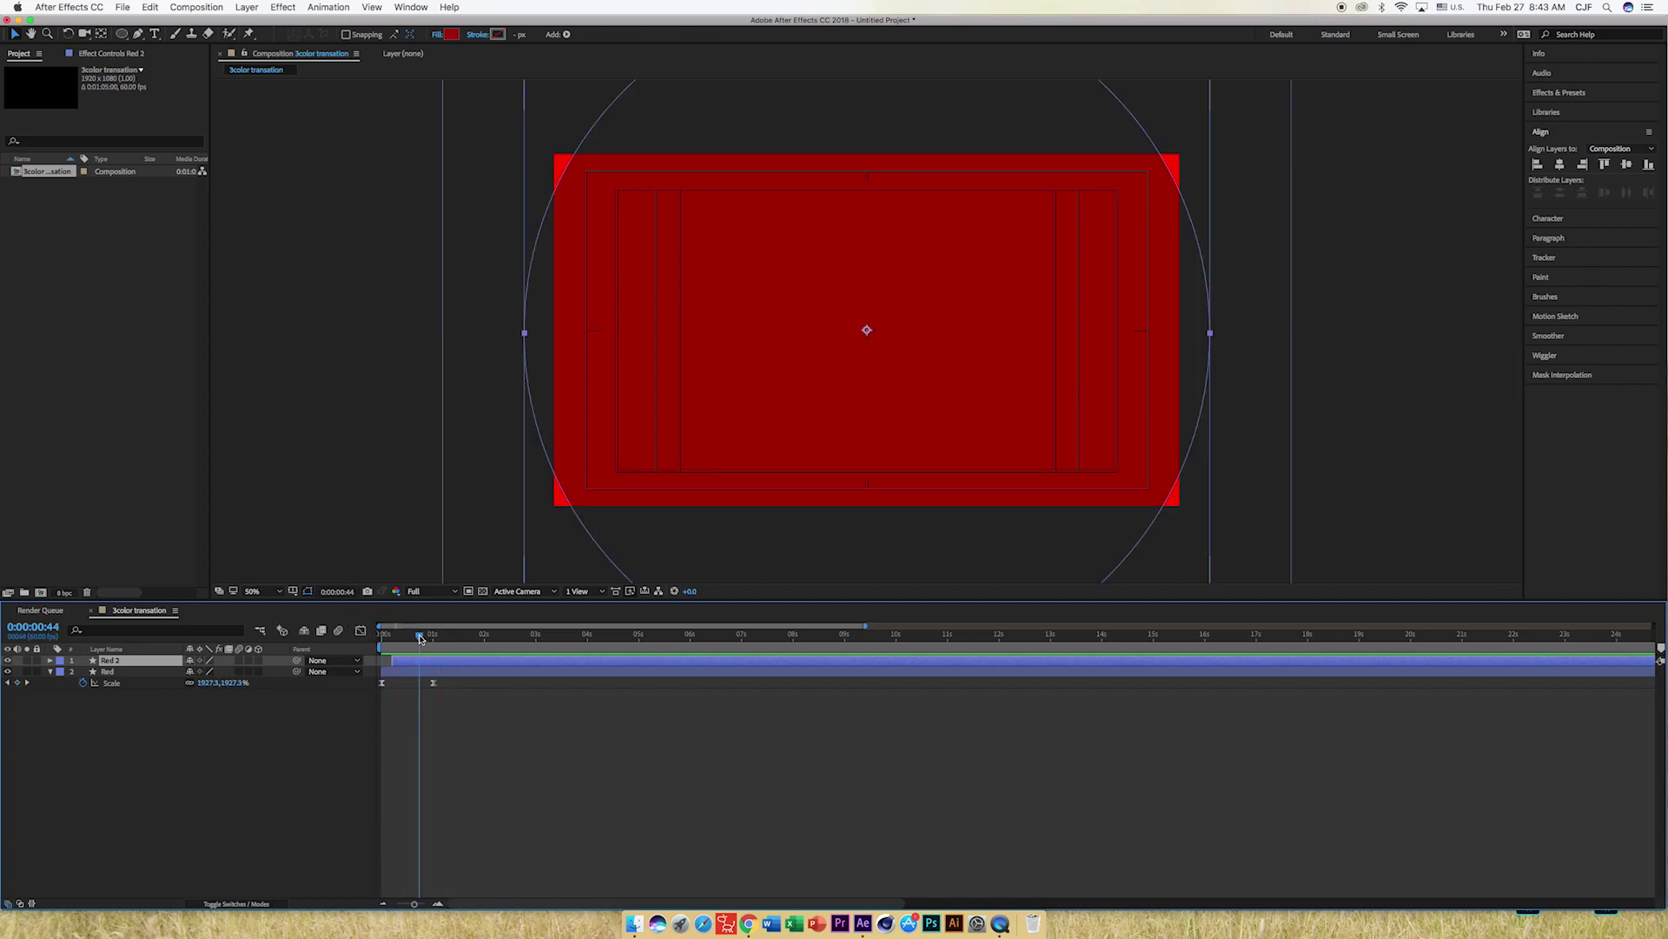
Duplicate Red 2 into Red 3, start it slightly later, and fill it dark red 4B0000.
{"action": "key", "text": "ctrl+d"}
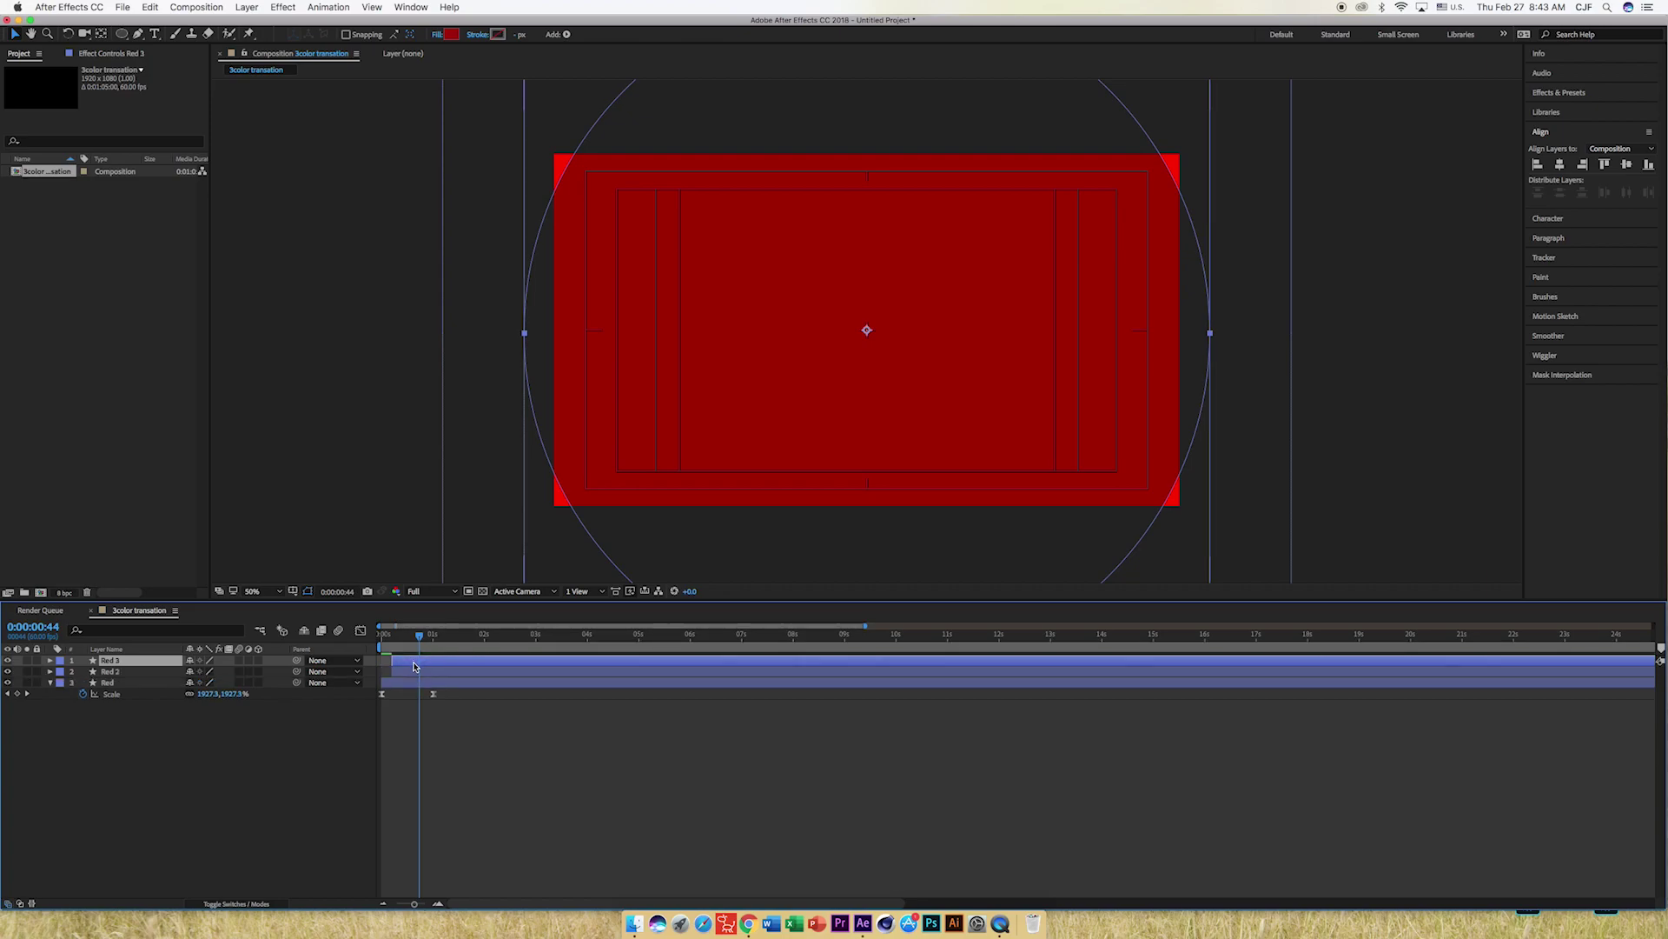
{"action": "left_click_drag", "start_coordinate": [414, 662], "coordinate": [423, 654]}
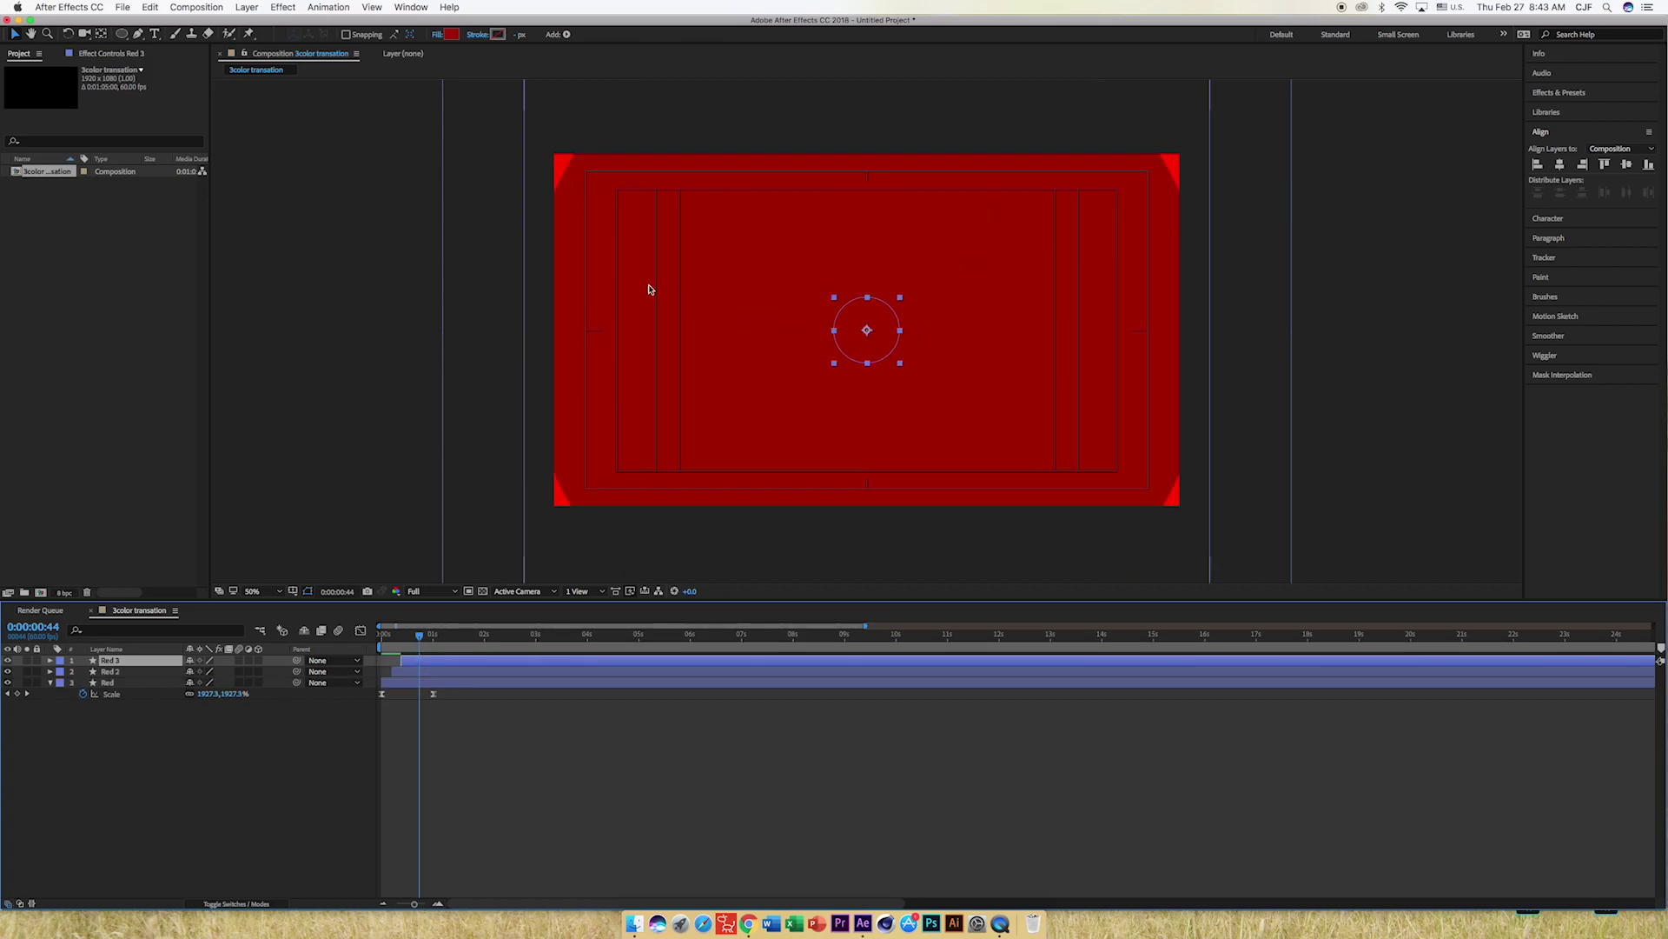
{"action": "left_click", "coordinate": [454, 34]}
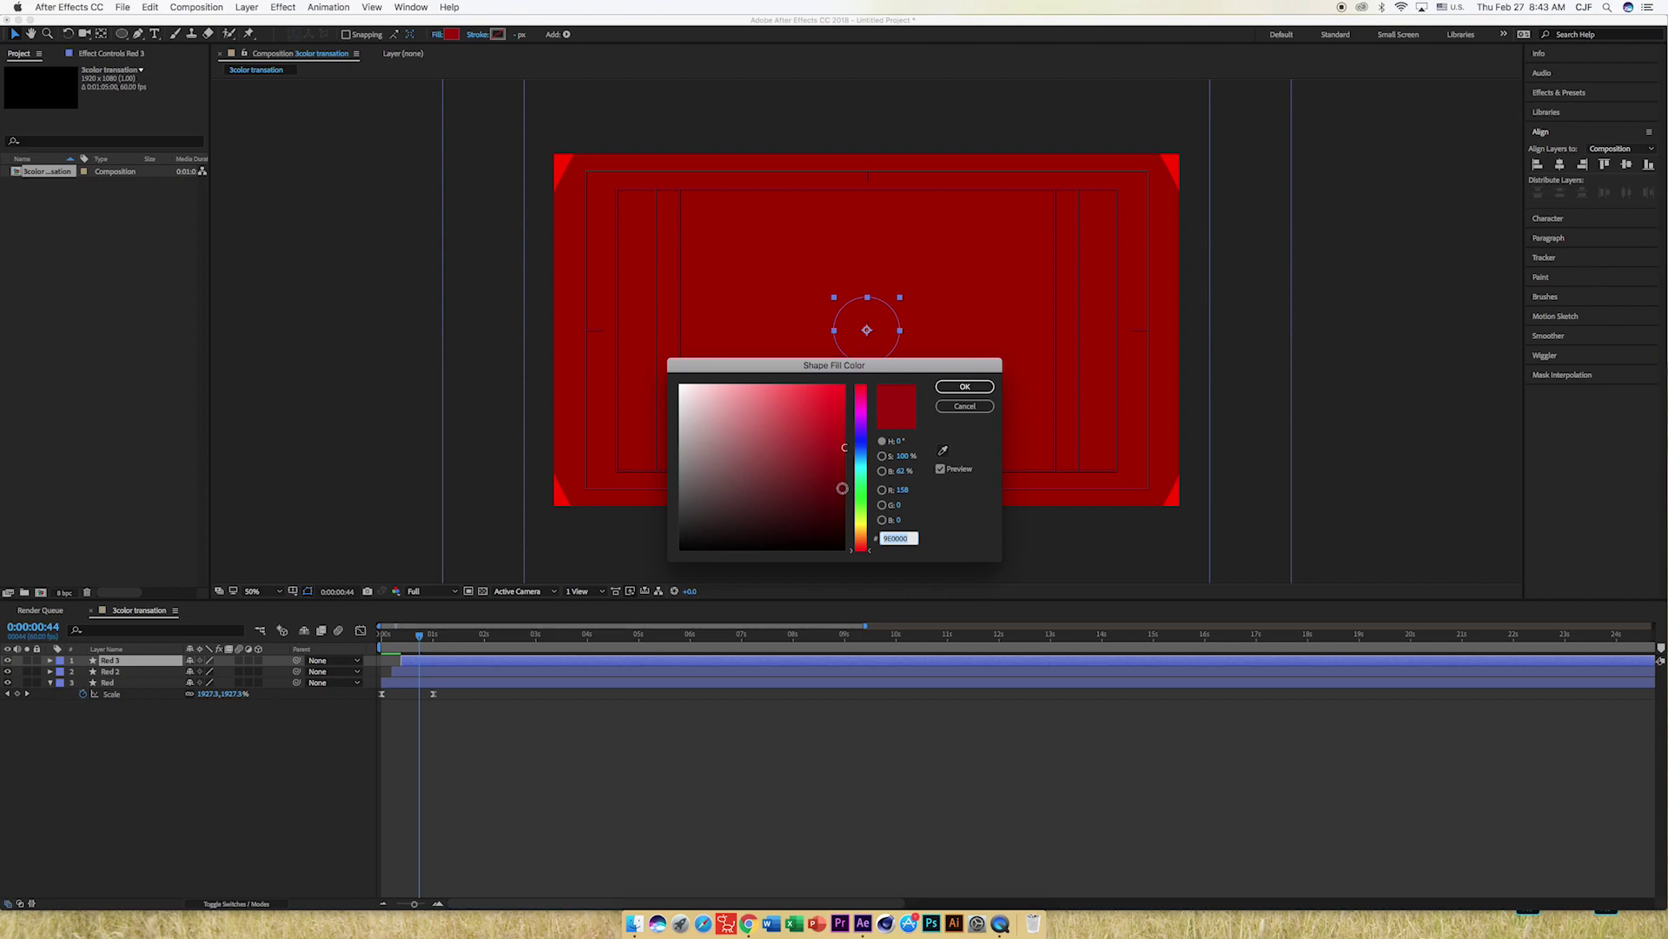
{"action": "left_click_drag", "start_coordinate": [845, 486], "coordinate": [848, 502]}
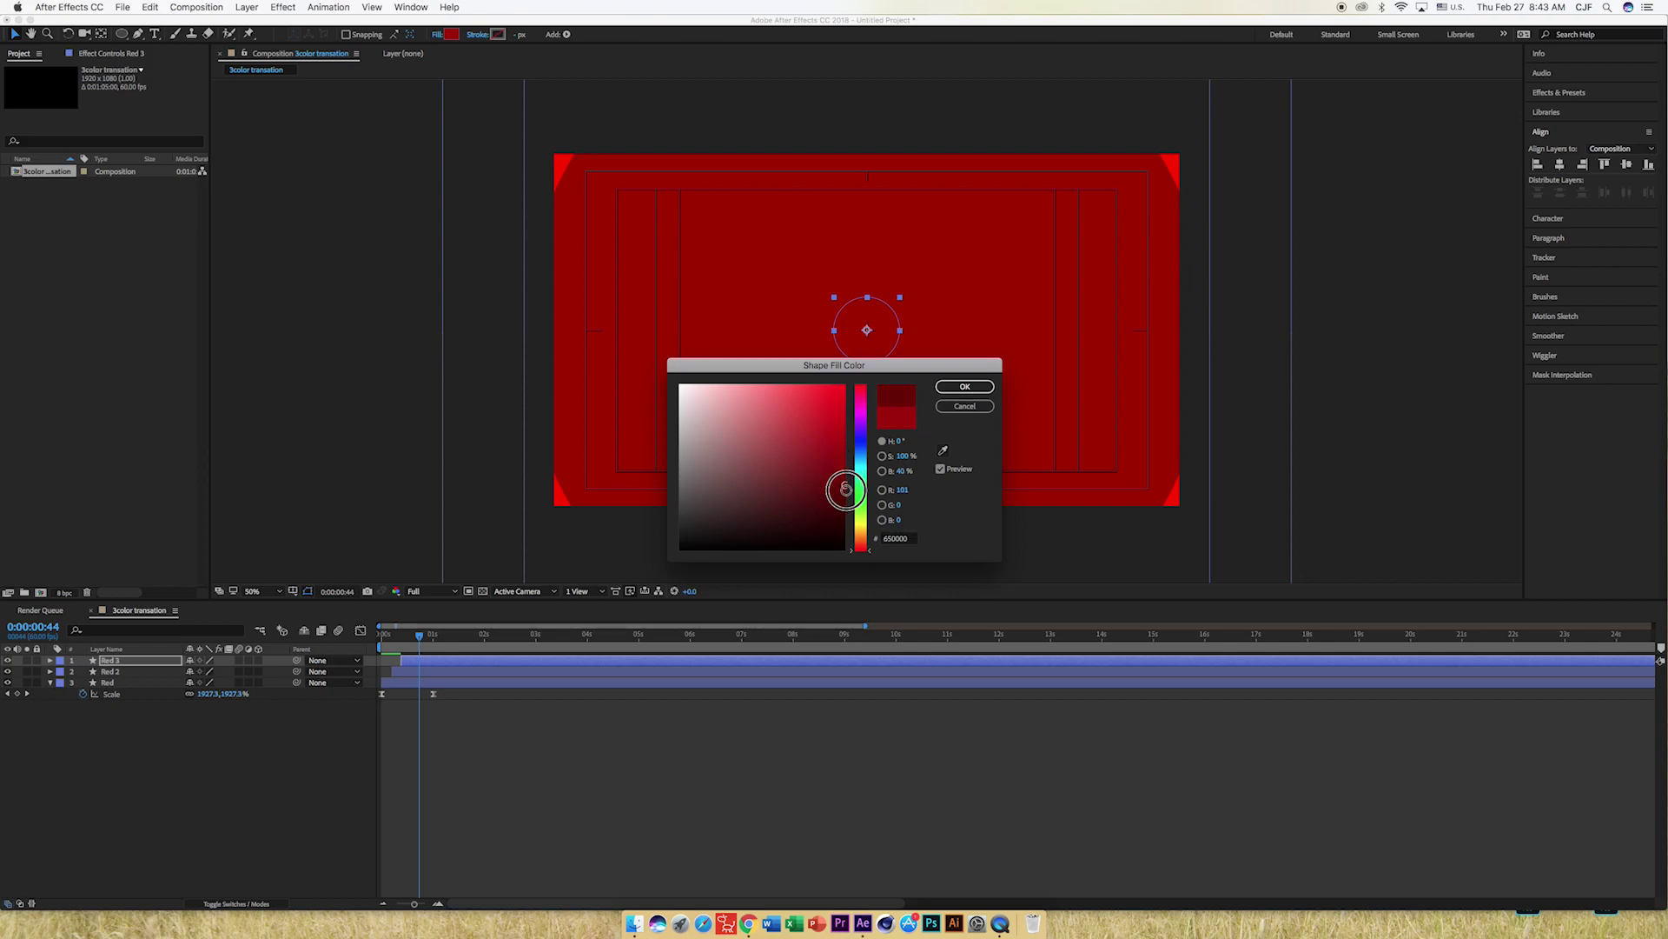
{"action": "left_click", "coordinate": [971, 388]}
Preview and scrub the animation to check the darker Red 3 circle.
{"action": "key", "text": "space"}
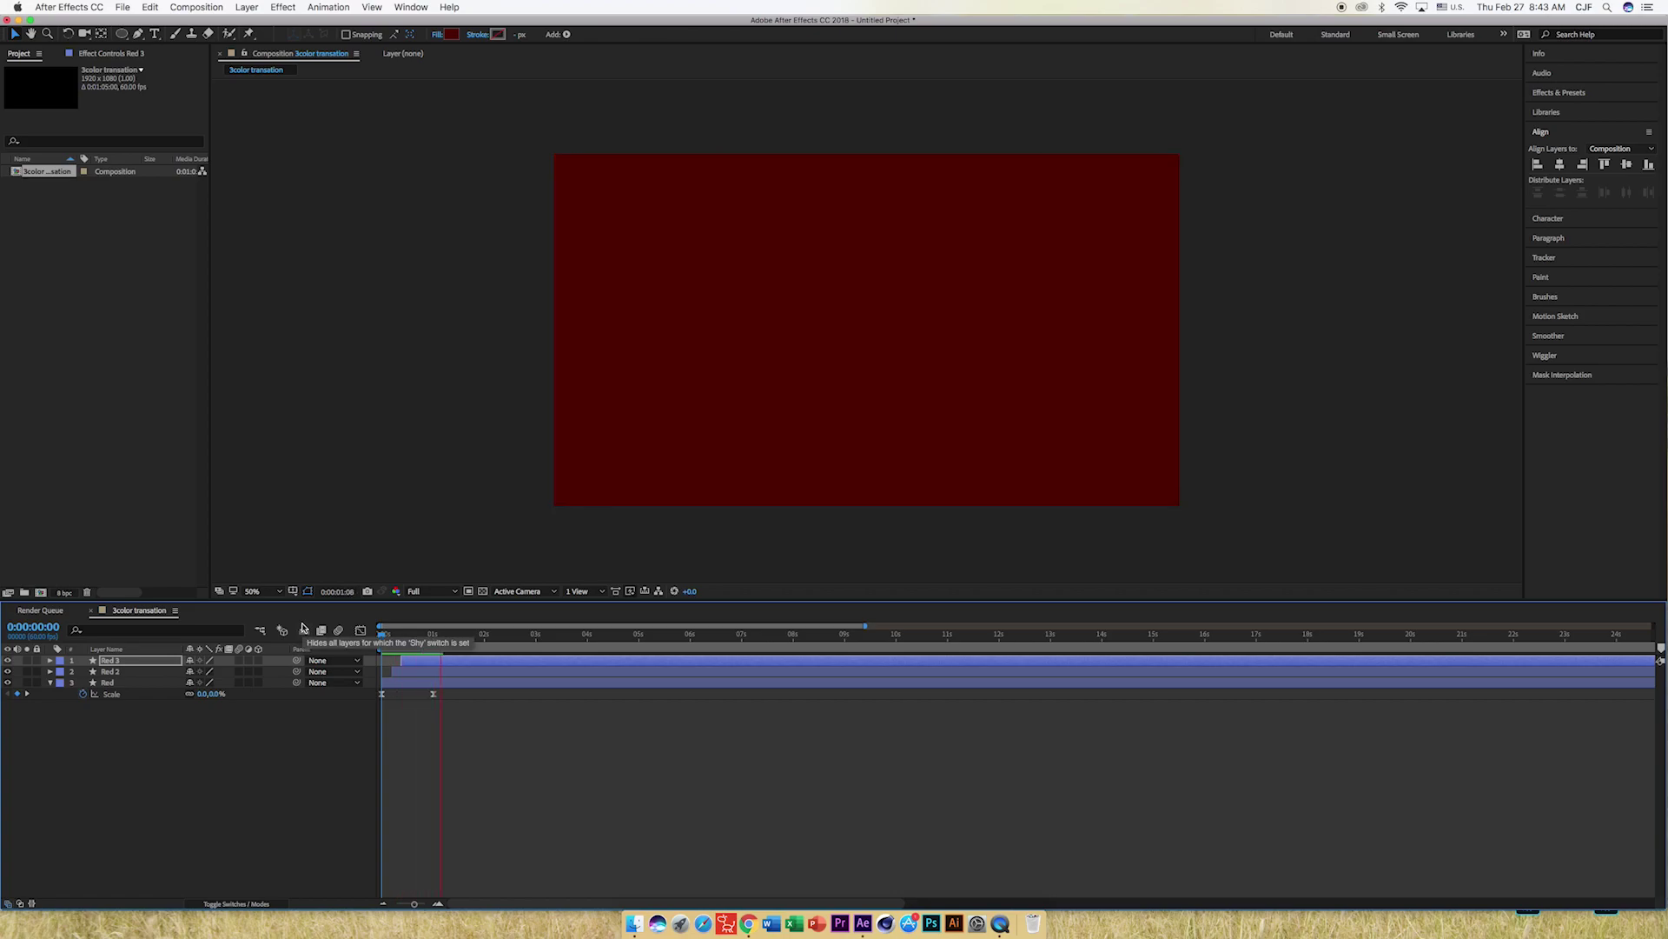
{"action": "left_click", "coordinate": [441, 638]}
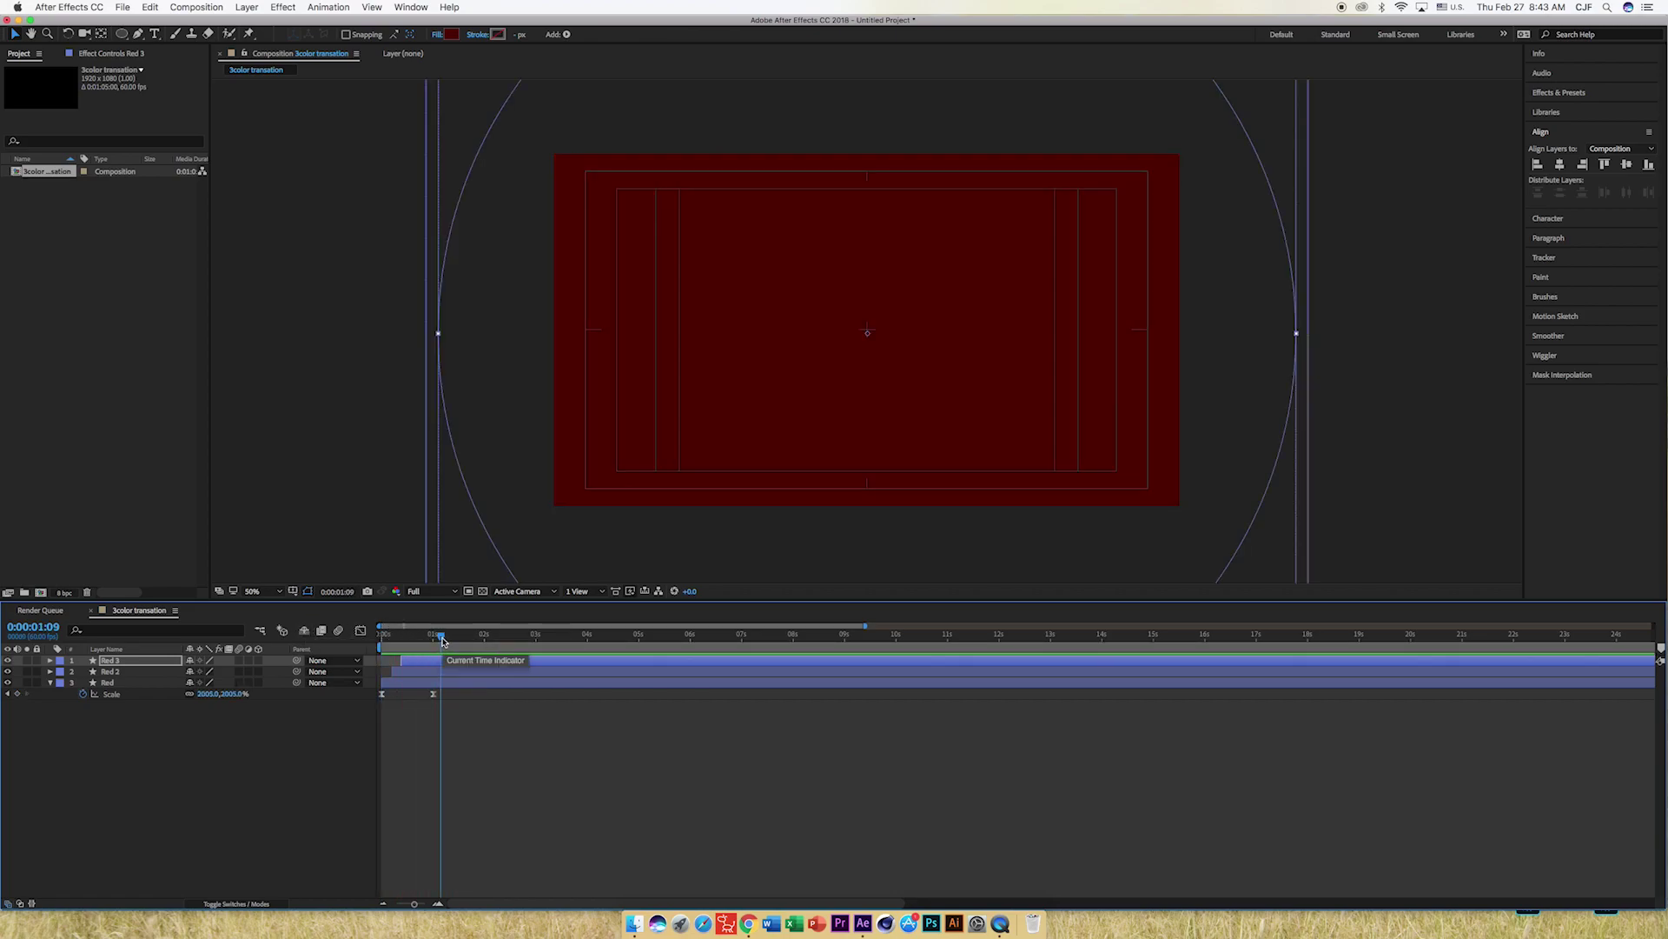
{"action": "left_click_drag", "start_coordinate": [443, 641], "coordinate": [488, 648]}
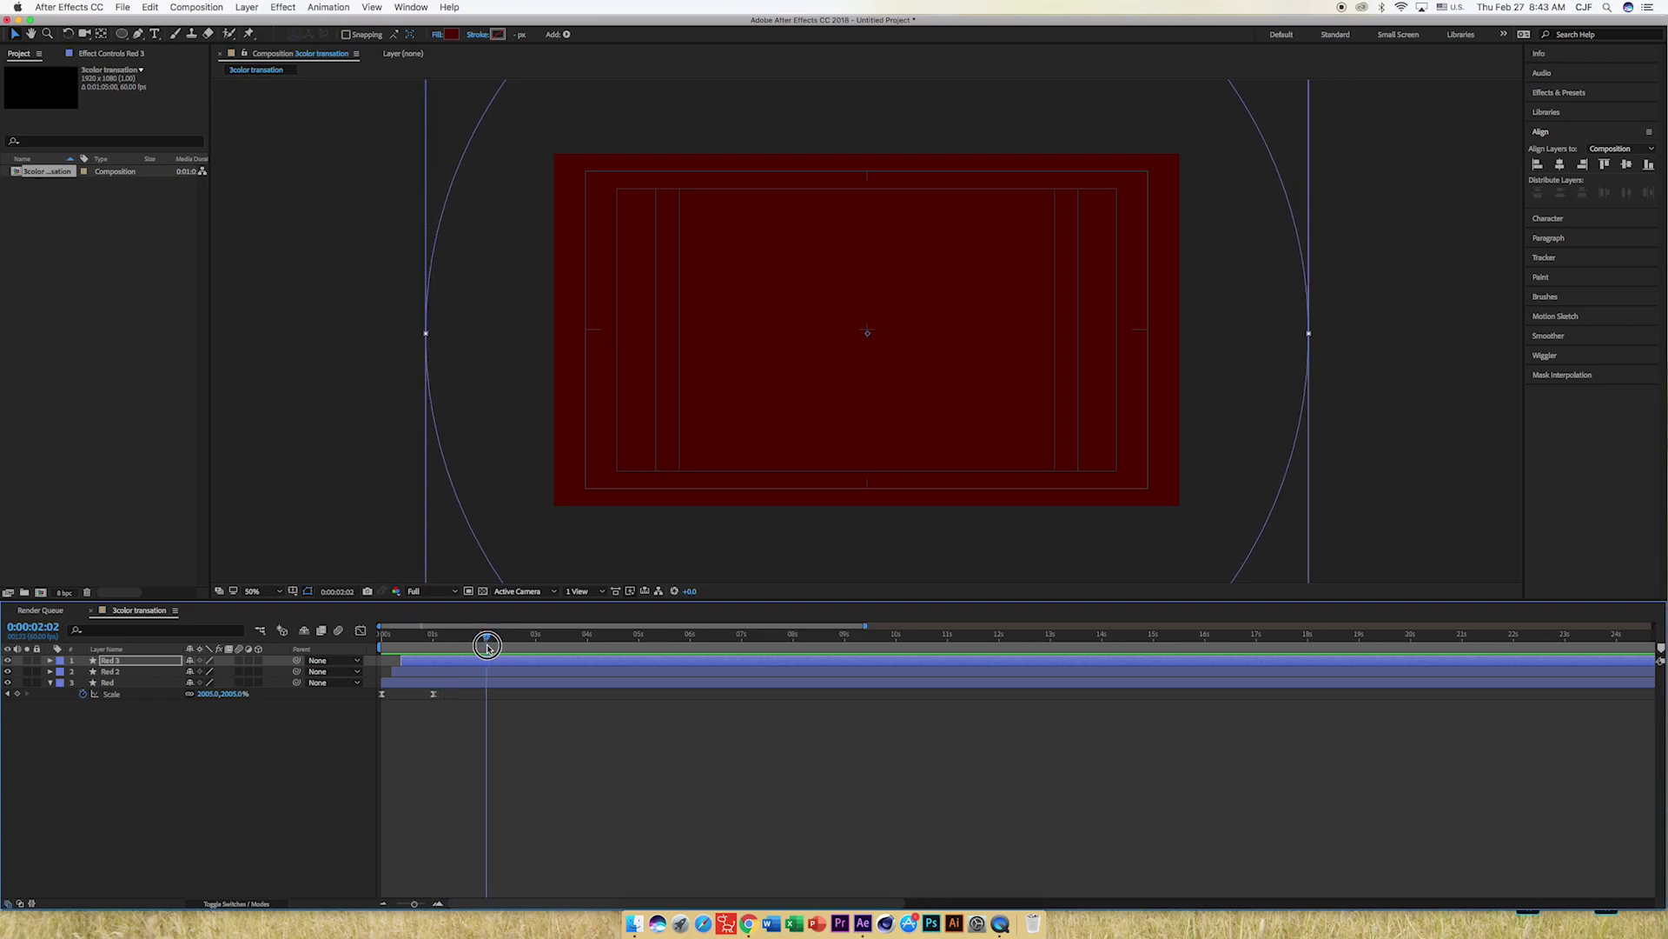
{"action": "left_click_drag", "start_coordinate": [487, 647], "coordinate": [487, 642]}
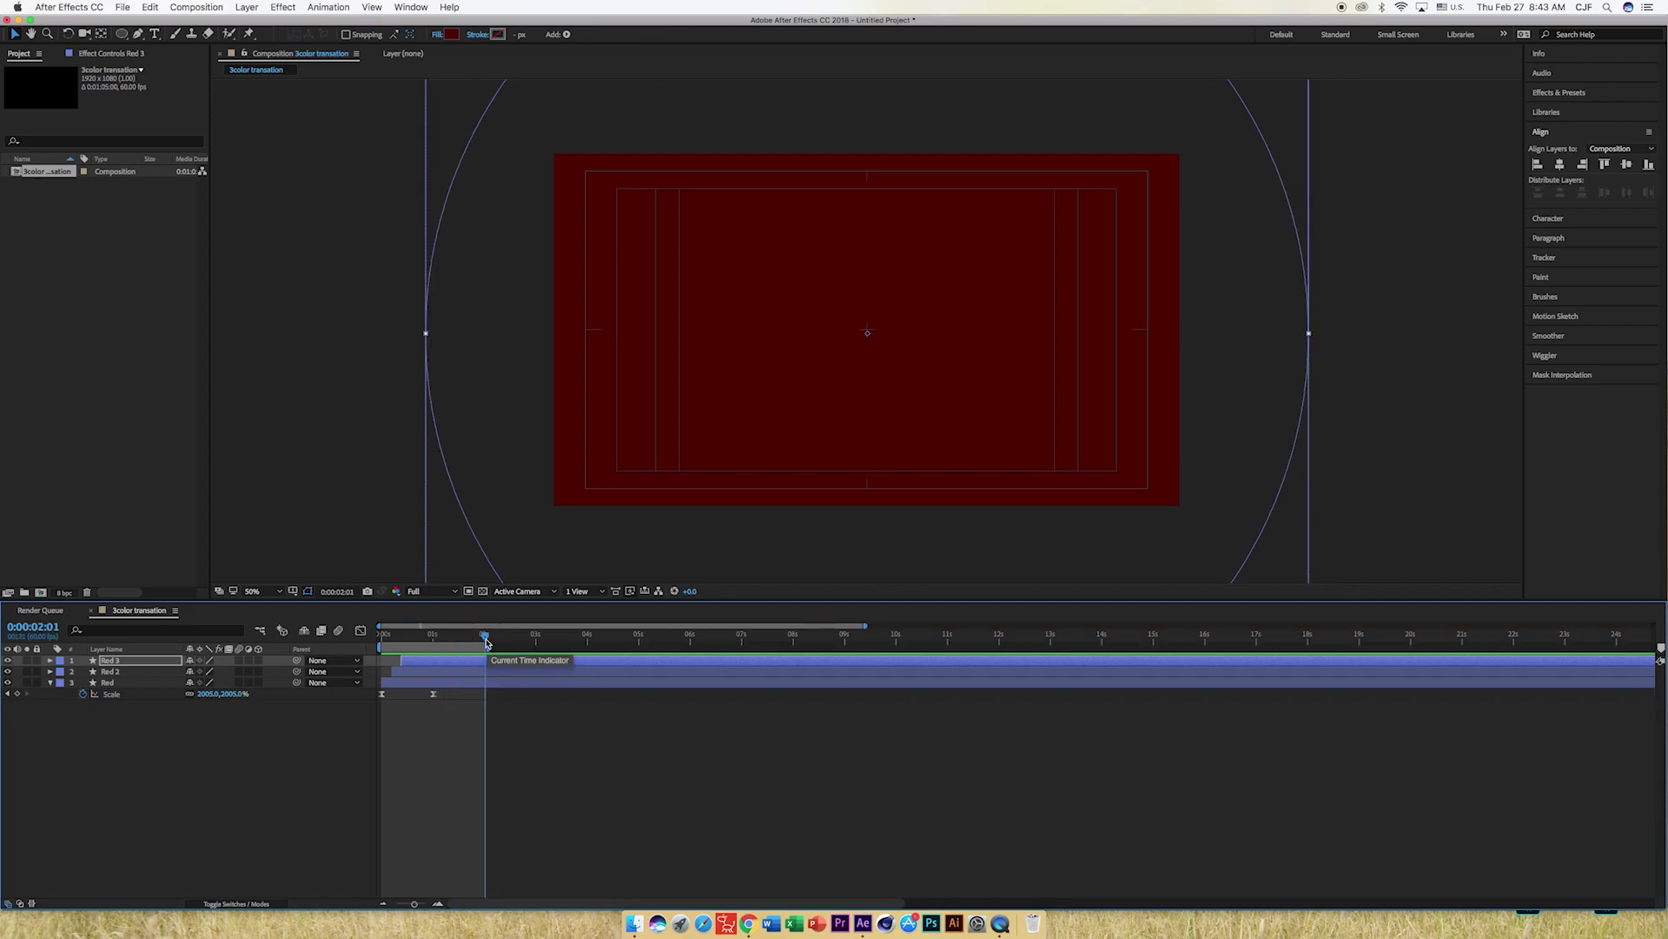
{"action": "key", "text": "space"}
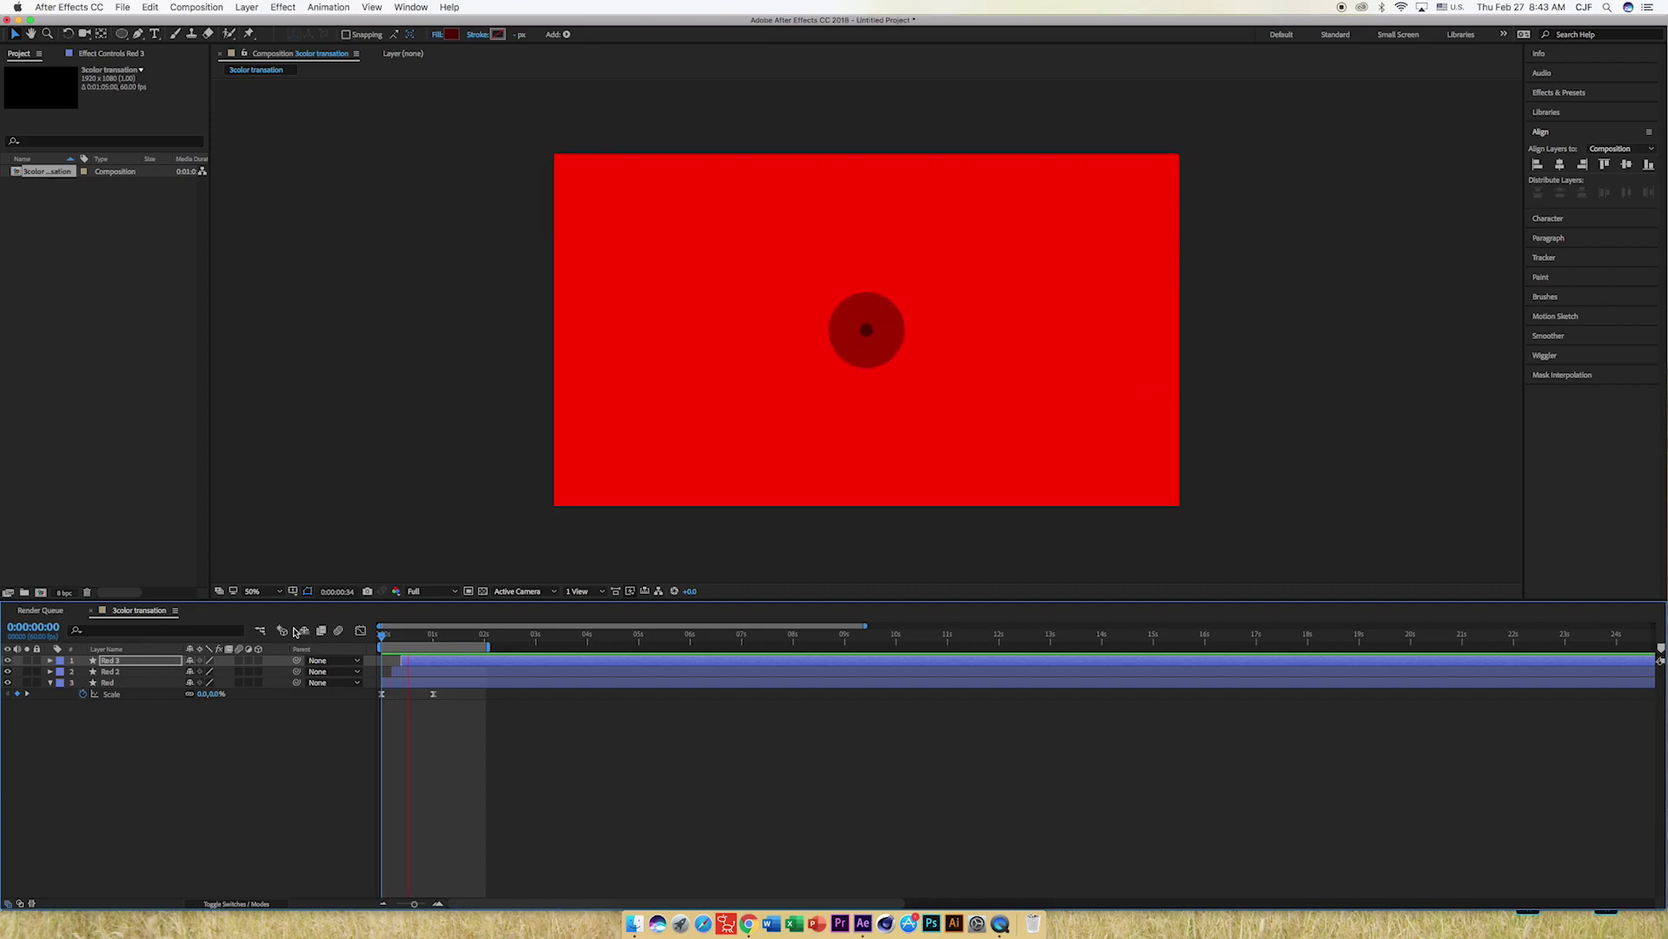
{"action": "left_click", "coordinate": [417, 636]}
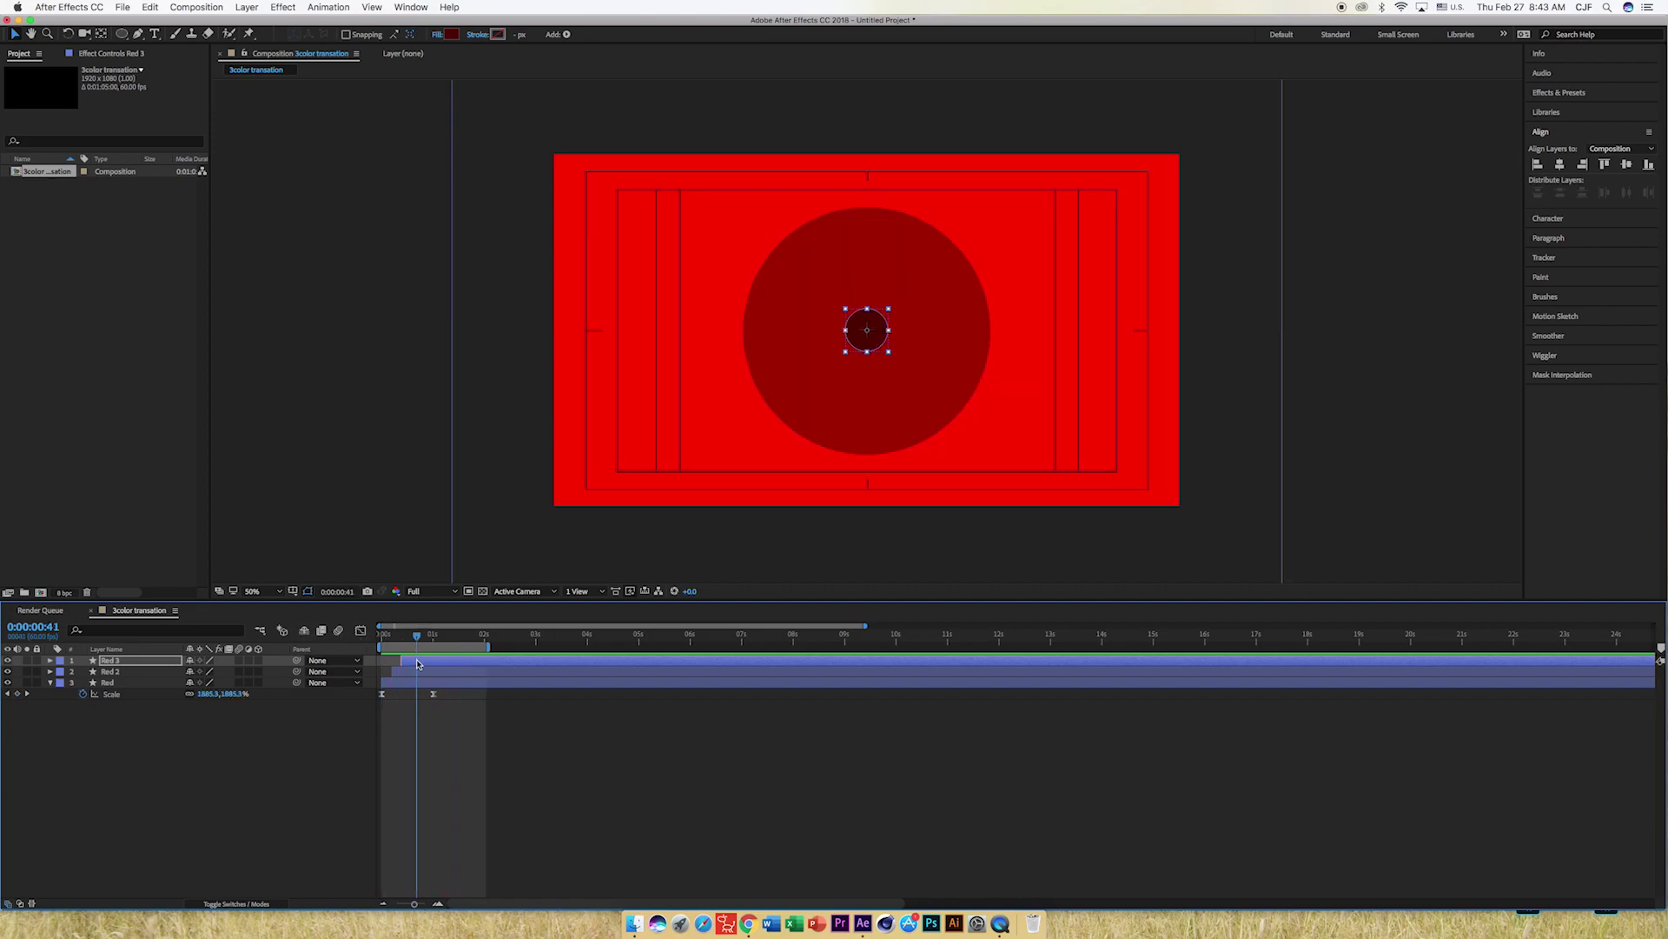
Duplicate Red 3 into a Red 4 layer that starts later still.
{"action": "left_click", "coordinate": [427, 663]}
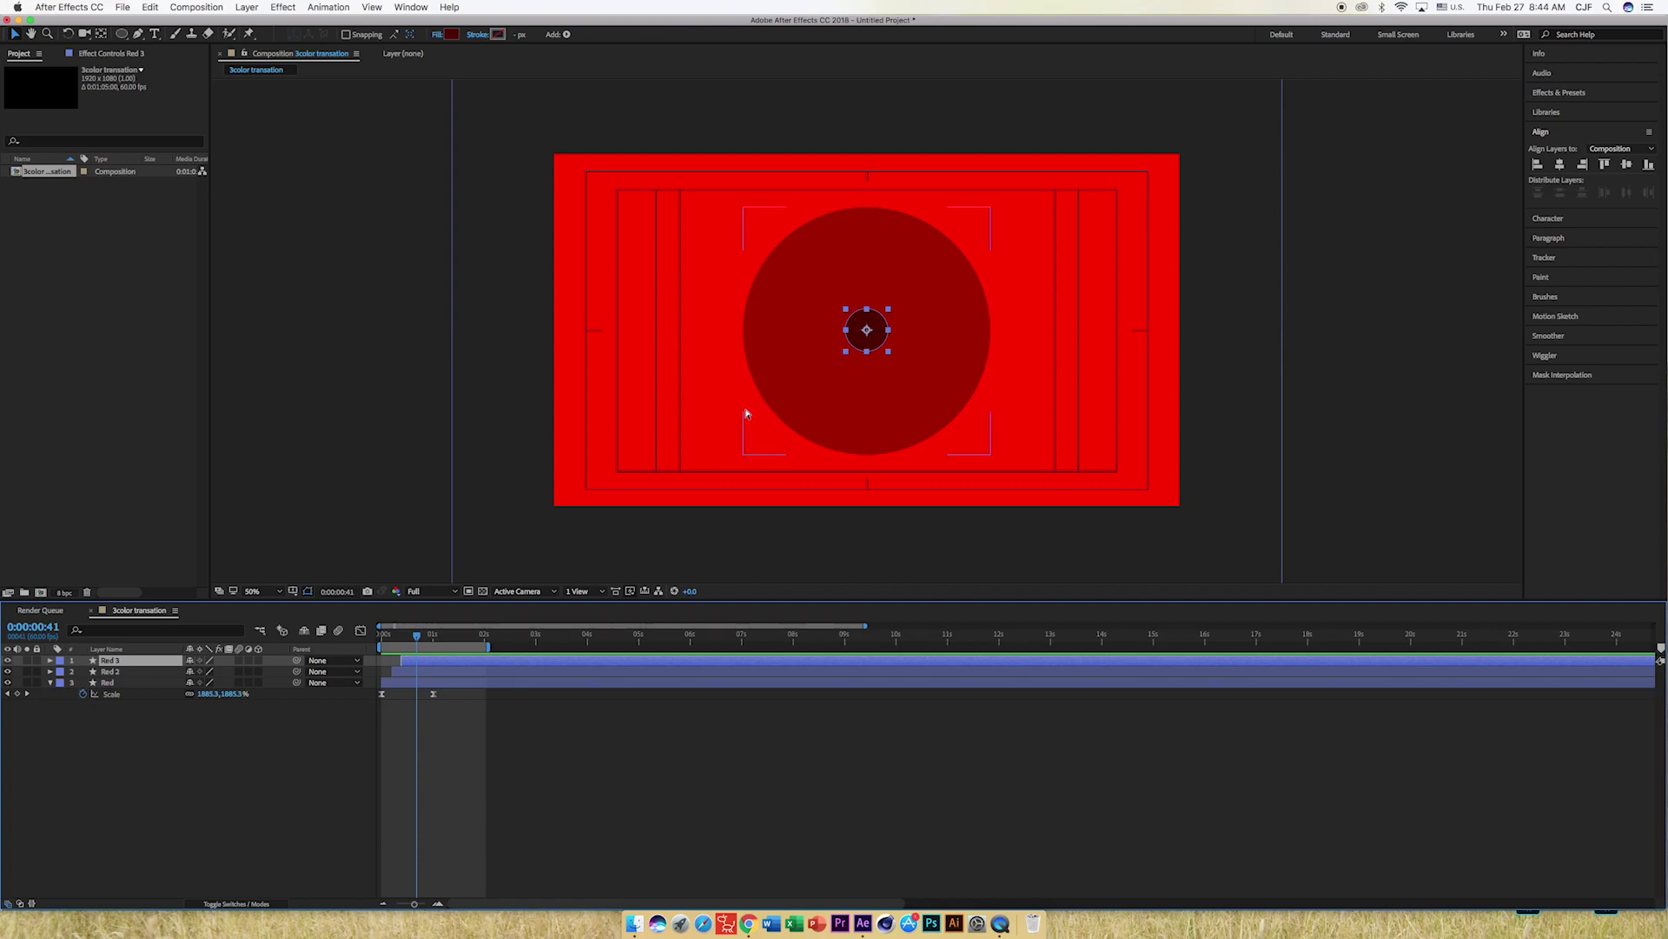
{"action": "key", "text": "super+d"}
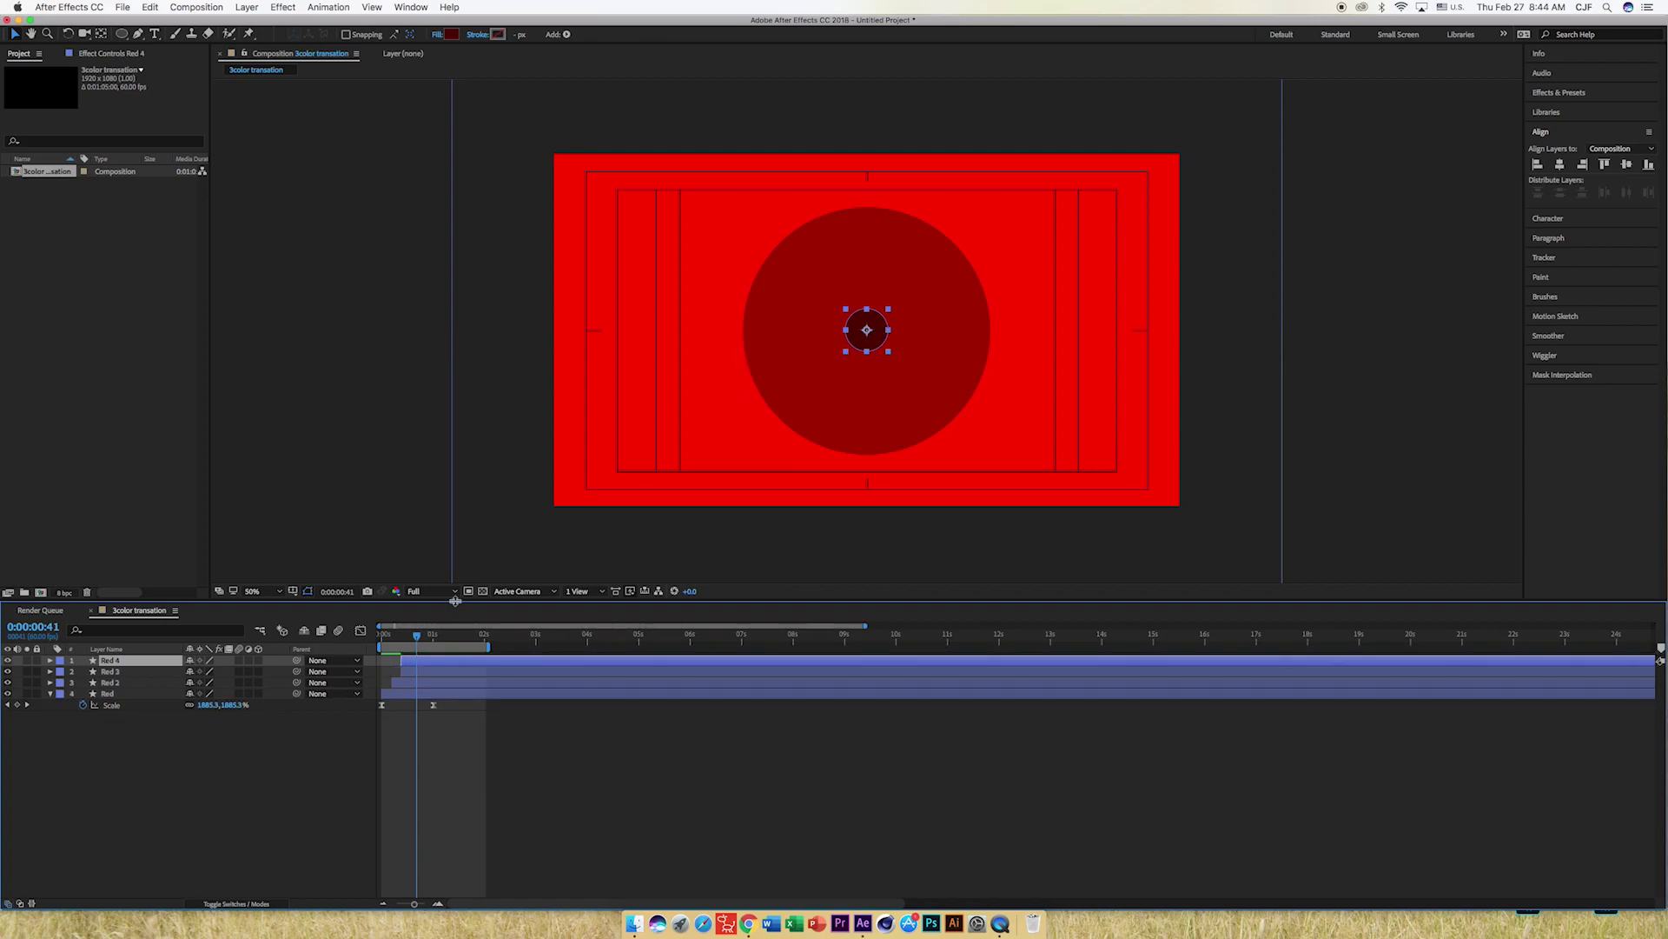
{"action": "left_click_drag", "start_coordinate": [419, 664], "coordinate": [440, 664]}
Nudge Red 4's start, then pre-compose Red, Red 2 and Red 3 into '3col'.
{"action": "left_click_drag", "start_coordinate": [440, 665], "coordinate": [436, 664]}
{"action": "left_click", "coordinate": [51, 695]}
{"action": "left_click_drag", "start_coordinate": [90, 718], "coordinate": [133, 674]}
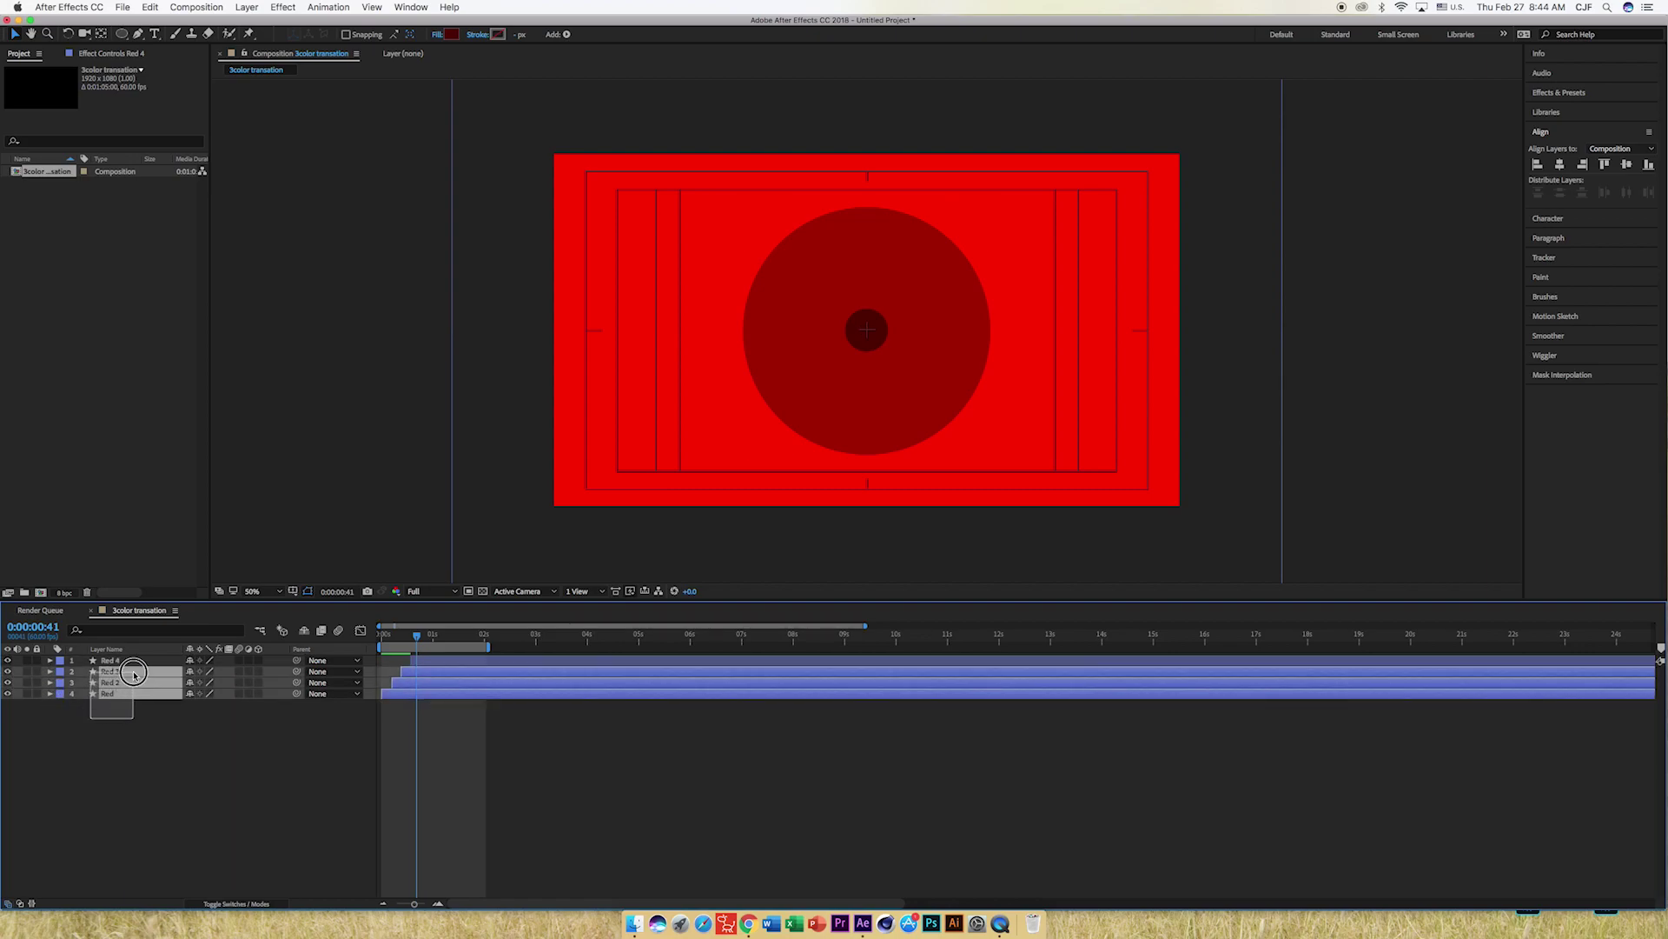
{"action": "right_click", "coordinate": [133, 675]}
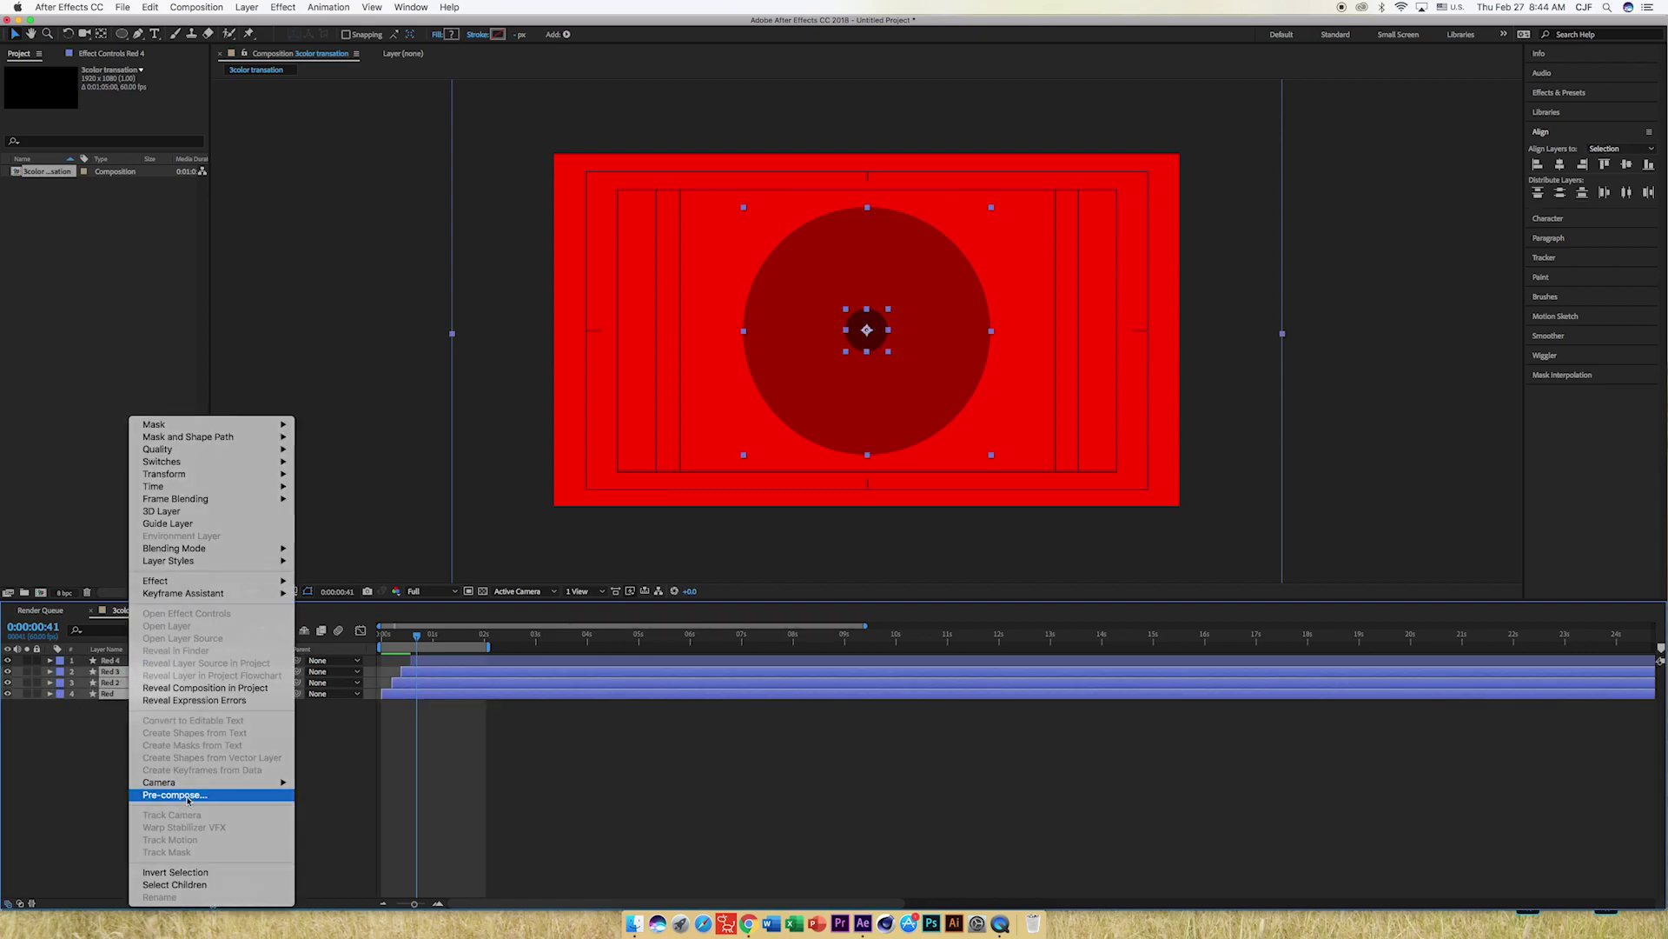
{"action": "left_click", "coordinate": [188, 796]}
{"action": "type", "text": "3col"}
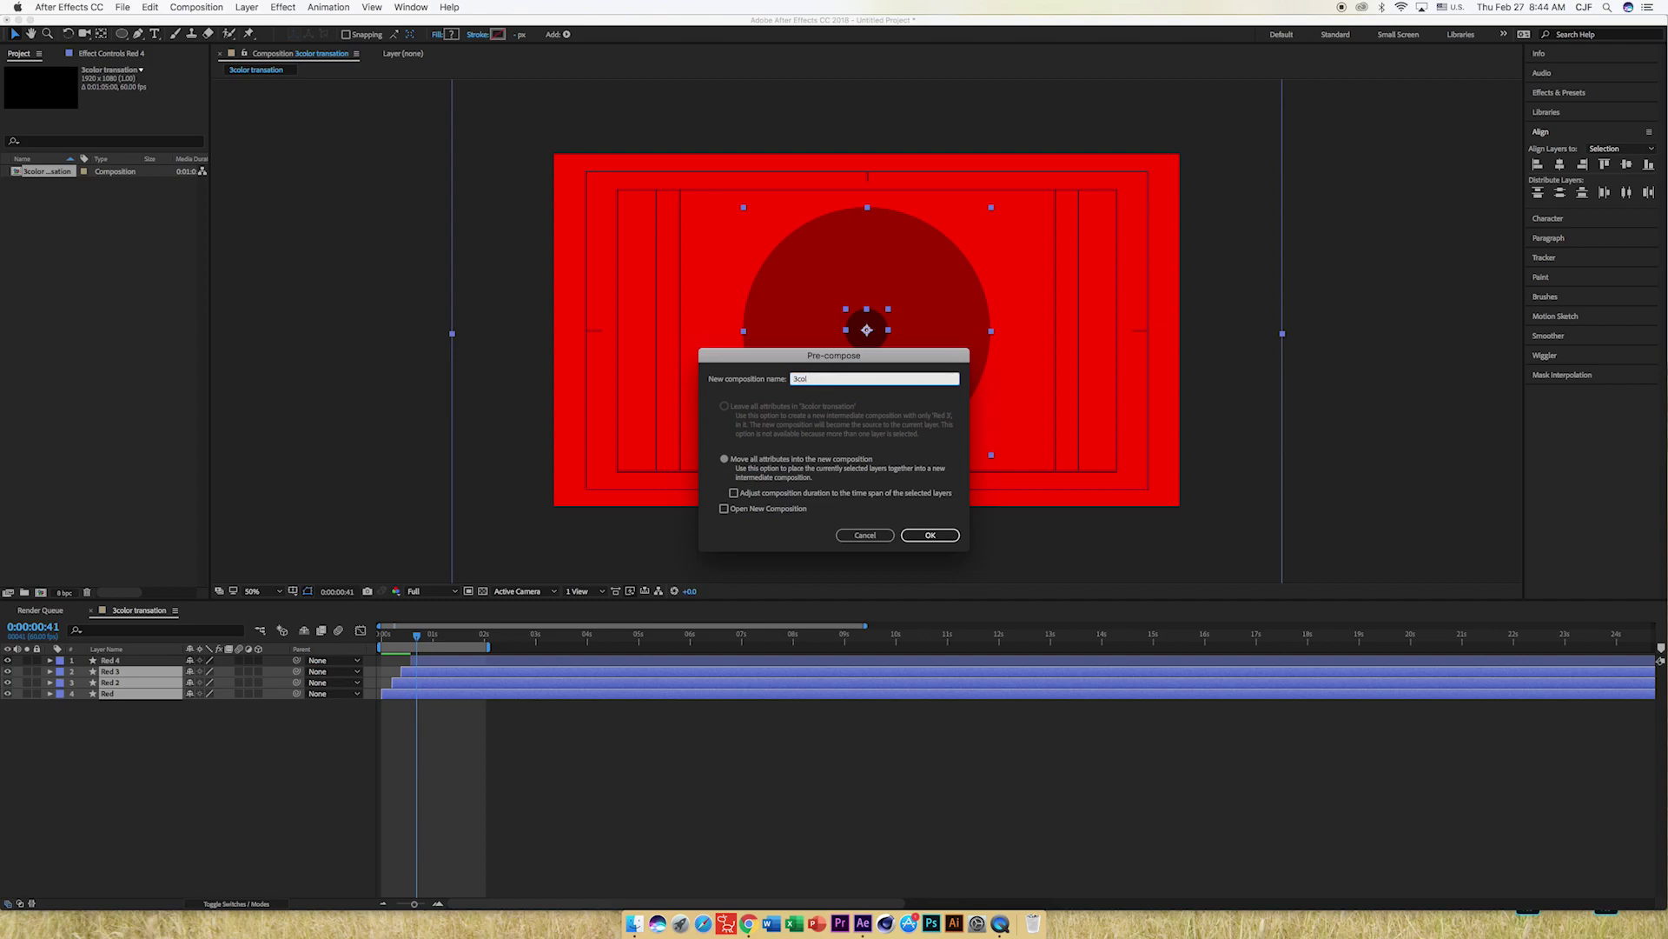
{"action": "left_click", "coordinate": [930, 534]}
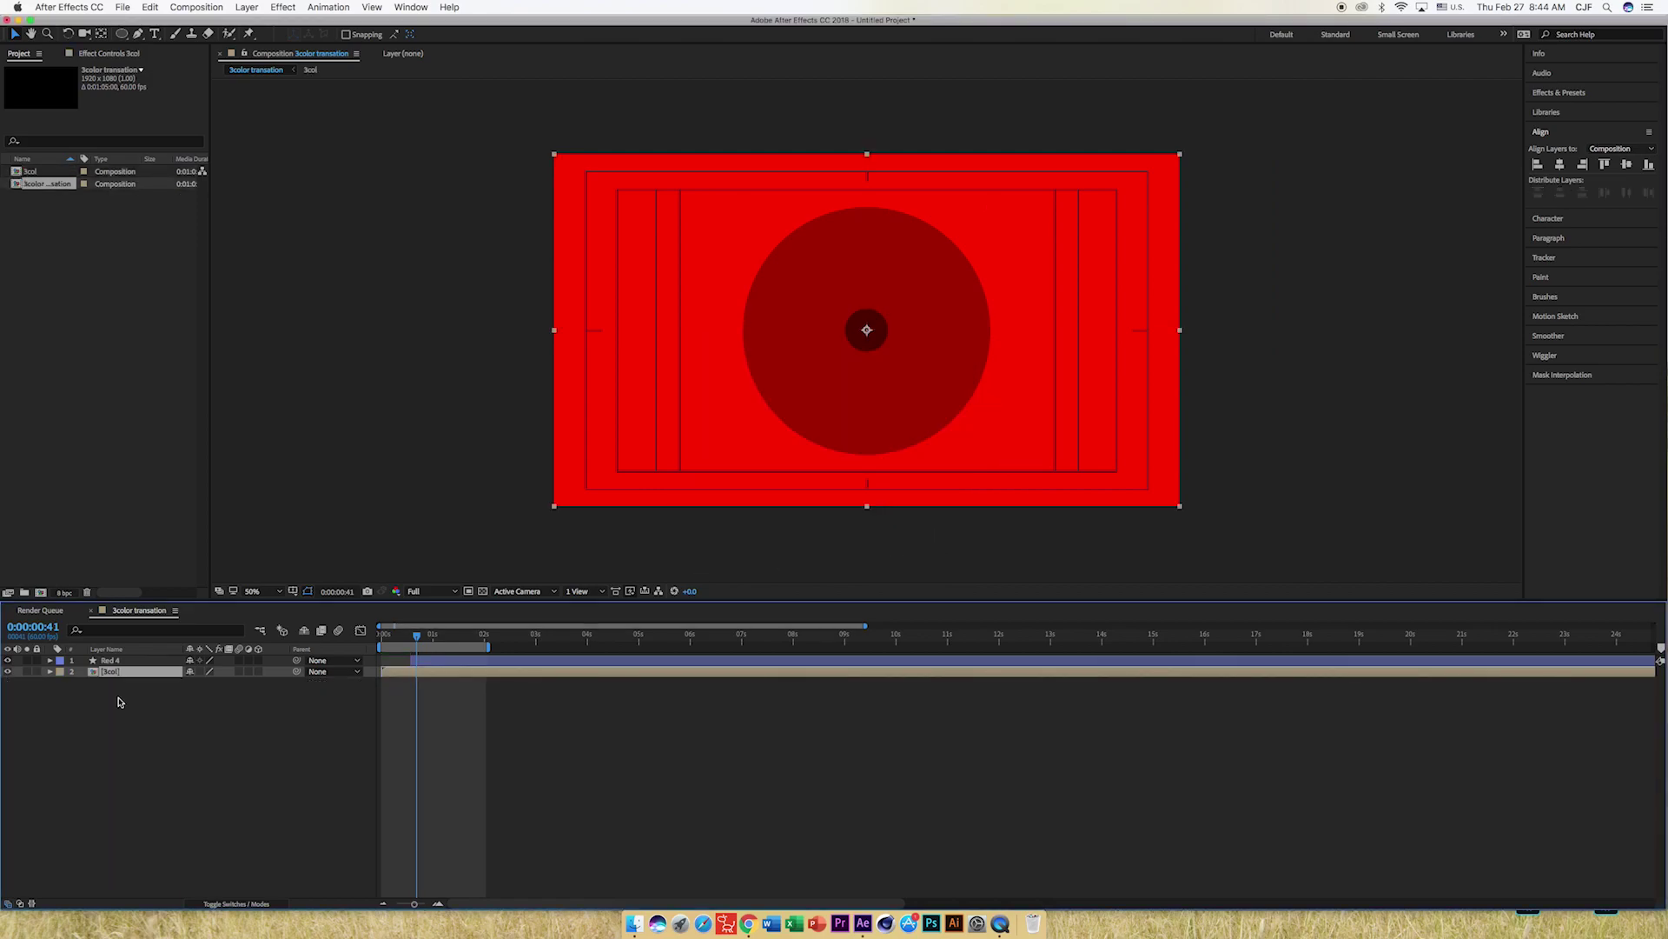
Show the Modes columns and set 3col's track matte to Alpha Inverted Matte 'Red 4'.
{"action": "left_click", "coordinate": [113, 662]}
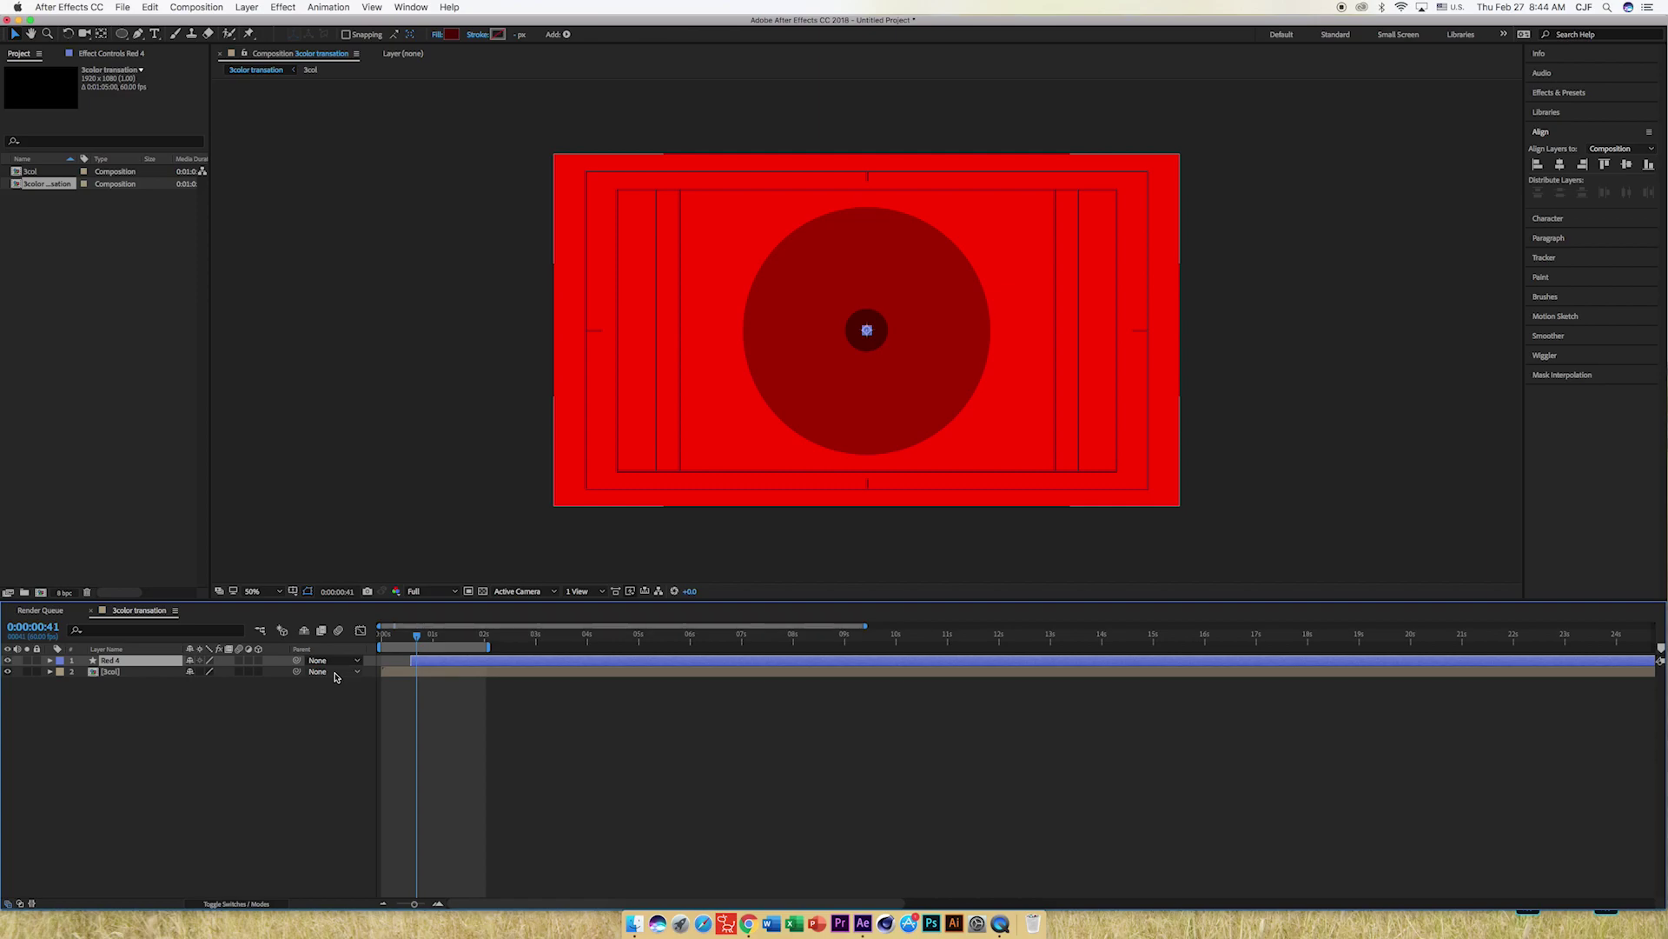
{"action": "left_click", "coordinate": [335, 675]}
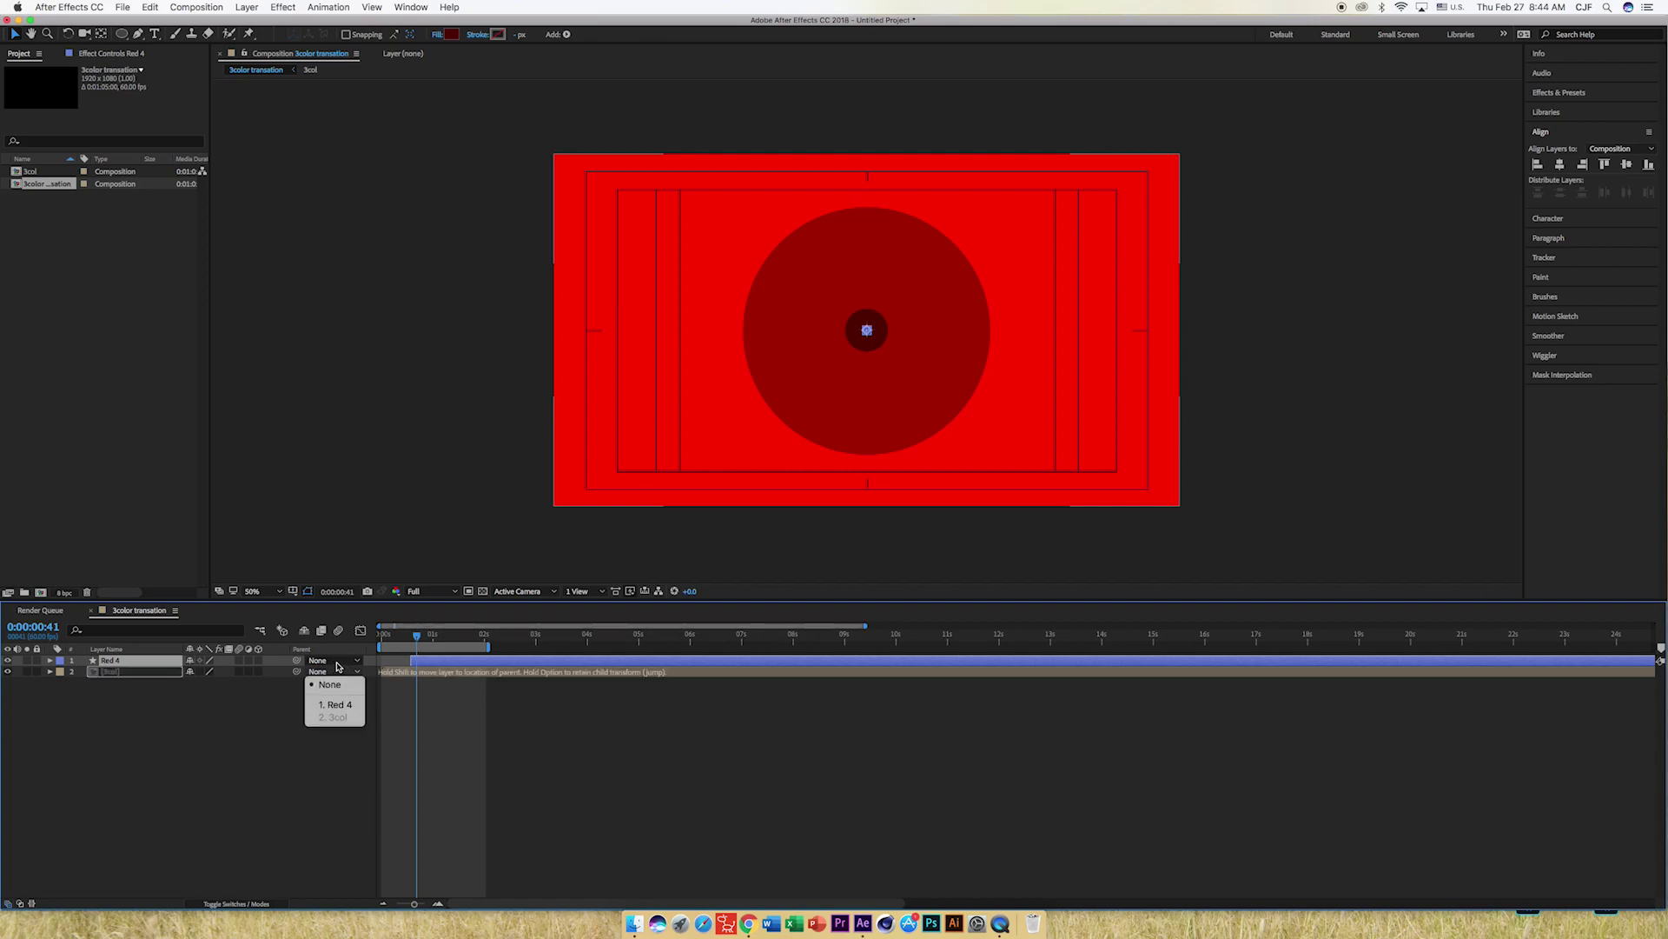
{"action": "left_click", "coordinate": [329, 684]}
{"action": "right_click", "coordinate": [283, 652]}
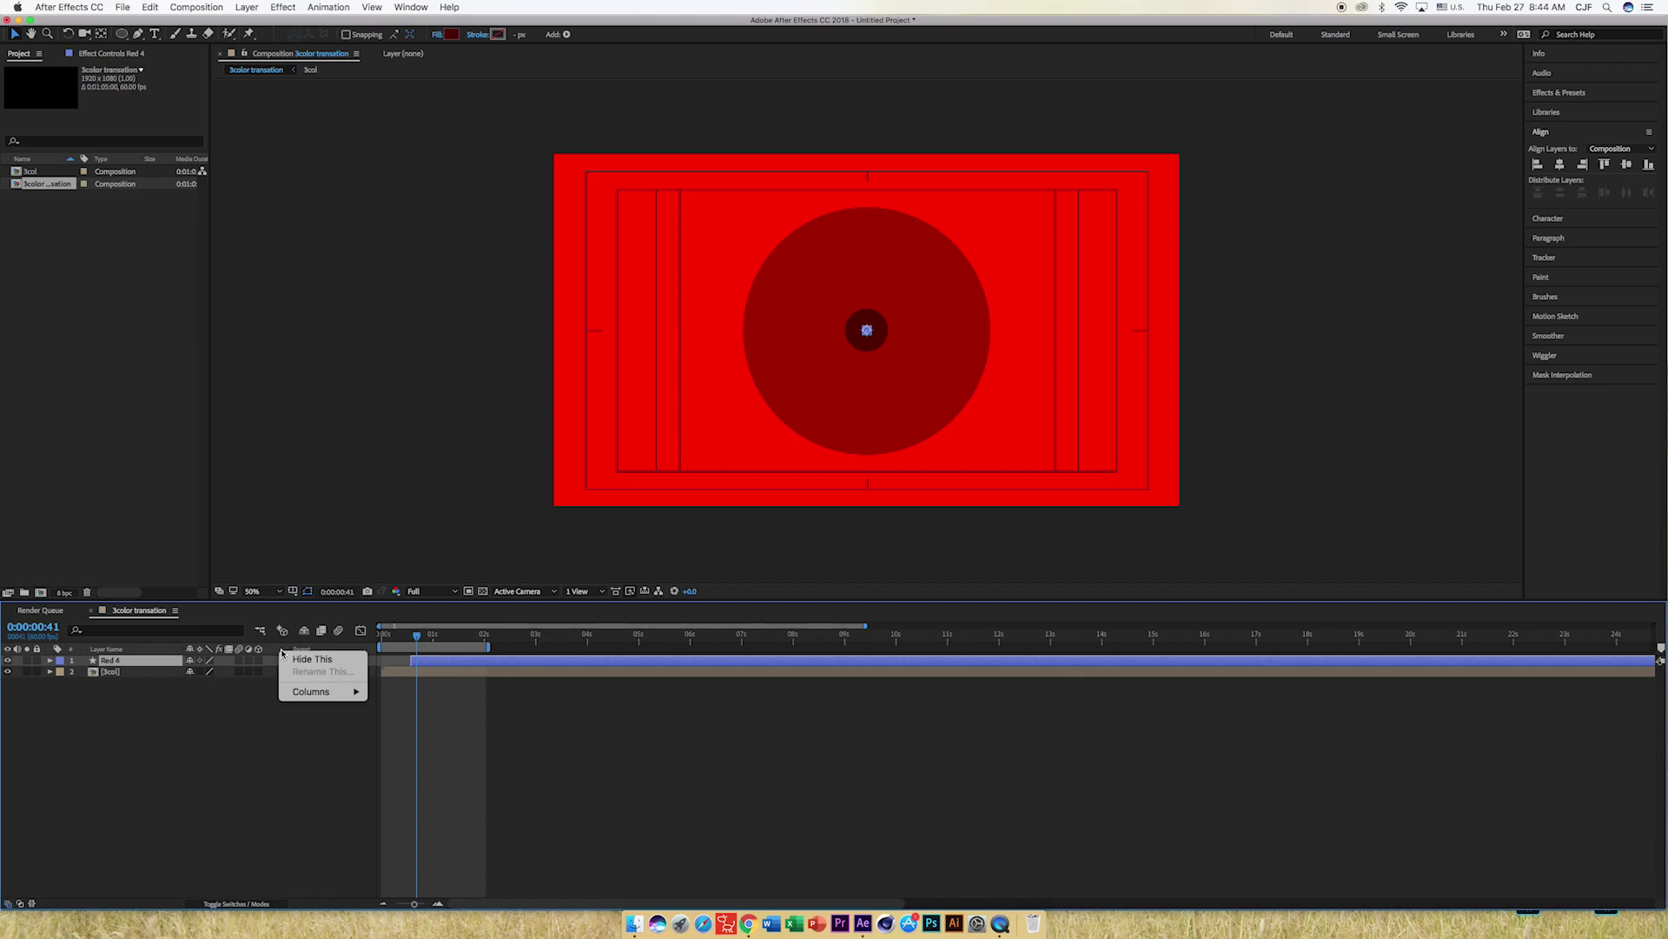
{"action": "mouse_move", "coordinate": [317, 695]}
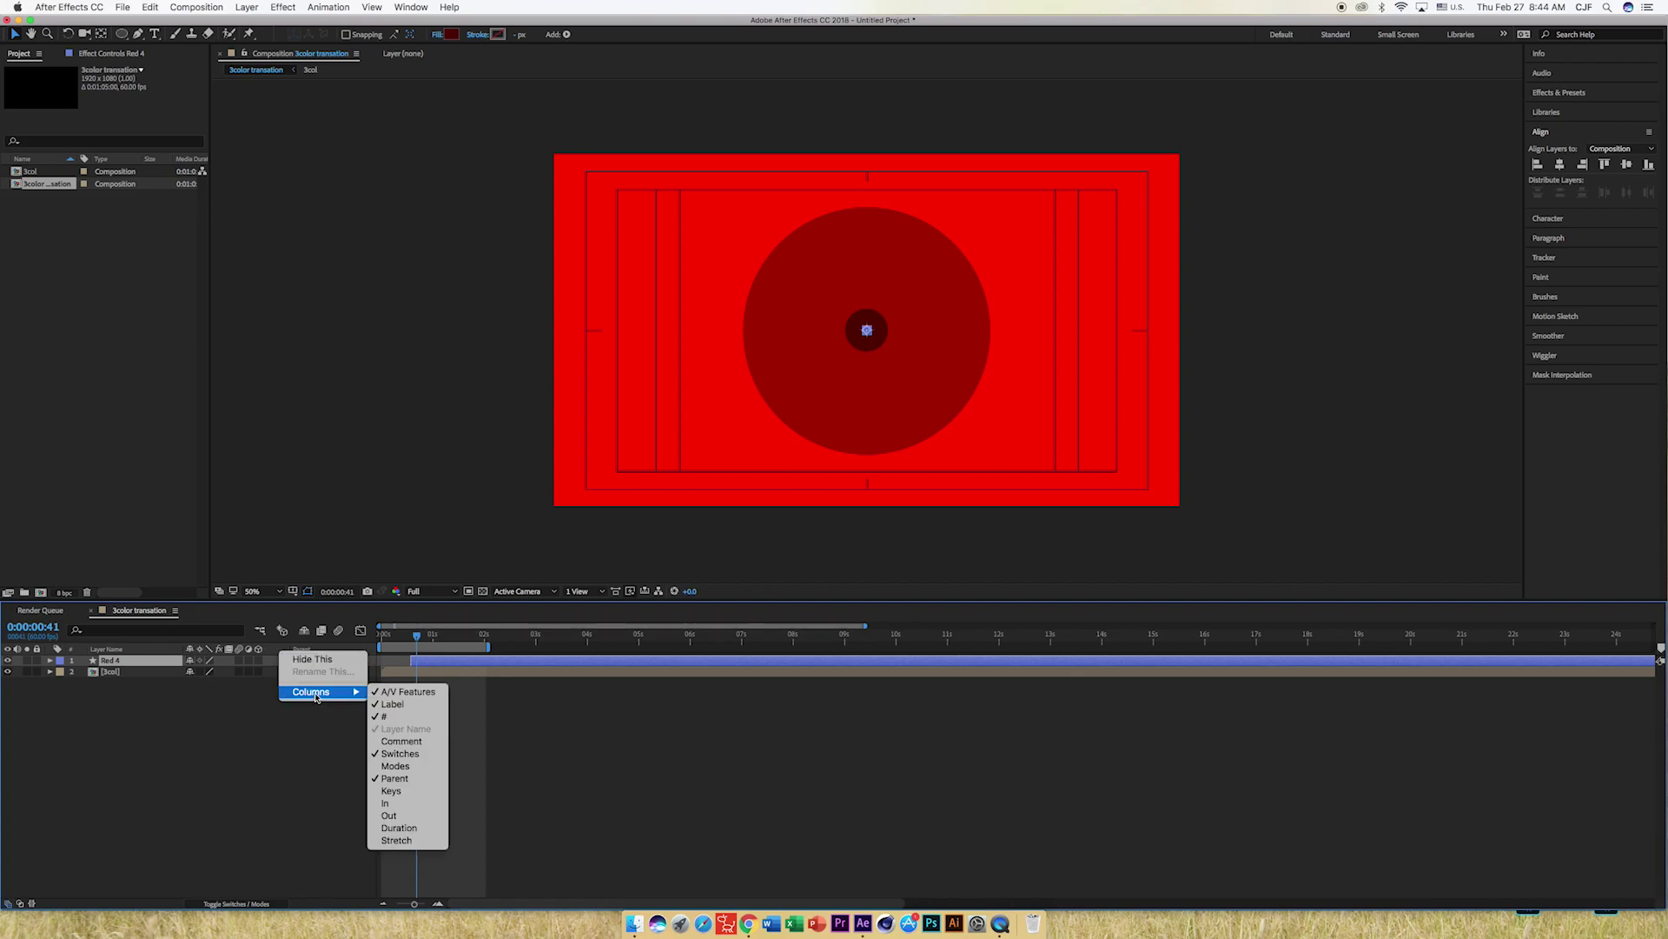
{"action": "left_click", "coordinate": [399, 766]}
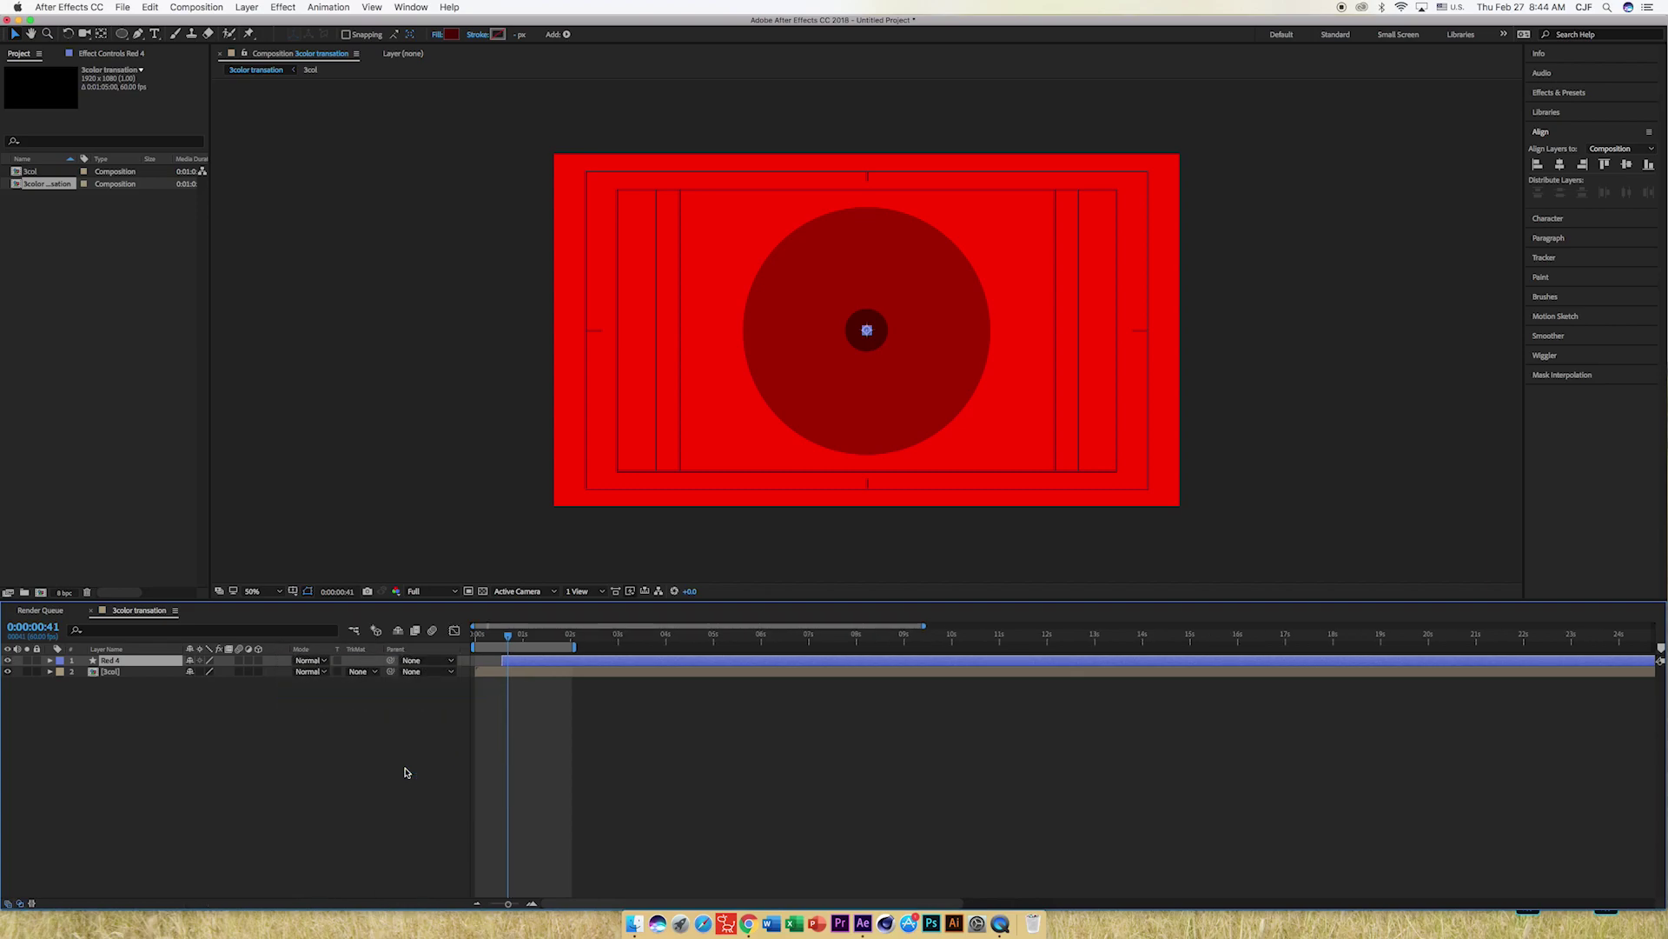
{"action": "left_click", "coordinate": [376, 673]}
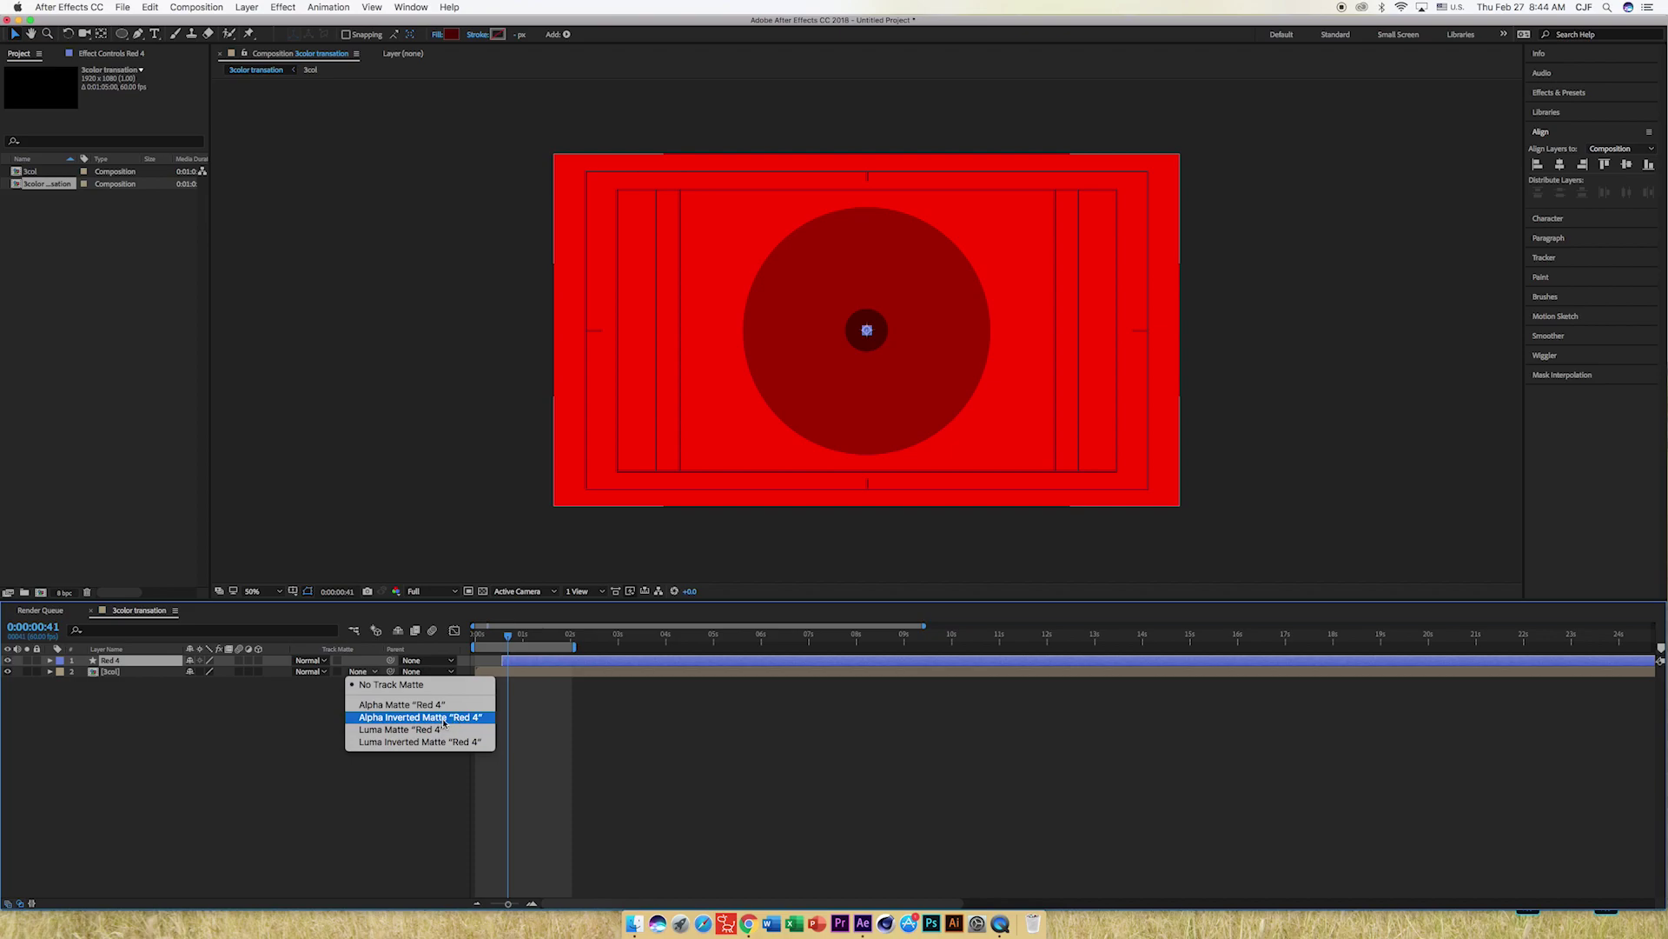
{"action": "left_click", "coordinate": [479, 718]}
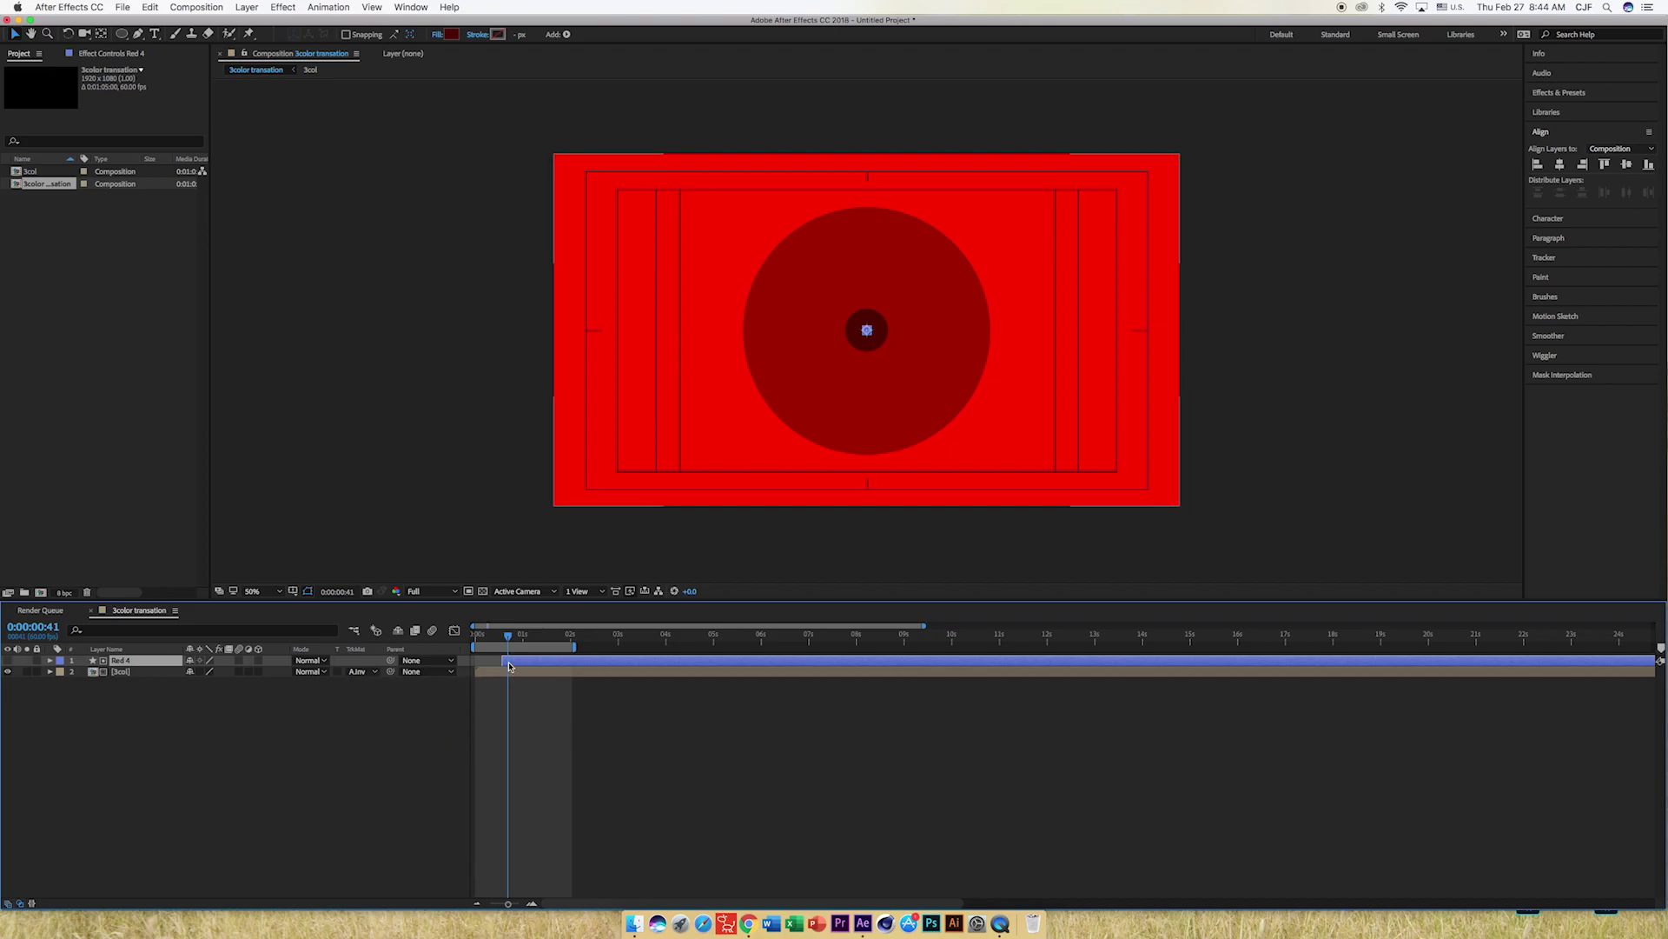
{"action": "left_click_drag", "start_coordinate": [509, 636], "coordinate": [531, 639]}
Play the matted transition from the start and scrub it to about 0:00:01:46.
{"action": "key", "text": "Home"}
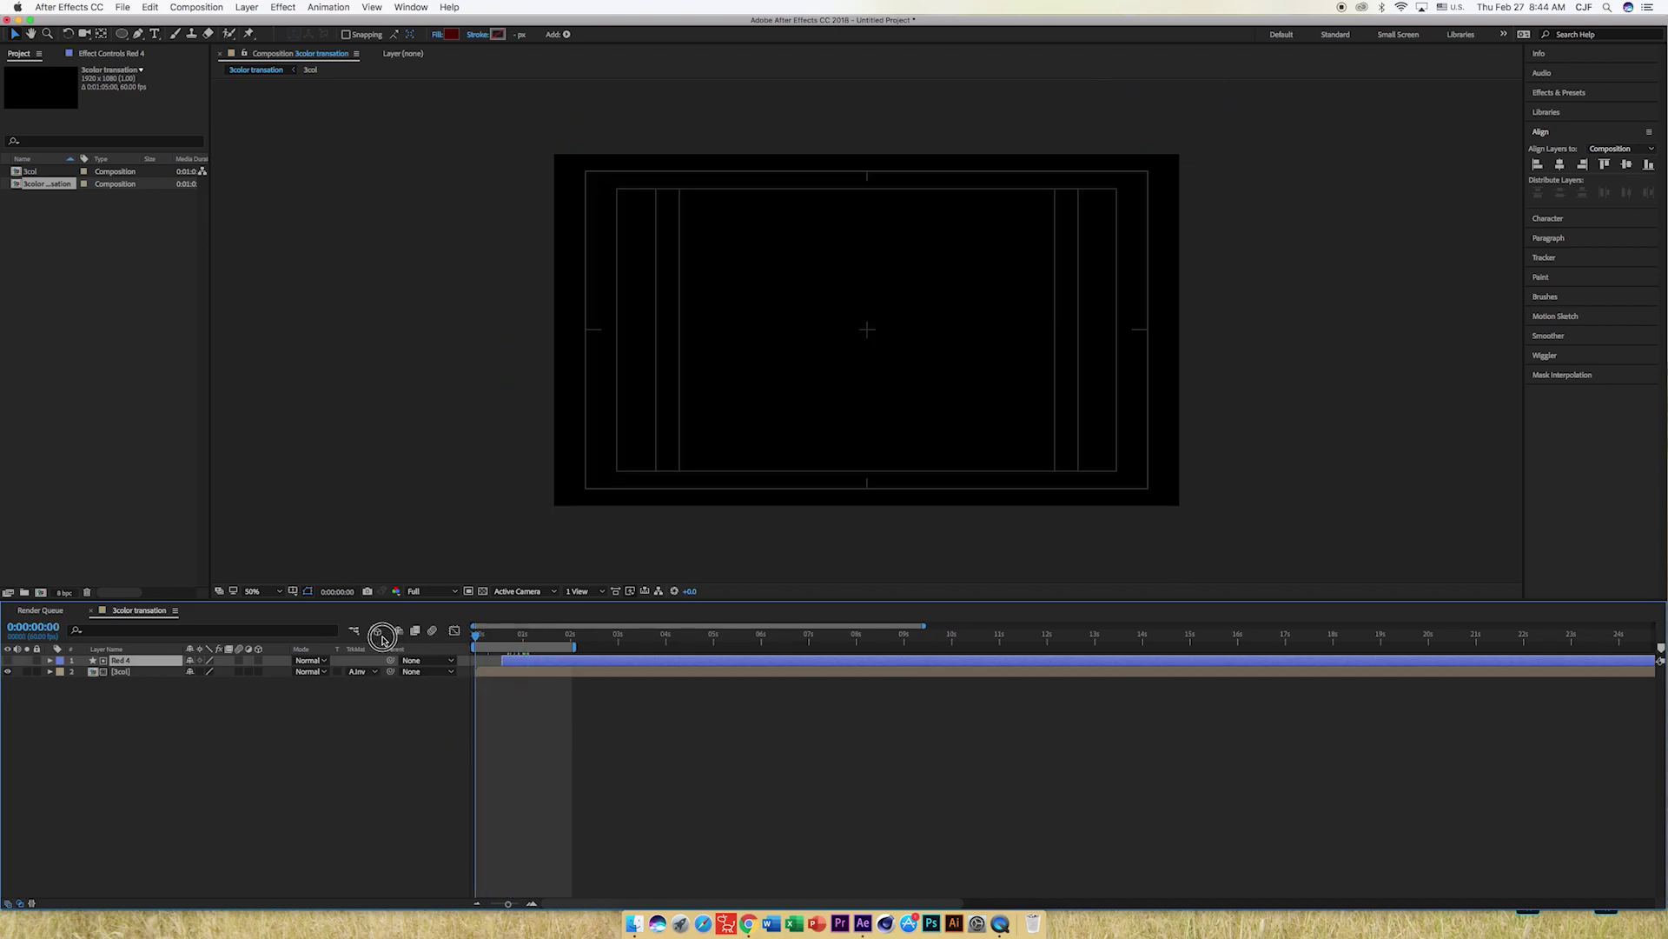
{"action": "key", "text": "space"}
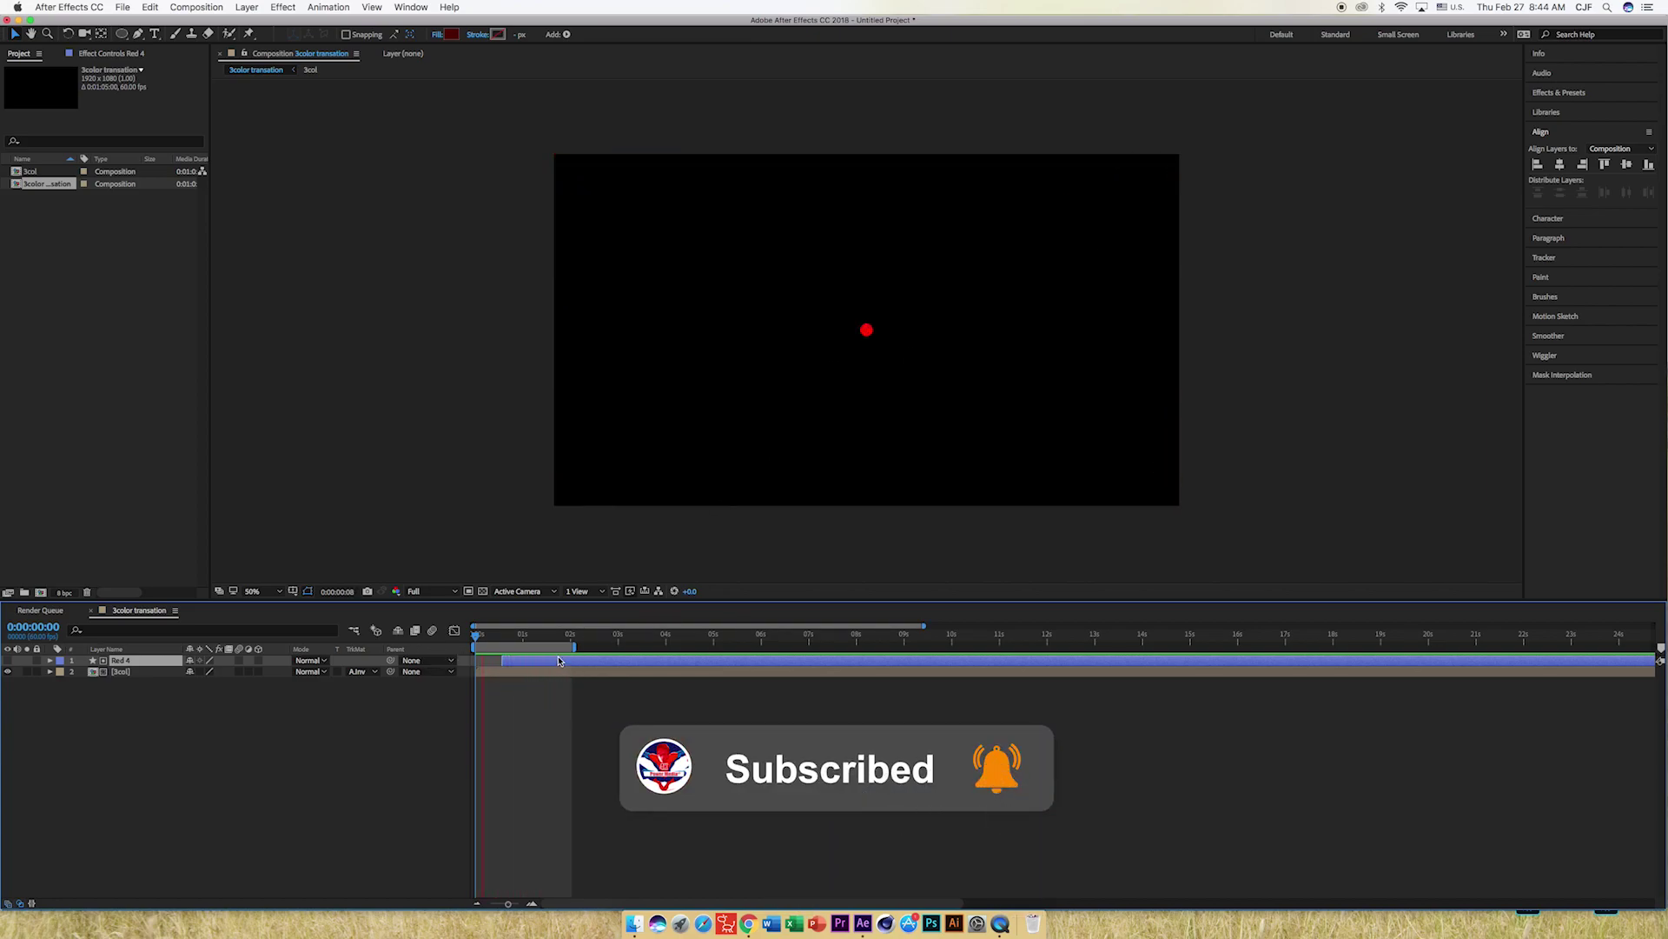
{"action": "left_click", "coordinate": [505, 641]}
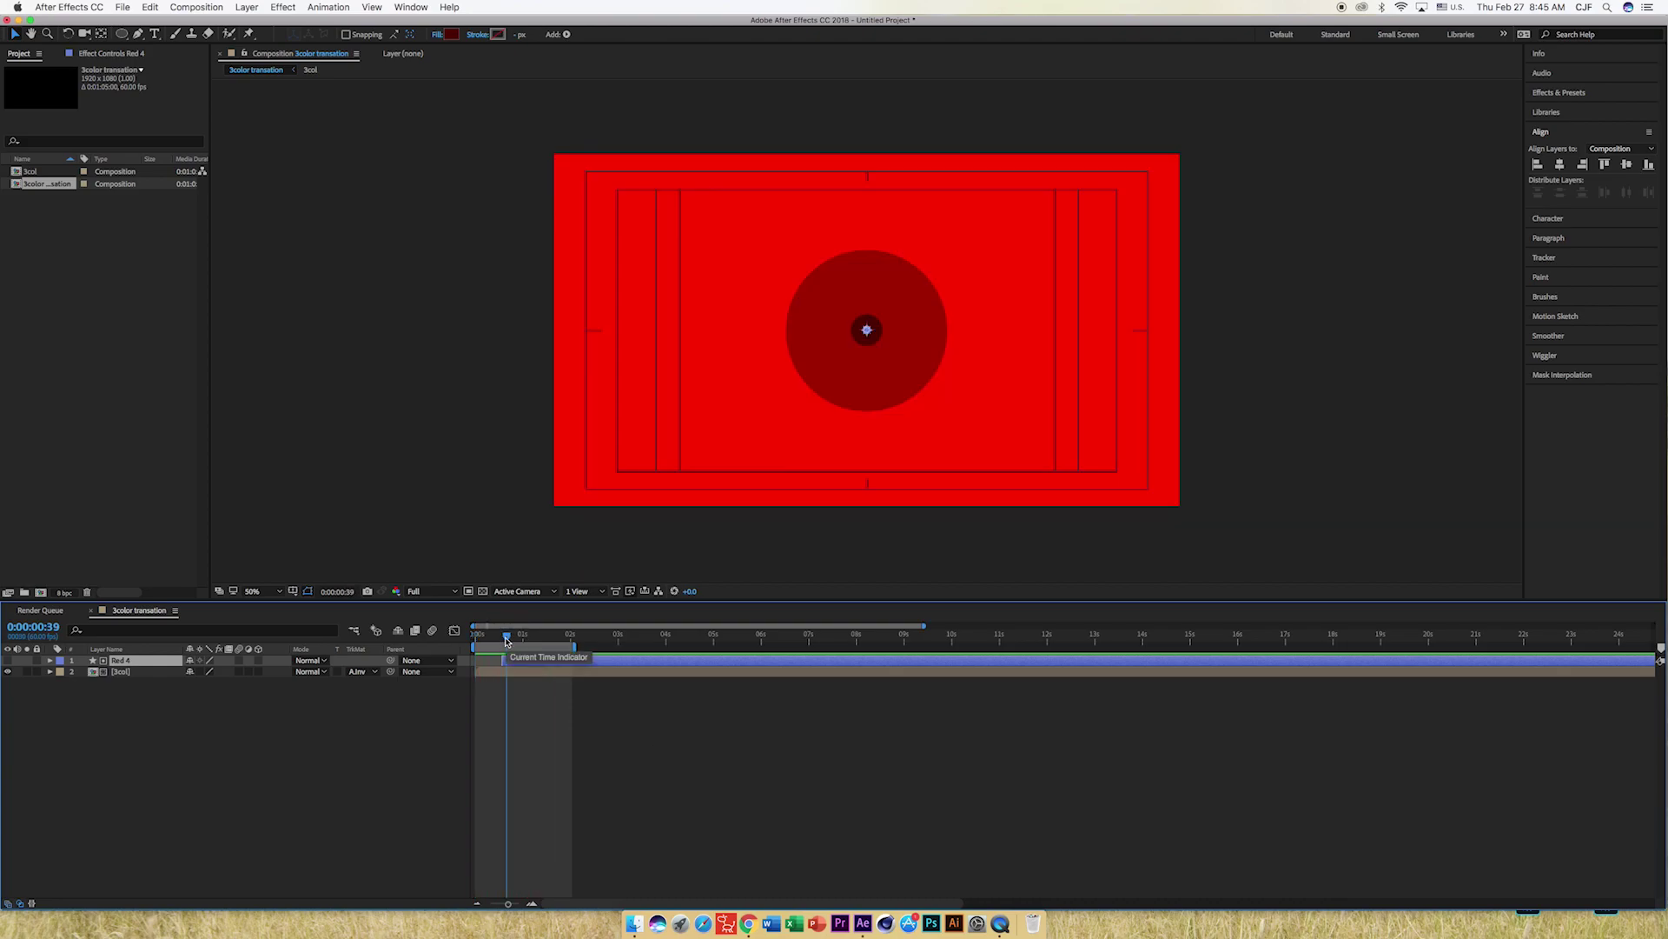
{"action": "left_click_drag", "start_coordinate": [506, 641], "coordinate": [573, 639]}
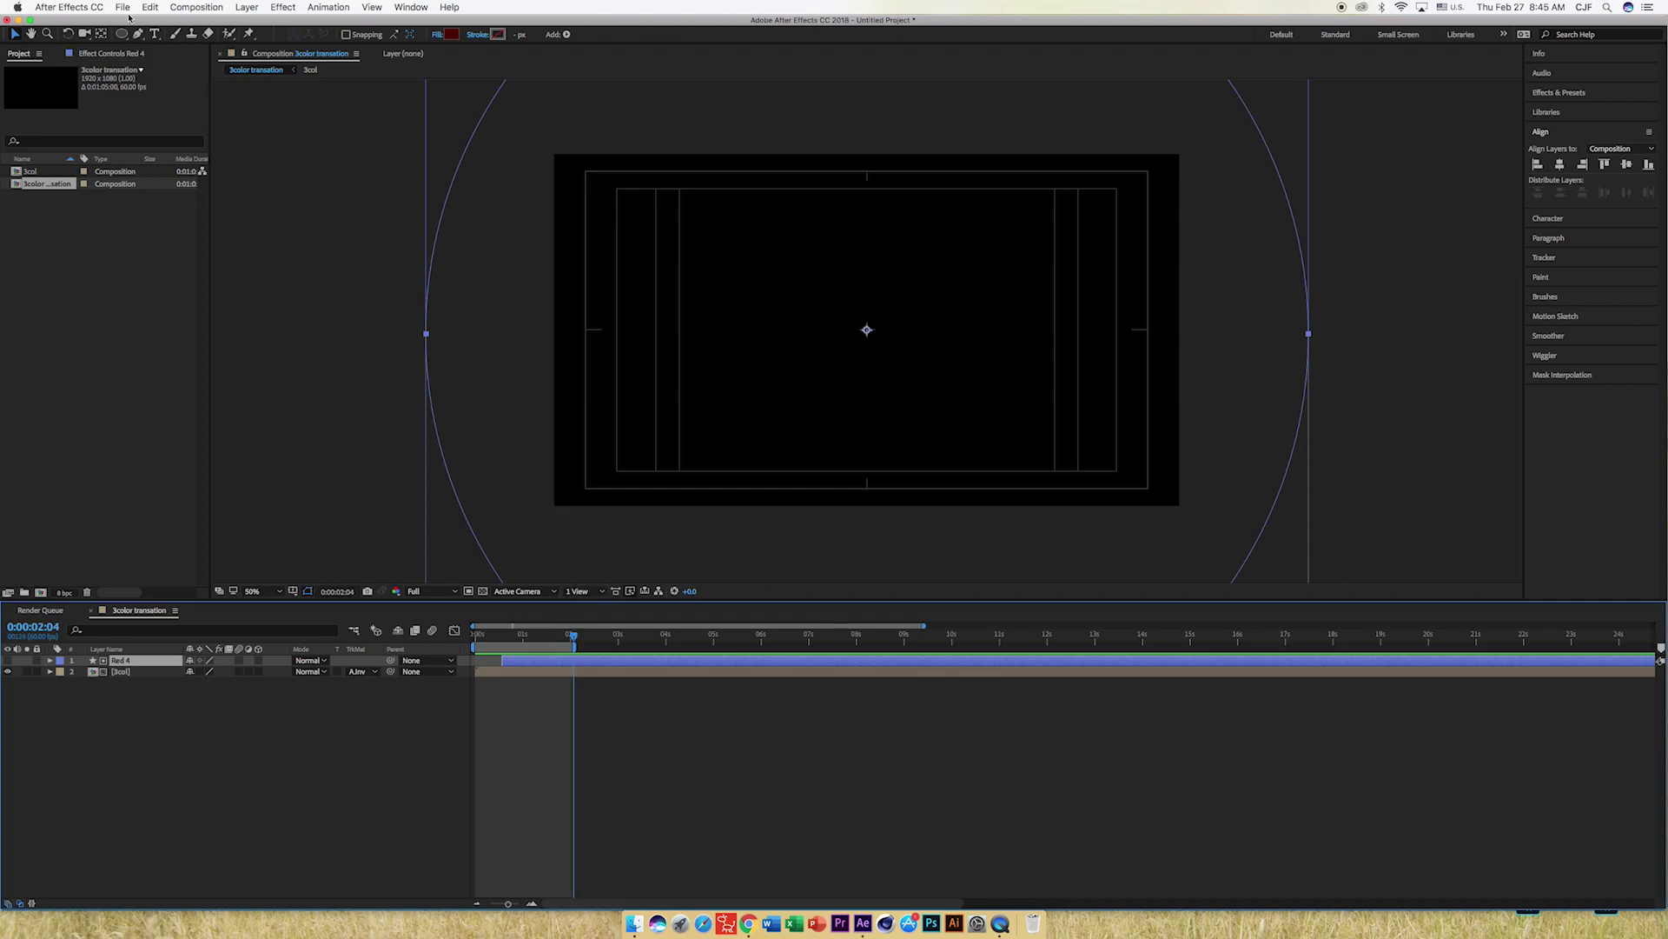
Create a new composition, Comp 1, with its default settings.
{"action": "left_click", "coordinate": [189, 8]}
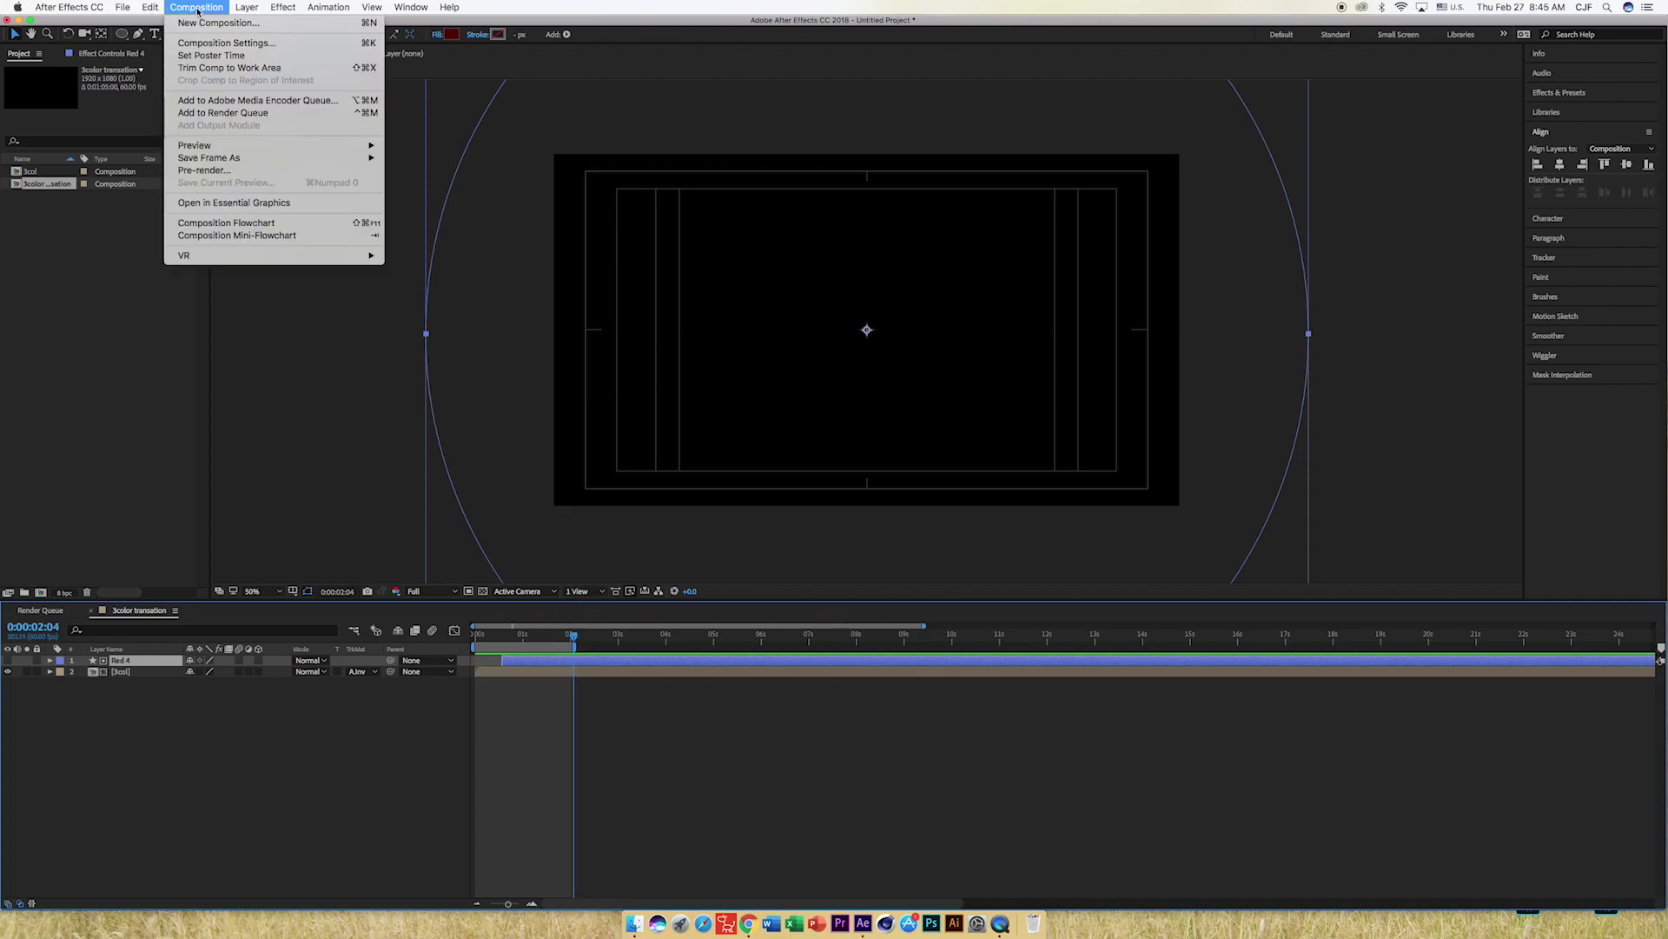
{"action": "left_click", "coordinate": [217, 28]}
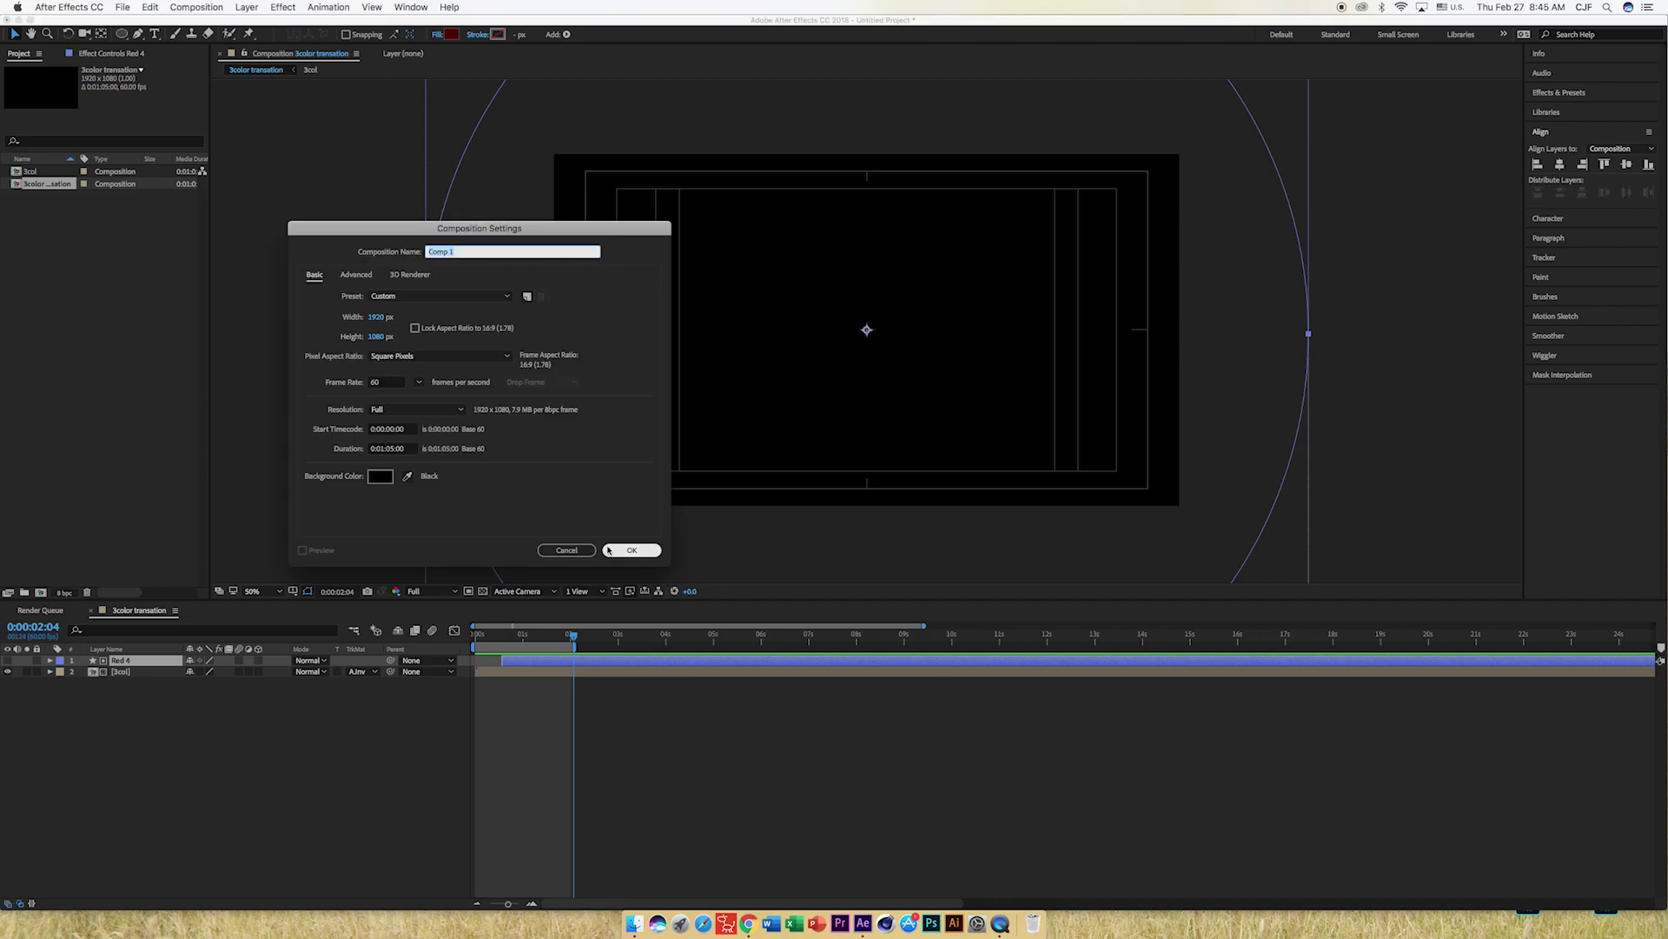
{"action": "left_click", "coordinate": [623, 552]}
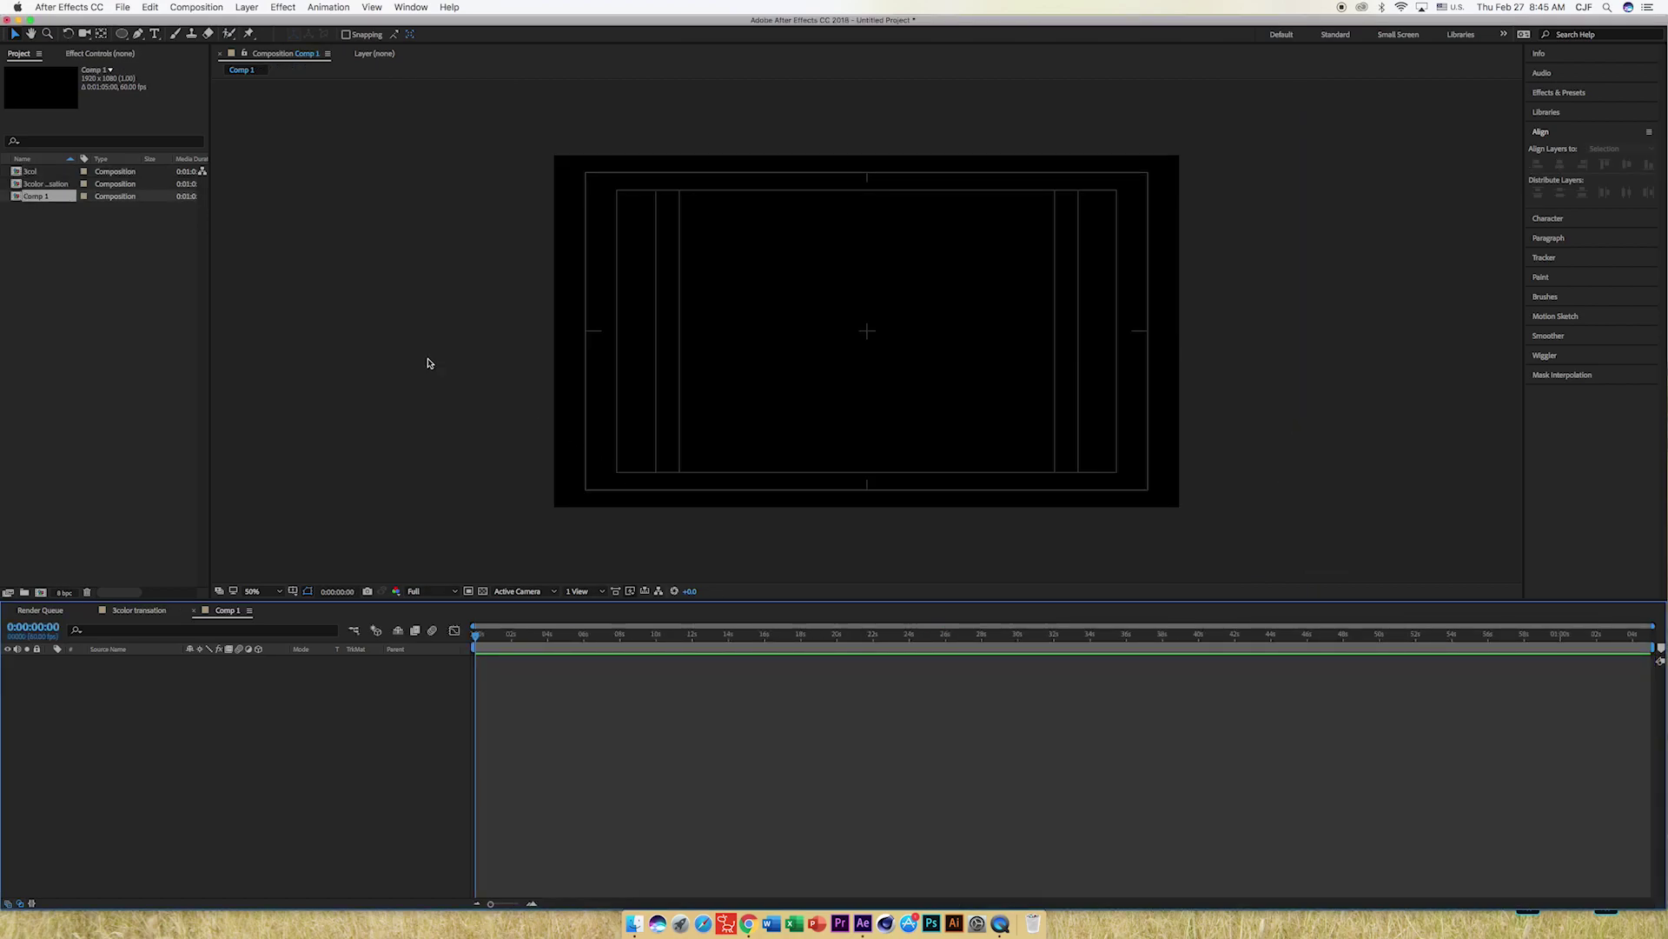
Add a full-frame Pale Magenta Solid 1 layer to Comp 1.
{"action": "left_click", "coordinate": [244, 10]}
{"action": "mouse_move", "coordinate": [261, 25]}
{"action": "left_click", "coordinate": [435, 39]}
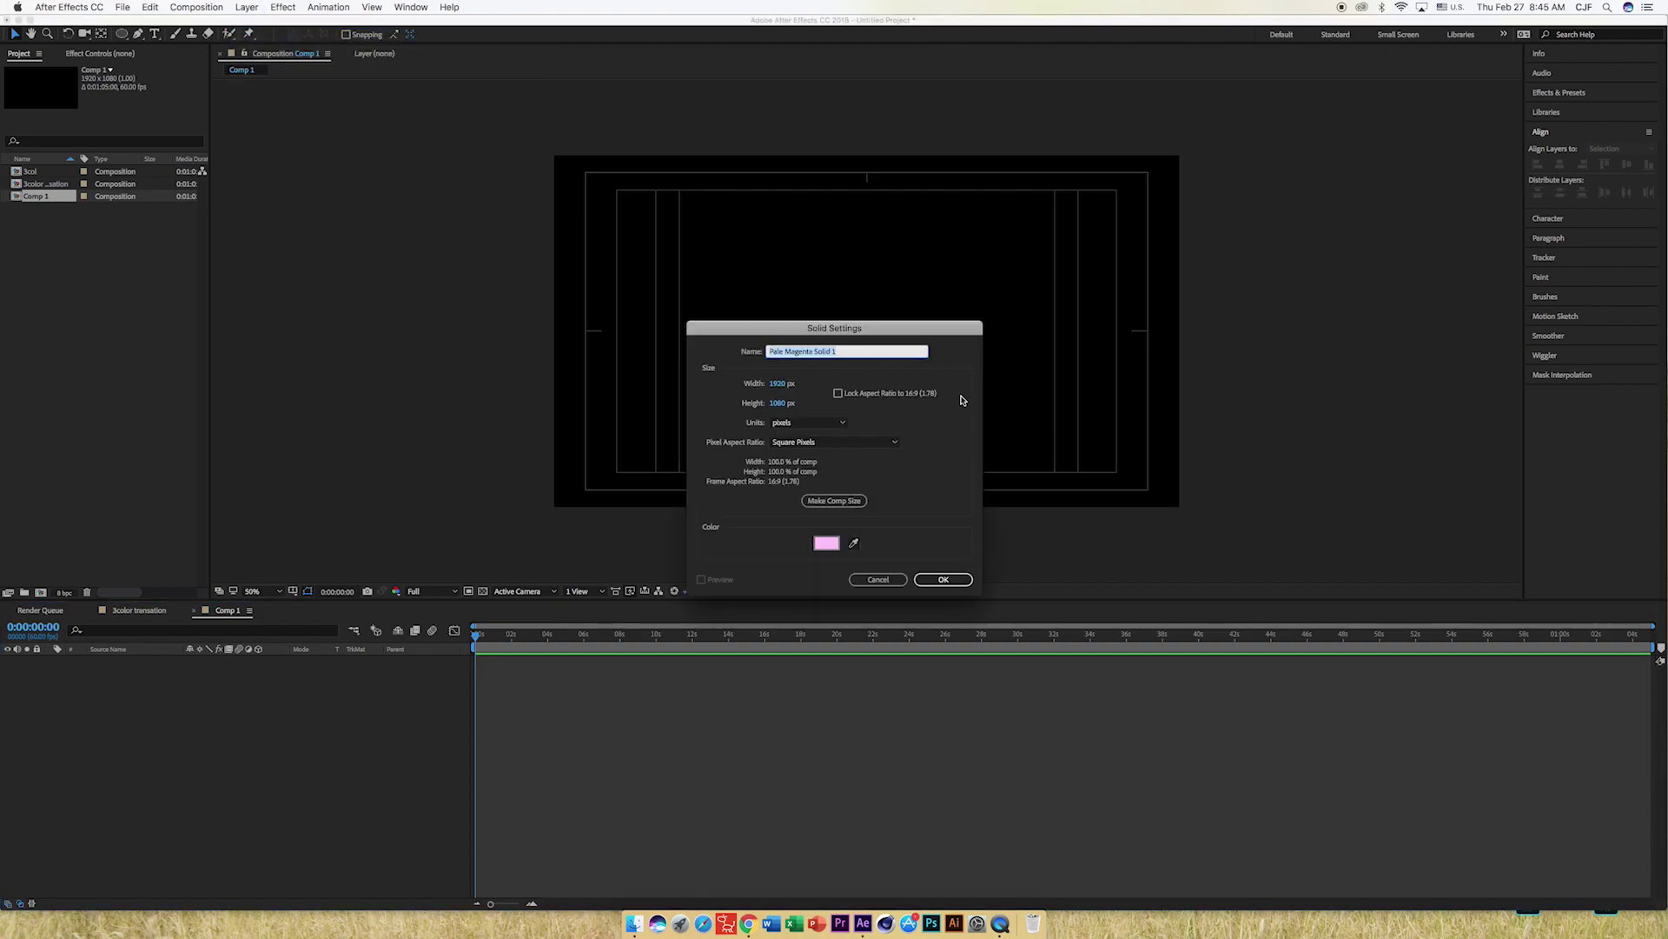
{"action": "left_click", "coordinate": [943, 580]}
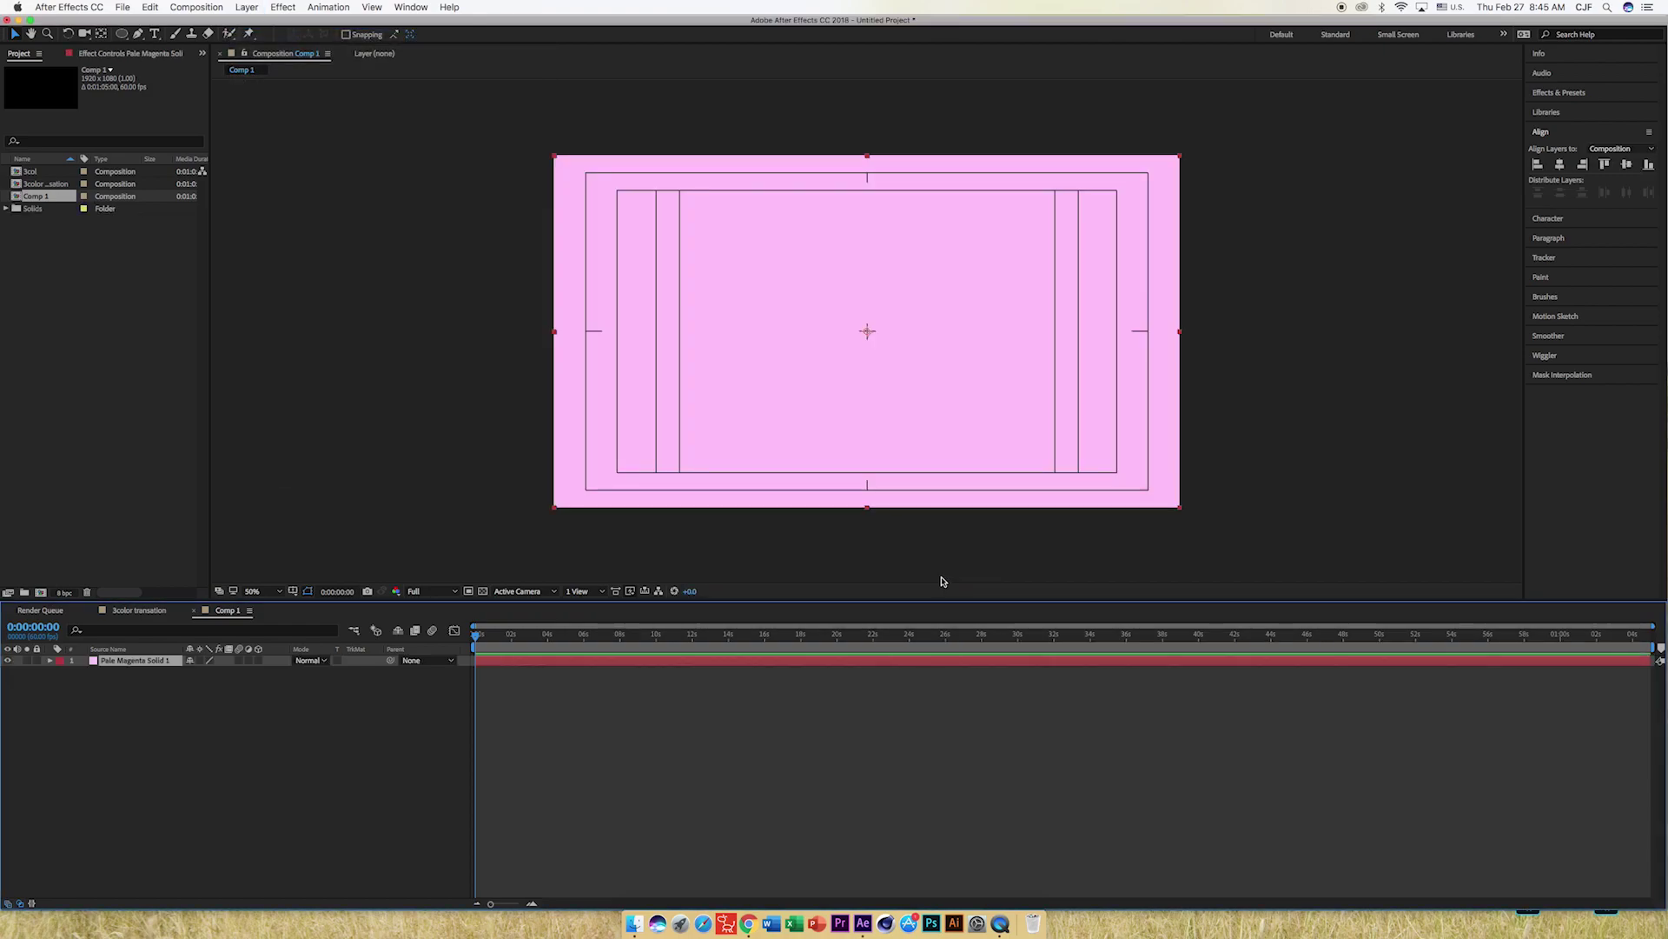
Search Effects & Presets for 'radia' and apply Radial Wipe to Pale Magenta Solid 1.
{"action": "left_click", "coordinate": [1558, 93]}
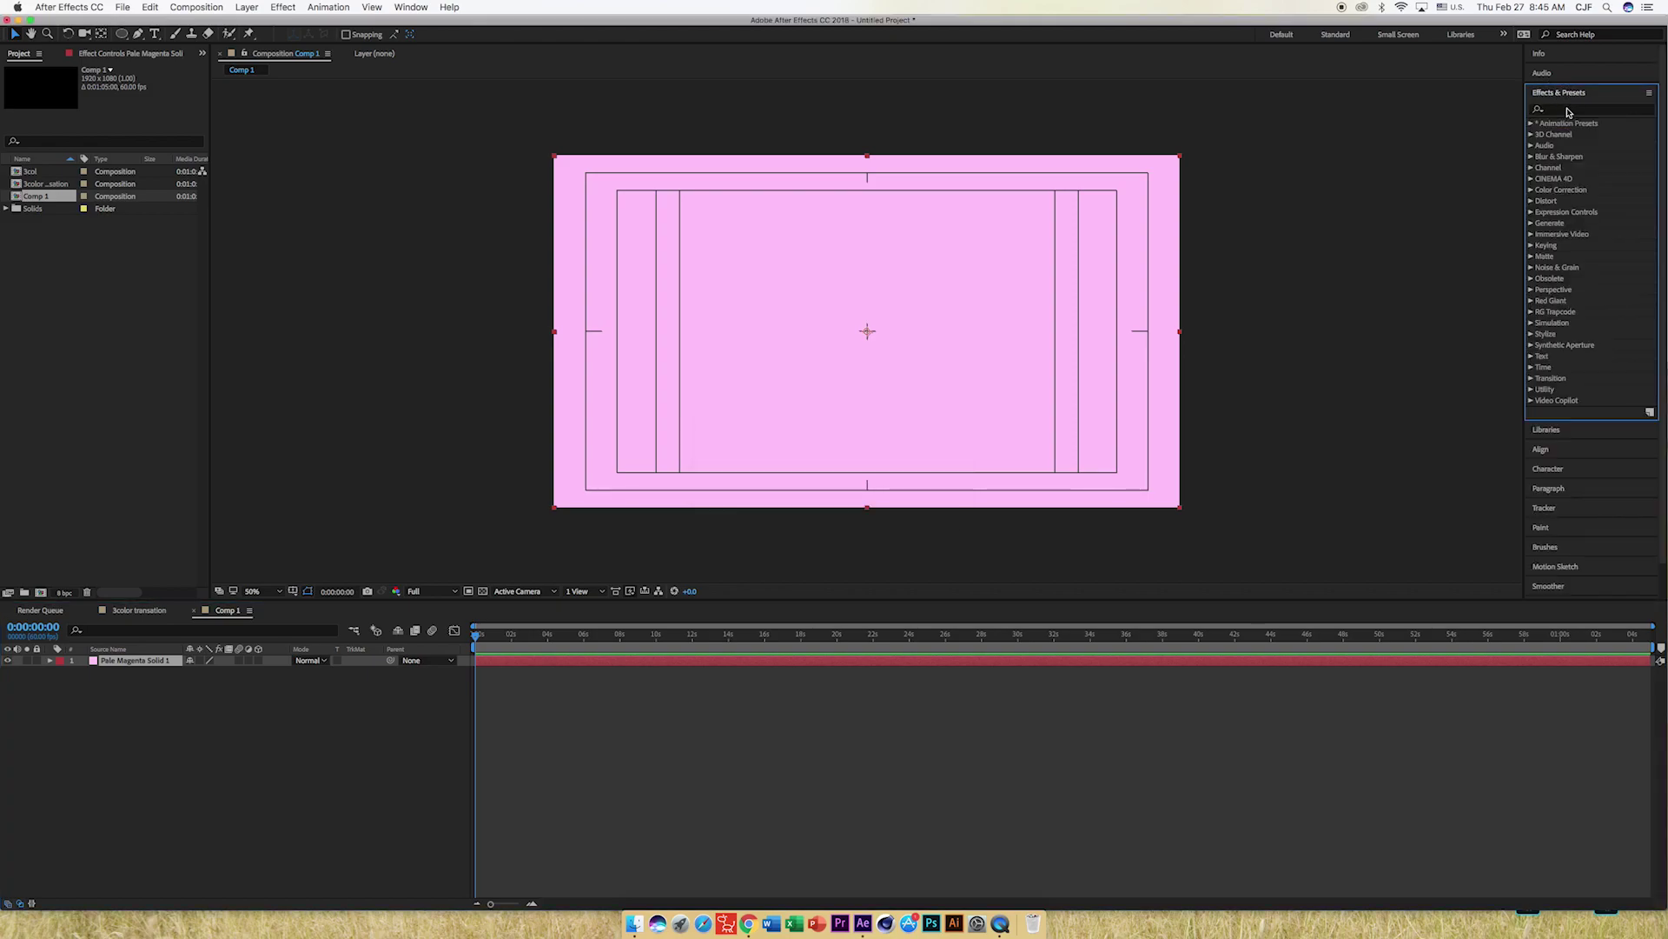
{"action": "left_click", "coordinate": [1569, 110]}
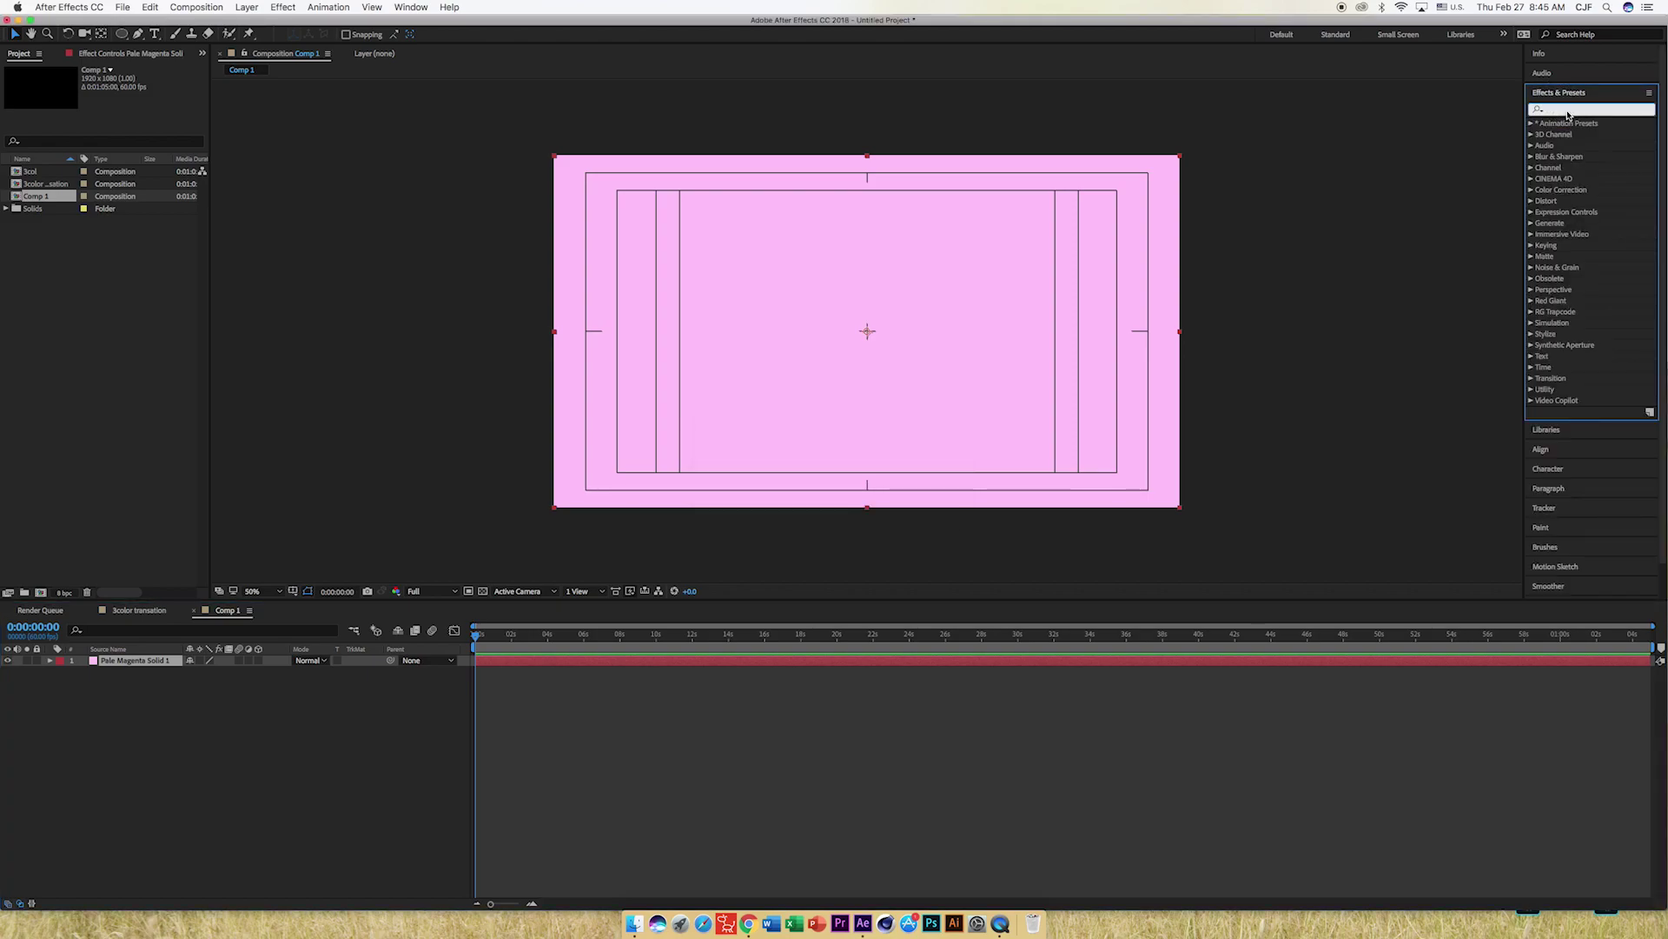
{"action": "type", "text": "ra"}
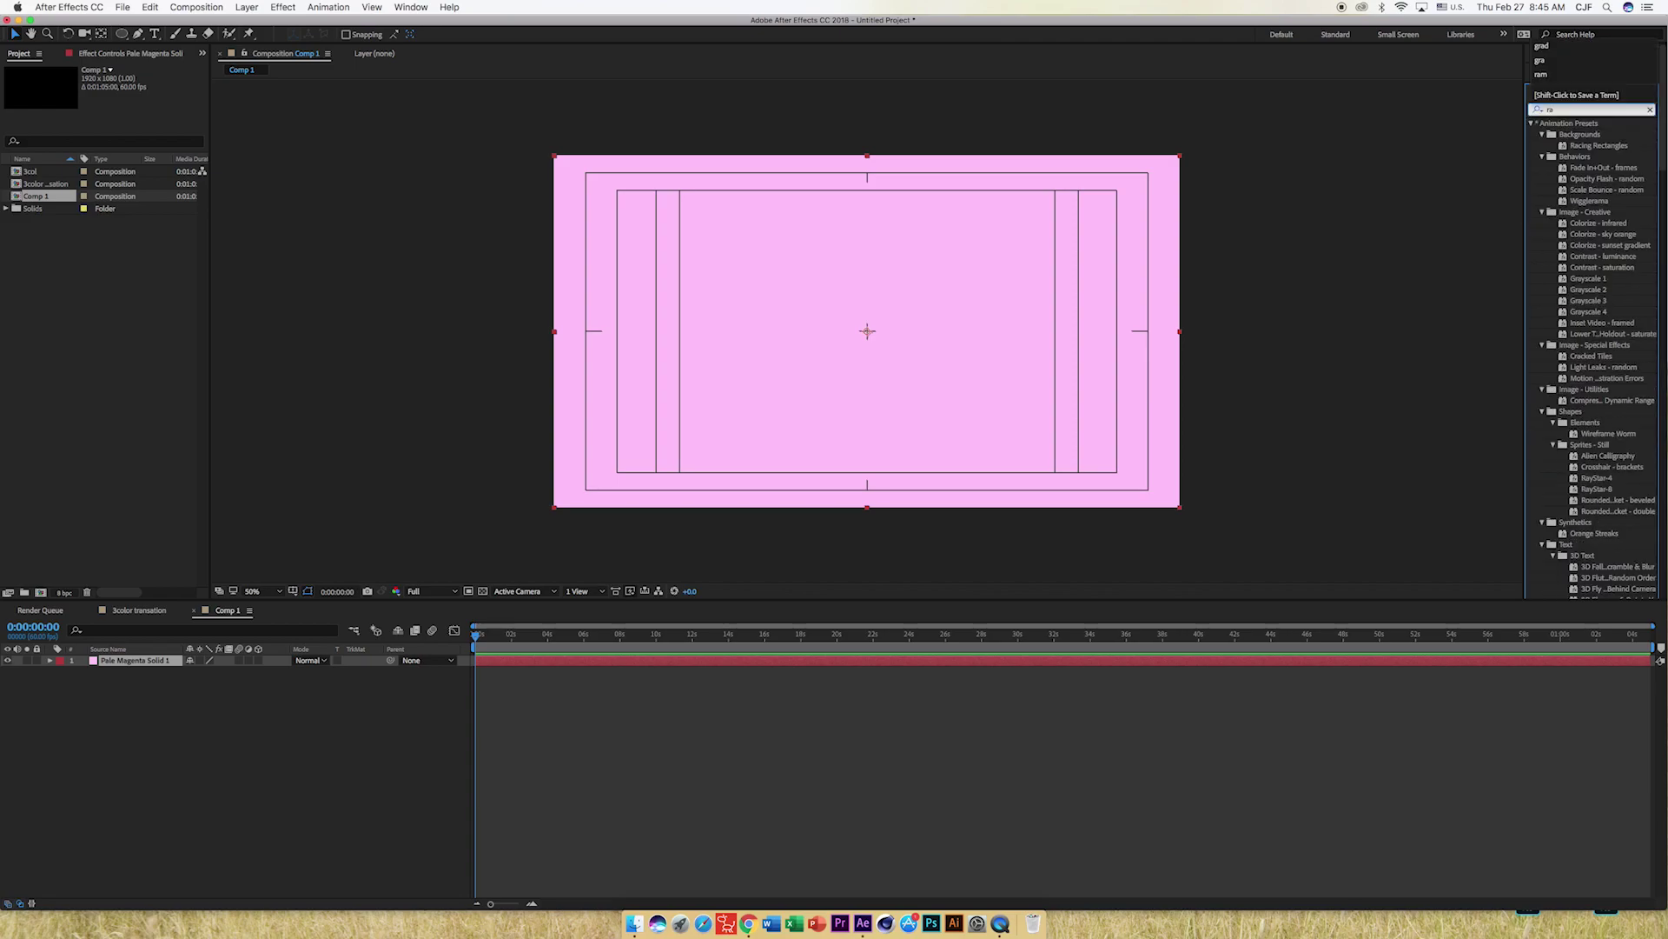
{"action": "type", "text": "dia"}
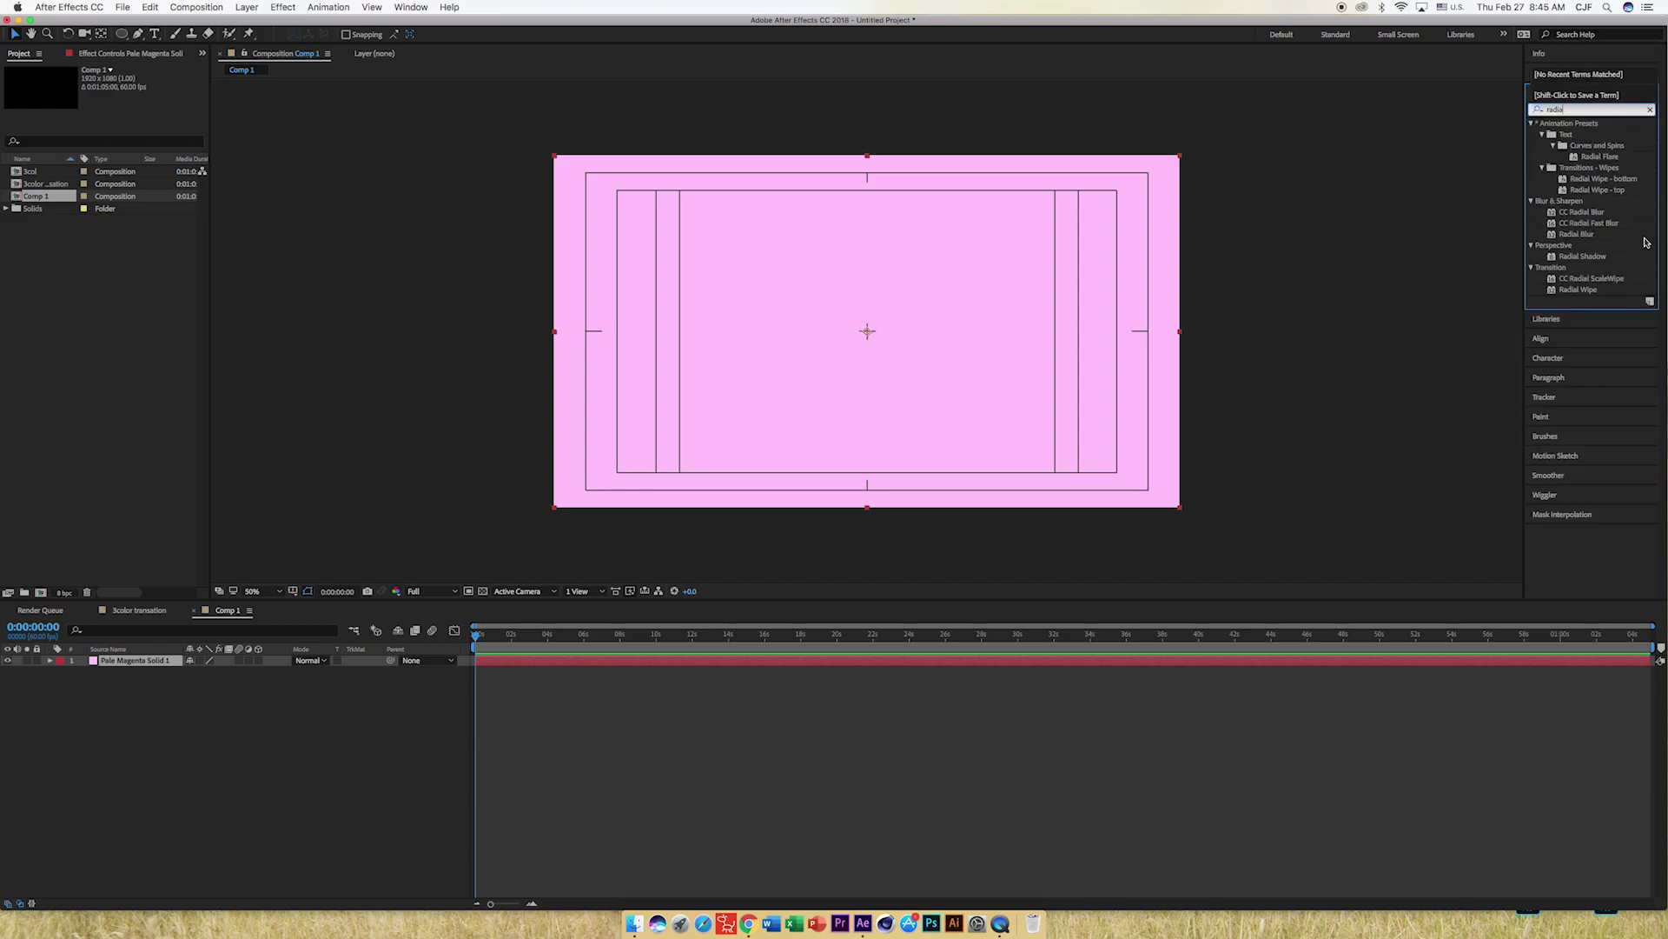
{"action": "left_click", "coordinate": [1593, 292]}
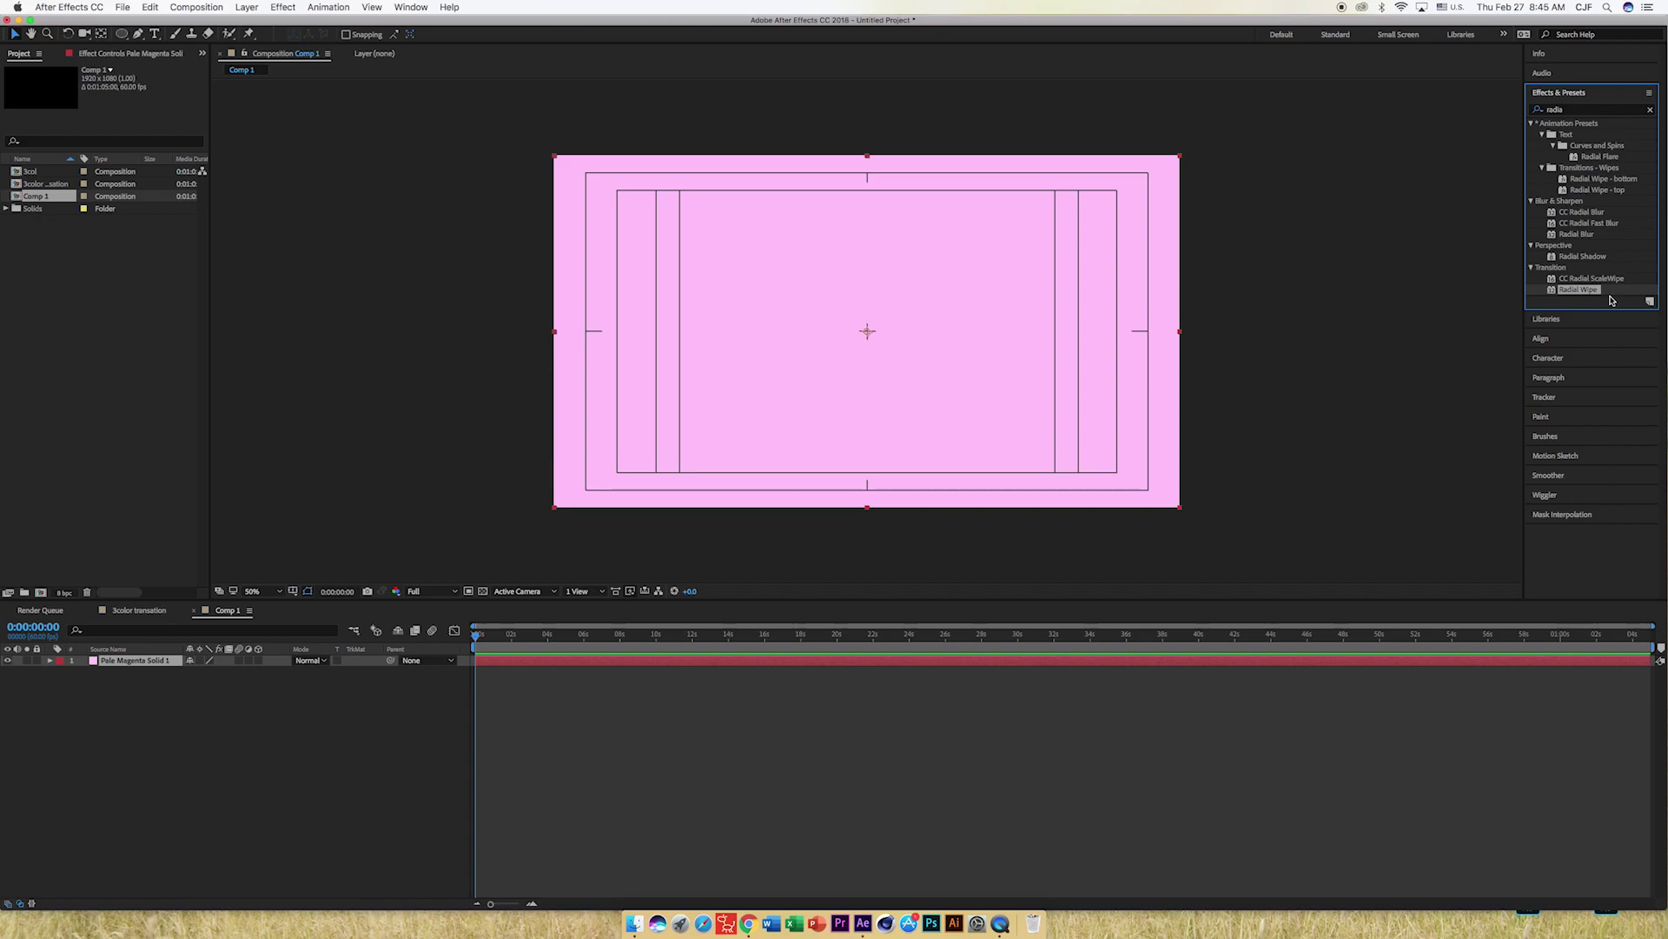
{"action": "left_click_drag", "start_coordinate": [1594, 294], "coordinate": [924, 328]}
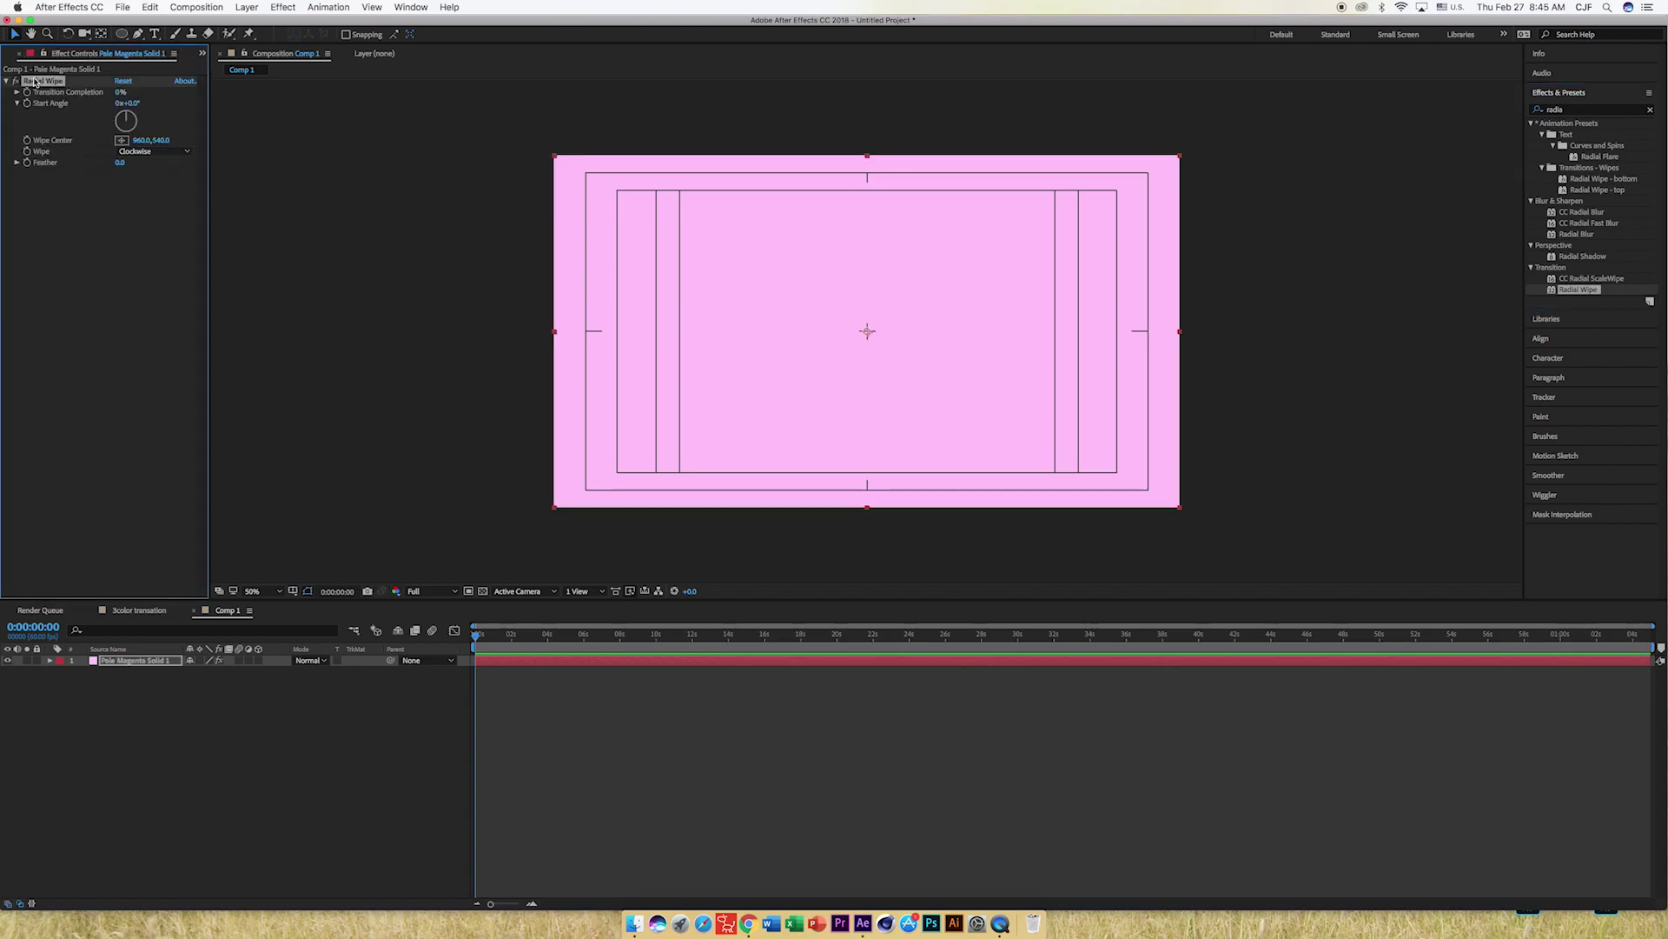
Keyframe Transition Completion at 100% at the start and 0% at 0:00:01:01.
{"action": "left_click", "coordinate": [120, 92]}
{"action": "type", "text": "100"}
{"action": "key", "text": "Return"}
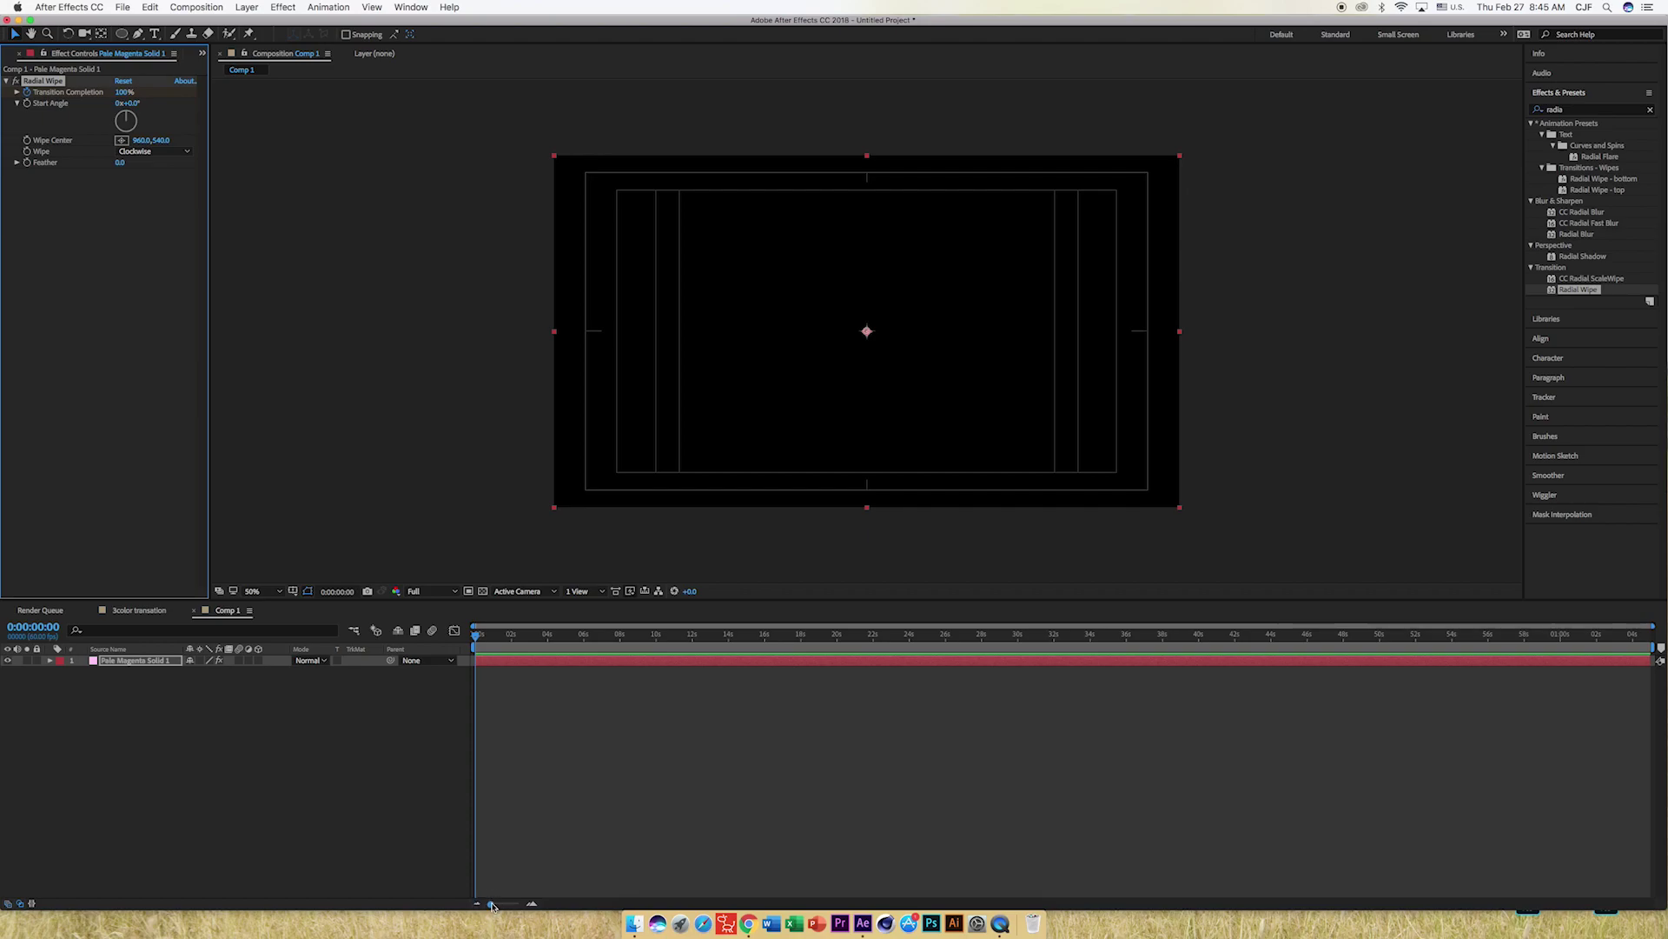
{"action": "left_click_drag", "start_coordinate": [492, 904], "coordinate": [515, 905]}
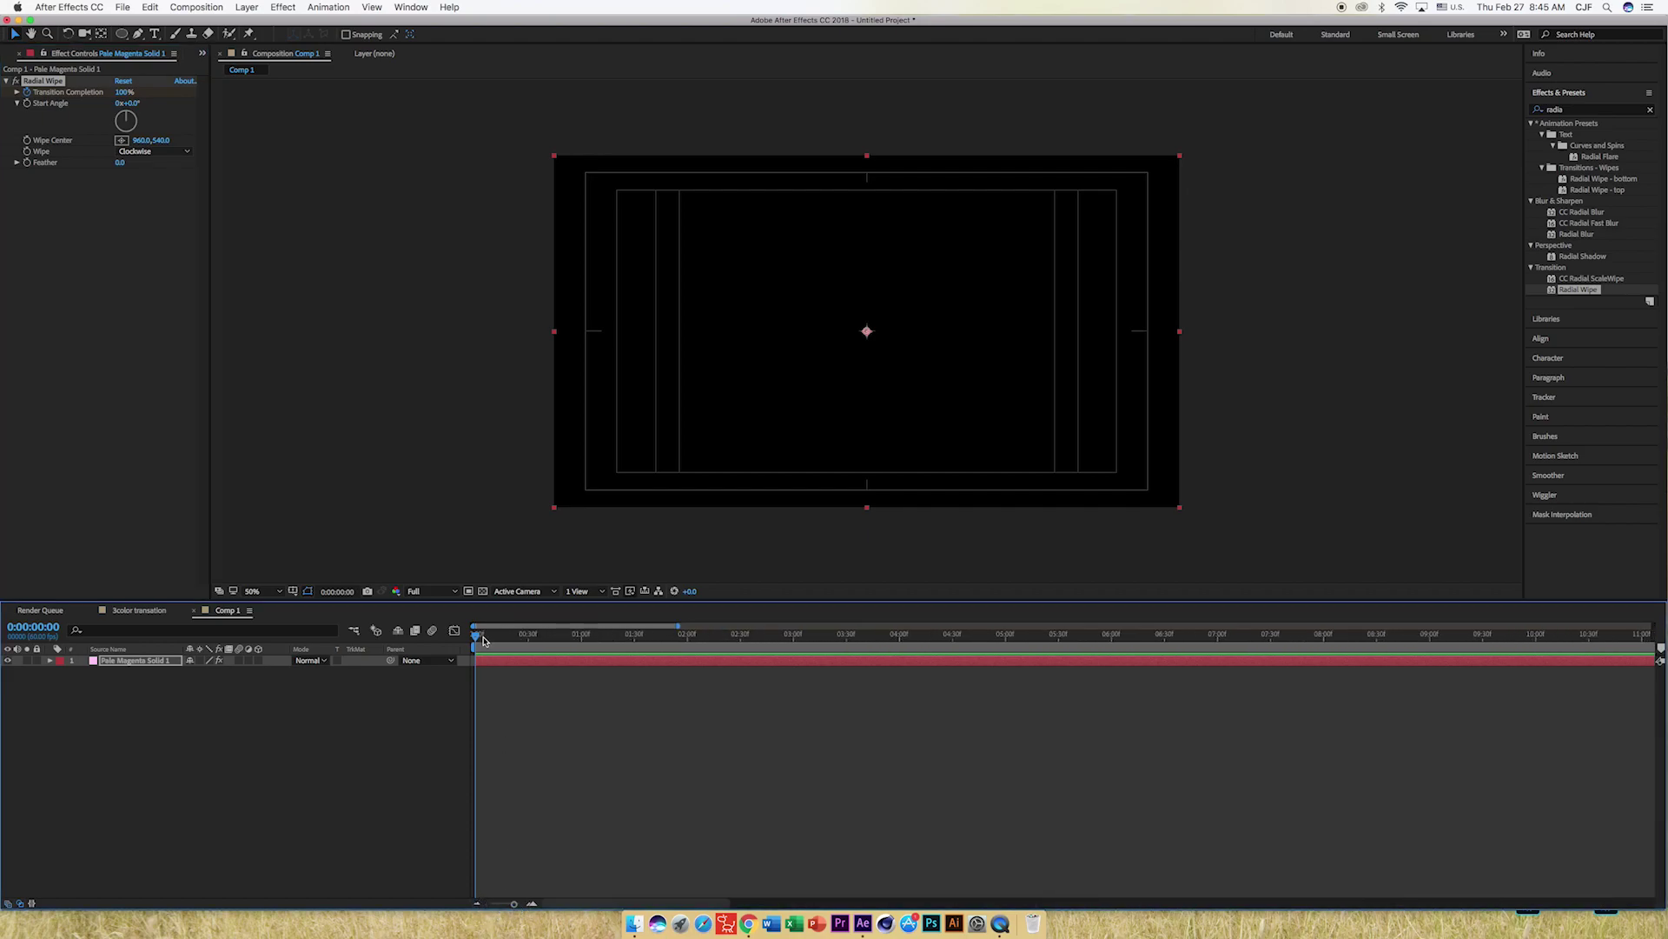
{"action": "left_click_drag", "start_coordinate": [480, 638], "coordinate": [583, 647]}
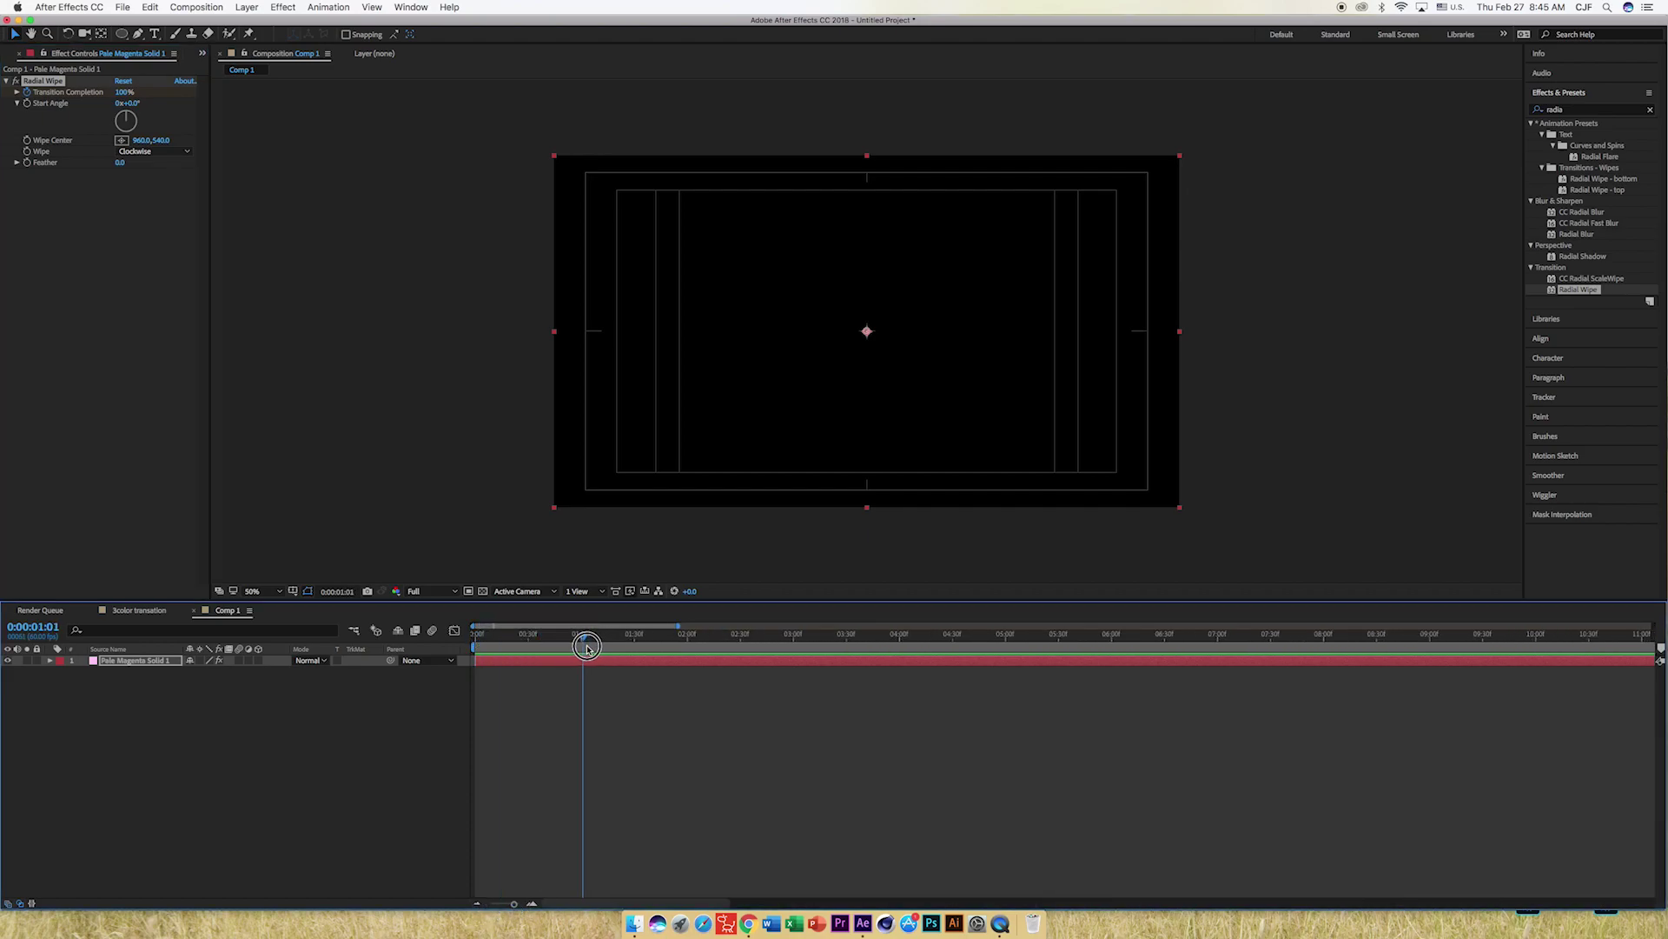
{"action": "left_click", "coordinate": [125, 93]}
{"action": "type", "text": "0"}
{"action": "key", "text": "Return"}
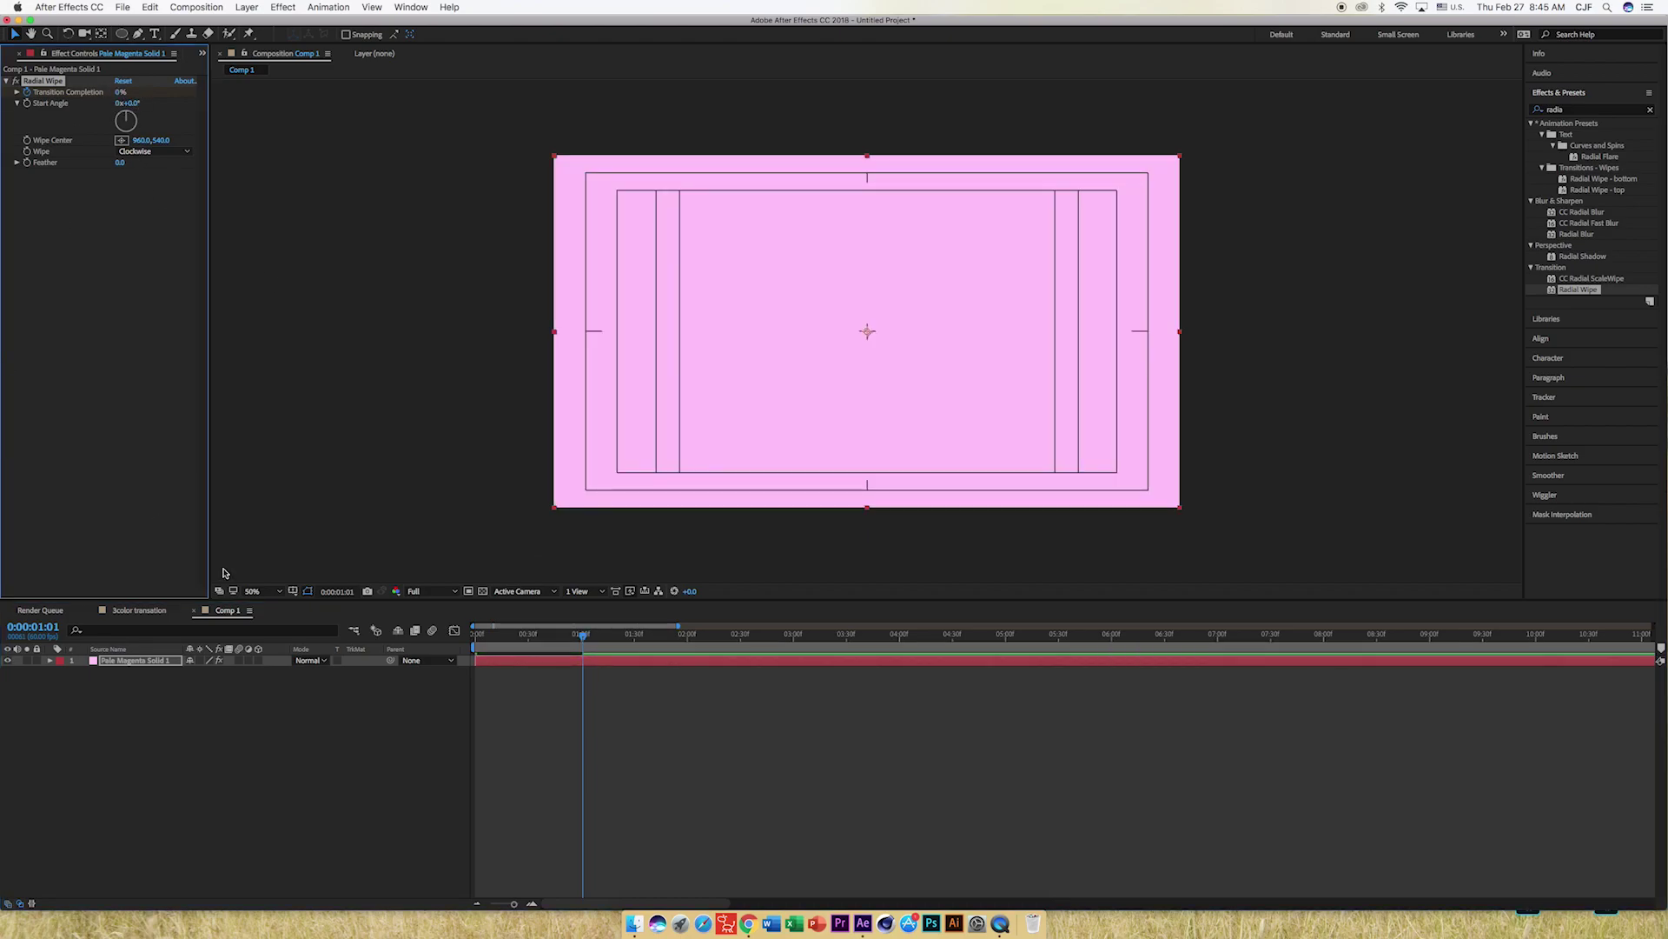
Reveal the solid's keyframes with U and select both Transition Completion keyframes.
{"action": "left_click", "coordinate": [513, 661]}
{"action": "key", "text": "u"}
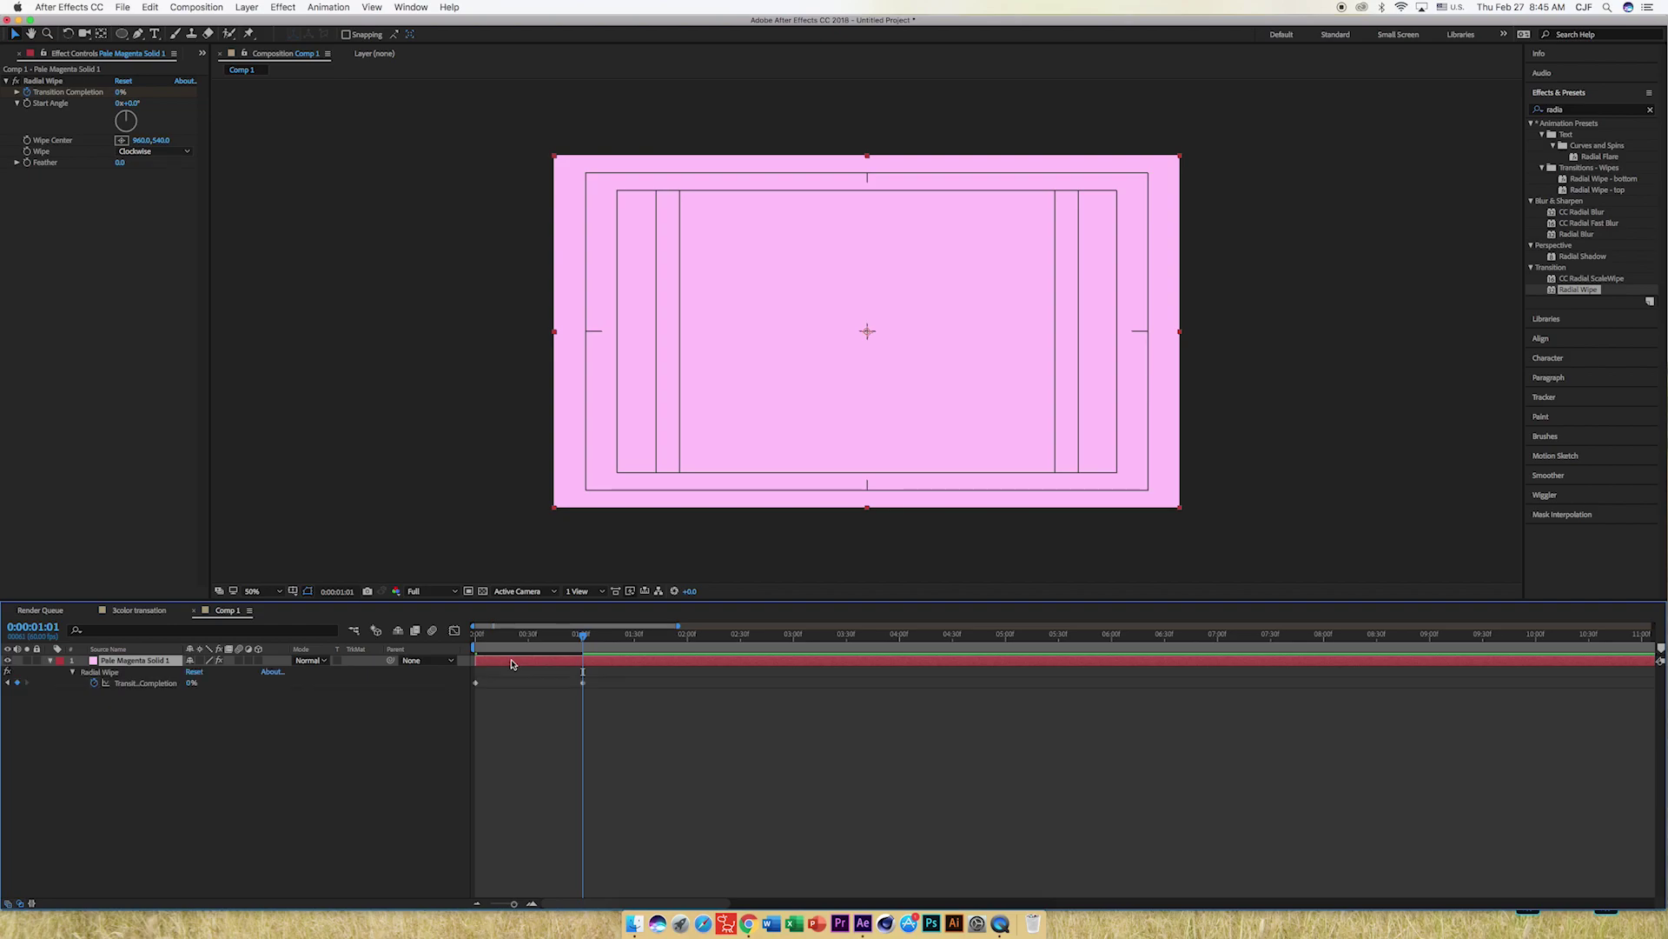
{"action": "left_click_drag", "start_coordinate": [614, 674], "coordinate": [472, 696]}
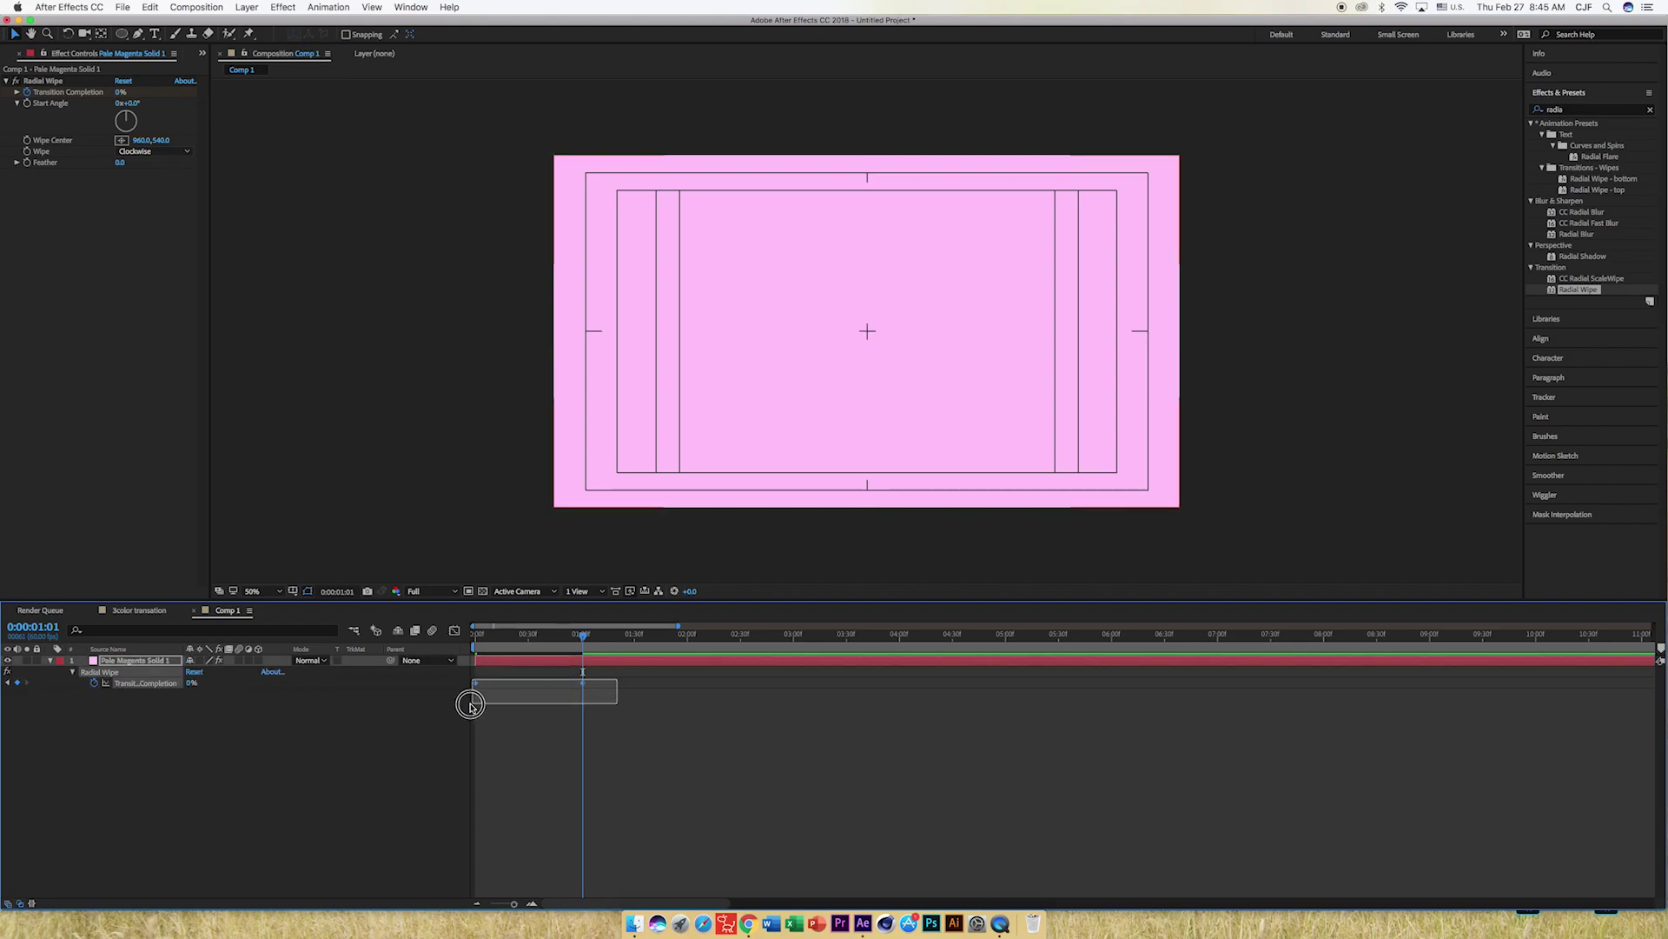
{"action": "left_click", "coordinate": [584, 687]}
Apply Easy Ease to the wipe keyframes and widen their influence in the Graph Editor.
{"action": "right_click", "coordinate": [584, 687]}
{"action": "mouse_move", "coordinate": [680, 843]}
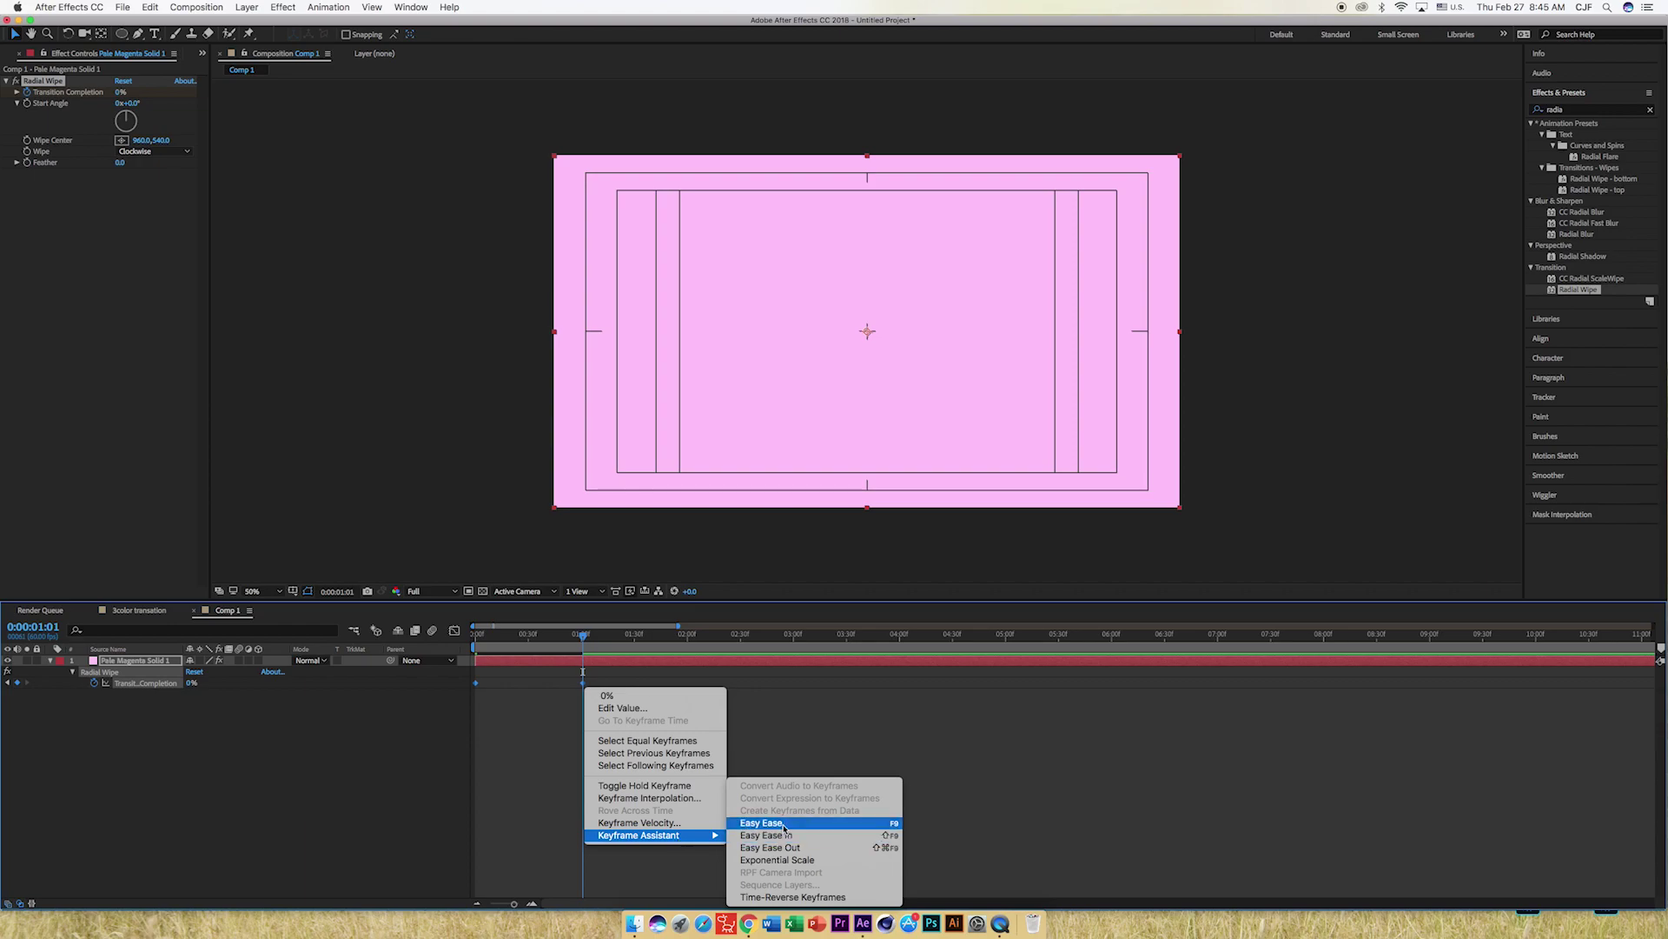
{"action": "left_click", "coordinate": [782, 823]}
{"action": "left_click", "coordinate": [455, 631]}
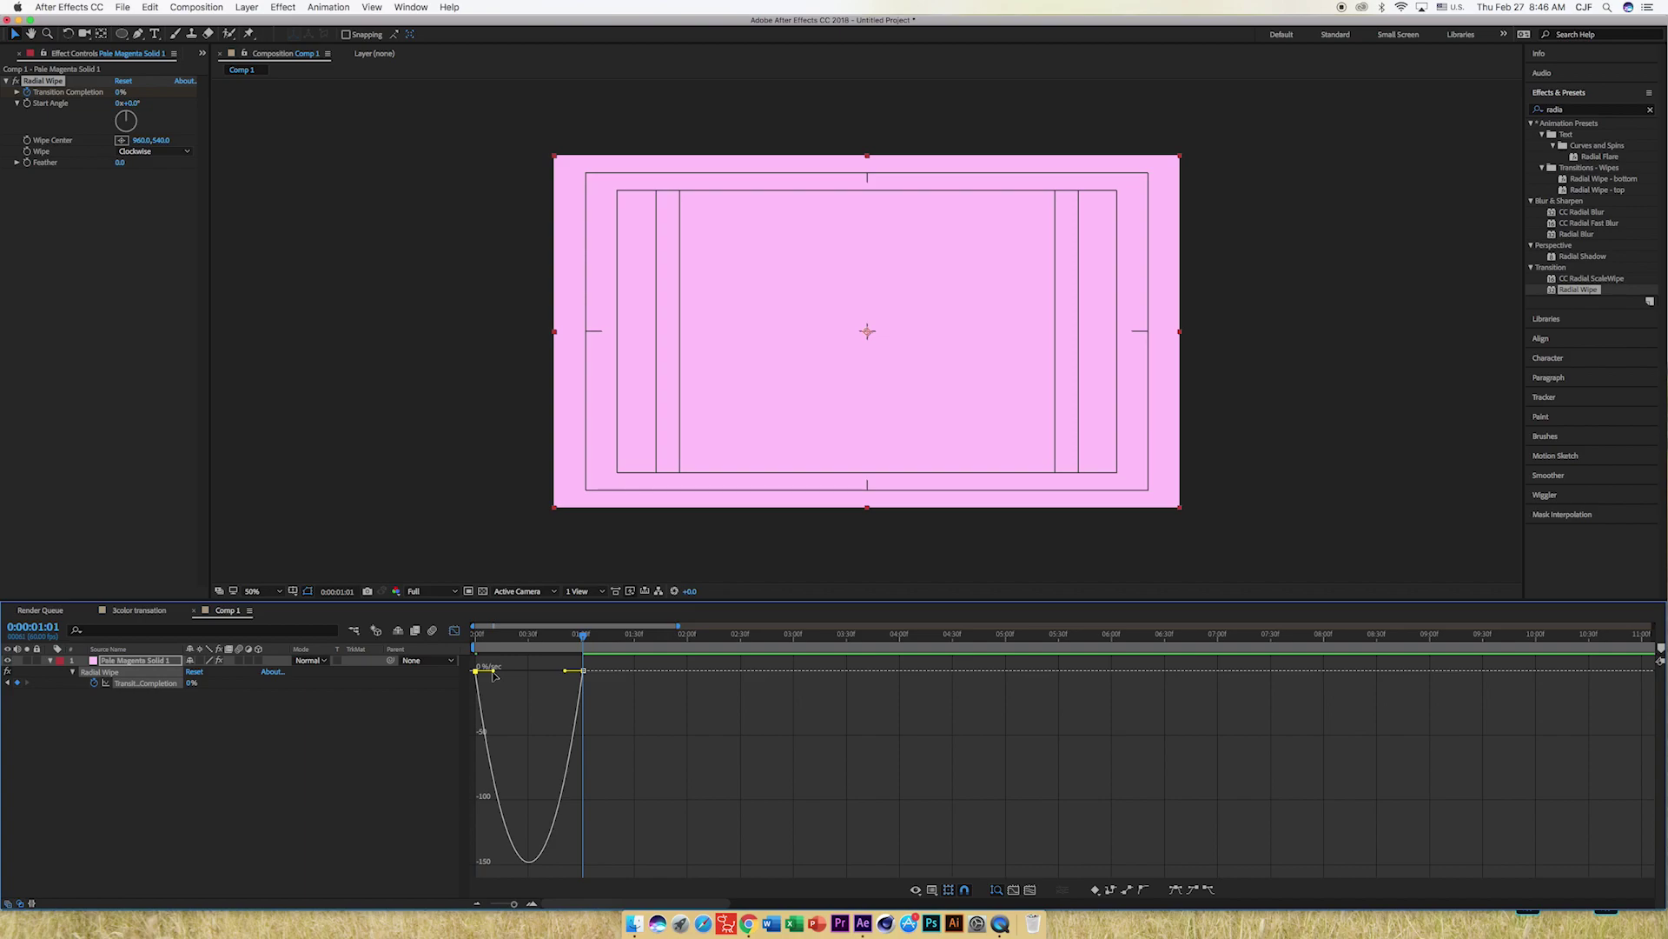
{"action": "left_click_drag", "start_coordinate": [475, 670], "coordinate": [531, 676]}
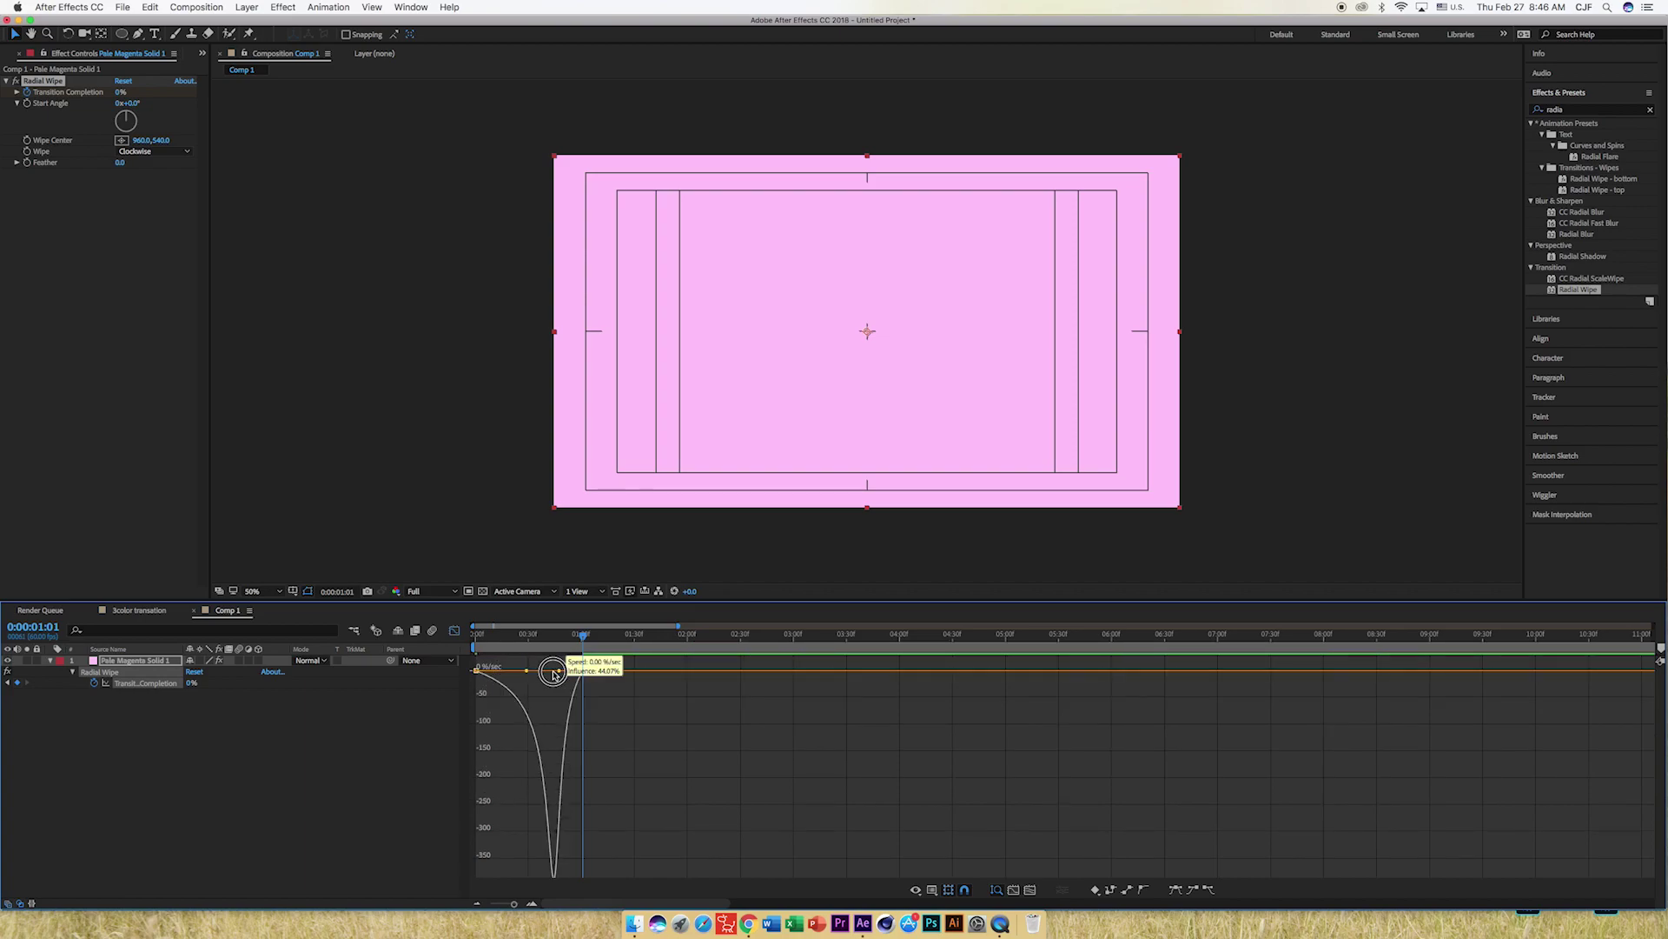
{"action": "left_click", "coordinate": [453, 631]}
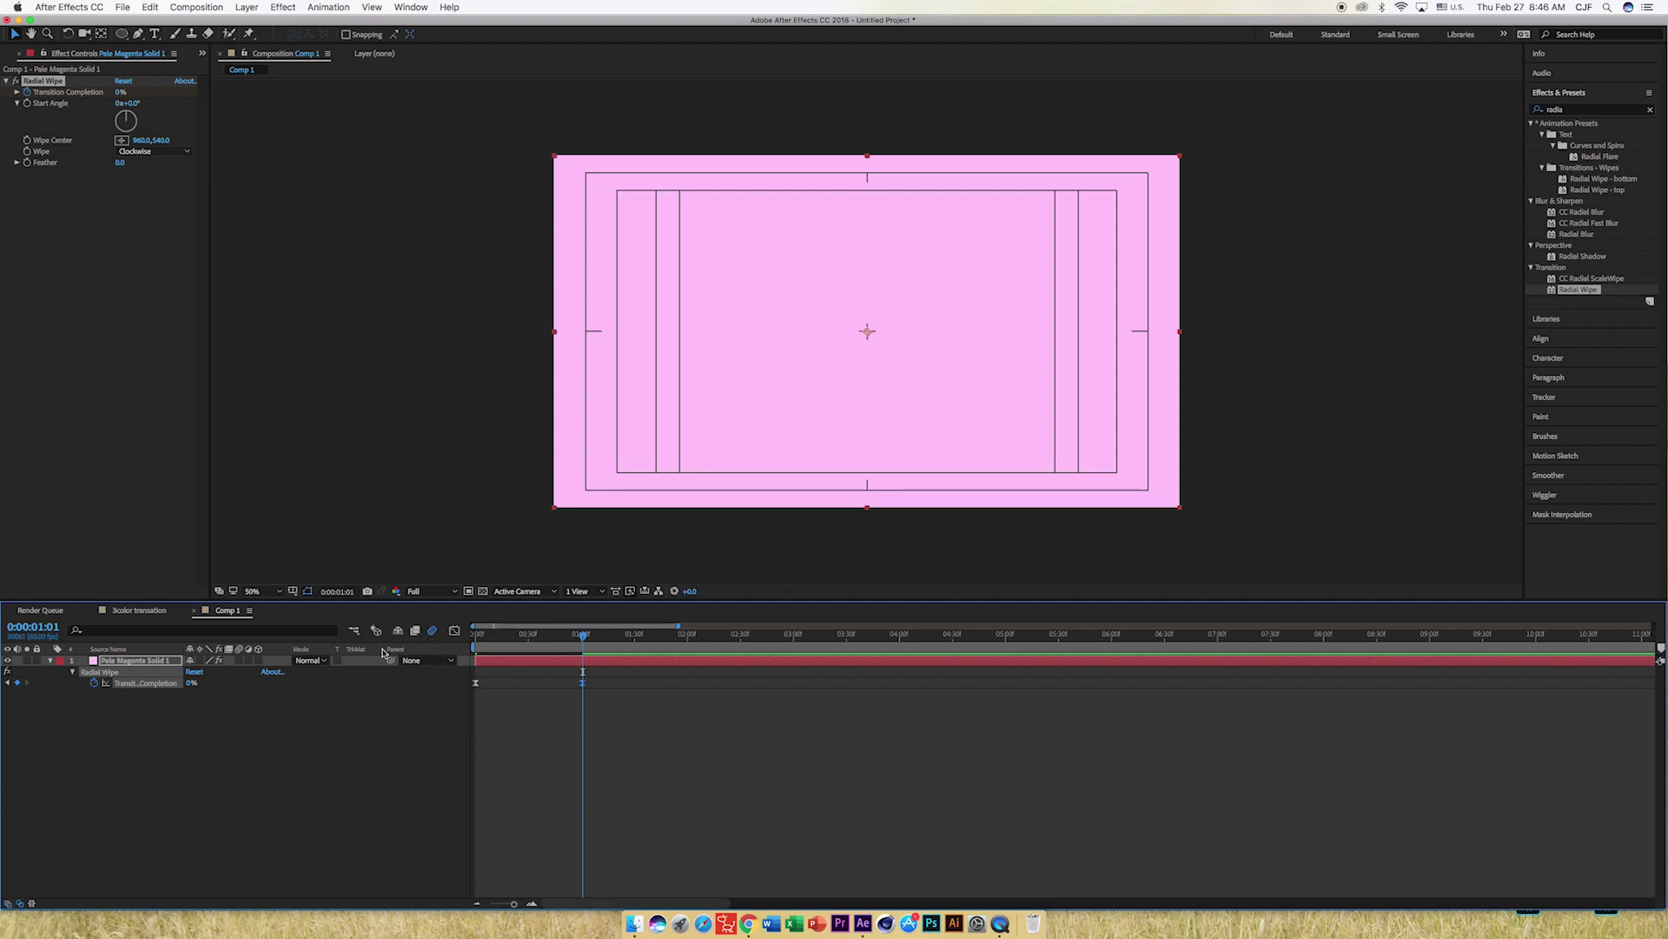
{"action": "left_click", "coordinate": [239, 660]}
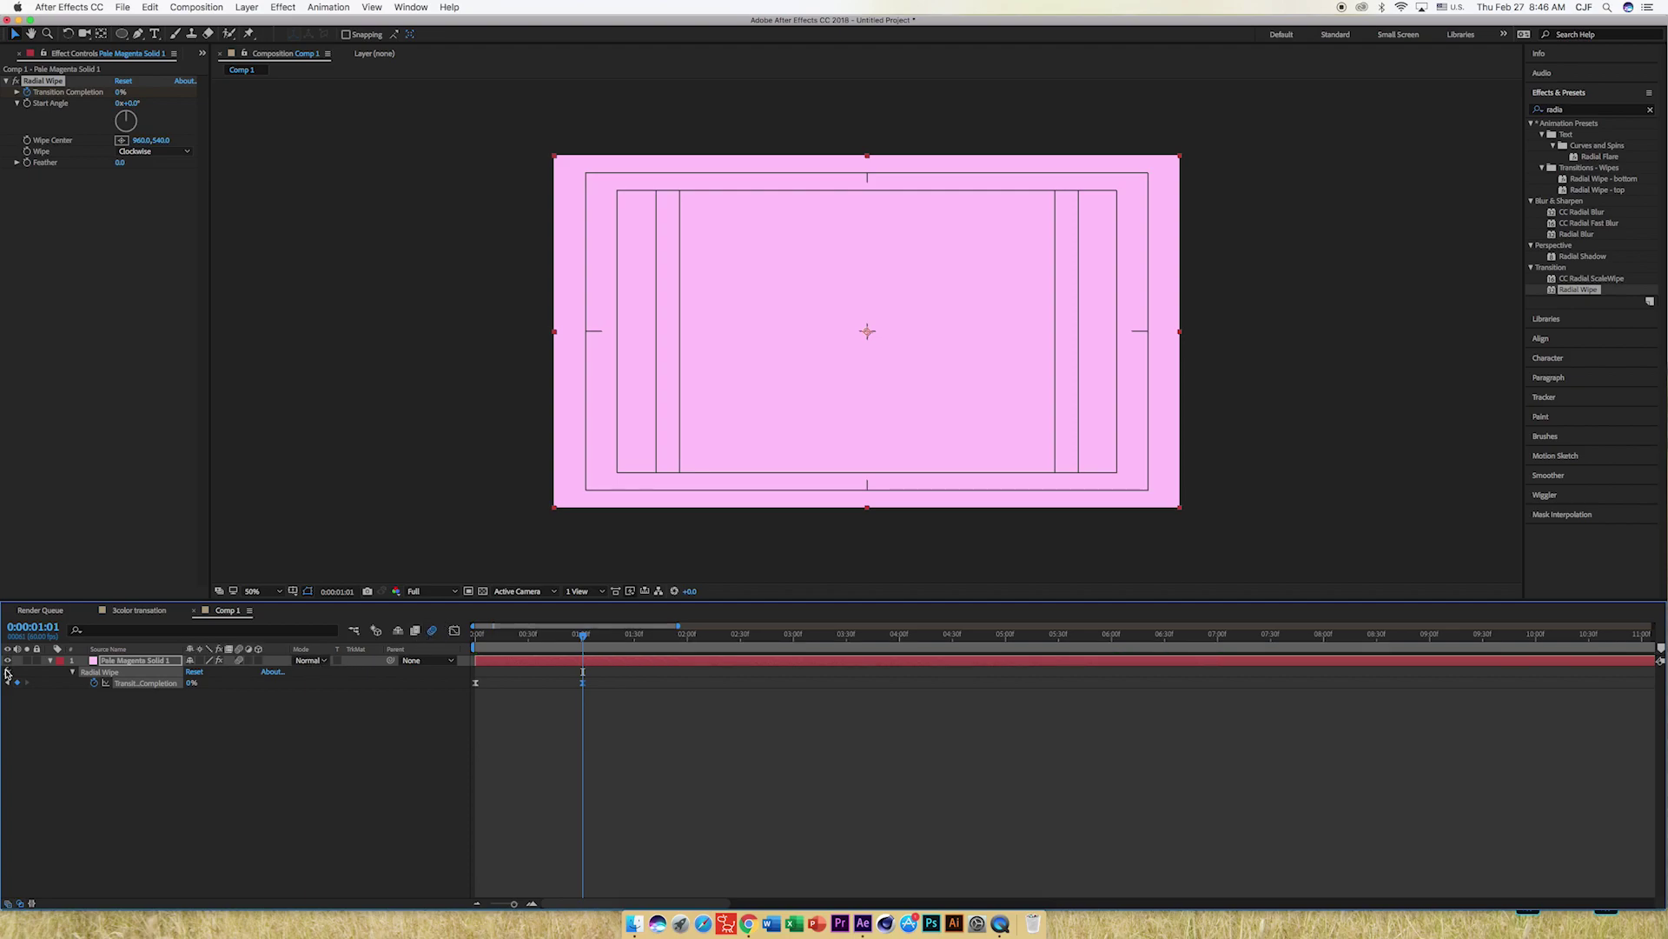
{"action": "left_click", "coordinate": [50, 663]}
{"action": "key", "text": "space"}
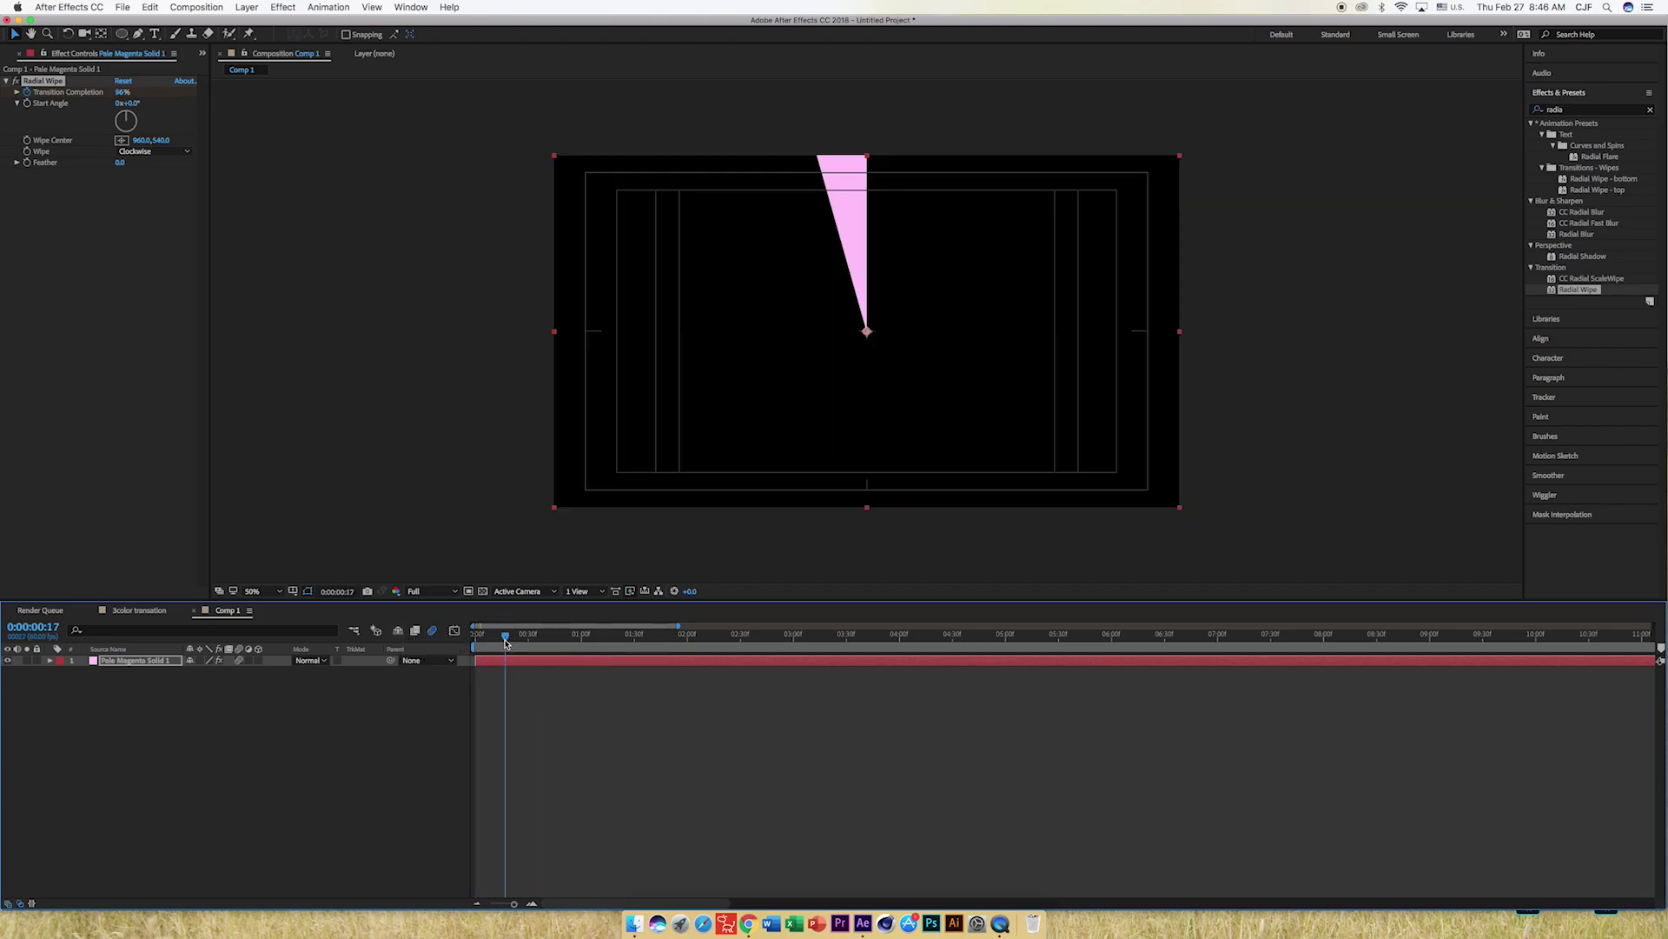
{"action": "key", "text": "space"}
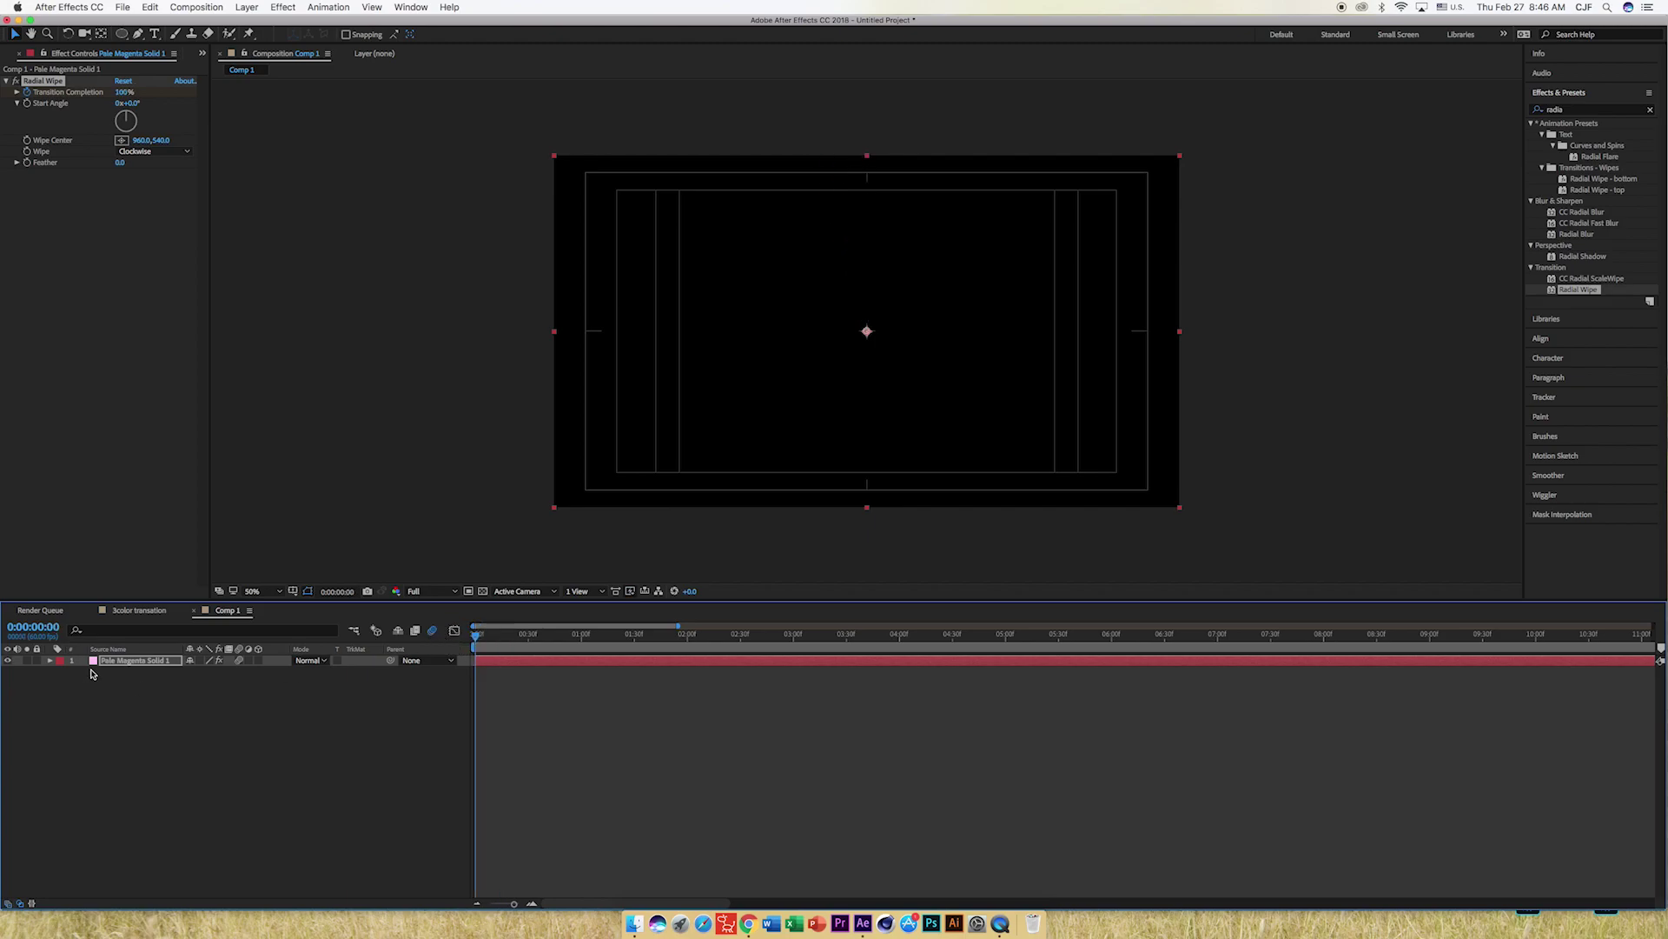
Undo the accidental Radial Wipe duplicate and duplicate the pale magenta solid layer.
{"action": "key", "text": "super+d"}
{"action": "left_click", "coordinate": [185, 680]}
{"action": "left_click", "coordinate": [148, 662]}
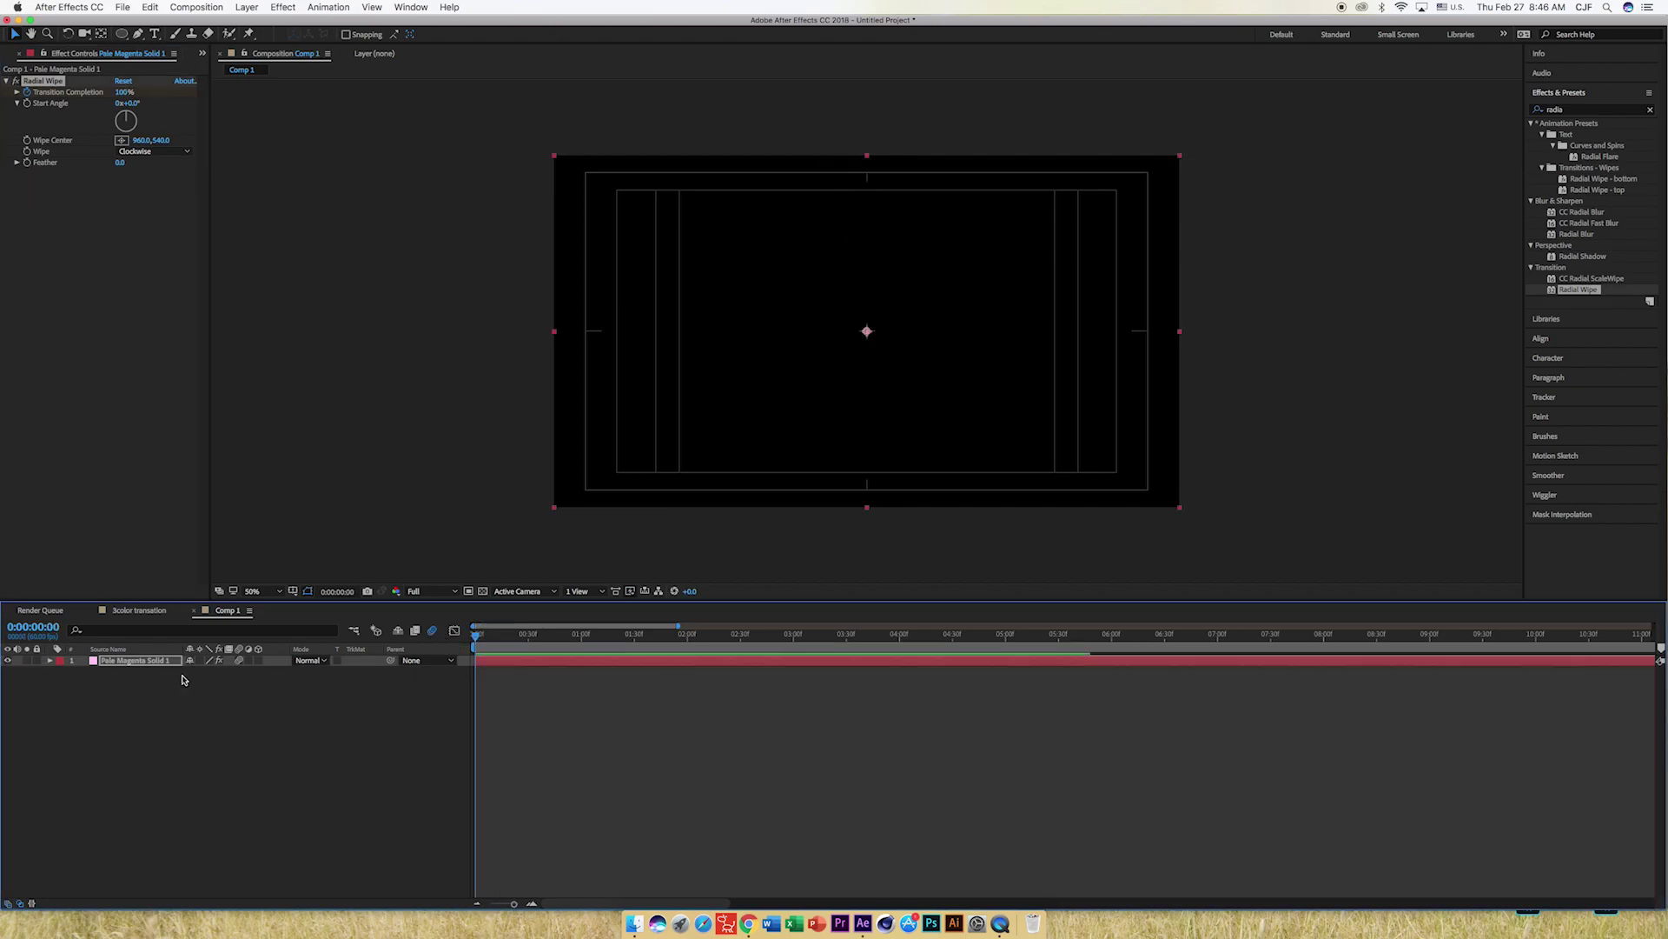
{"action": "key", "text": "super+z"}
{"action": "key", "text": "super+d"}
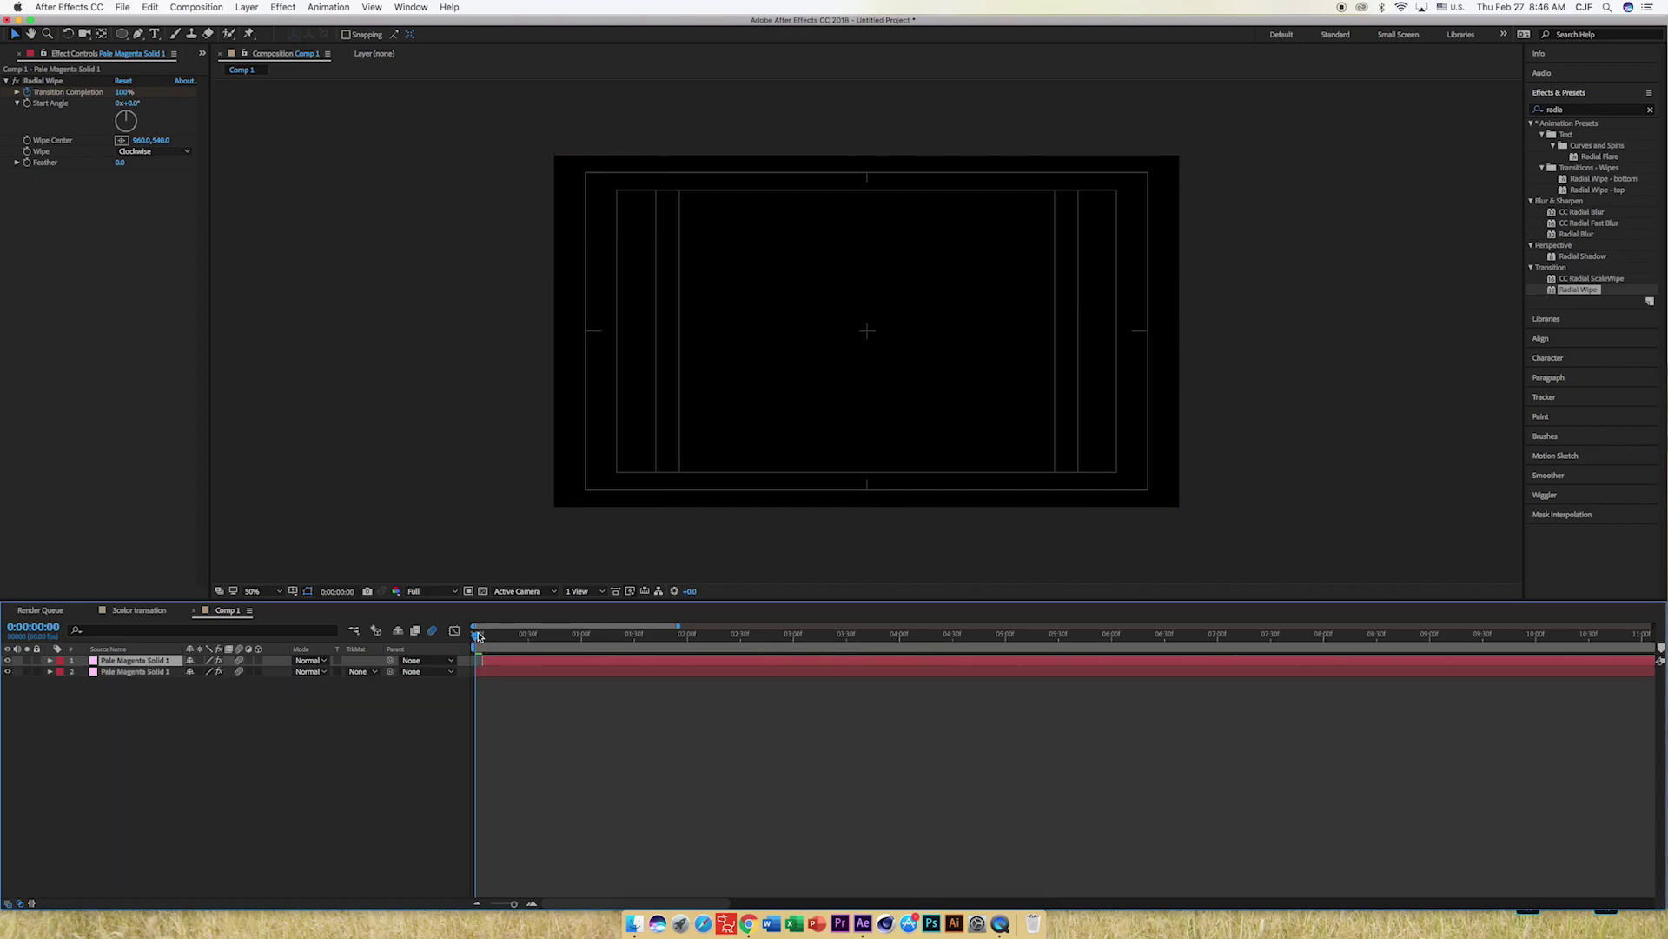
Preview the two-layer wipe from the start, stopping near 0:00:00:24.
{"action": "left_click_drag", "start_coordinate": [479, 637], "coordinate": [535, 640]}
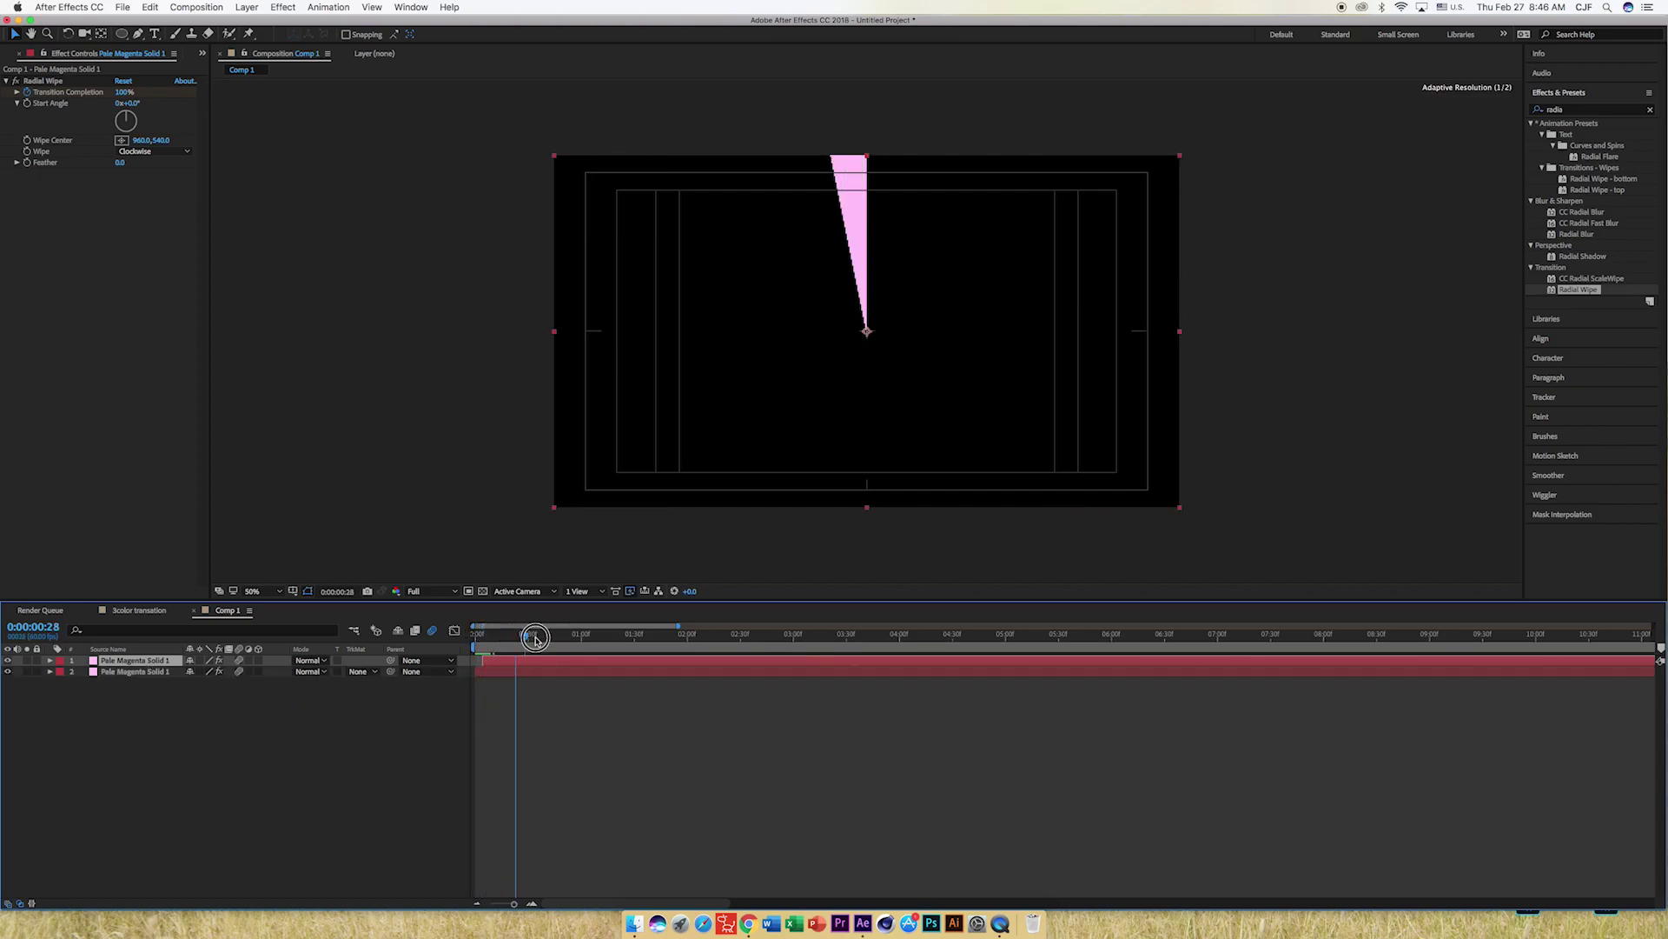
{"action": "key", "text": "Home"}
{"action": "key", "text": "space"}
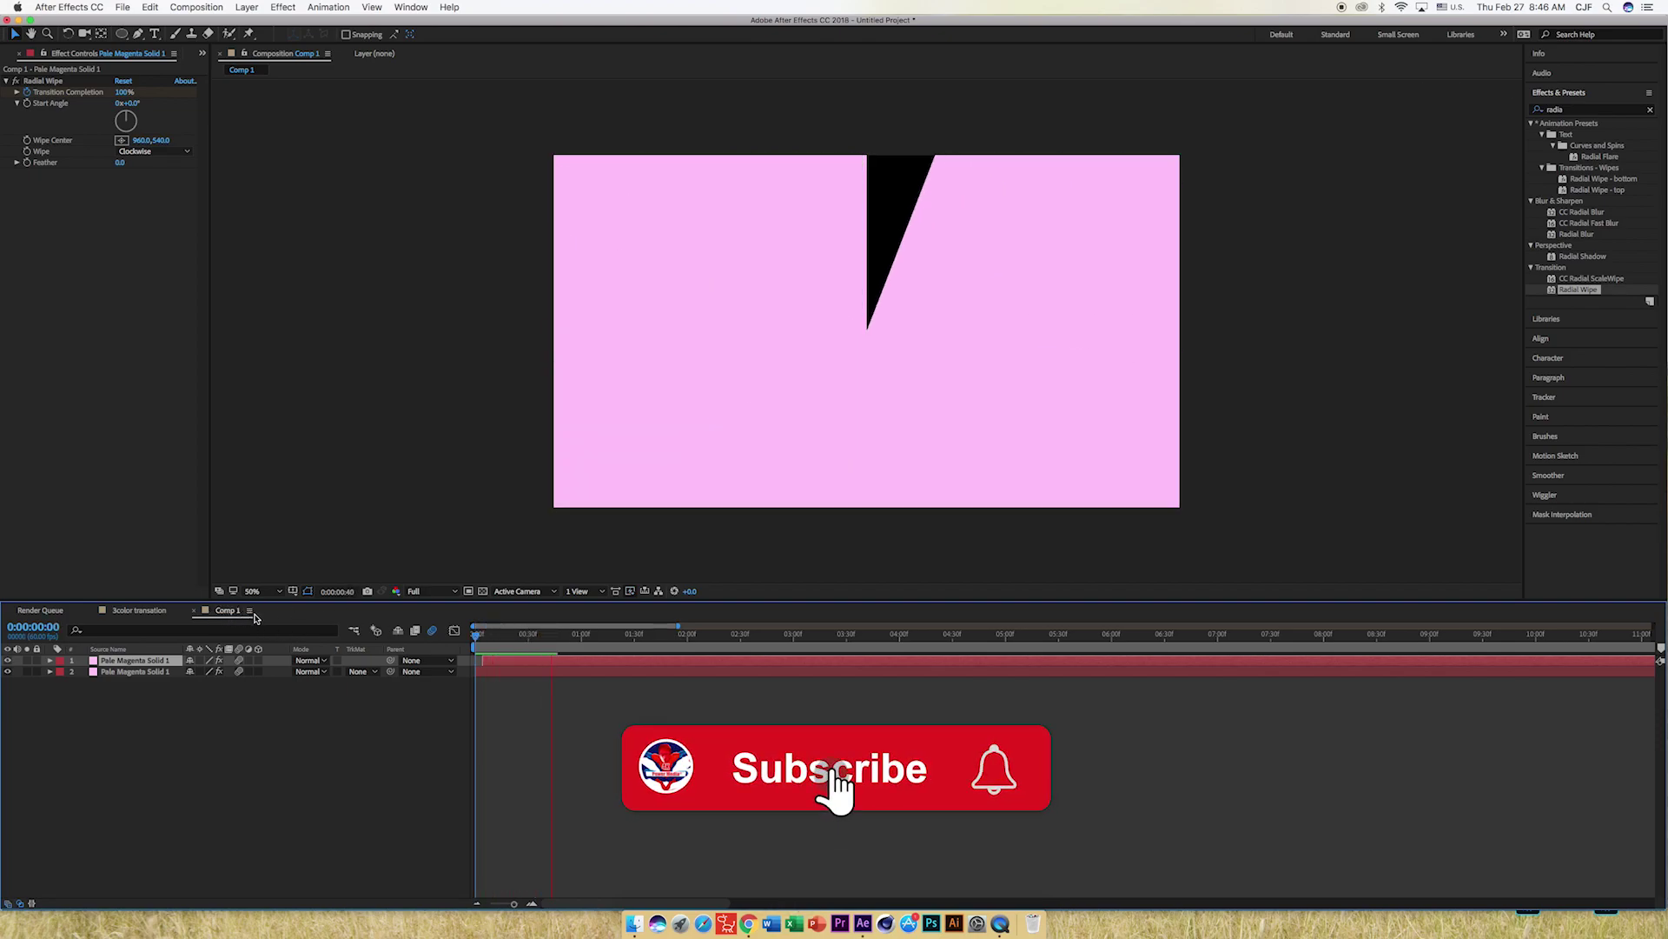
{"action": "left_click", "coordinate": [517, 663]}
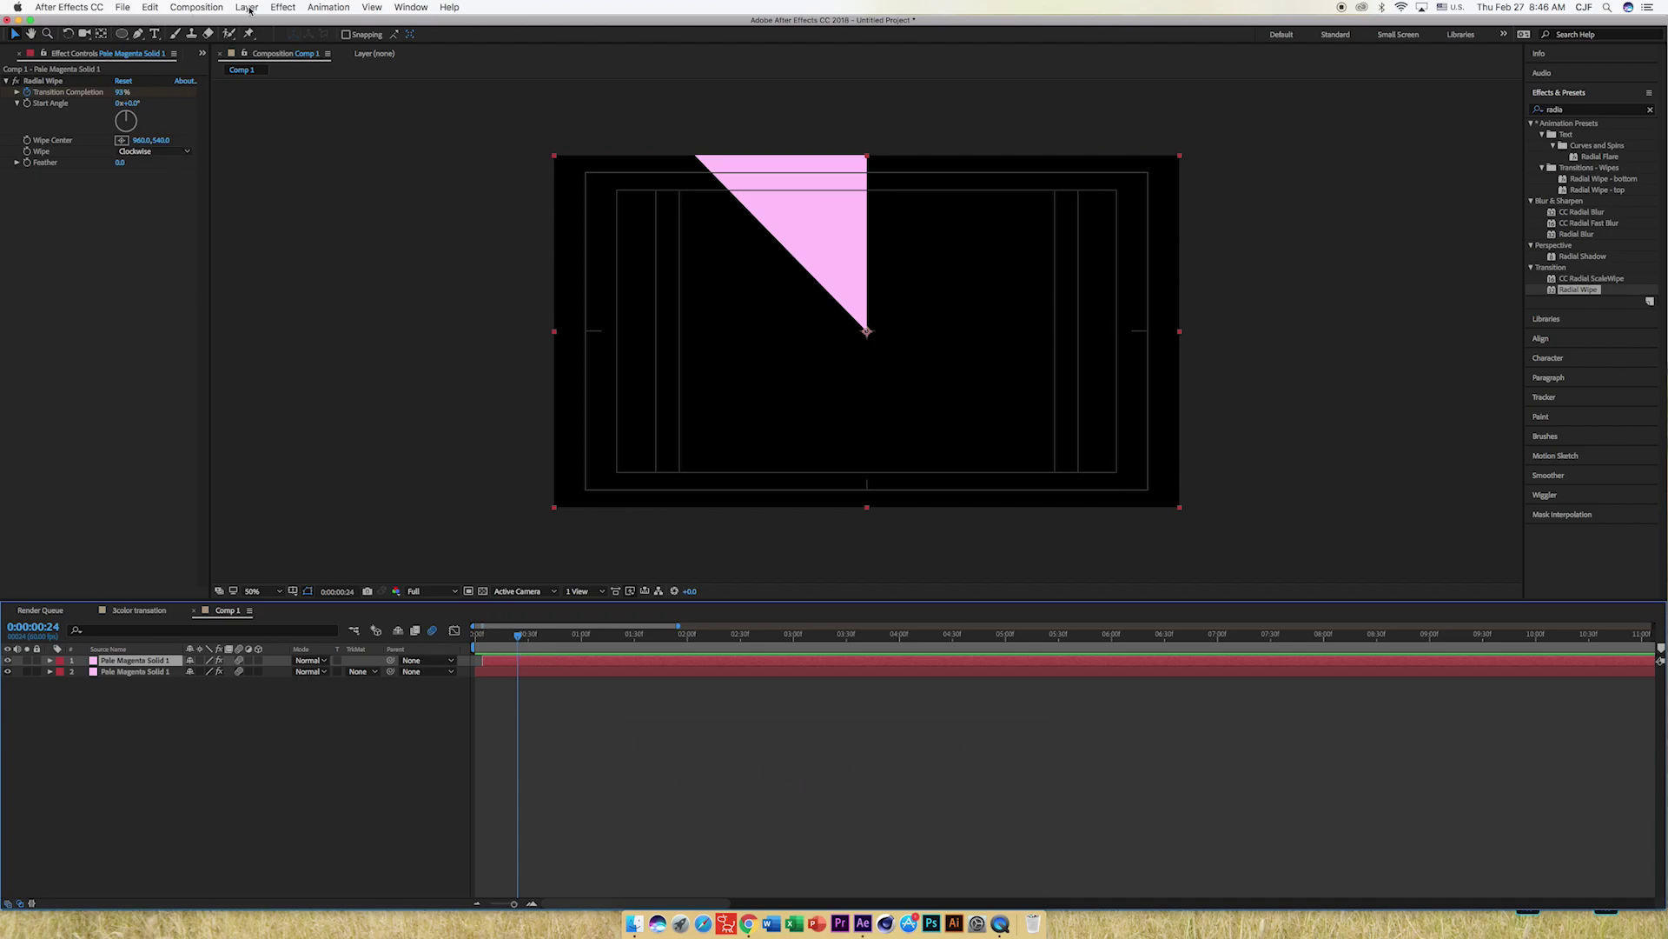
{"action": "left_click", "coordinate": [250, 7]}
Recolour the top solid to a more saturated magenta, creating Medium Magenta Solid 1.
{"action": "left_click", "coordinate": [261, 40]}
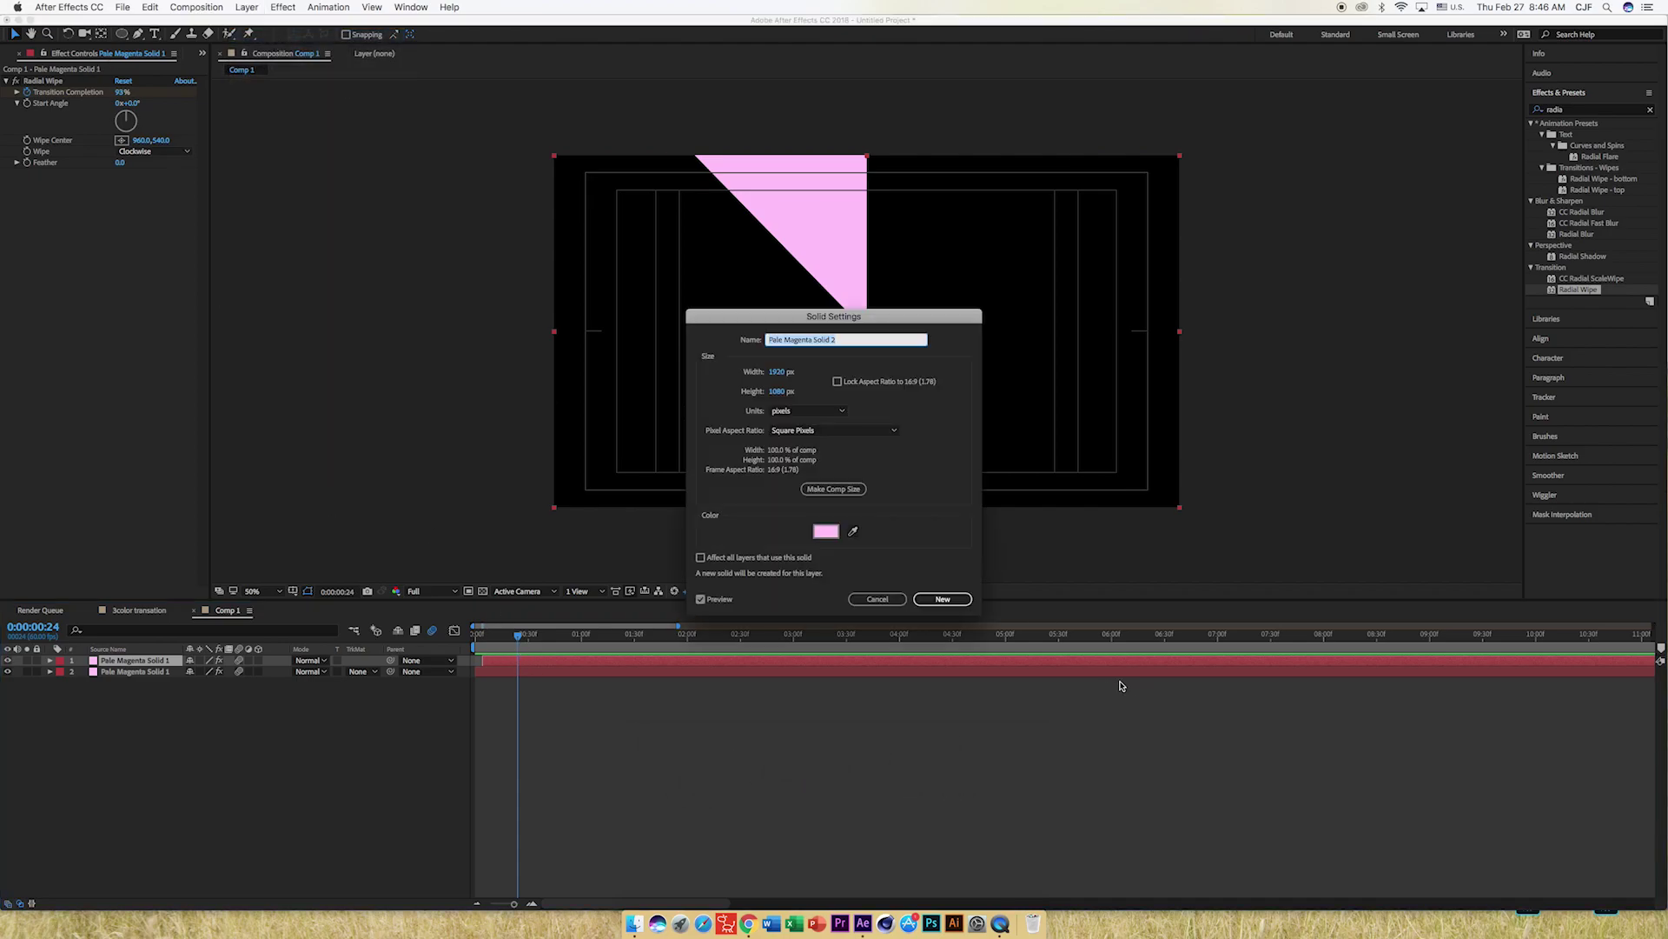
{"action": "left_click", "coordinate": [825, 530]}
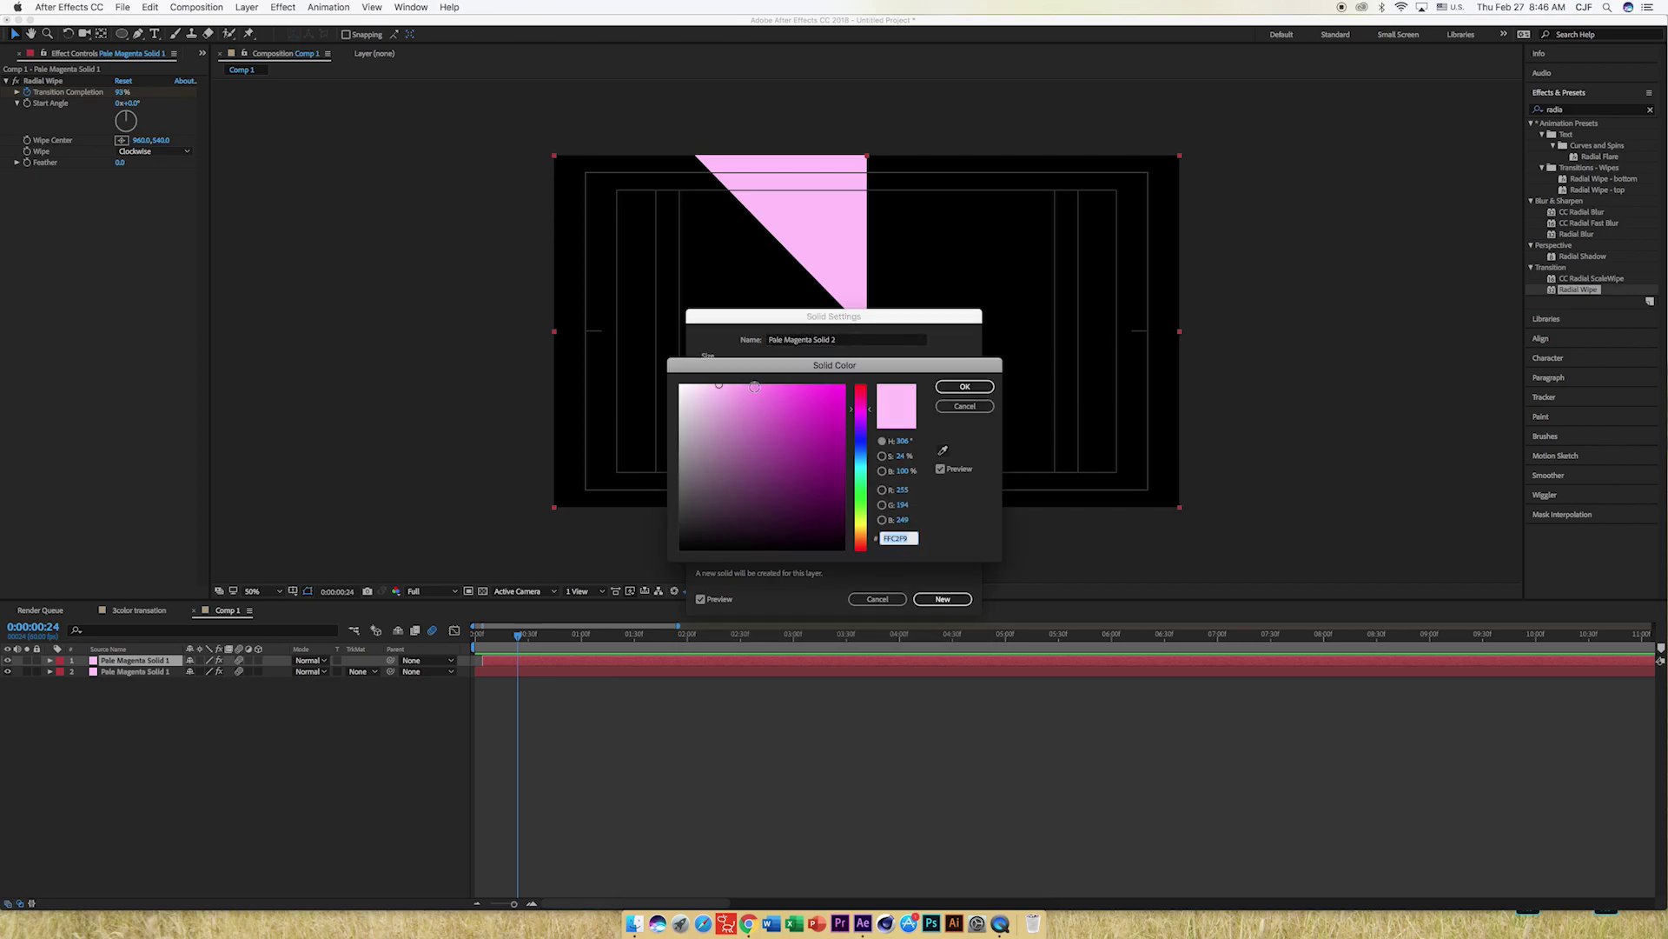
{"action": "left_click", "coordinate": [754, 386]}
{"action": "left_click", "coordinate": [951, 387]}
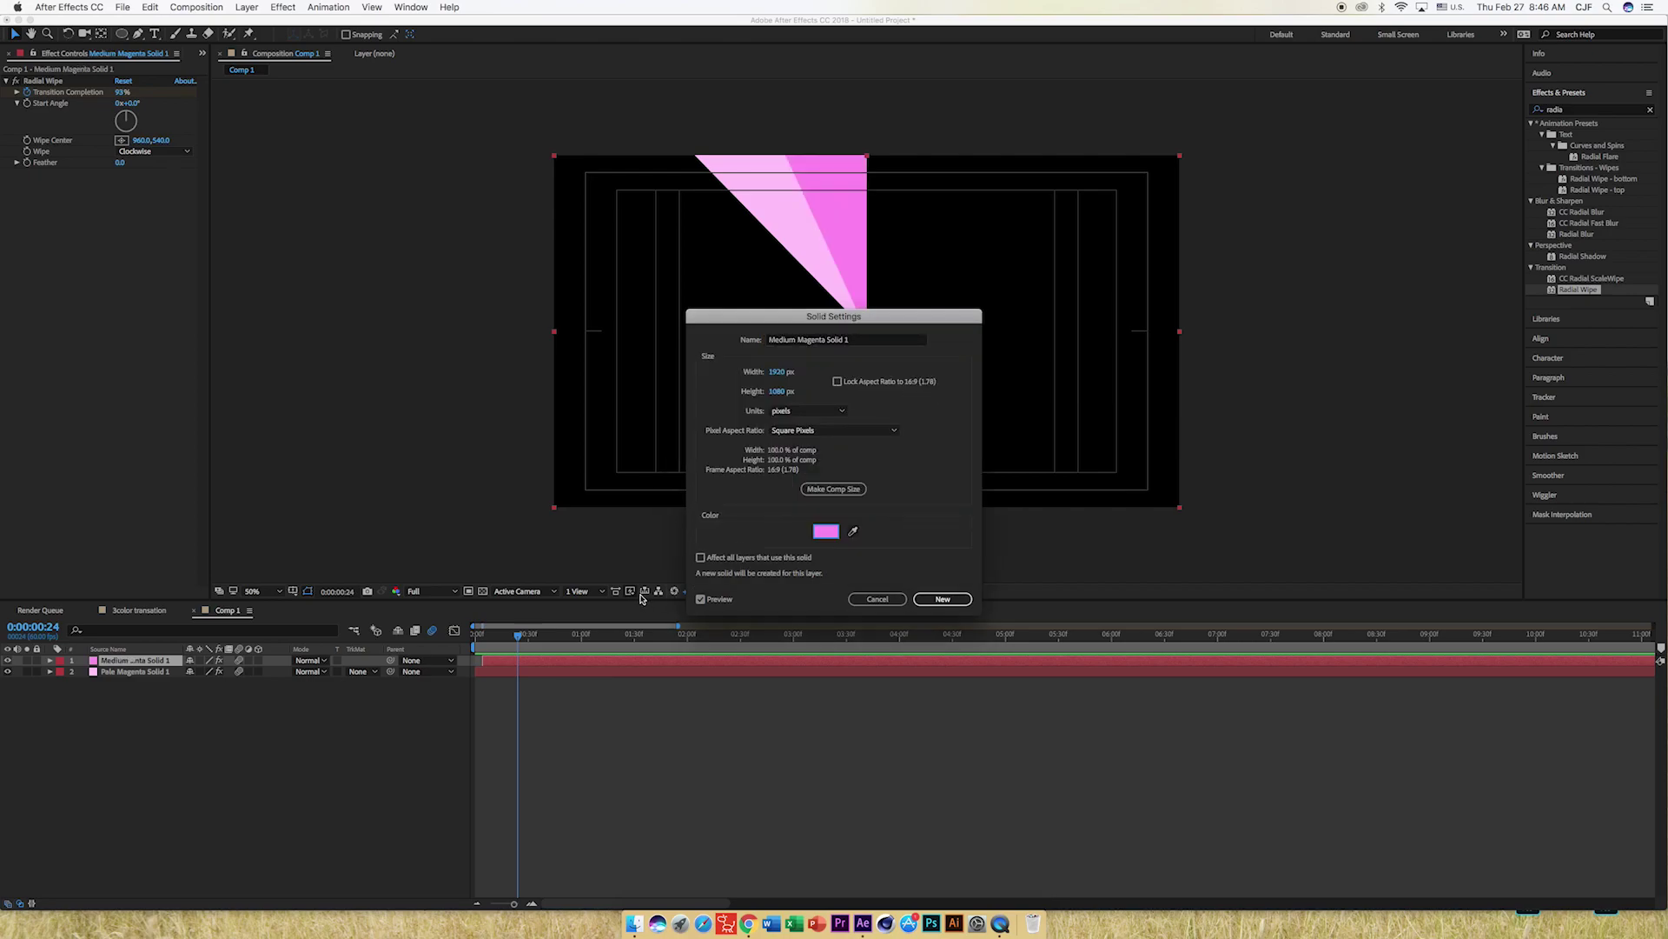
{"action": "left_click", "coordinate": [937, 599]}
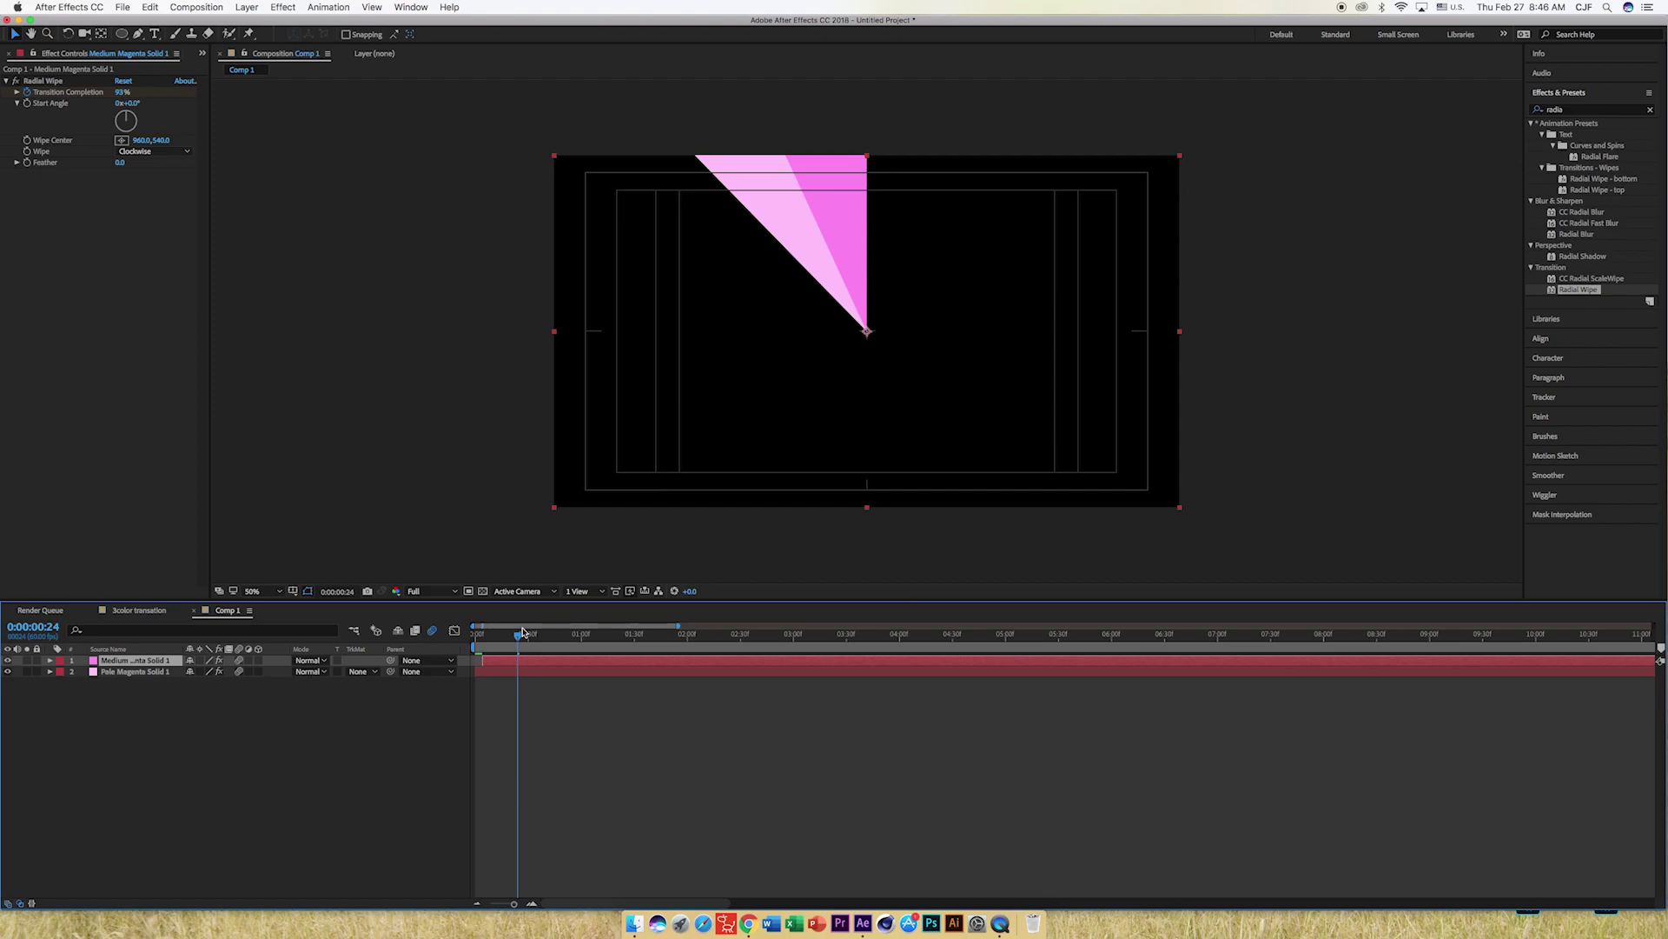
Preview and scrub the staggered pink-and-magenta wipe around one second.
{"action": "left_click_drag", "start_coordinate": [523, 632], "coordinate": [476, 632]}
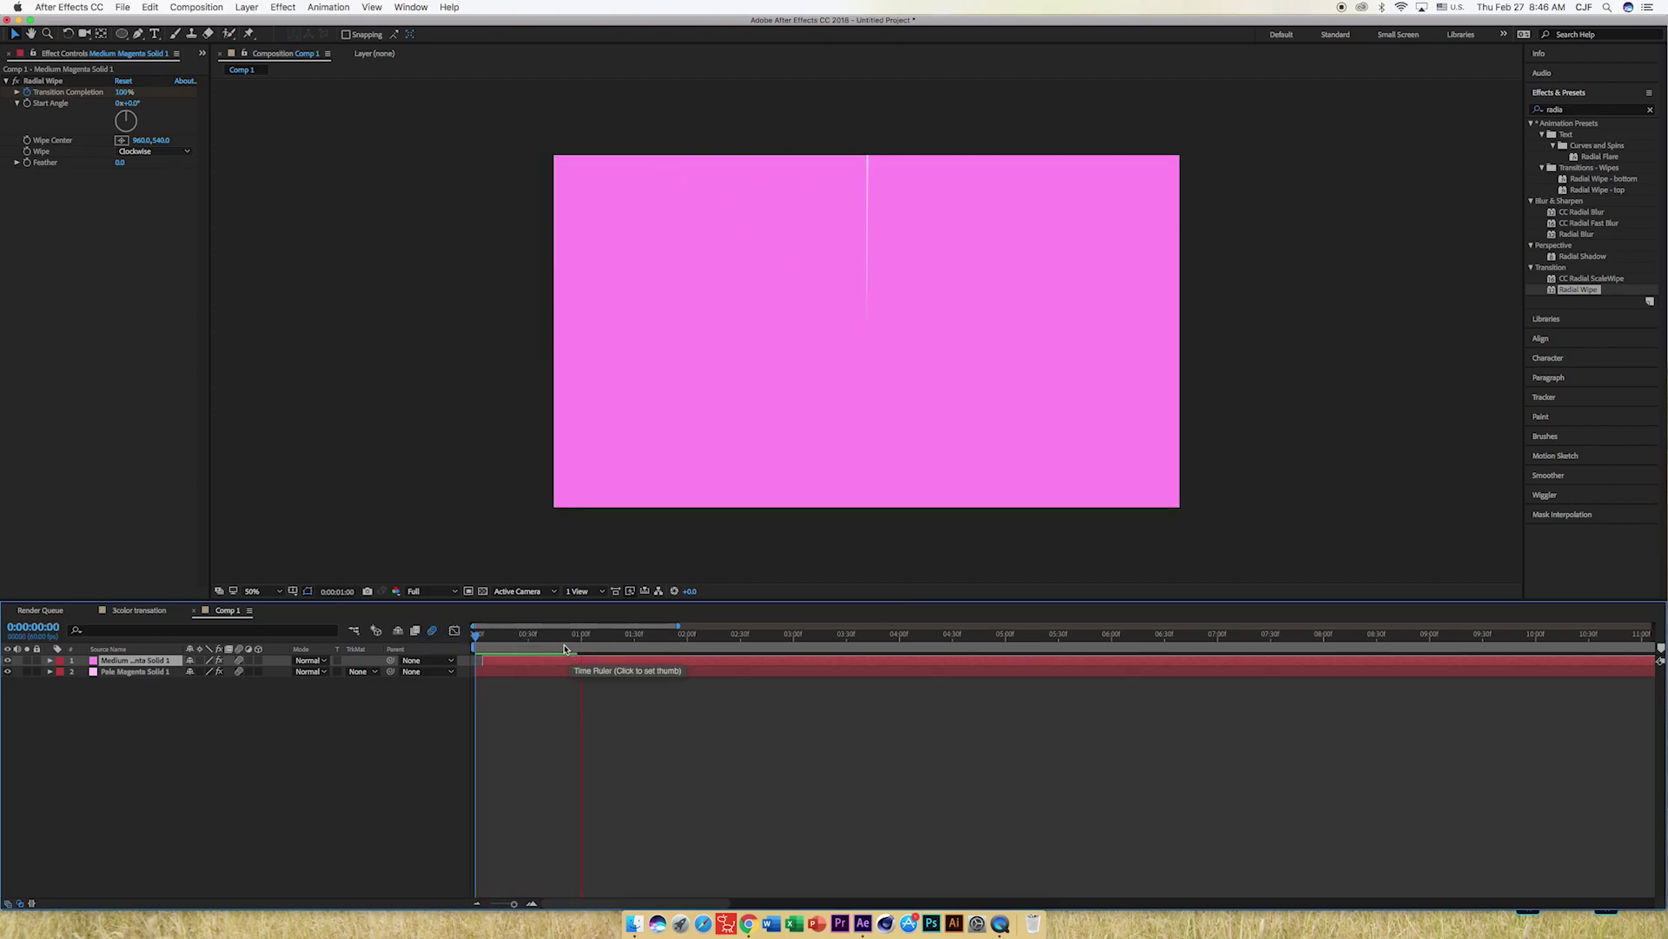
{"action": "key", "text": "space"}
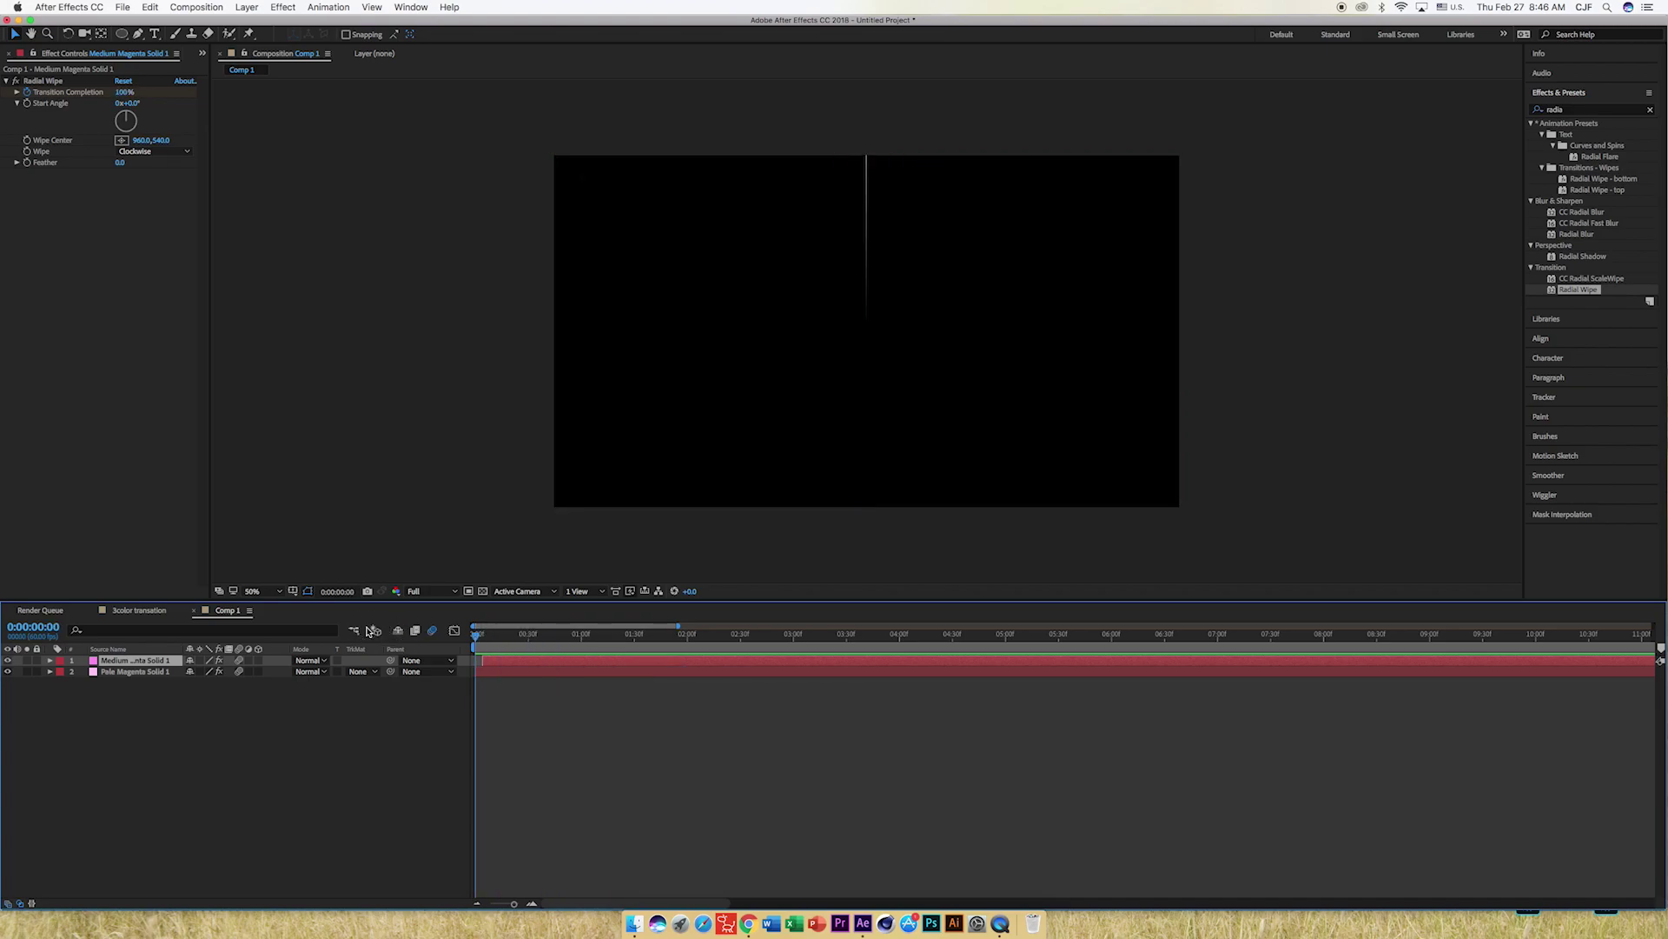
{"action": "key", "text": "space"}
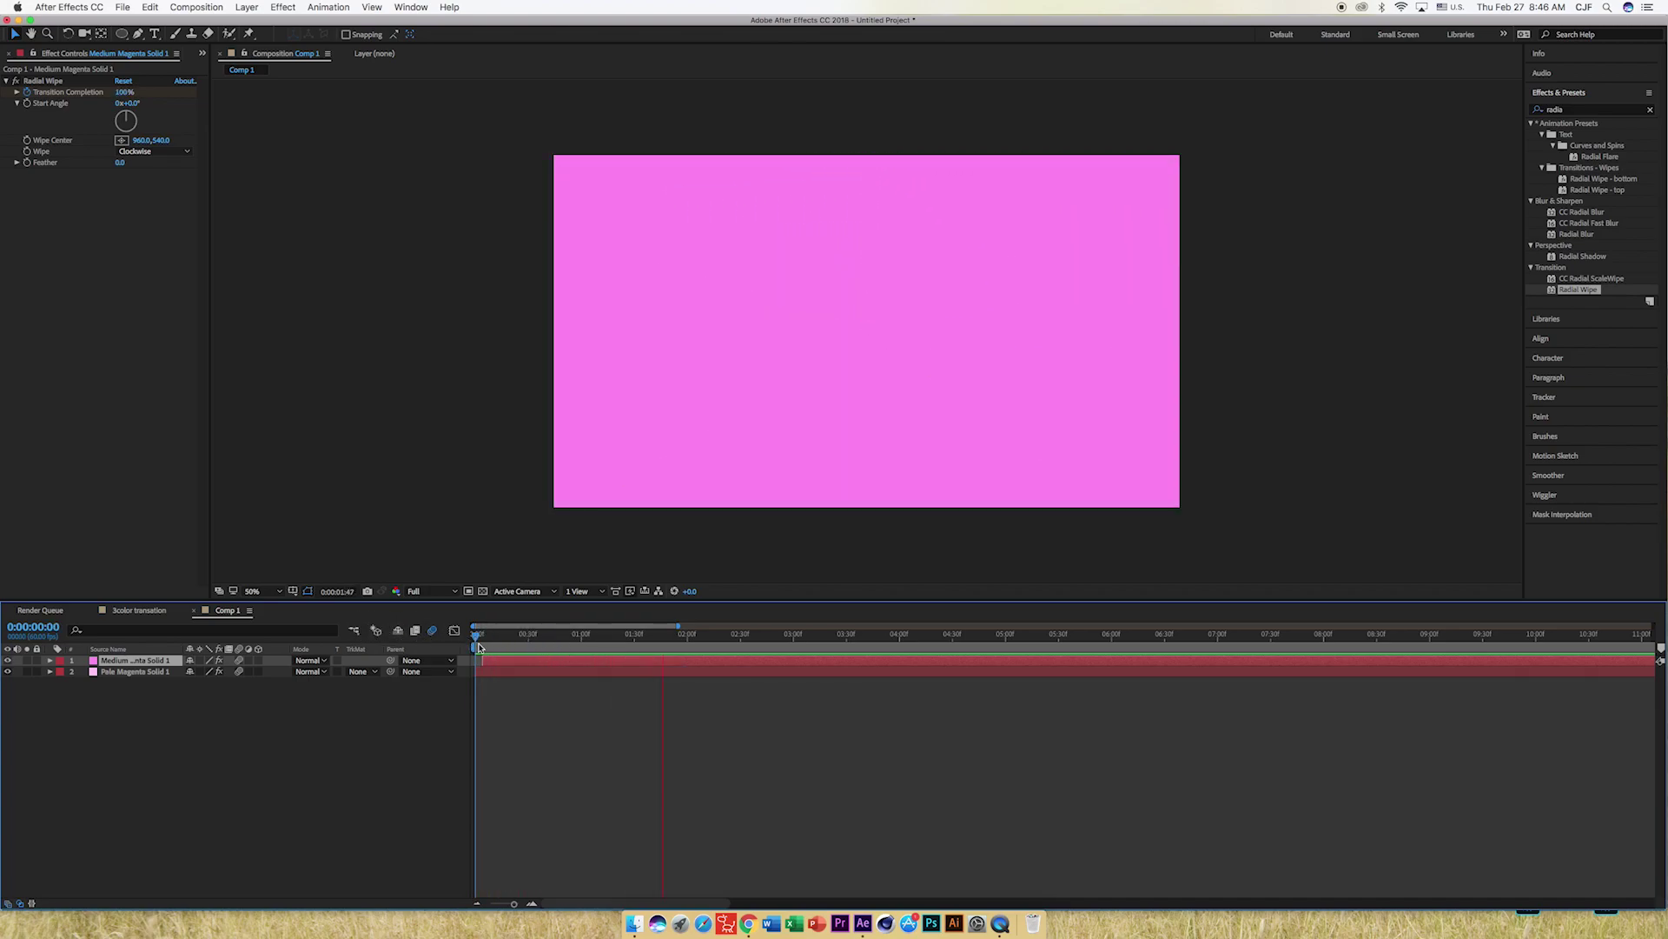
{"action": "left_click_drag", "start_coordinate": [479, 646], "coordinate": [563, 662]}
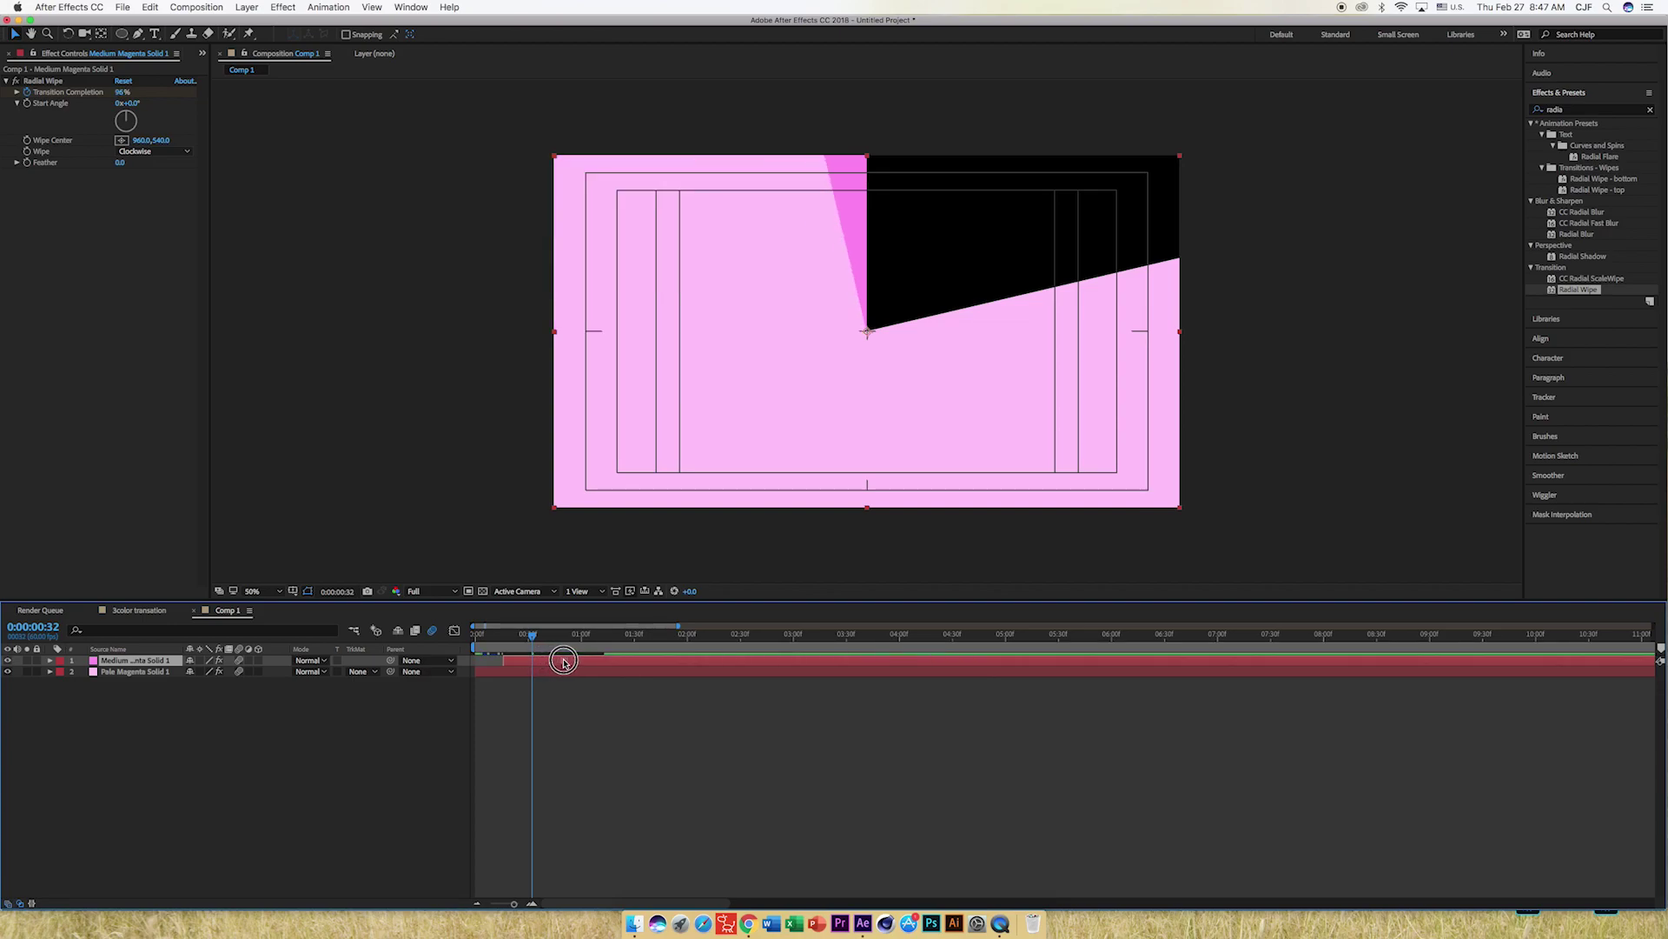
{"action": "key", "text": "space"}
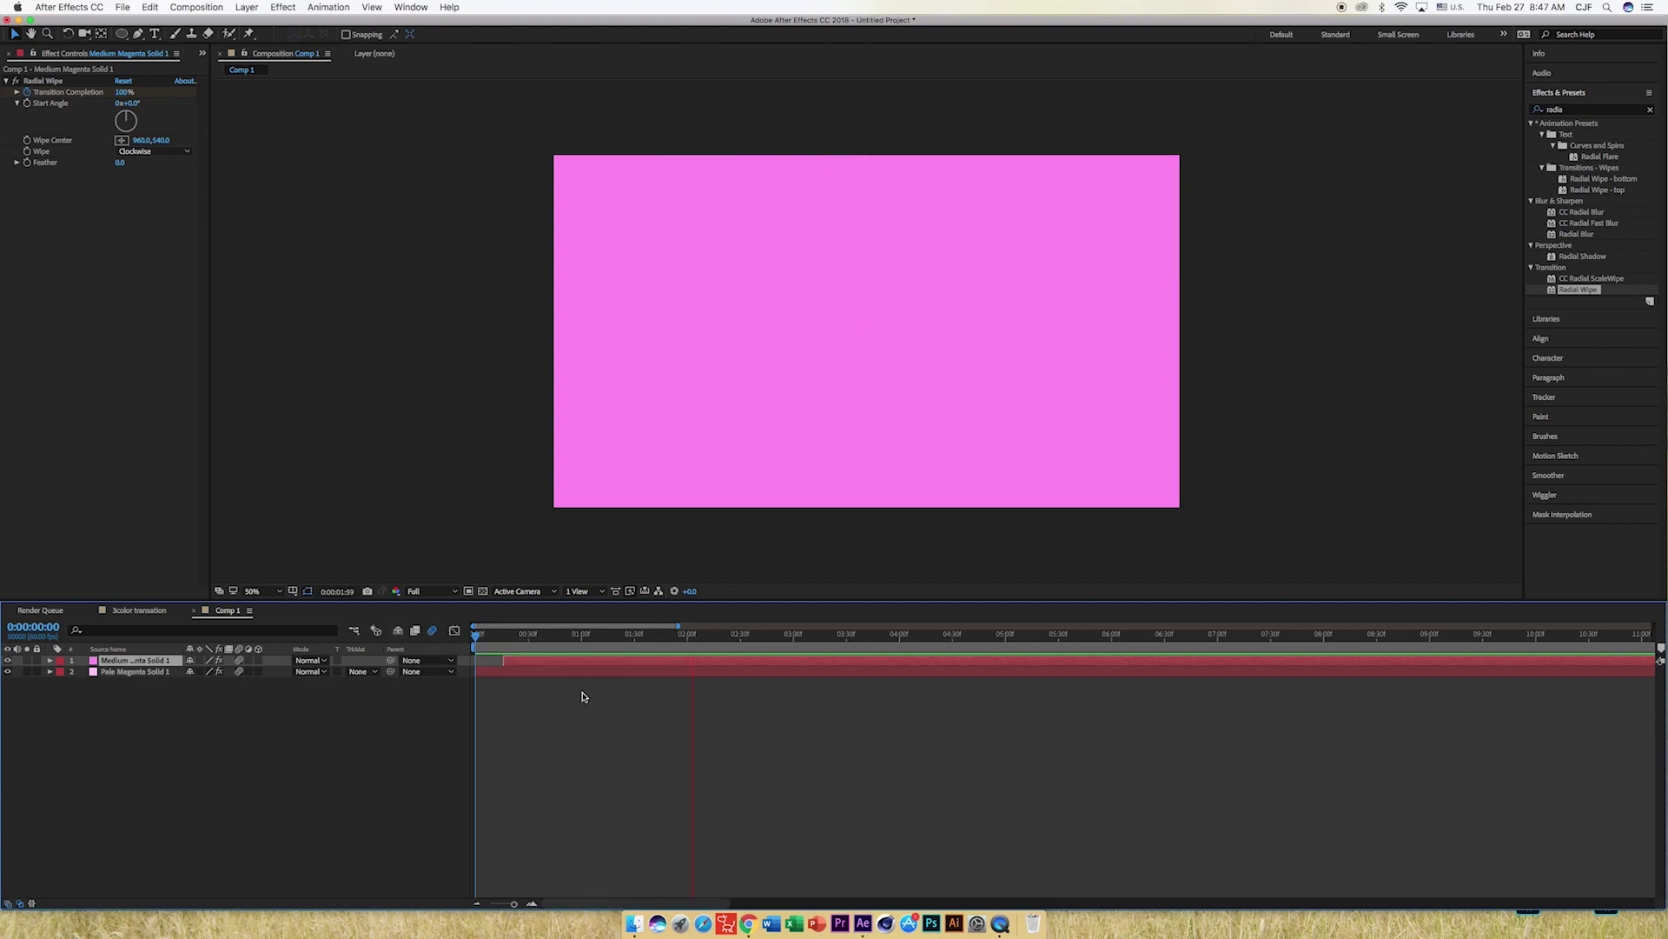
{"action": "left_click_drag", "start_coordinate": [572, 638], "coordinate": [584, 640]}
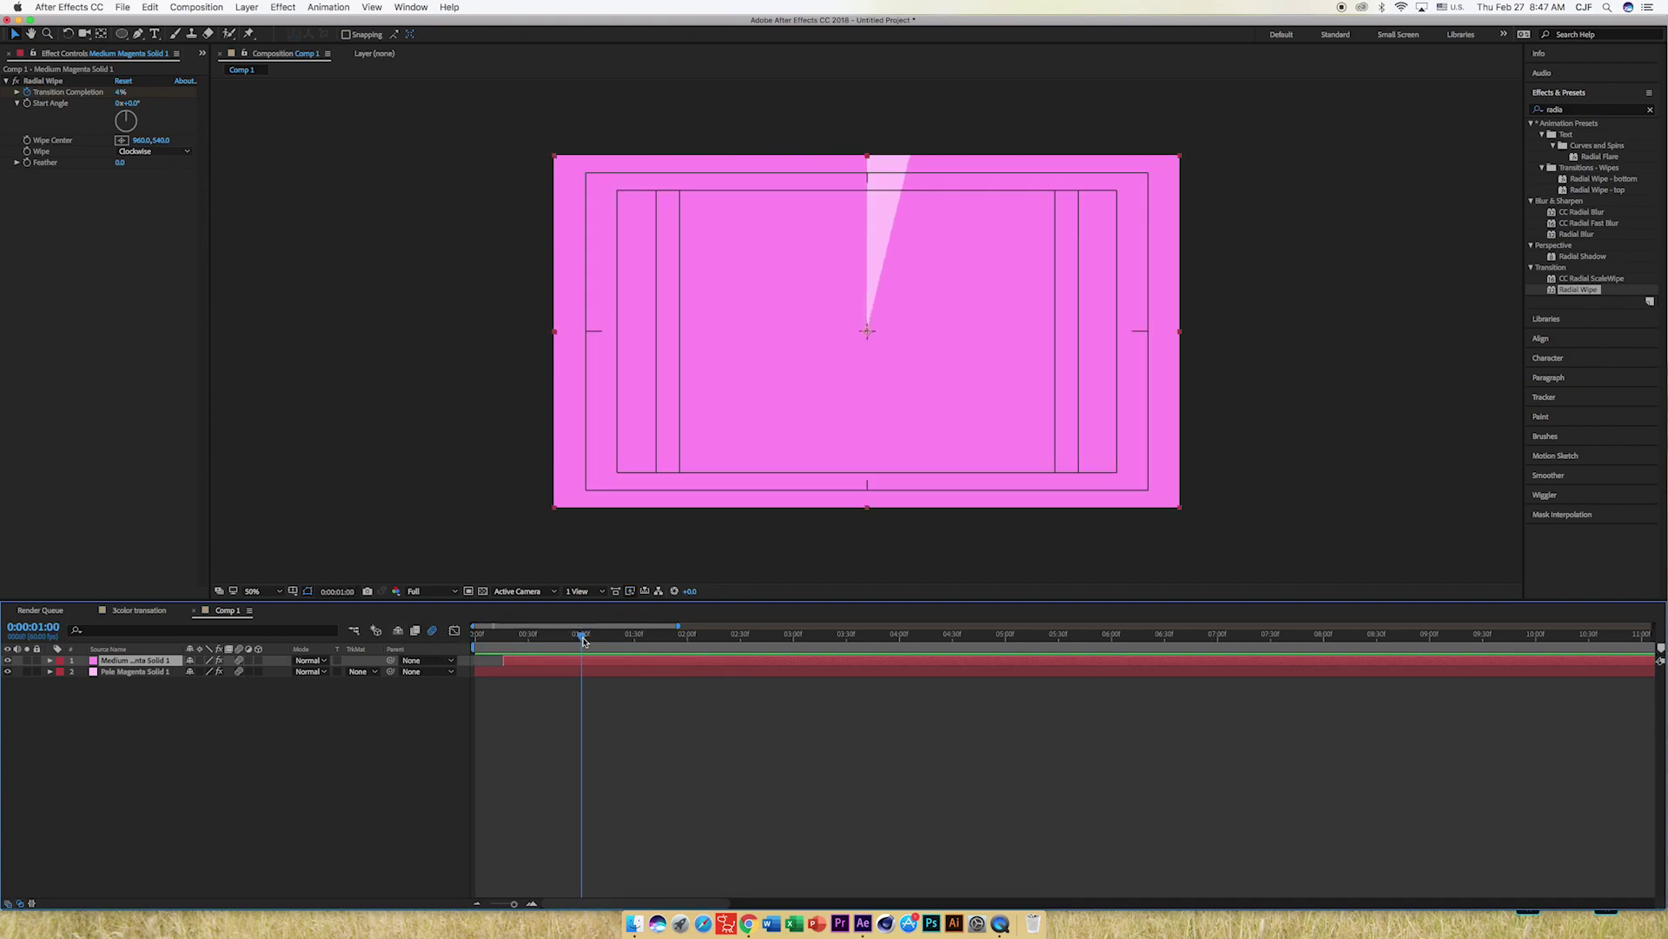
{"action": "key", "text": "space"}
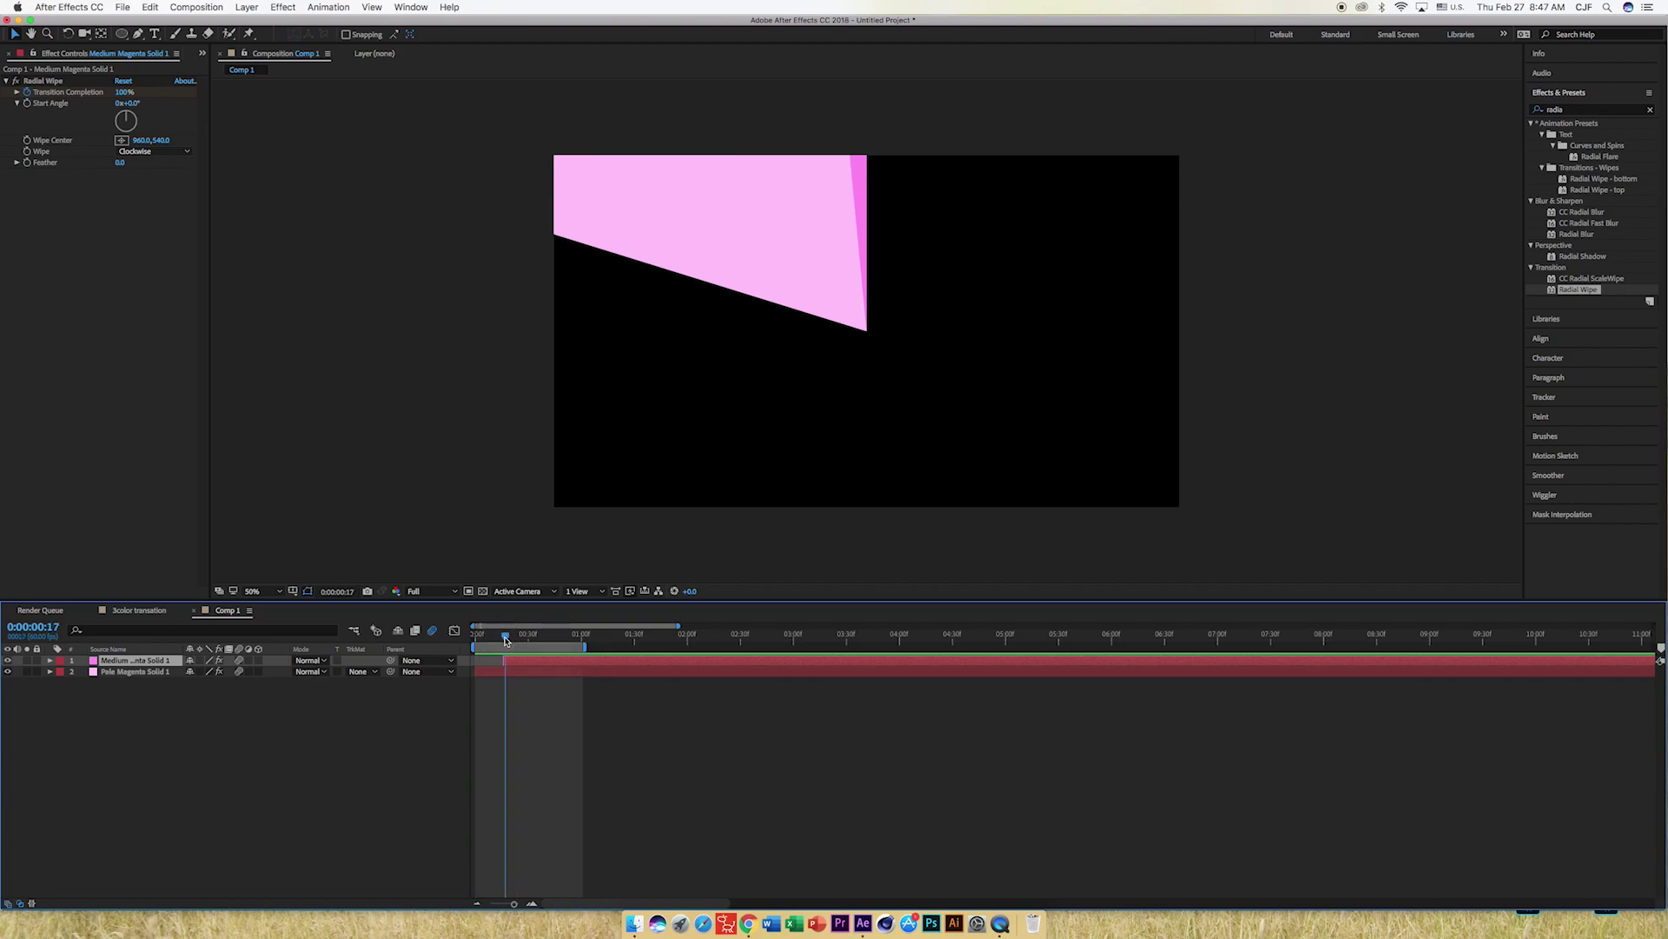
{"action": "key", "text": "space"}
Duplicate the top magenta solid and make the copy a new, deeper magenta solid, Medium Magenta Solid 2.
{"action": "left_click", "coordinate": [148, 692]}
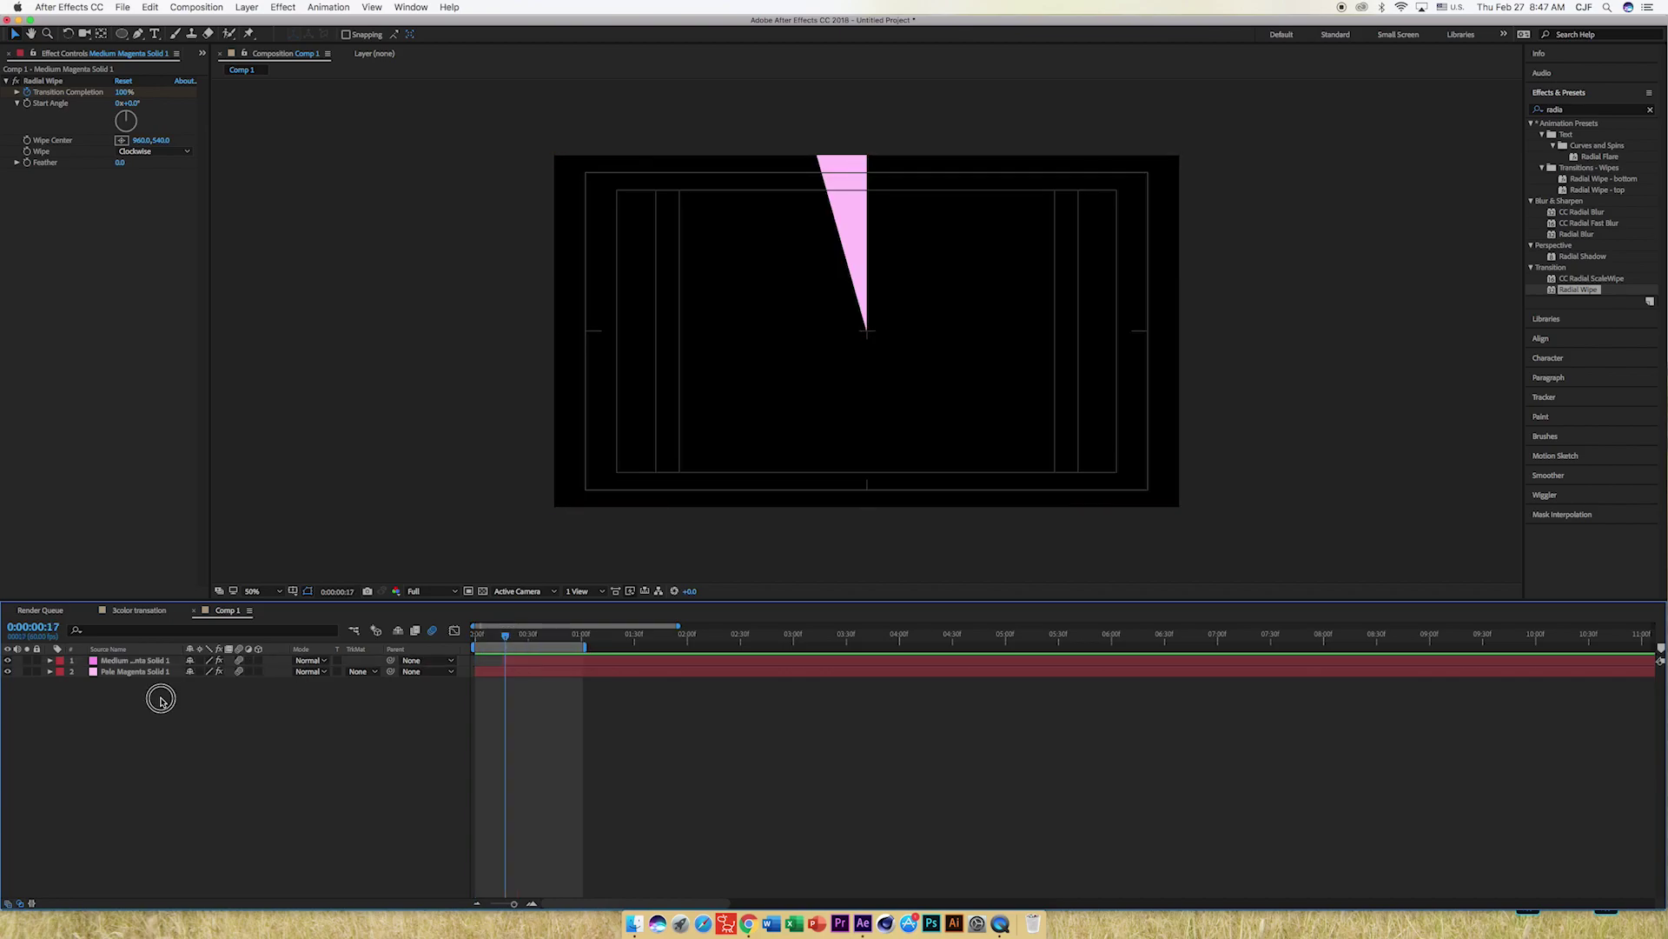
{"action": "left_click", "coordinate": [149, 662]}
{"action": "key", "text": "super+d"}
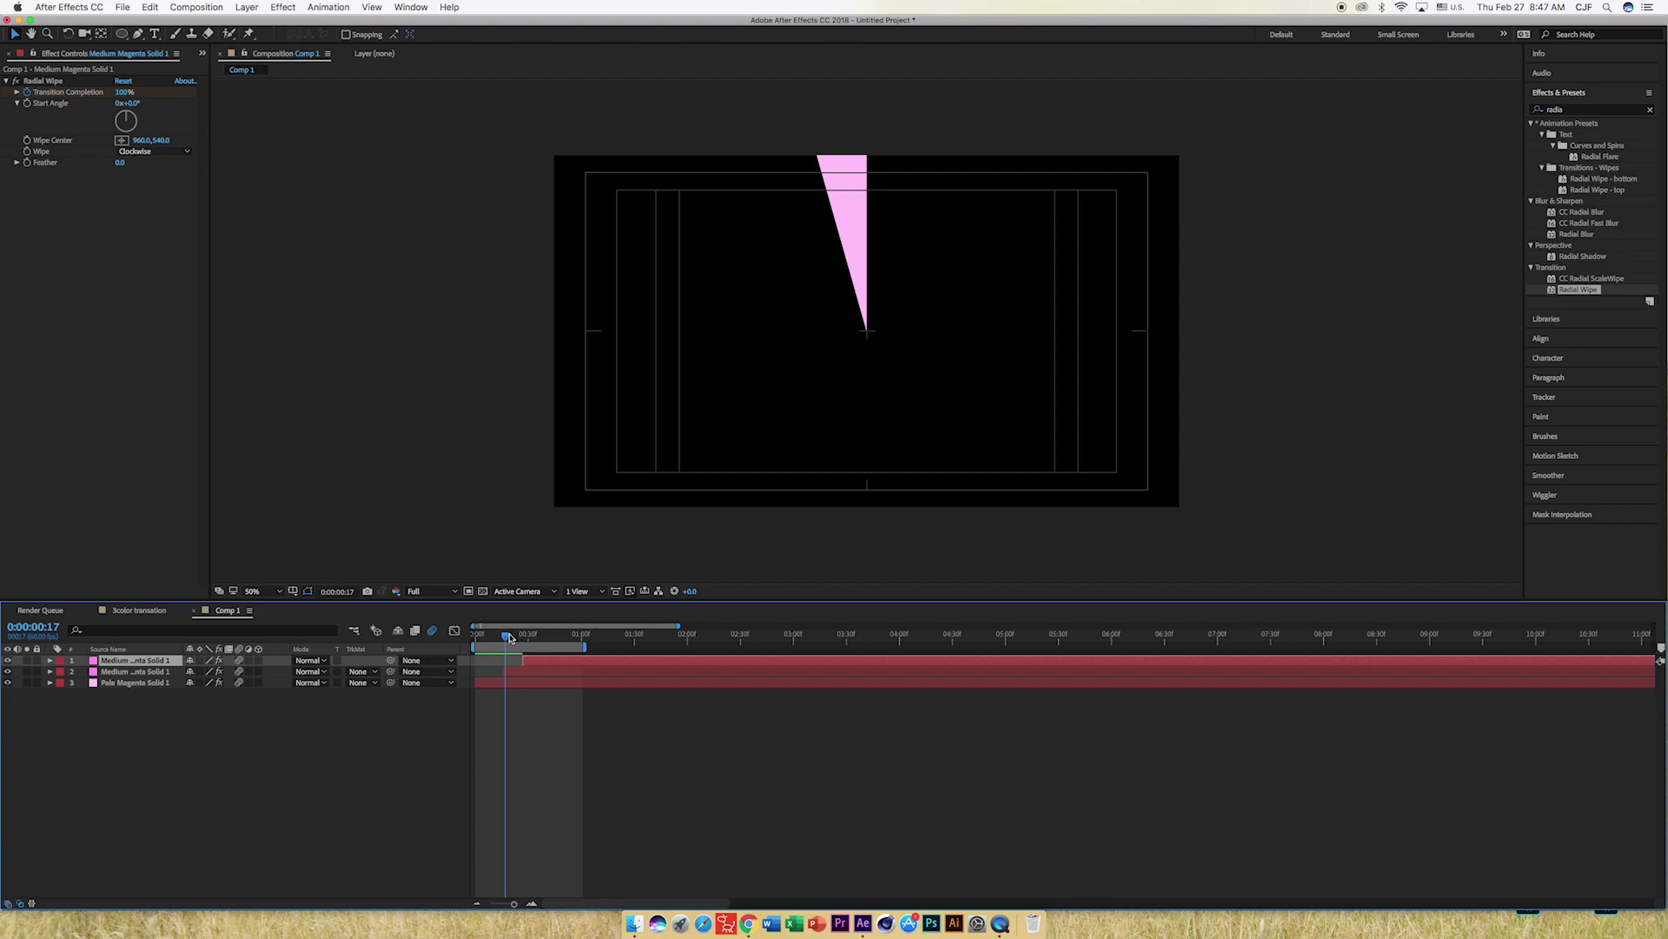
{"action": "left_click_drag", "start_coordinate": [509, 637], "coordinate": [537, 639]}
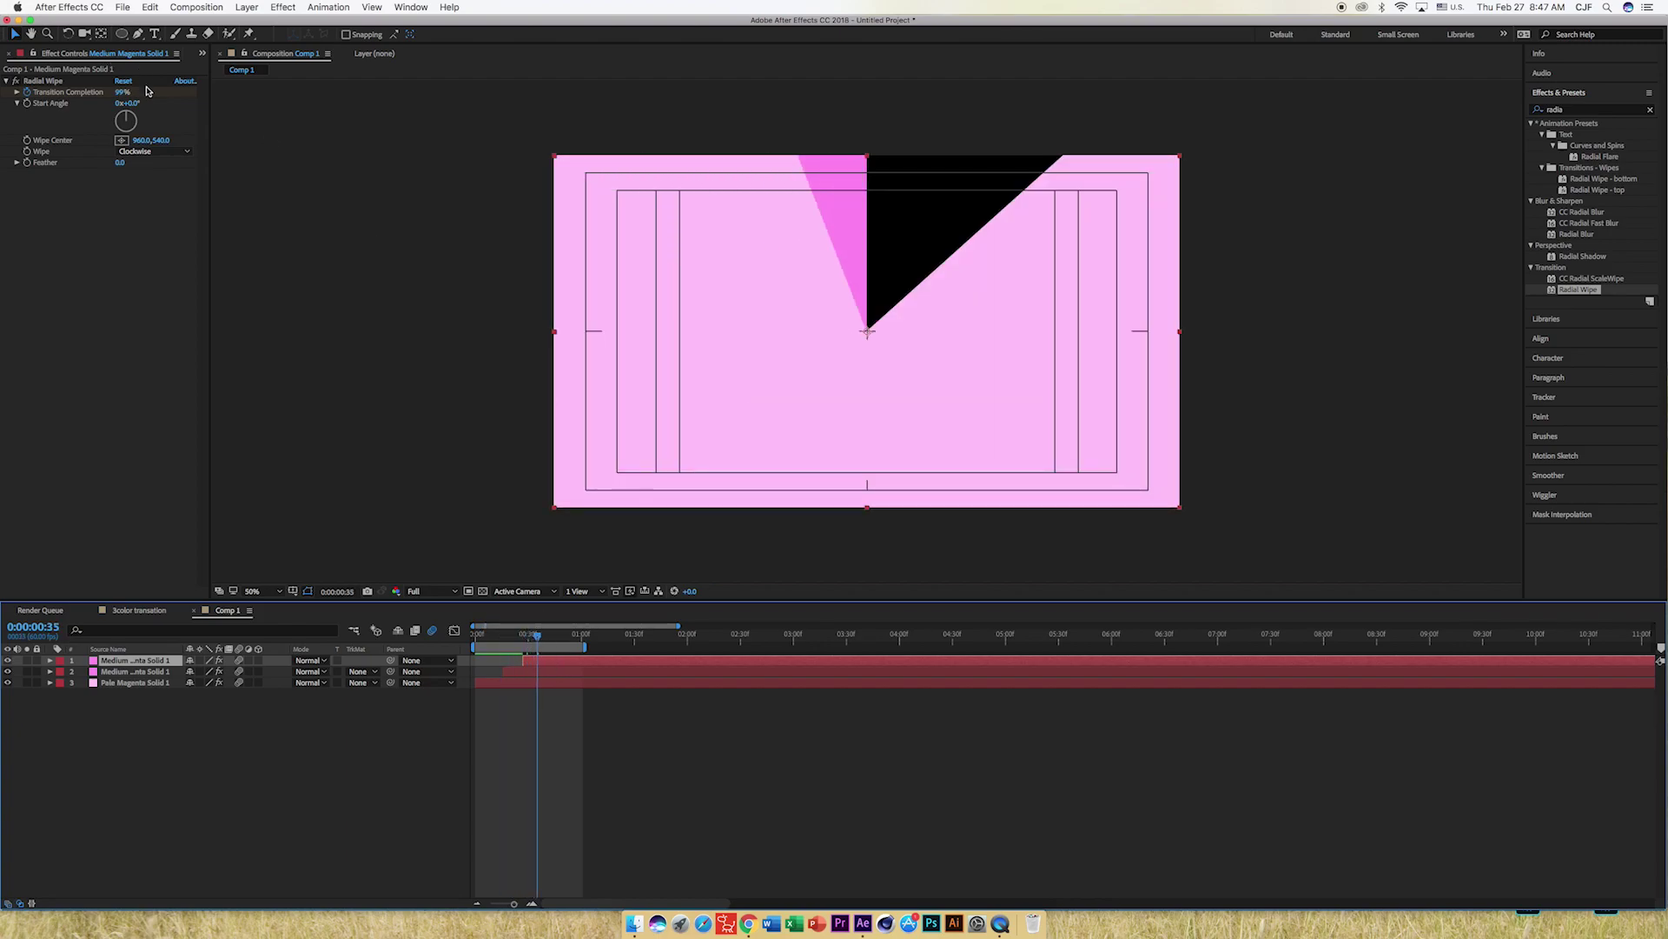
{"action": "left_click", "coordinate": [246, 7]}
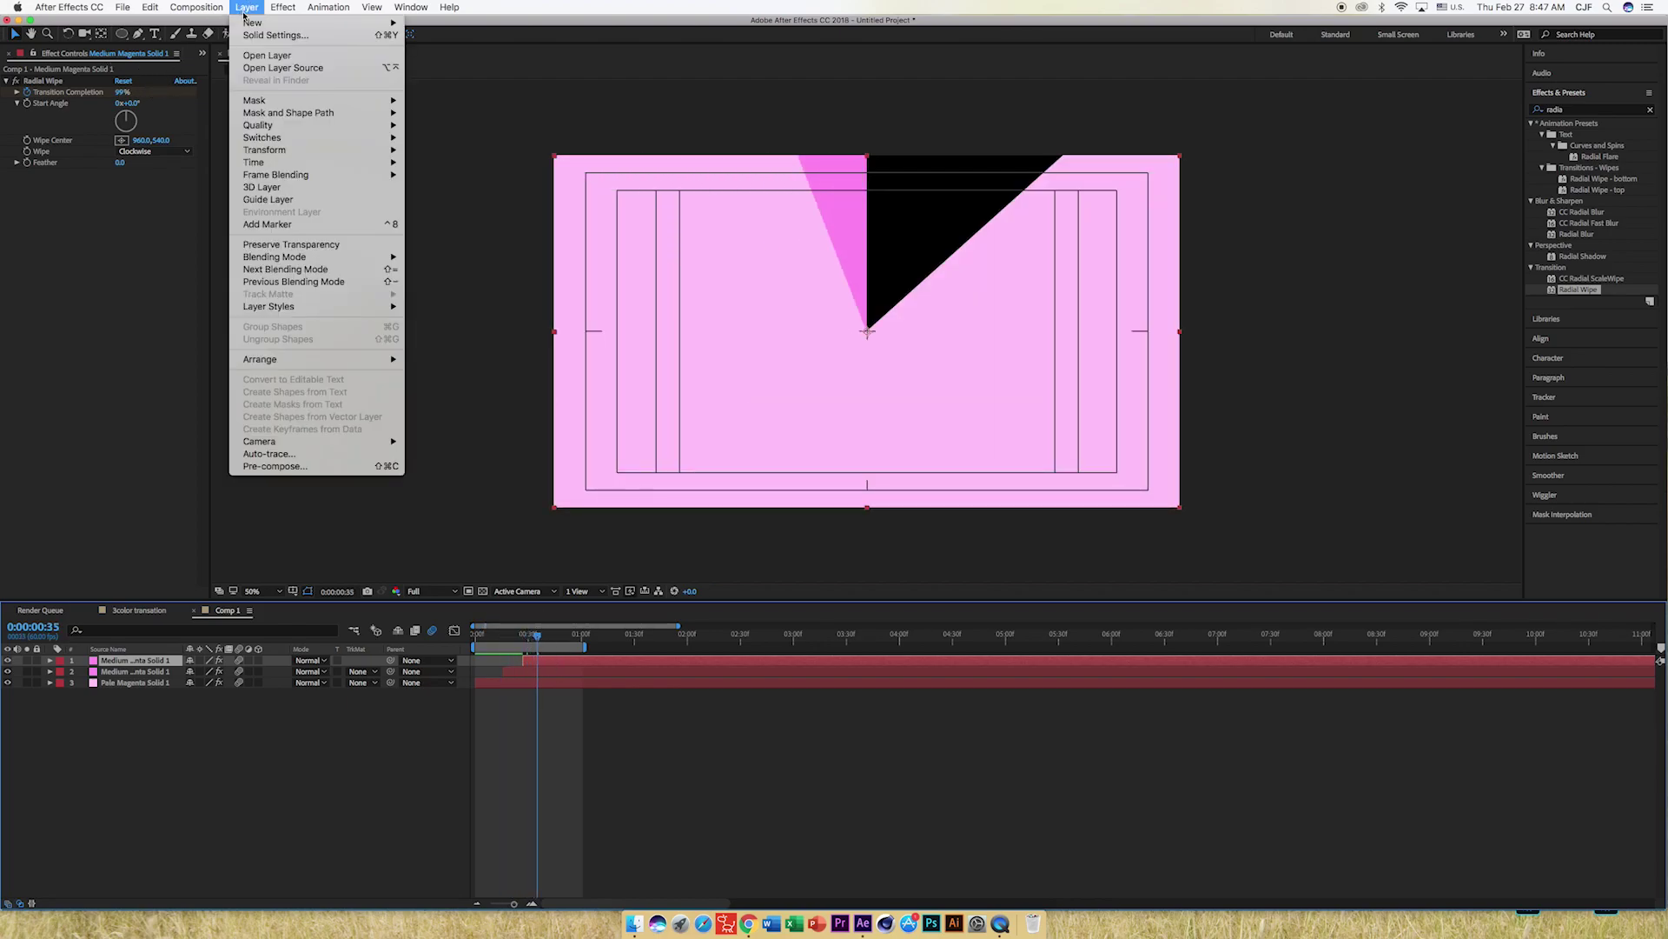
{"action": "left_click", "coordinate": [275, 36]}
{"action": "left_click", "coordinate": [826, 532]}
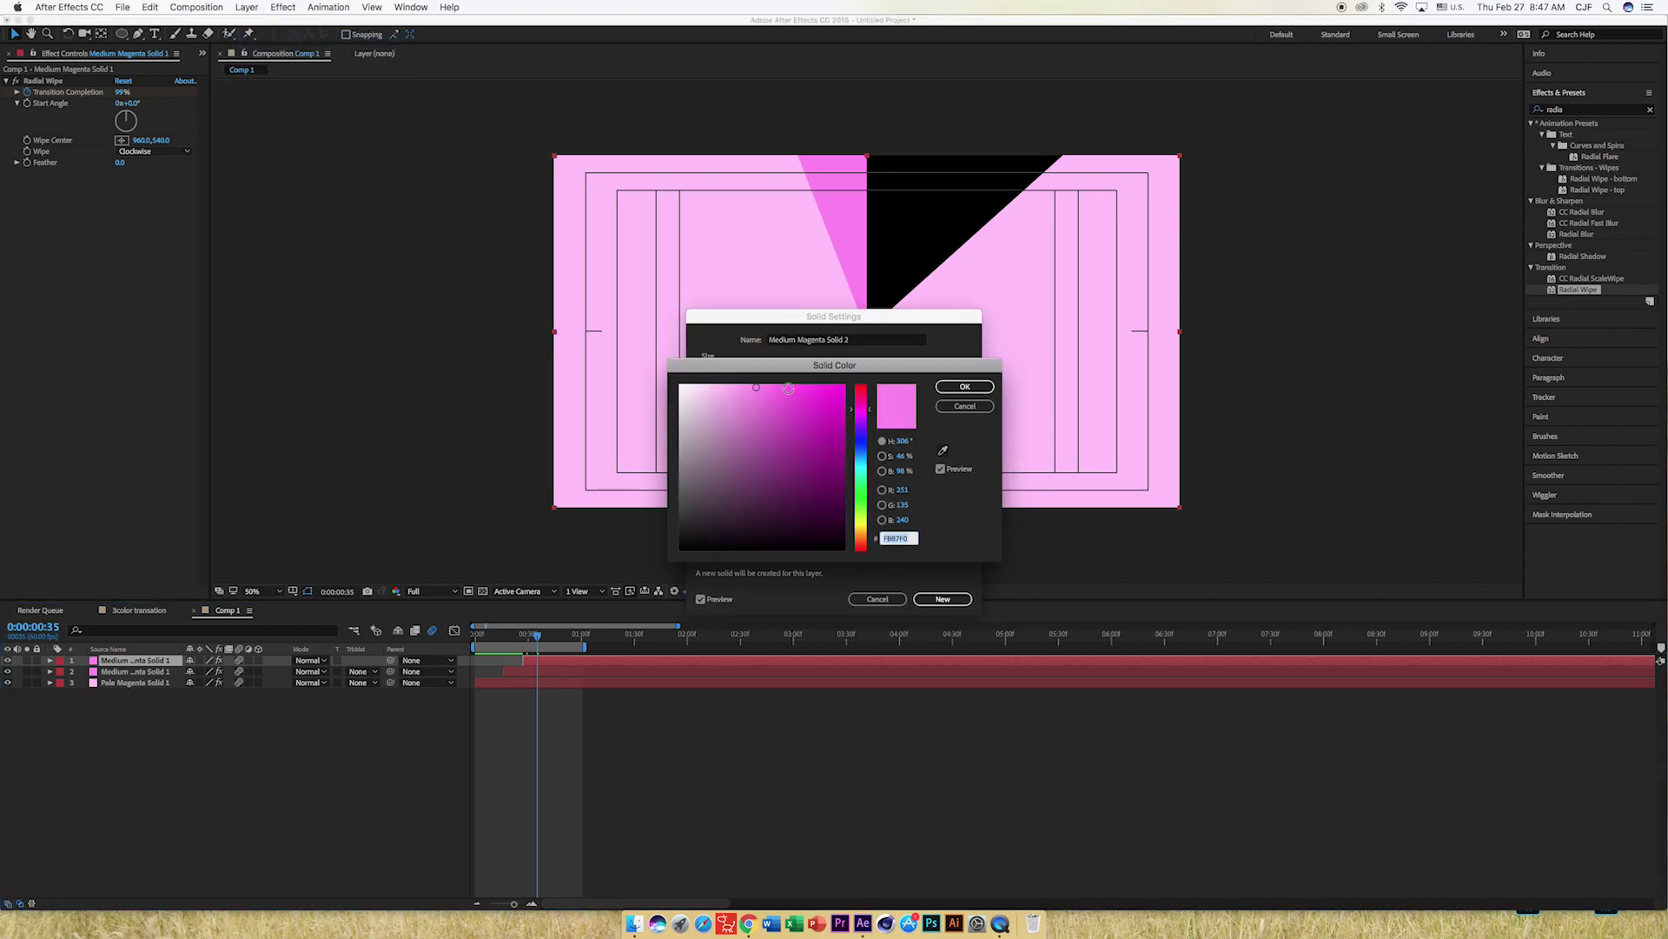
{"action": "left_click", "coordinate": [798, 387]}
{"action": "left_click", "coordinate": [937, 391]}
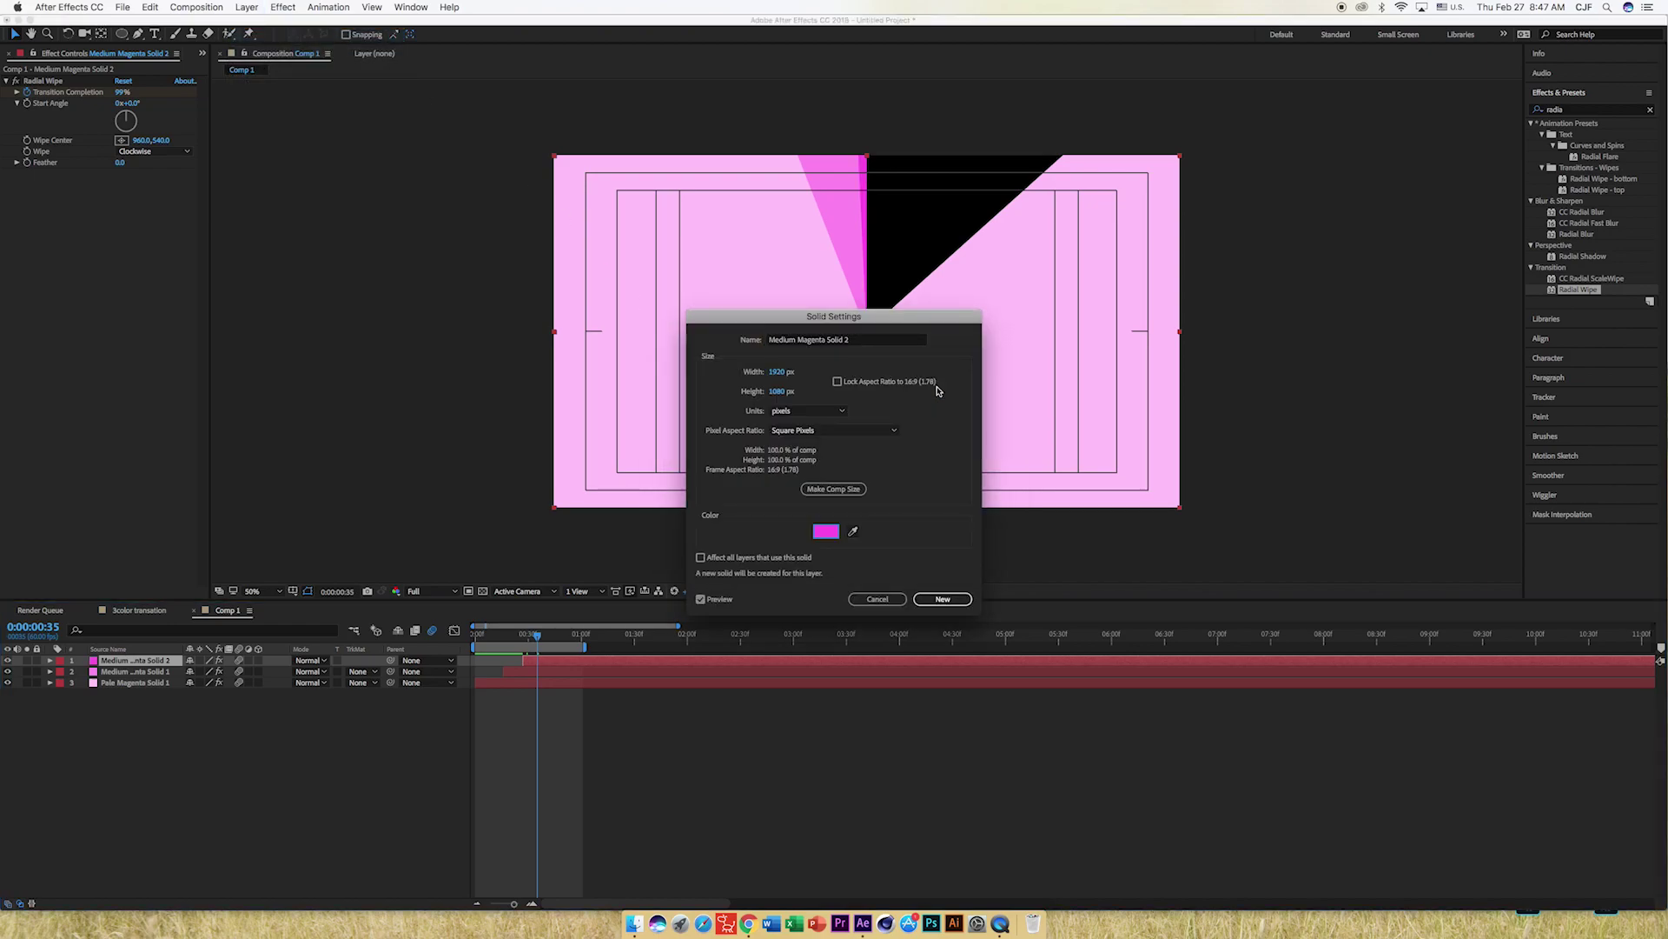
{"action": "left_click", "coordinate": [936, 603]}
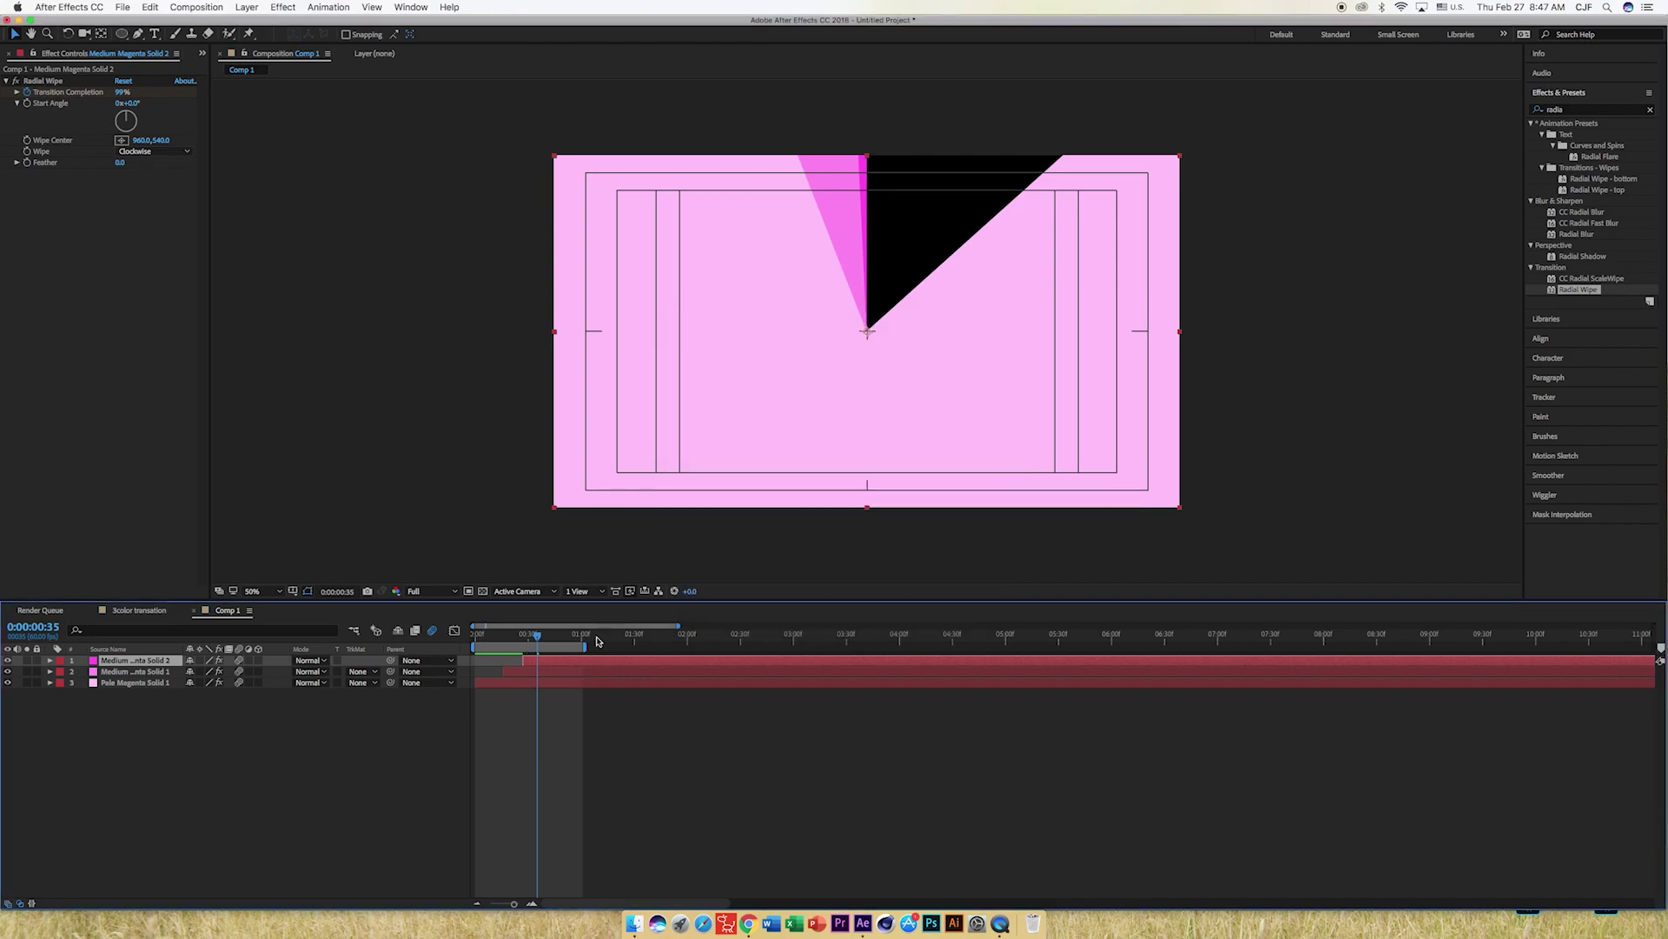
Preview the three-colour wipe from the start, extending the work-area end slightly.
{"action": "left_click_drag", "start_coordinate": [540, 640], "coordinate": [375, 629]}
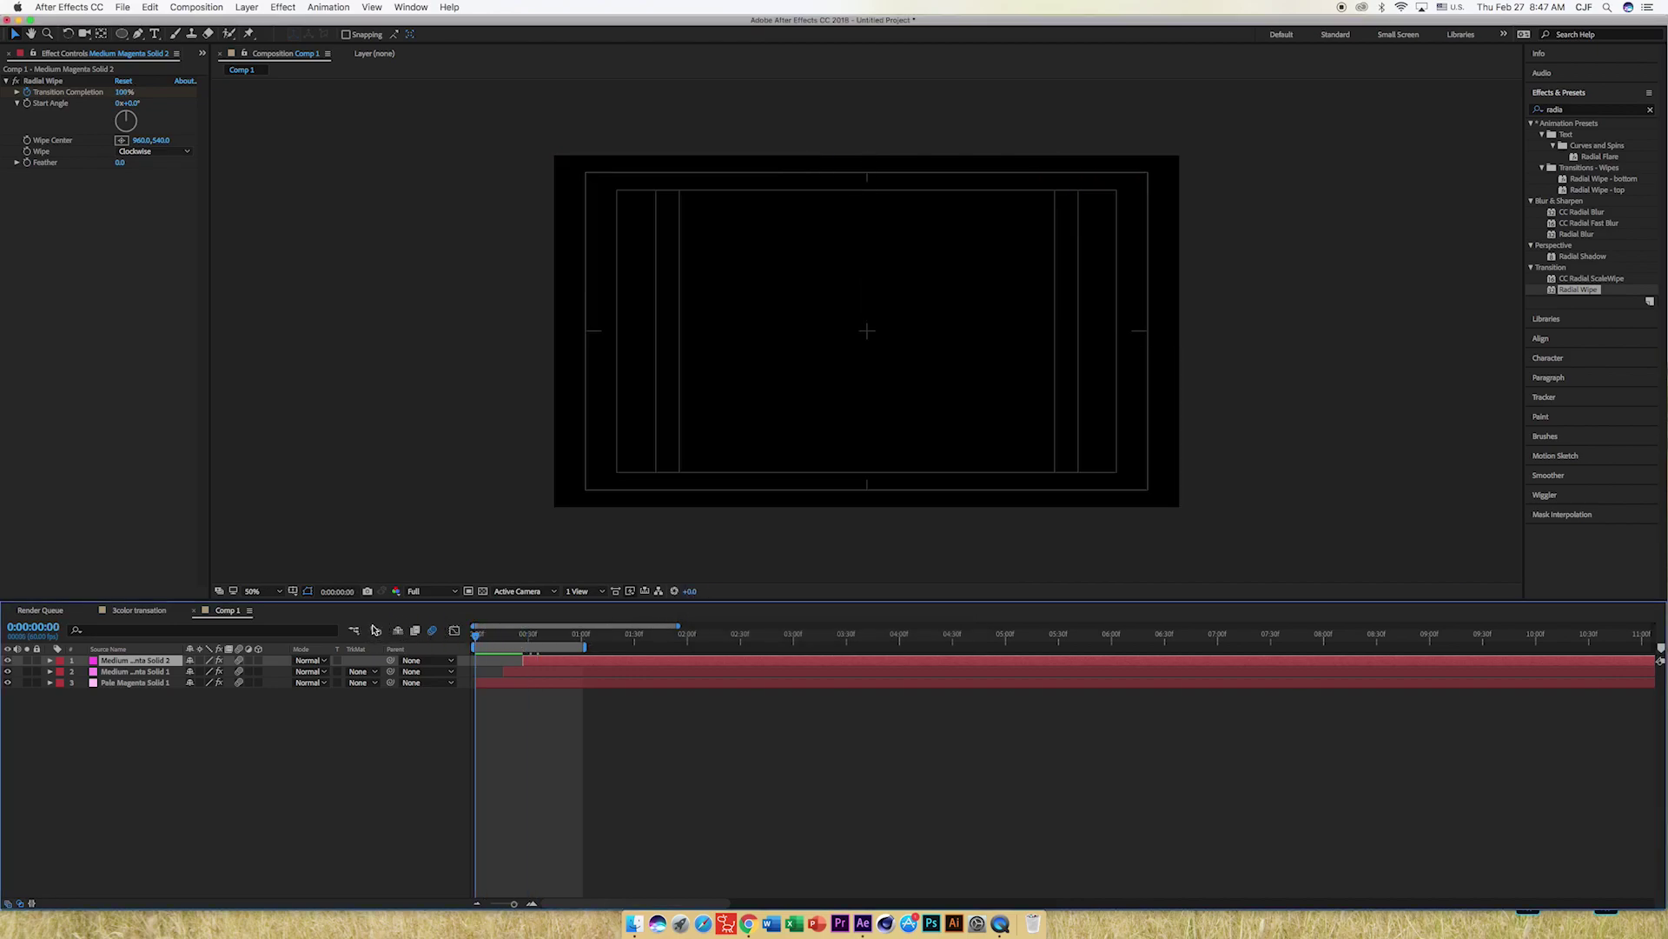
{"action": "key", "text": "space"}
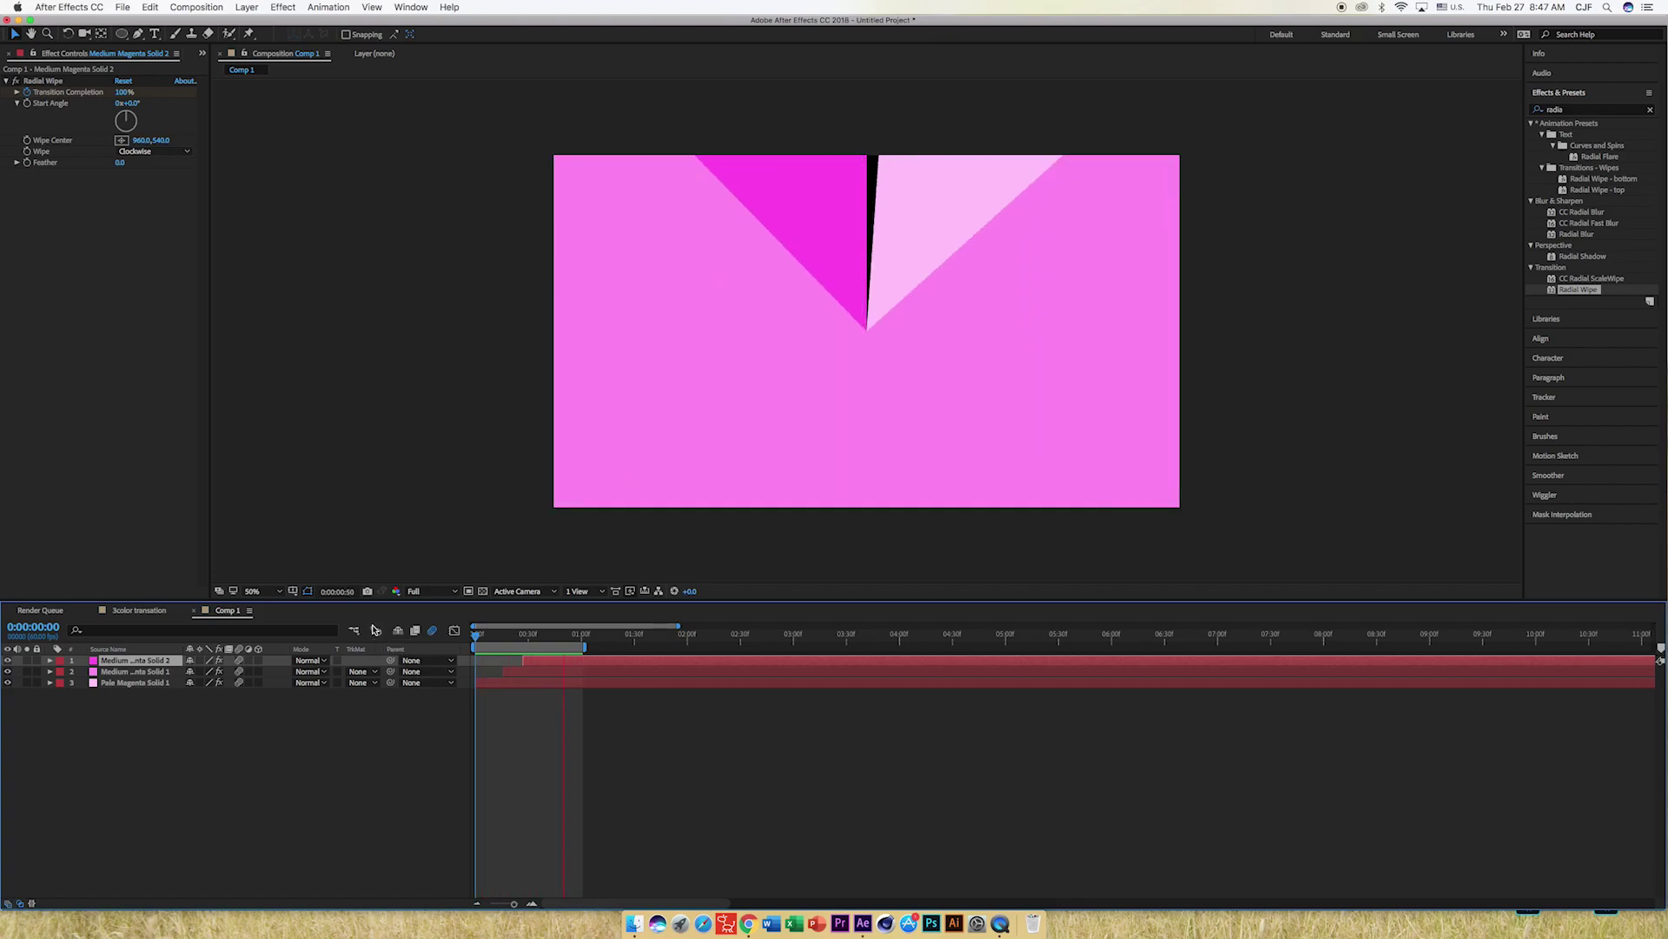
{"action": "left_click", "coordinate": [599, 648]}
{"action": "left_click_drag", "start_coordinate": [600, 648], "coordinate": [605, 648]}
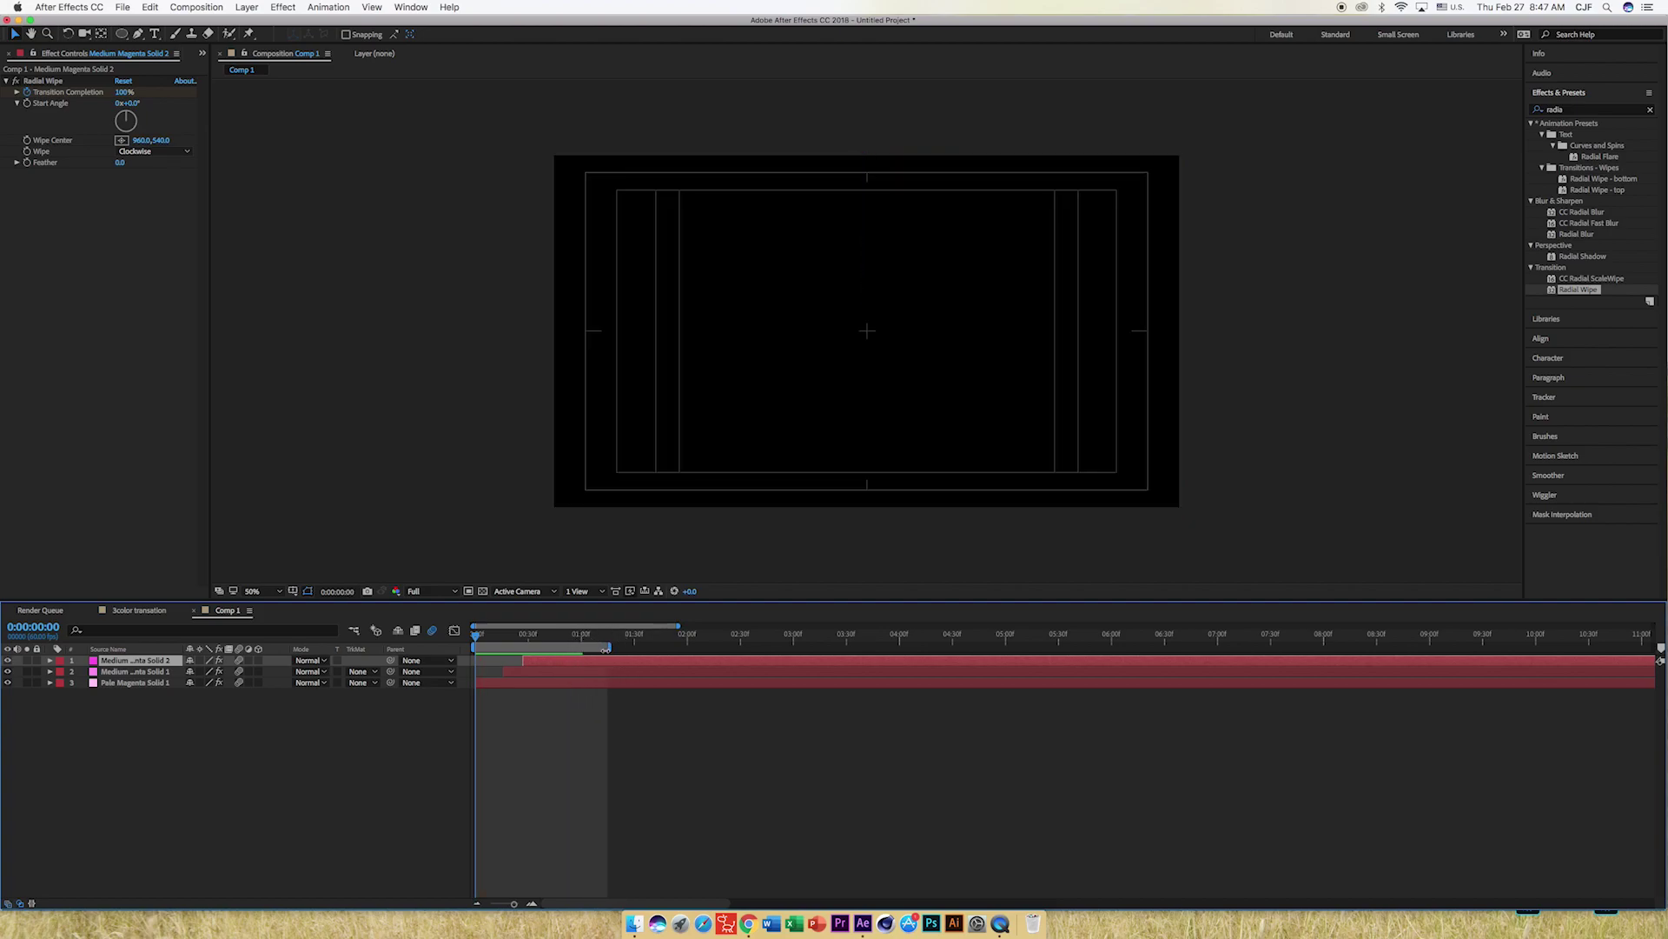
{"action": "key", "text": "space"}
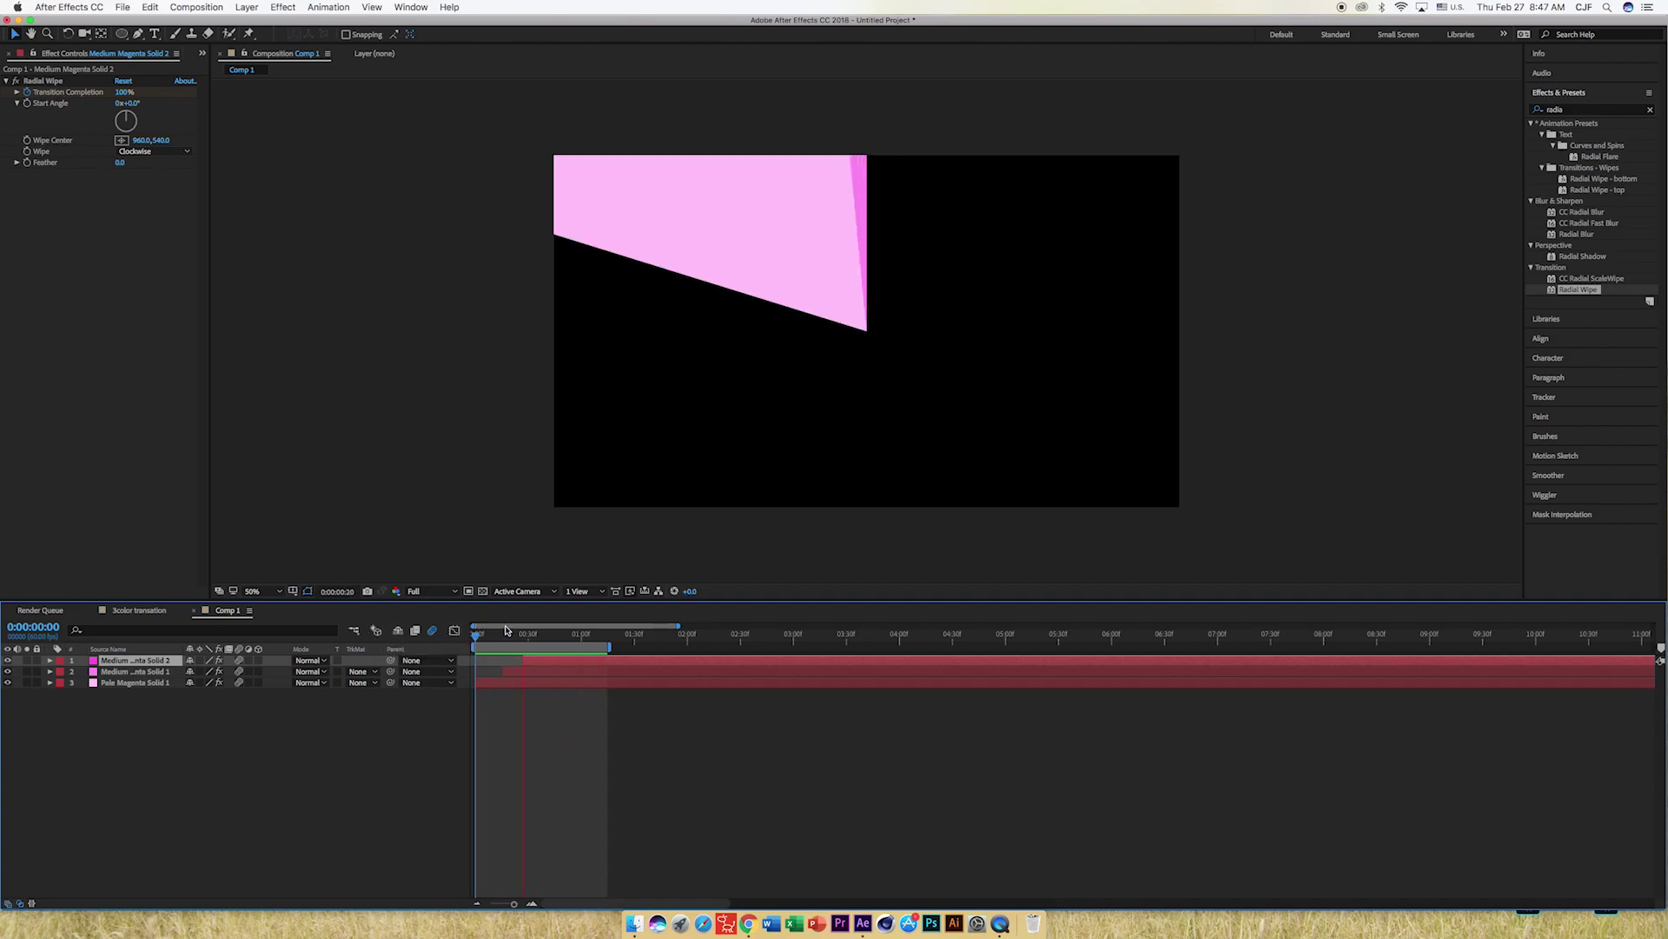
Duplicate Medium Magenta Solid 2 and pre-compose the three solids below it into '3co'.
{"action": "left_click", "coordinate": [542, 643]}
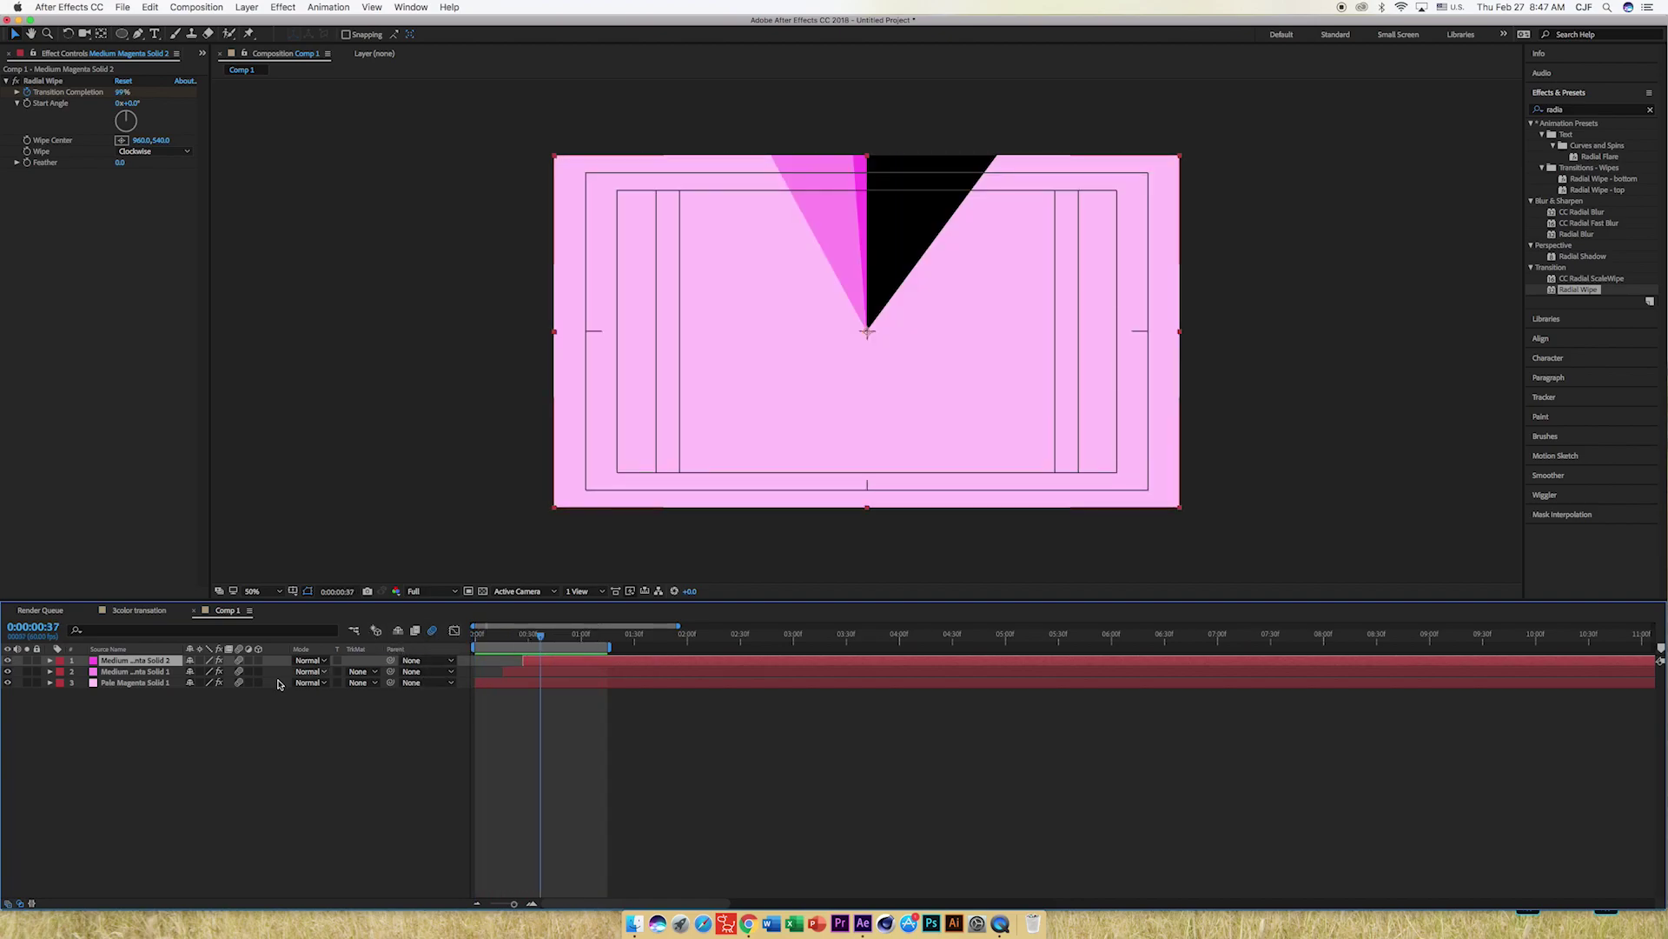
{"action": "key", "text": "super+d"}
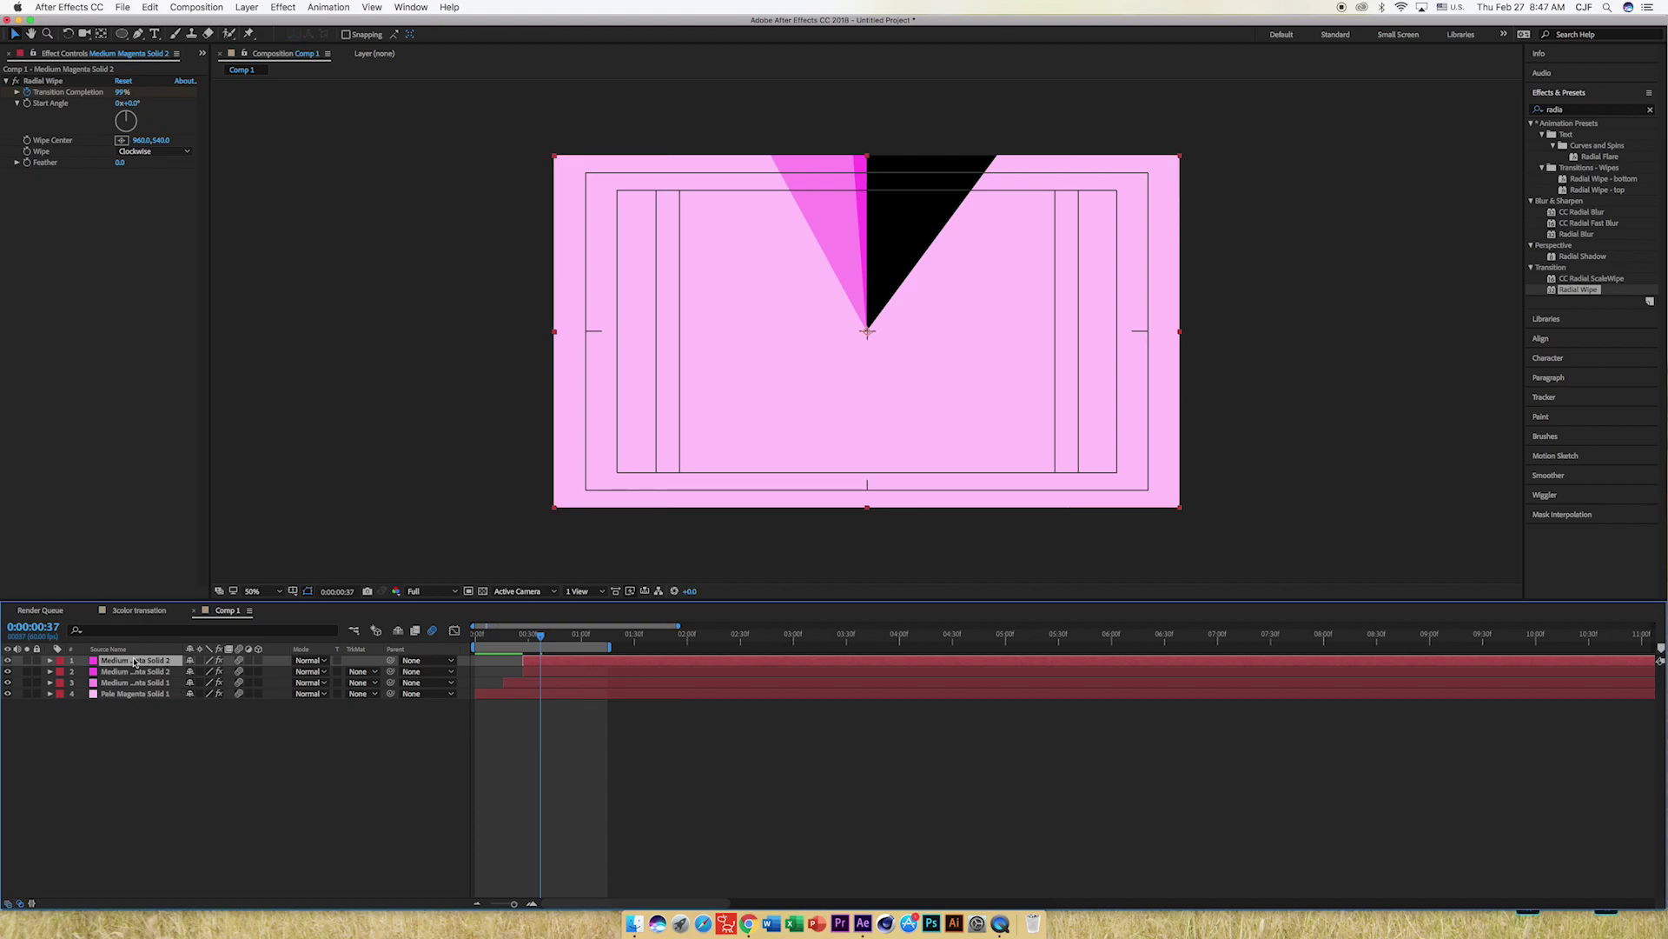
{"action": "left_click_drag", "start_coordinate": [113, 725], "coordinate": [137, 675]}
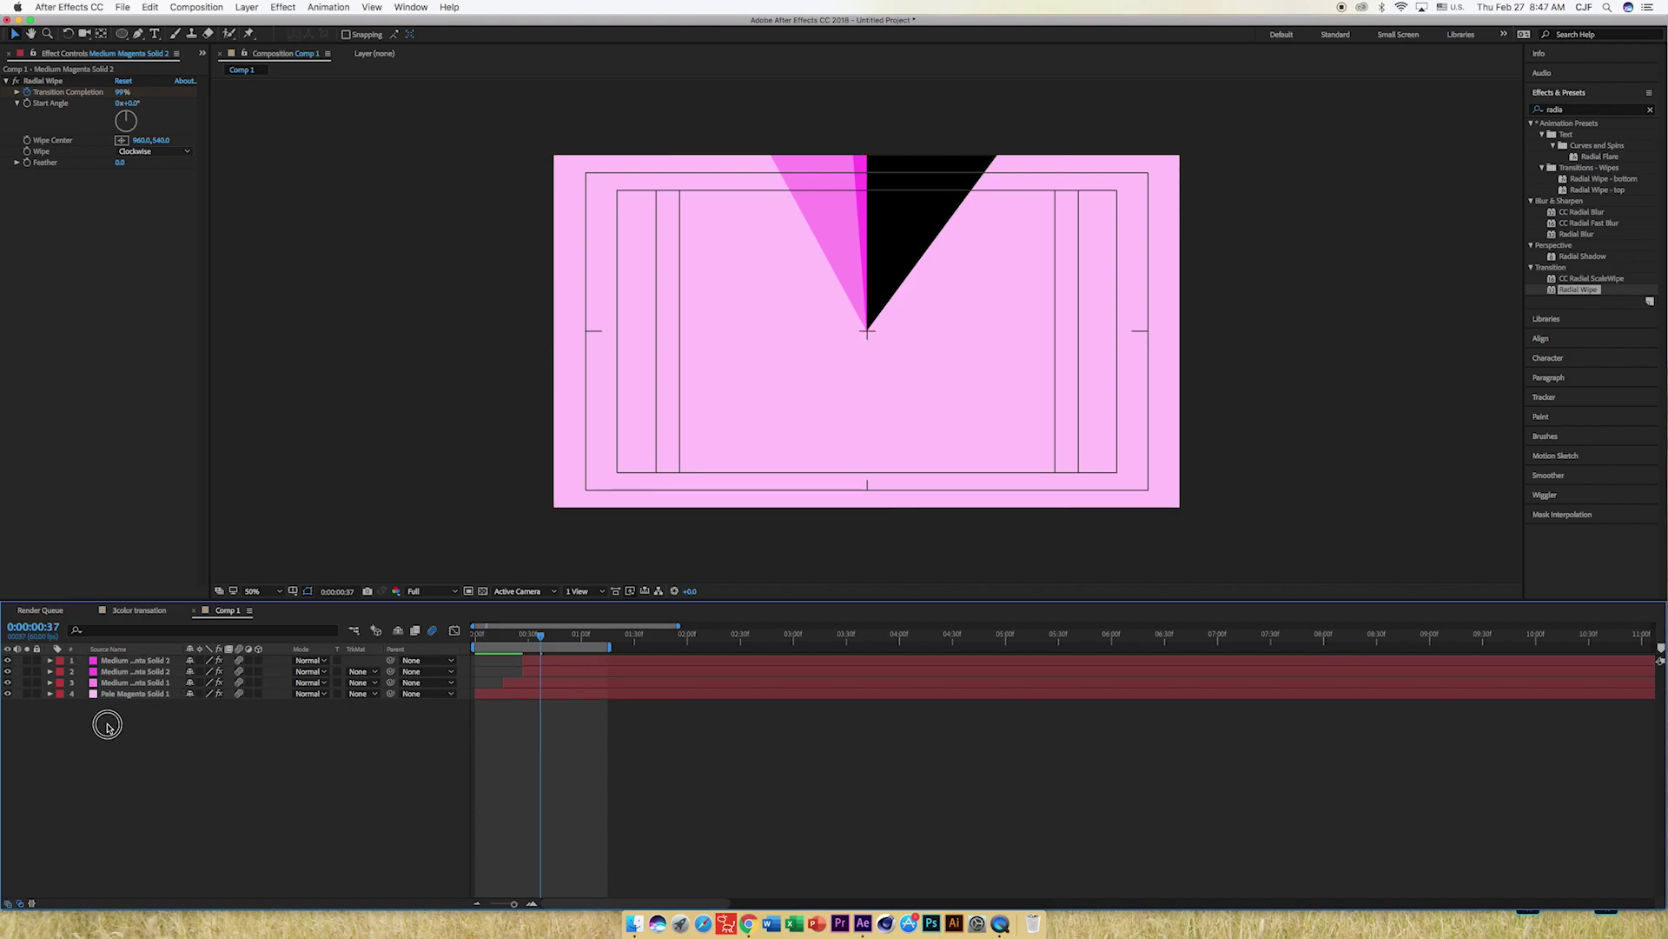
{"action": "right_click", "coordinate": [149, 676]}
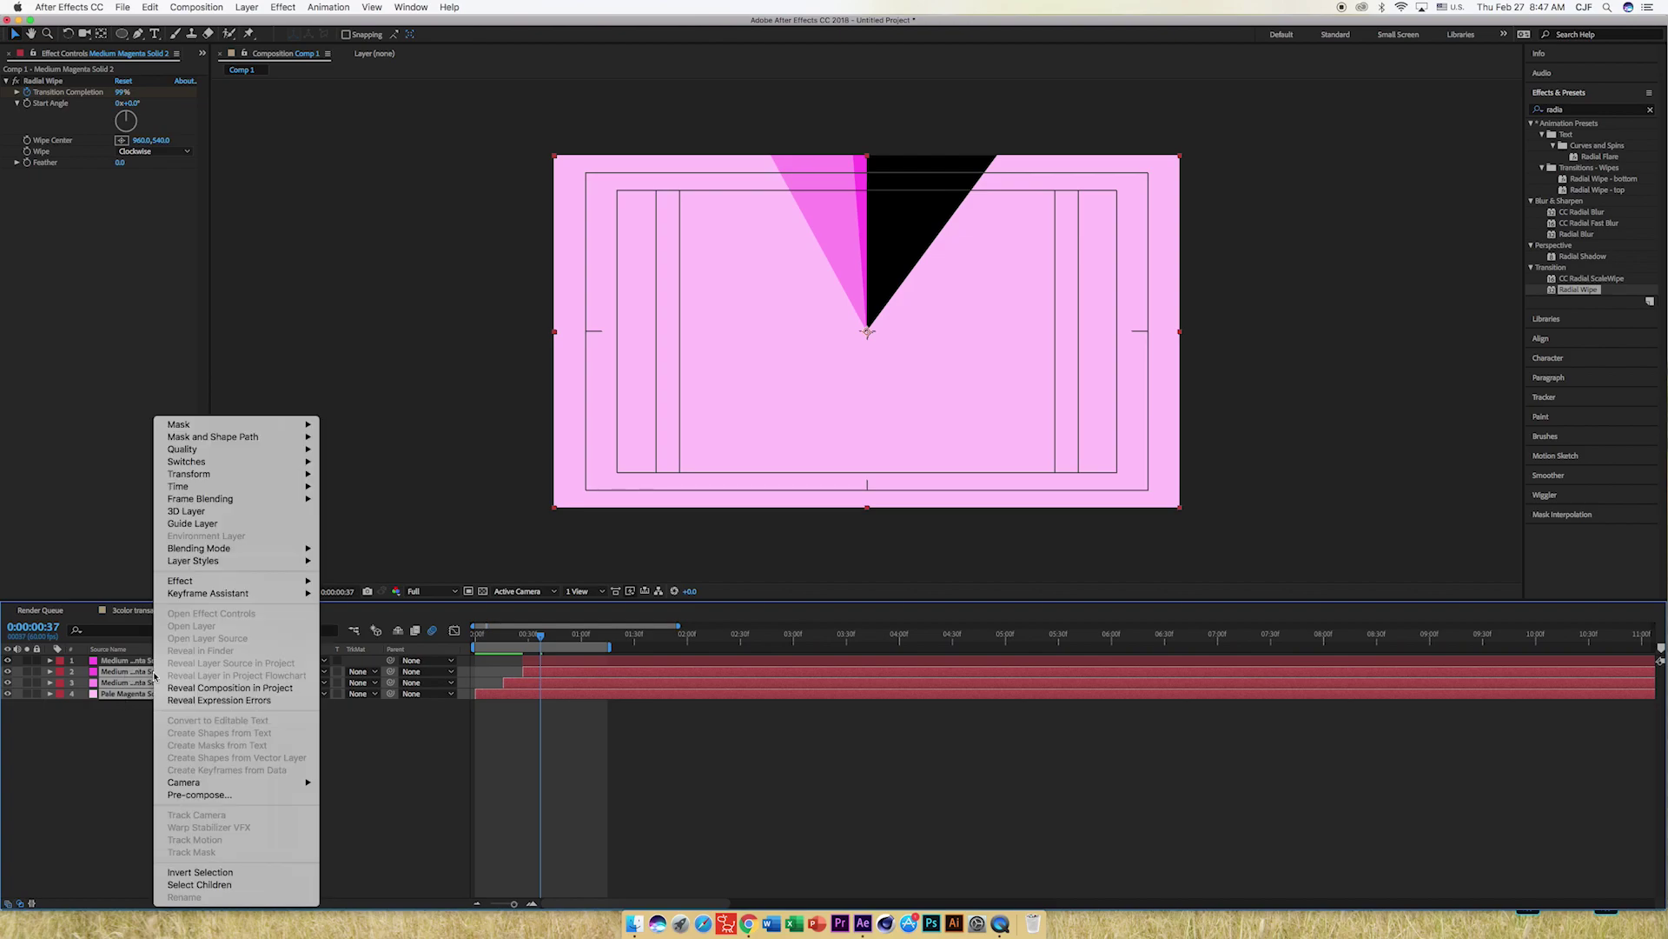
{"action": "left_click", "coordinate": [206, 795]}
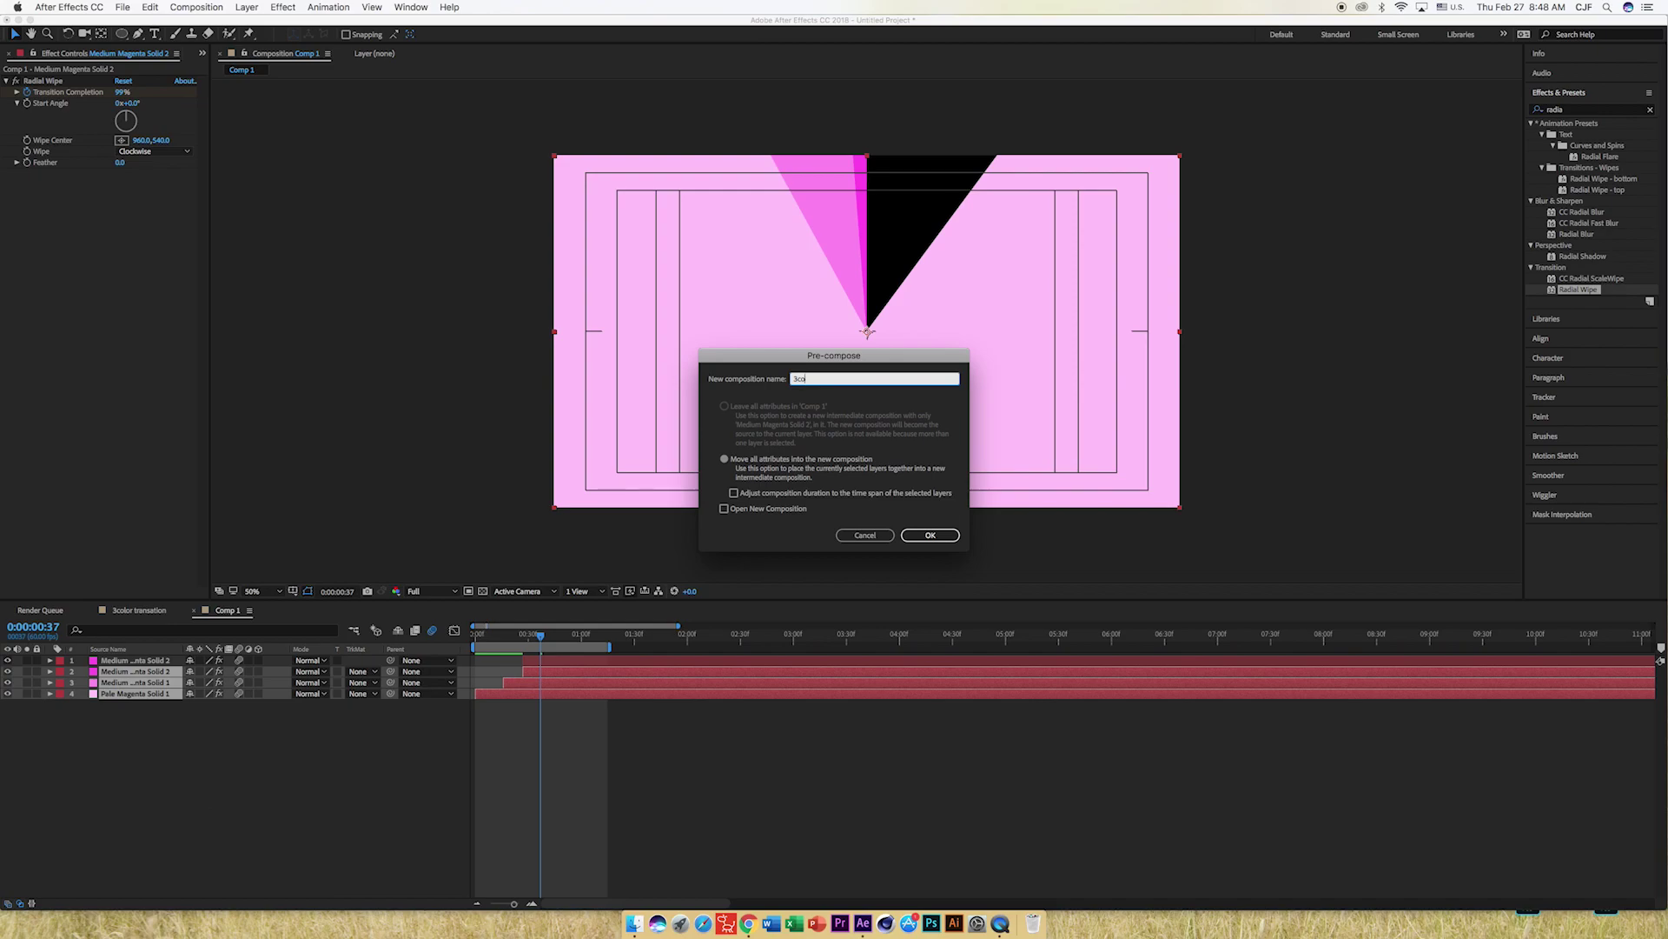
{"action": "key", "text": "Return"}
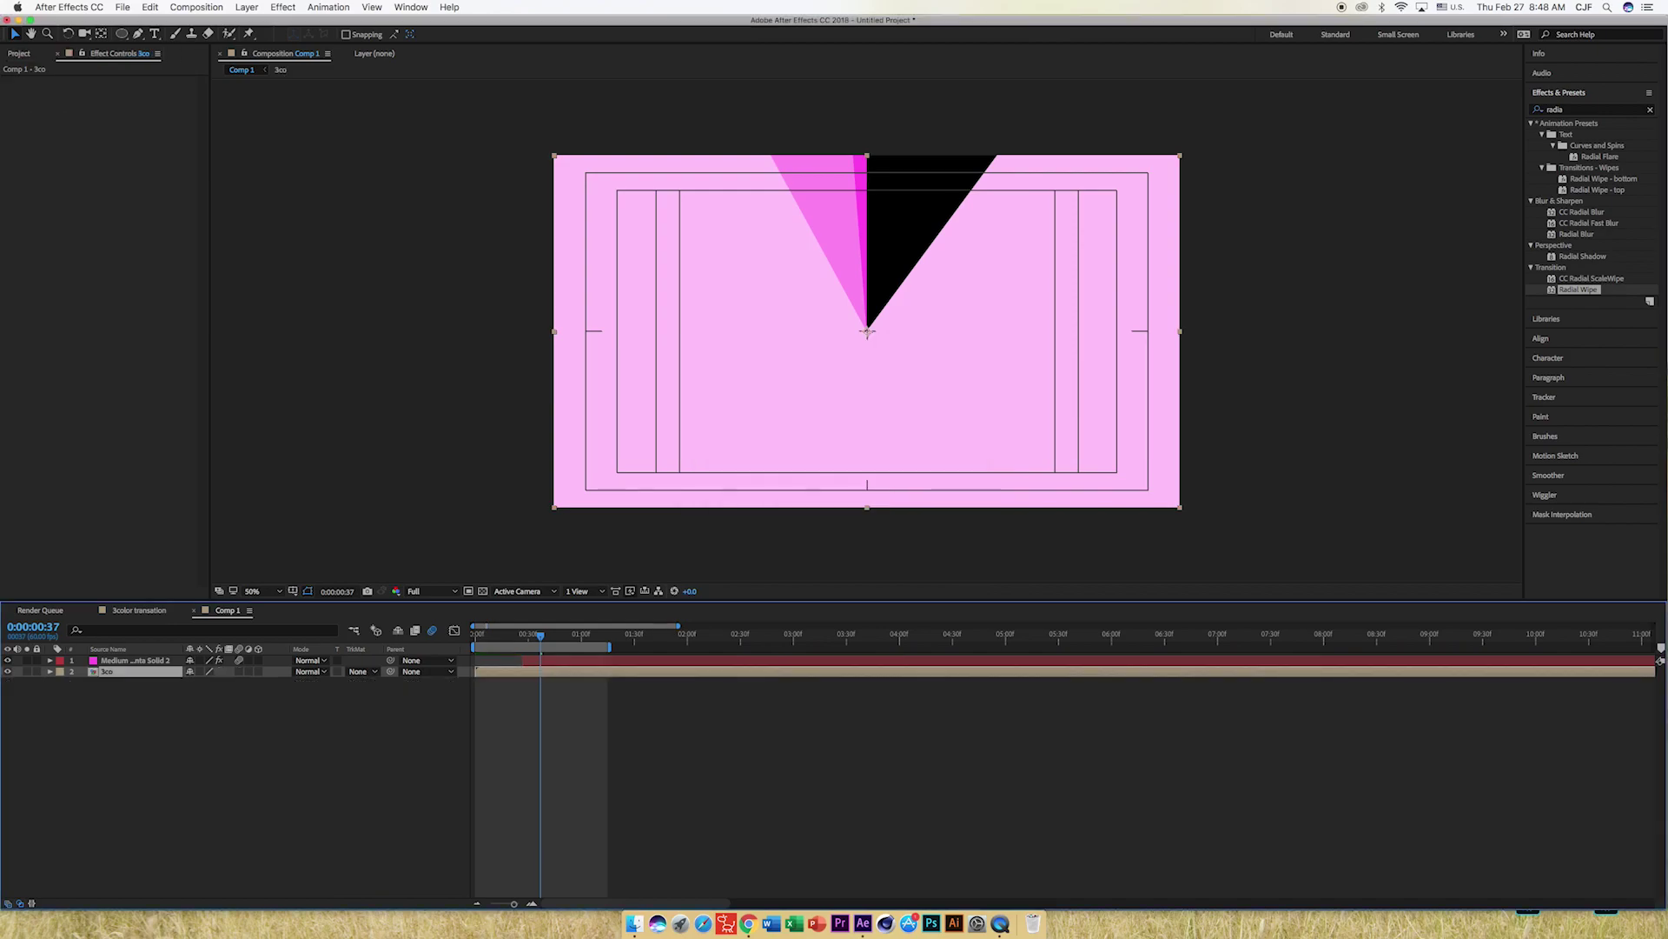
Set 3co's Track Matte to Alpha Inverted 'Medium Magenta Solid 2' and preview from the start.
{"action": "left_click", "coordinate": [377, 673]}
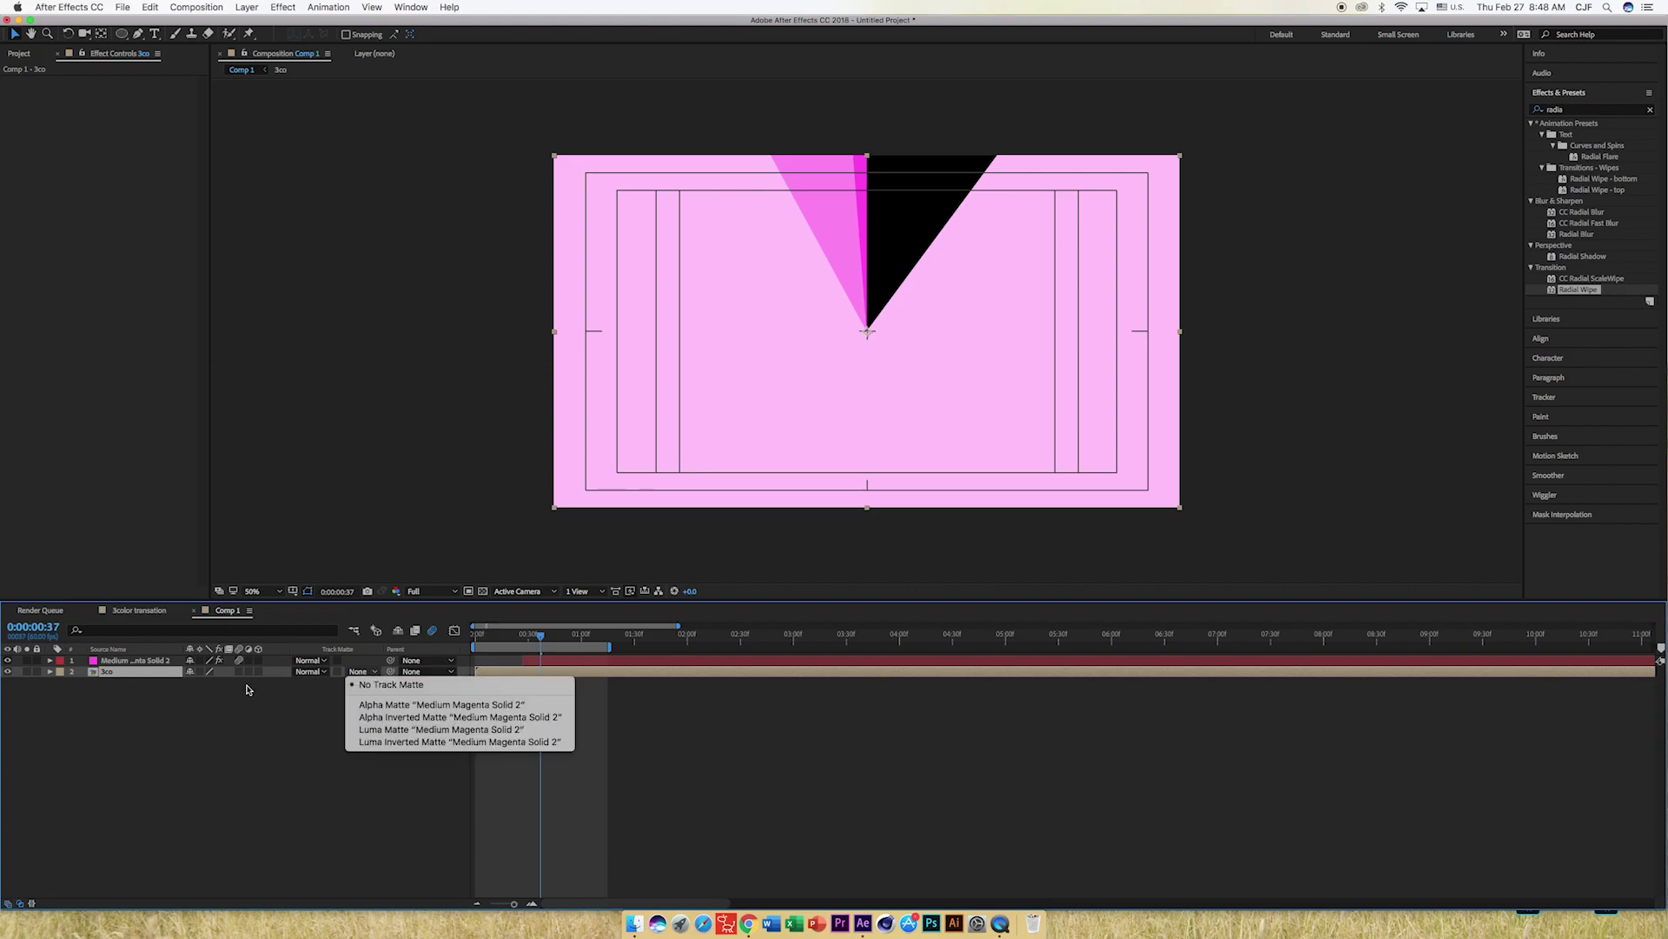
{"action": "left_click", "coordinate": [485, 718]}
{"action": "key", "text": "Home"}
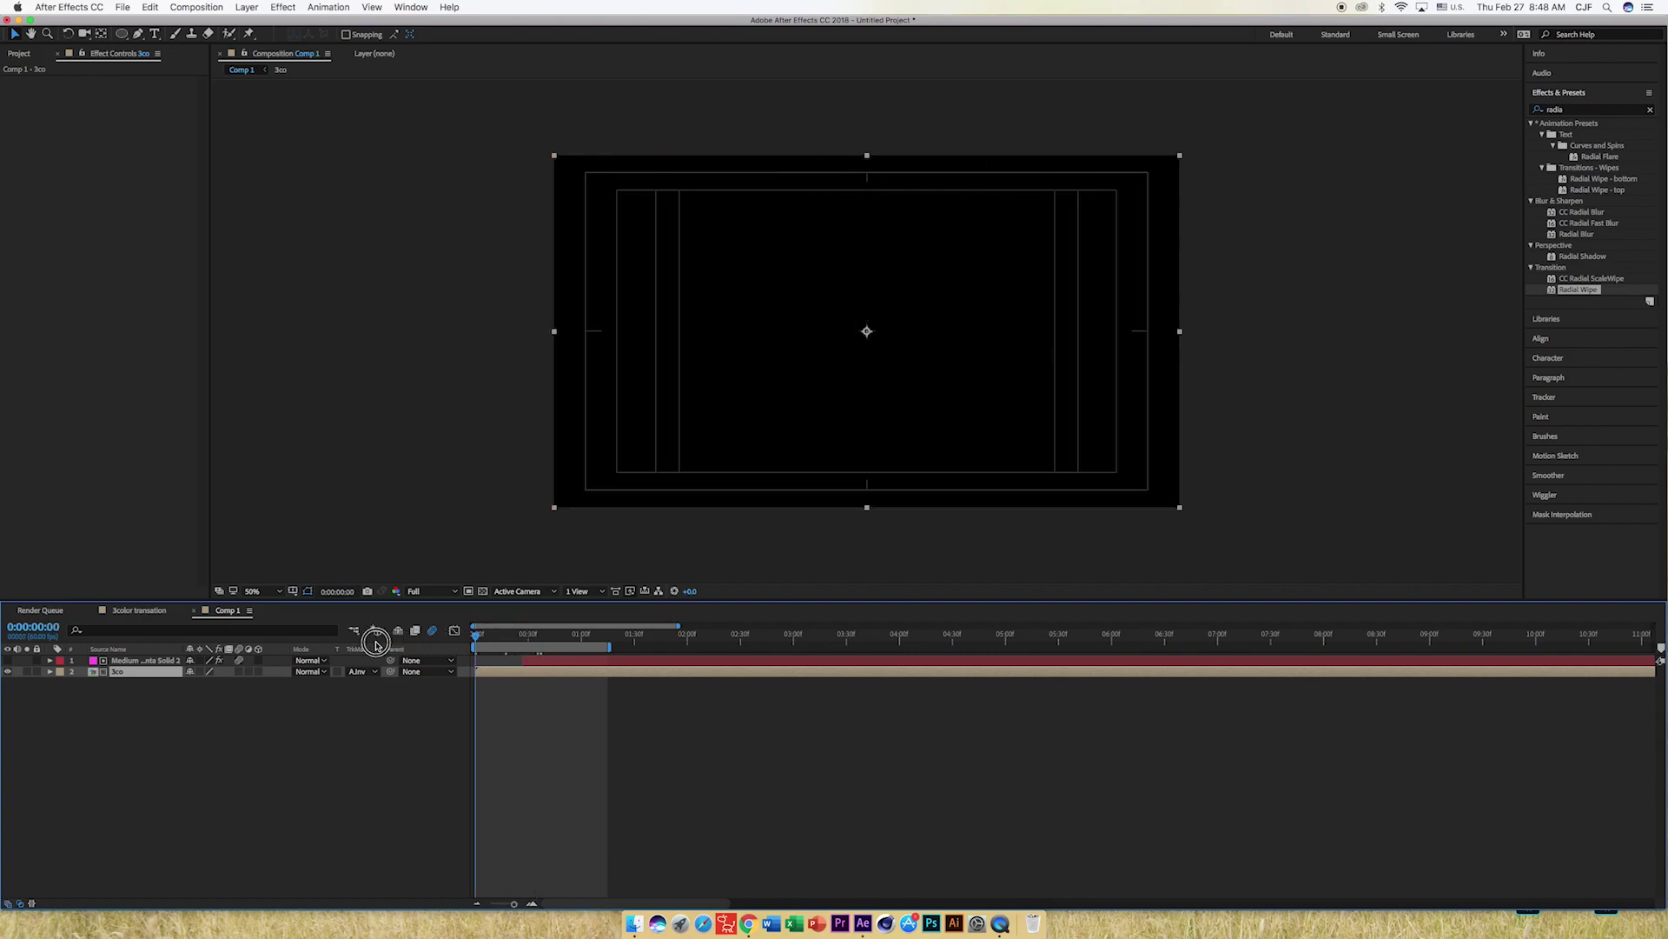
{"action": "key", "text": "space"}
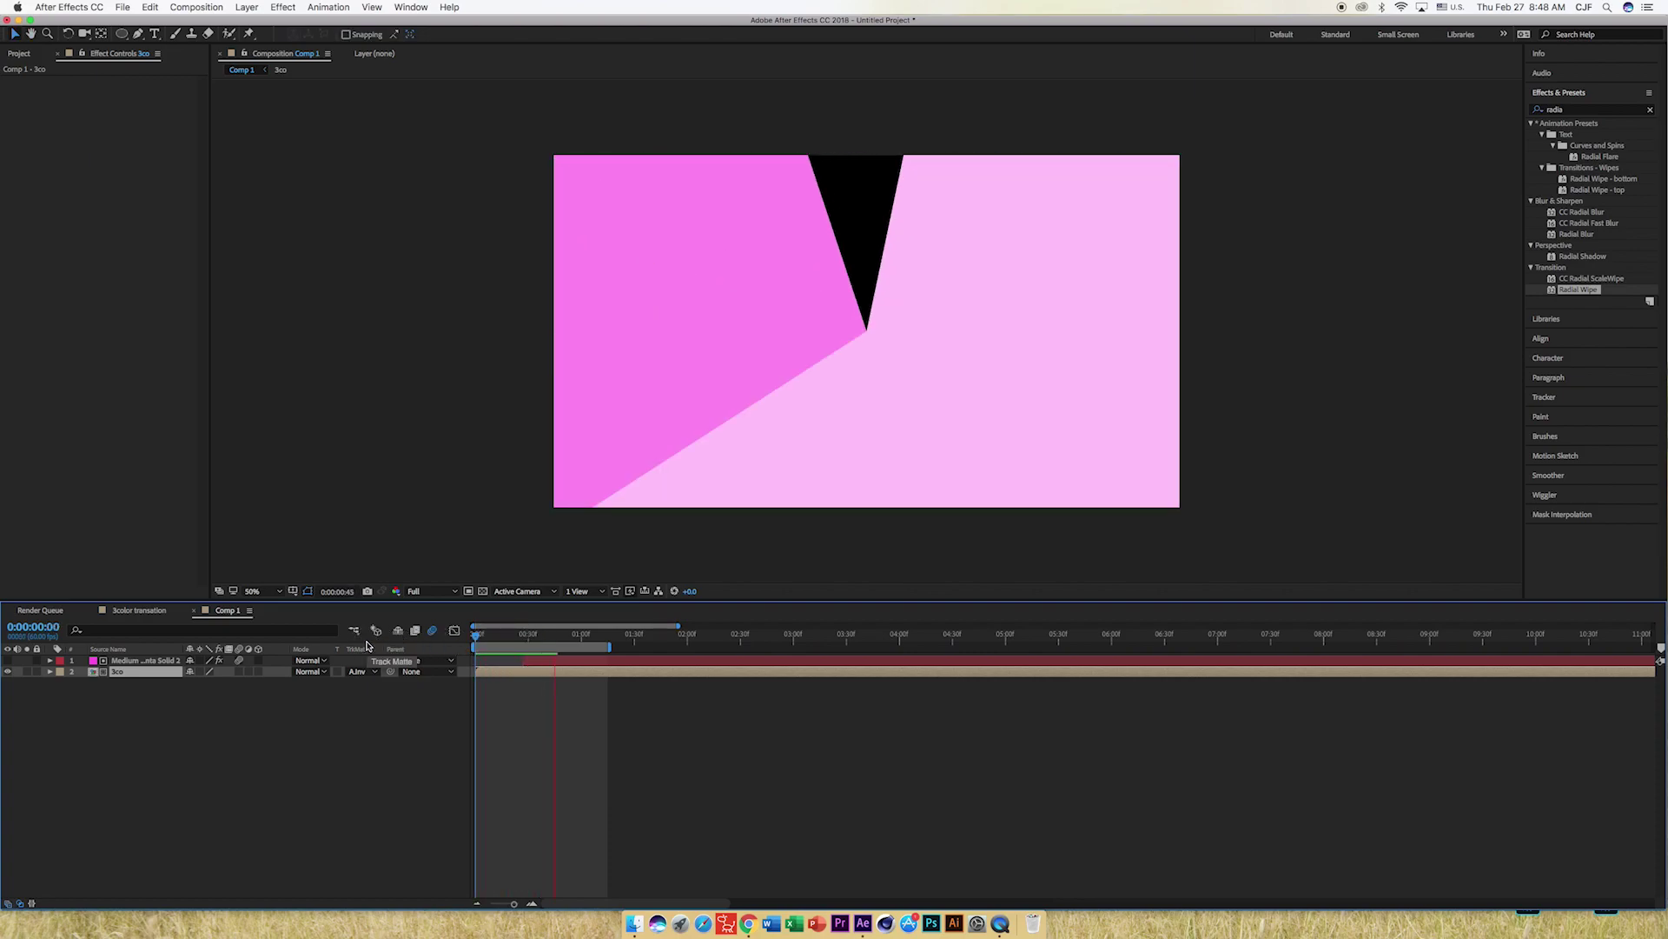